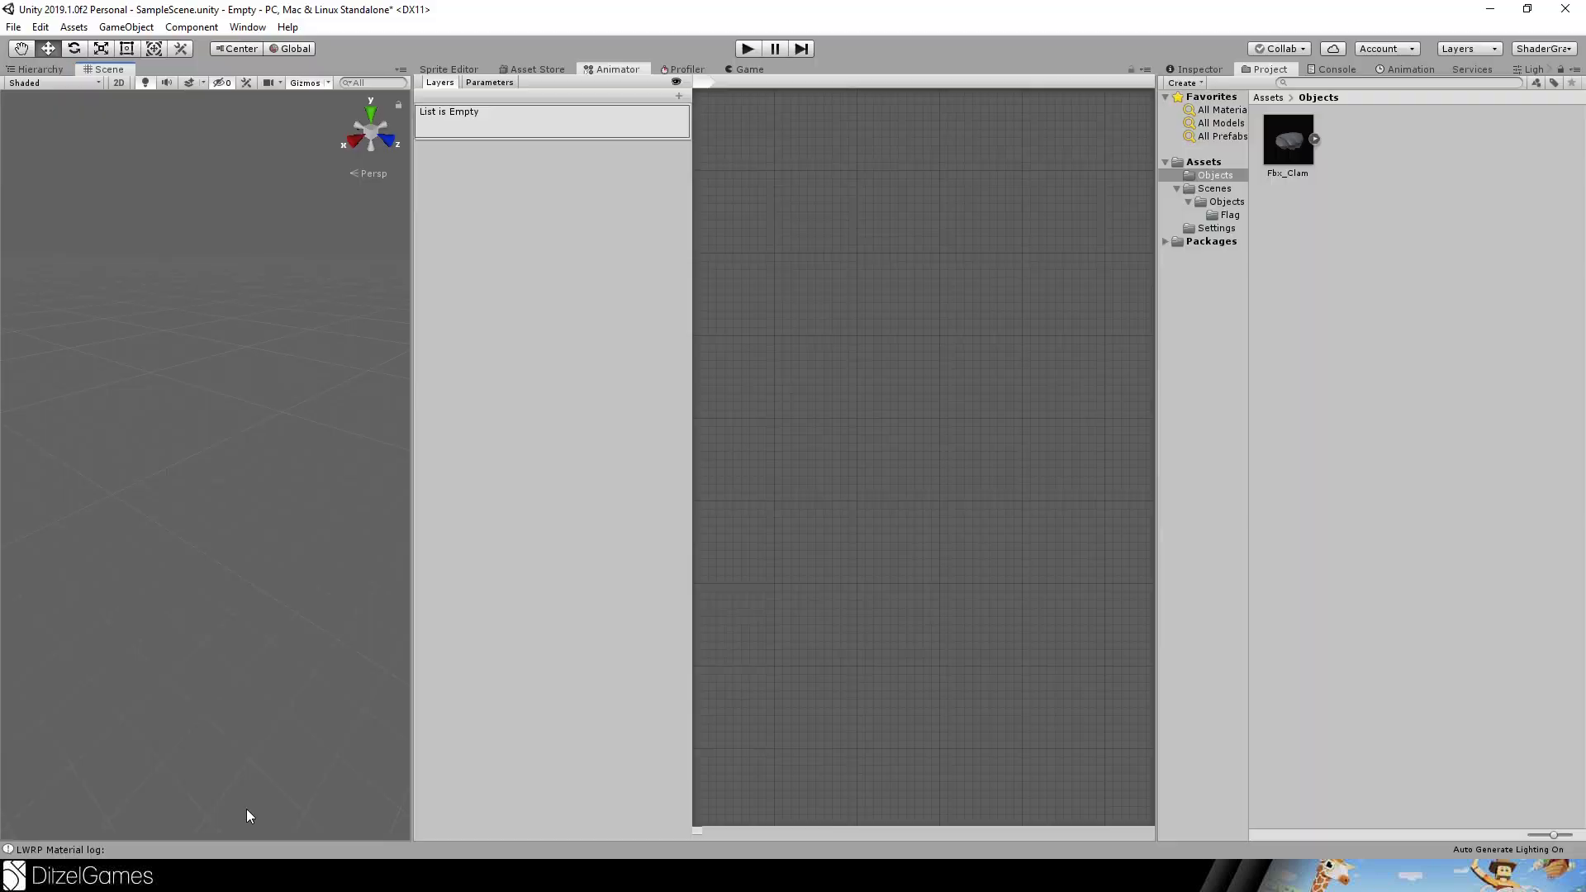
Place the Fbx_Clam model in the scene and create a new red material.
{"action": "left_click_drag", "start_coordinate": [1287, 143], "coordinate": [222, 328]}
{"action": "left_click_drag", "start_coordinate": [196, 432], "coordinate": [200, 434]}
{"action": "right_click", "coordinate": [1293, 217]}
{"action": "mouse_move", "coordinate": [1390, 231]}
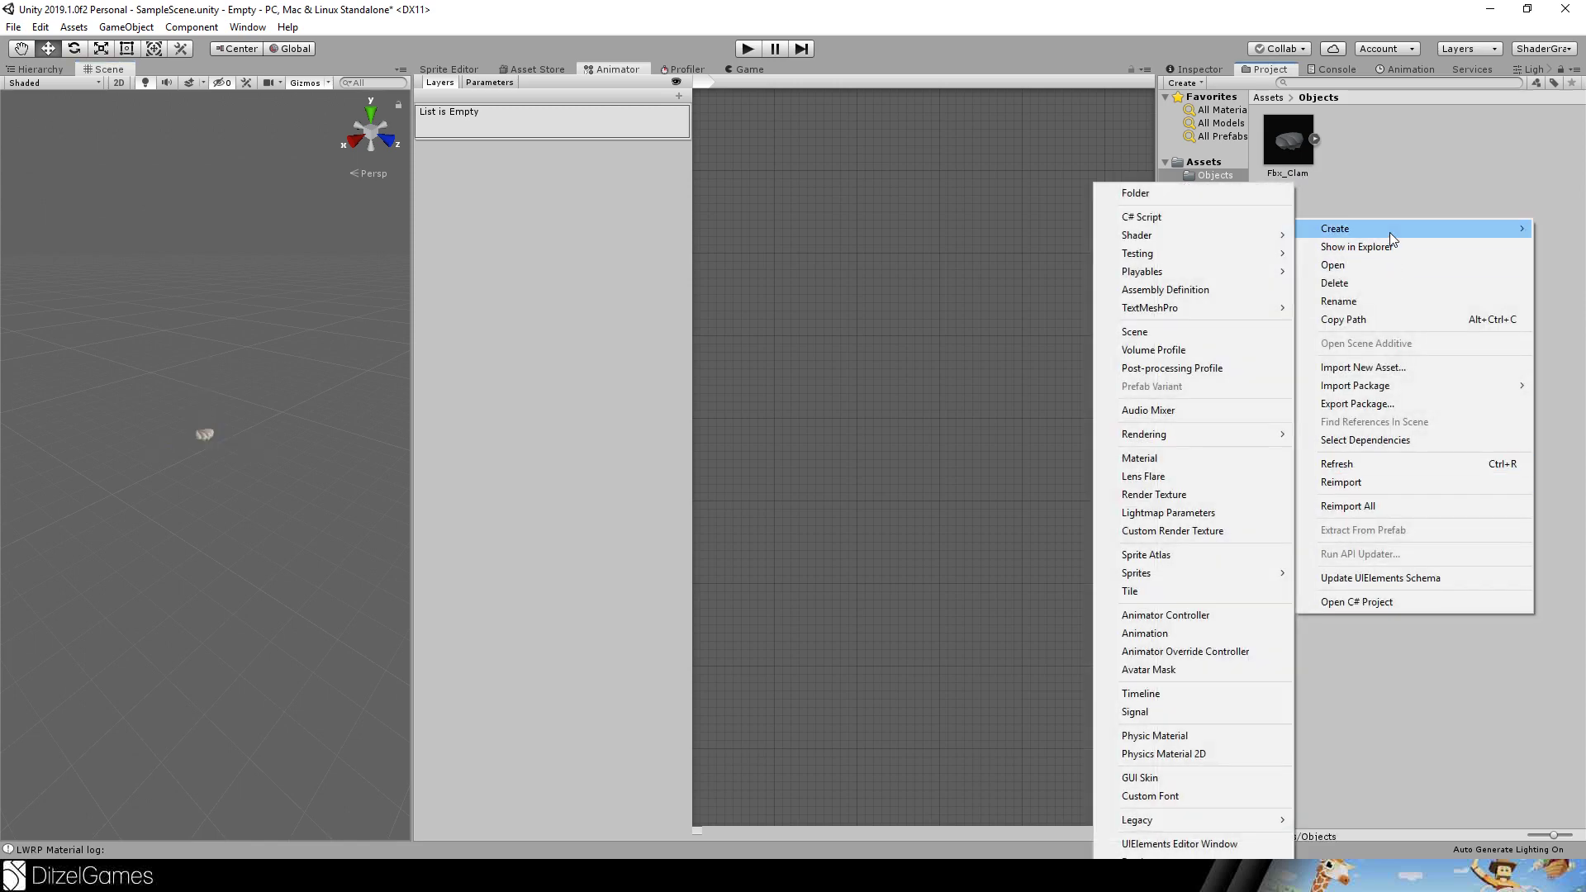
{"action": "left_click", "coordinate": [1140, 457]}
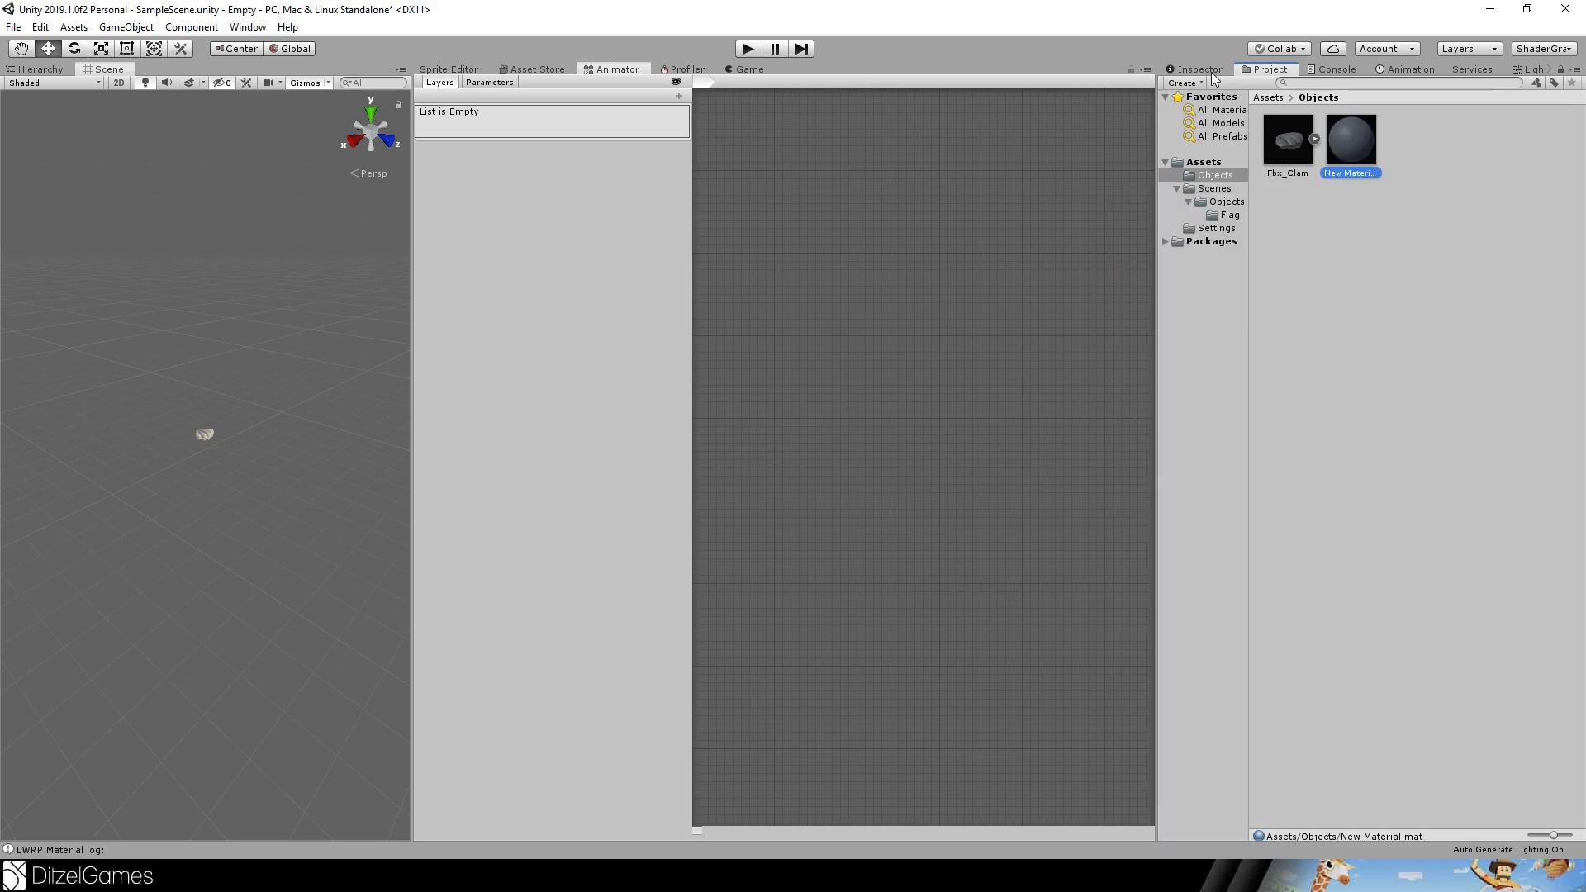
{"action": "left_click", "coordinate": [1206, 71]}
{"action": "left_click", "coordinate": [1343, 224]}
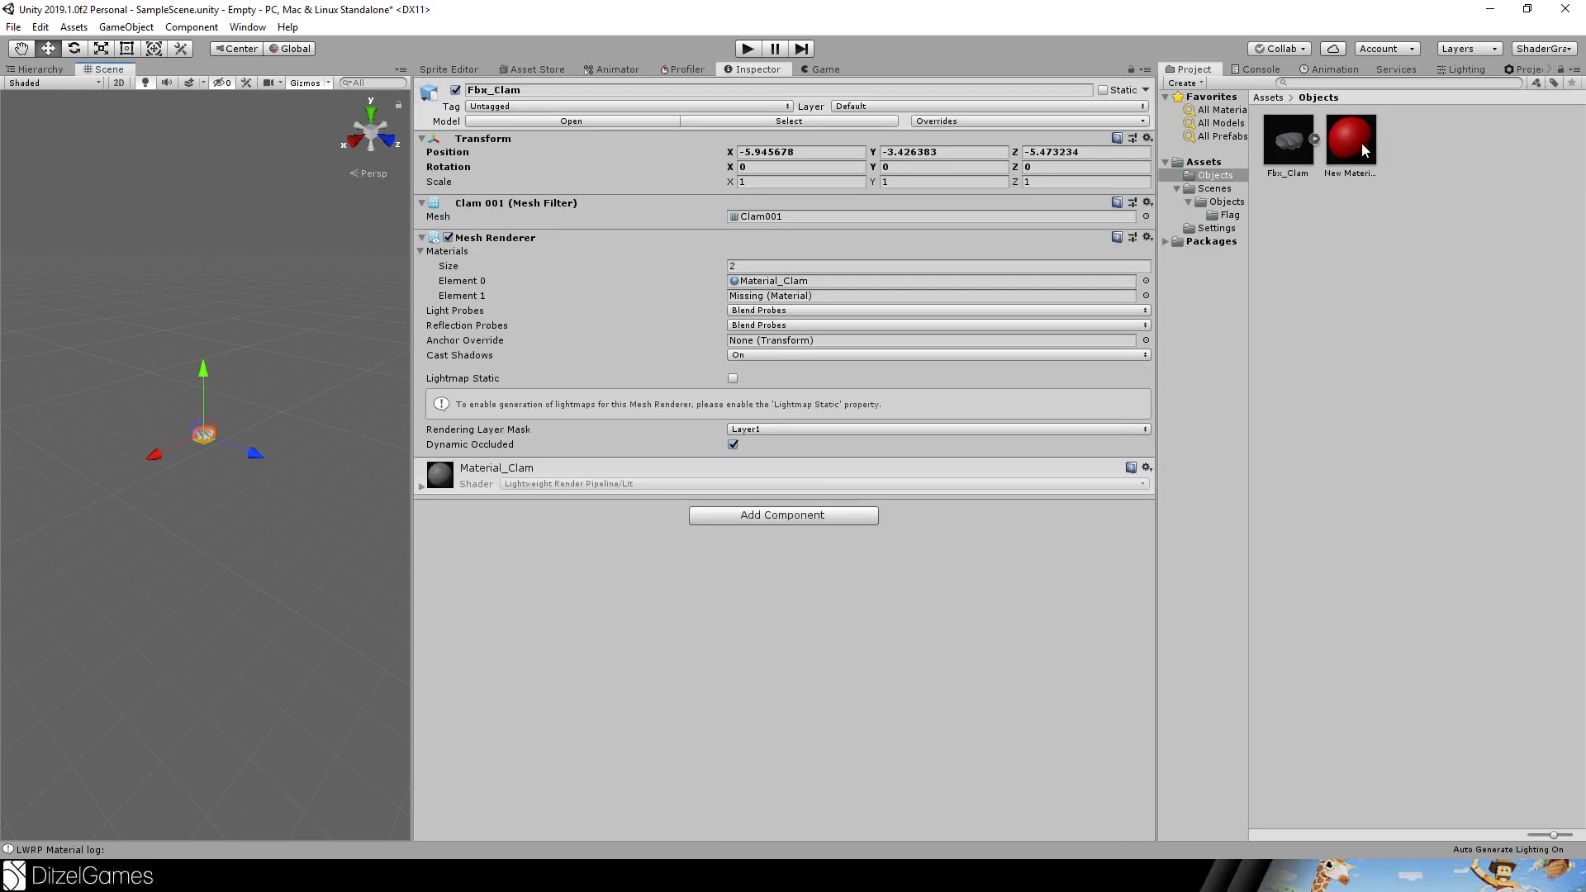
Assign New Material to the clam's Mesh Renderer Element 1 slot.
{"action": "left_click_drag", "start_coordinate": [1361, 142], "coordinate": [760, 304]}
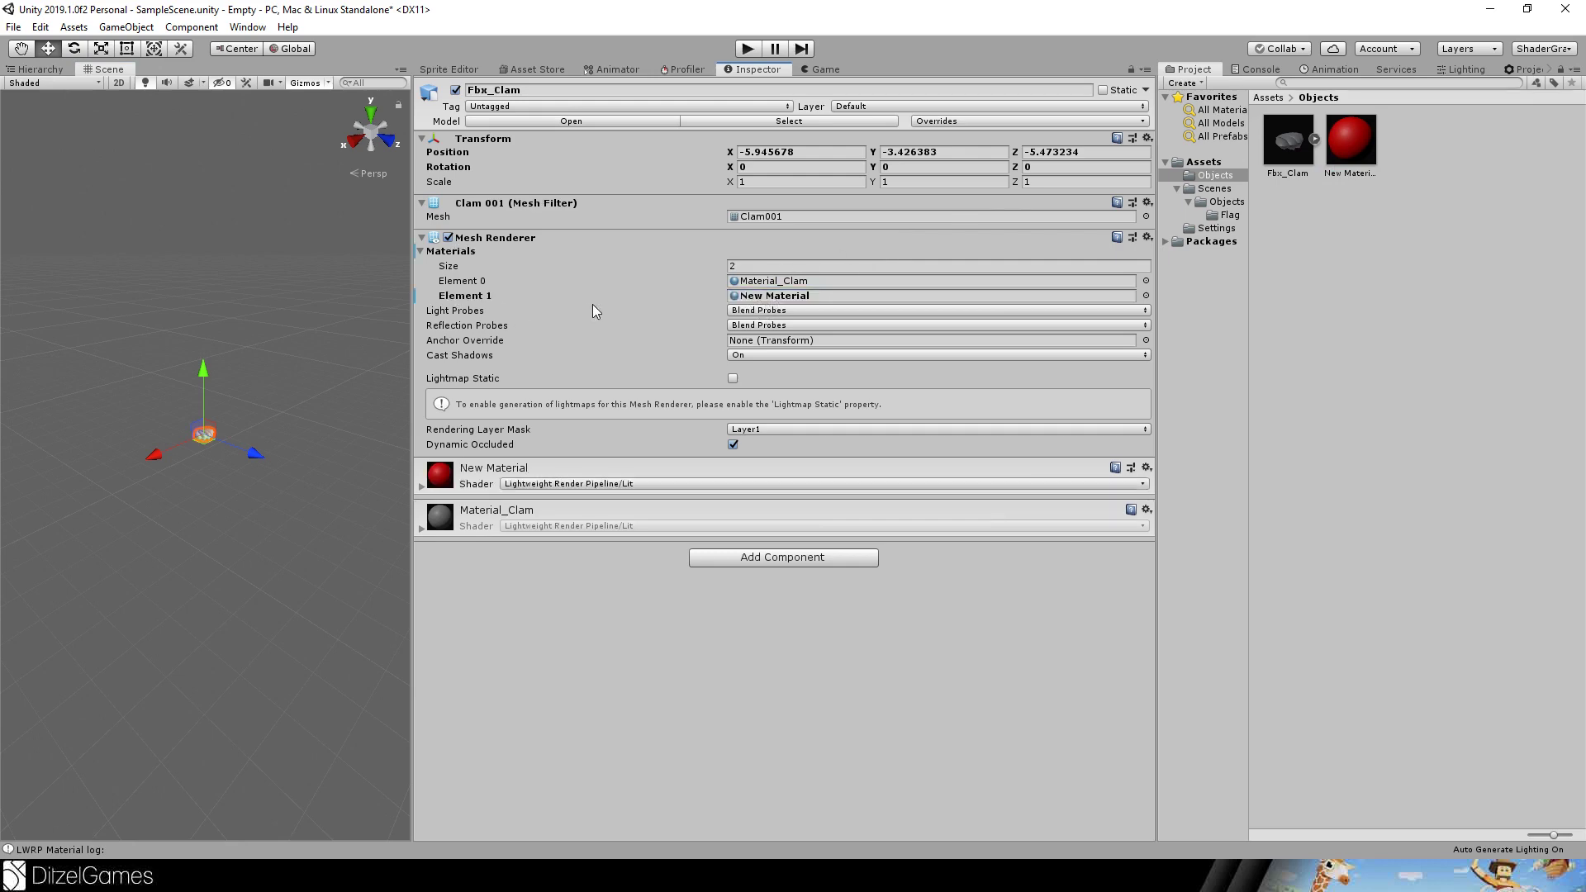
{"action": "scroll", "coordinate": [286, 439], "scroll_direction": "up", "scroll_amount": 3}
{"action": "scroll", "coordinate": [219, 387], "scroll_direction": "up", "scroll_amount": 3}
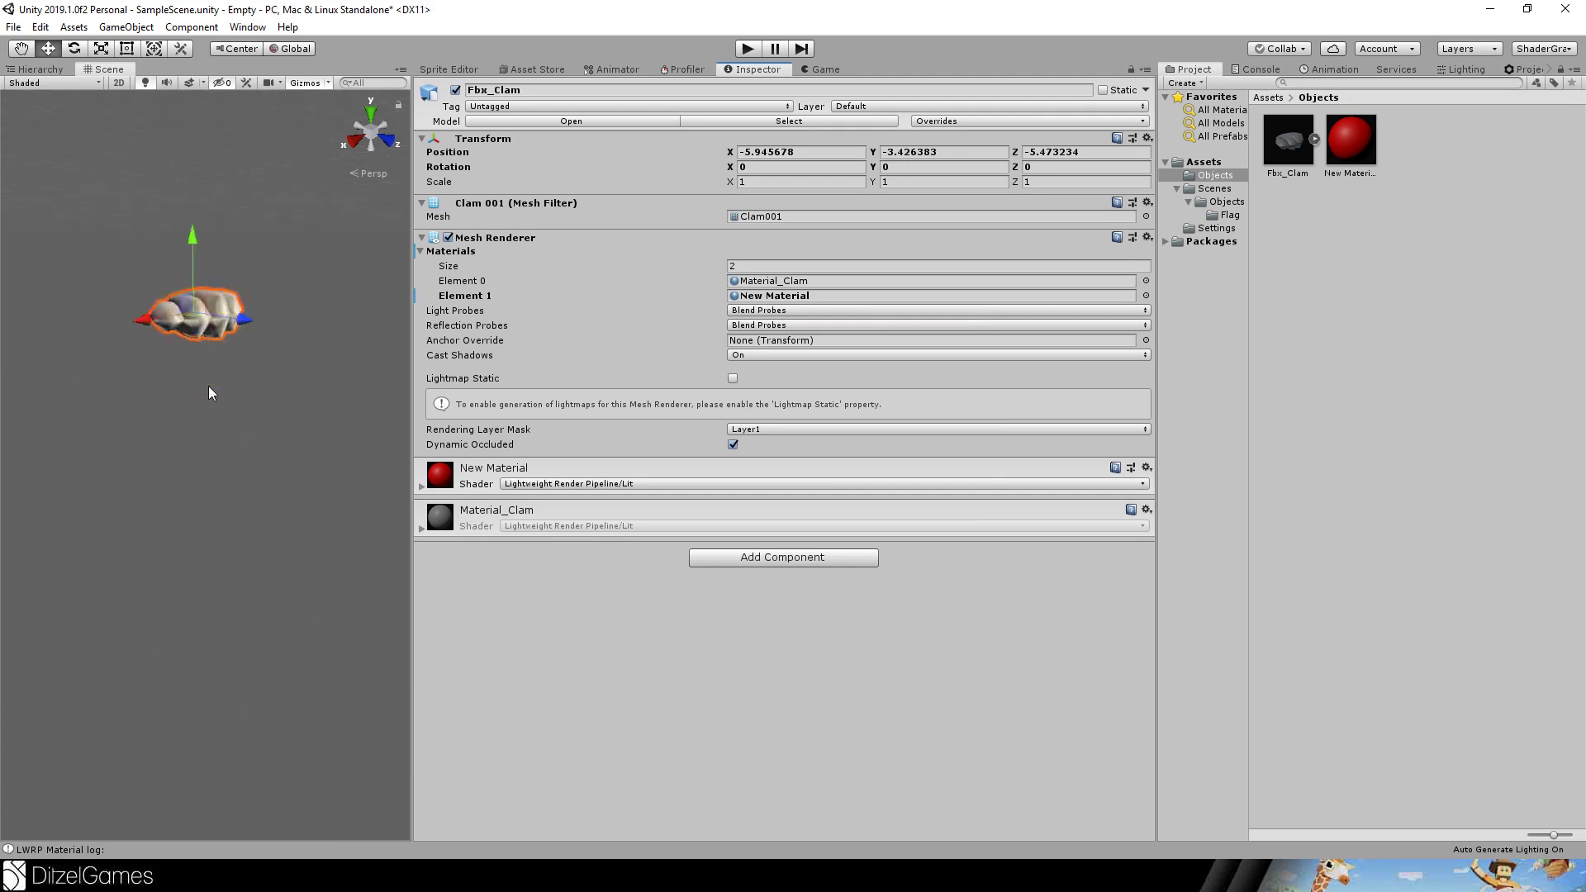
{"action": "middle_click_drag", "start_coordinate": [190, 286], "coordinate": [205, 465]}
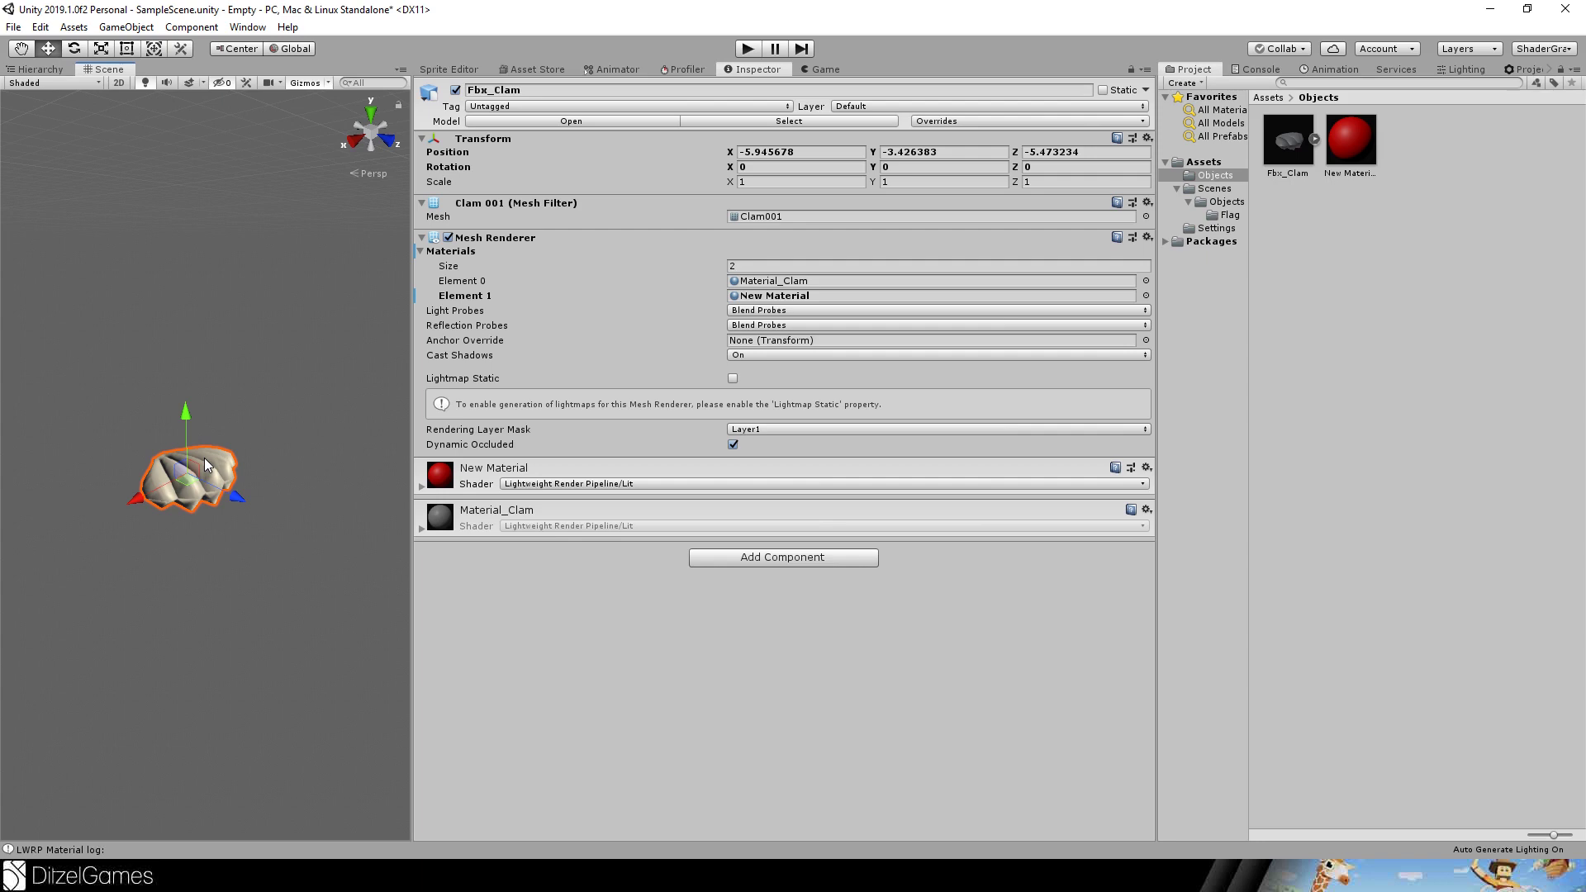
{"action": "left_click", "coordinate": [809, 283]}
Clear the clam's original Element 0 material and create a PBR shader graph named Clam.
{"action": "key", "text": "Delete"}
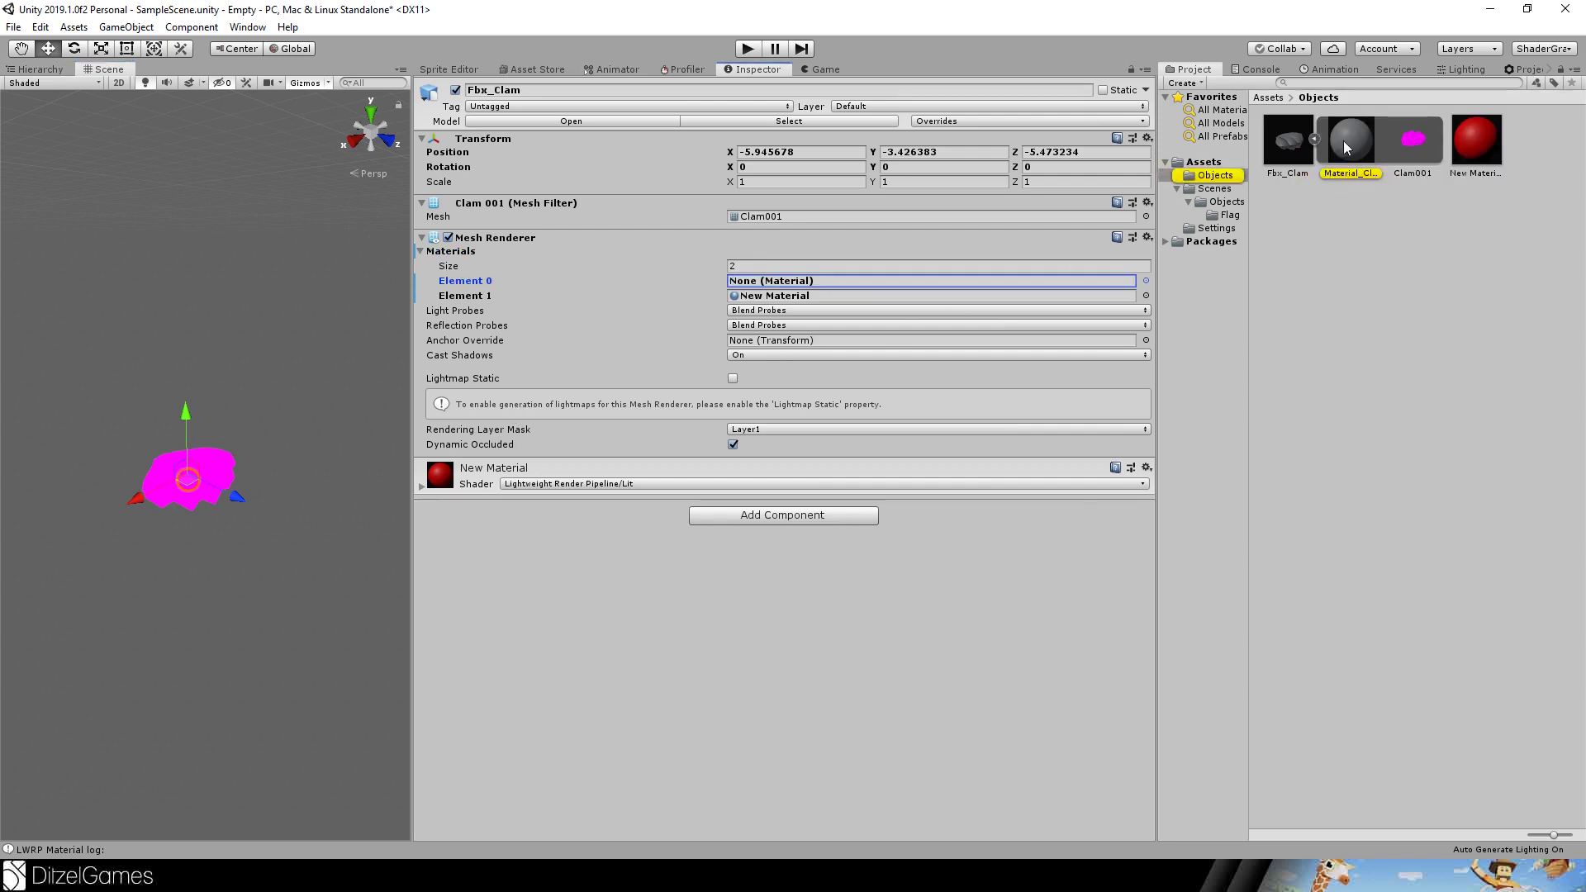
{"action": "left_click", "coordinate": [1315, 139]}
{"action": "right_click", "coordinate": [1332, 245]}
{"action": "mouse_move", "coordinate": [1368, 205]}
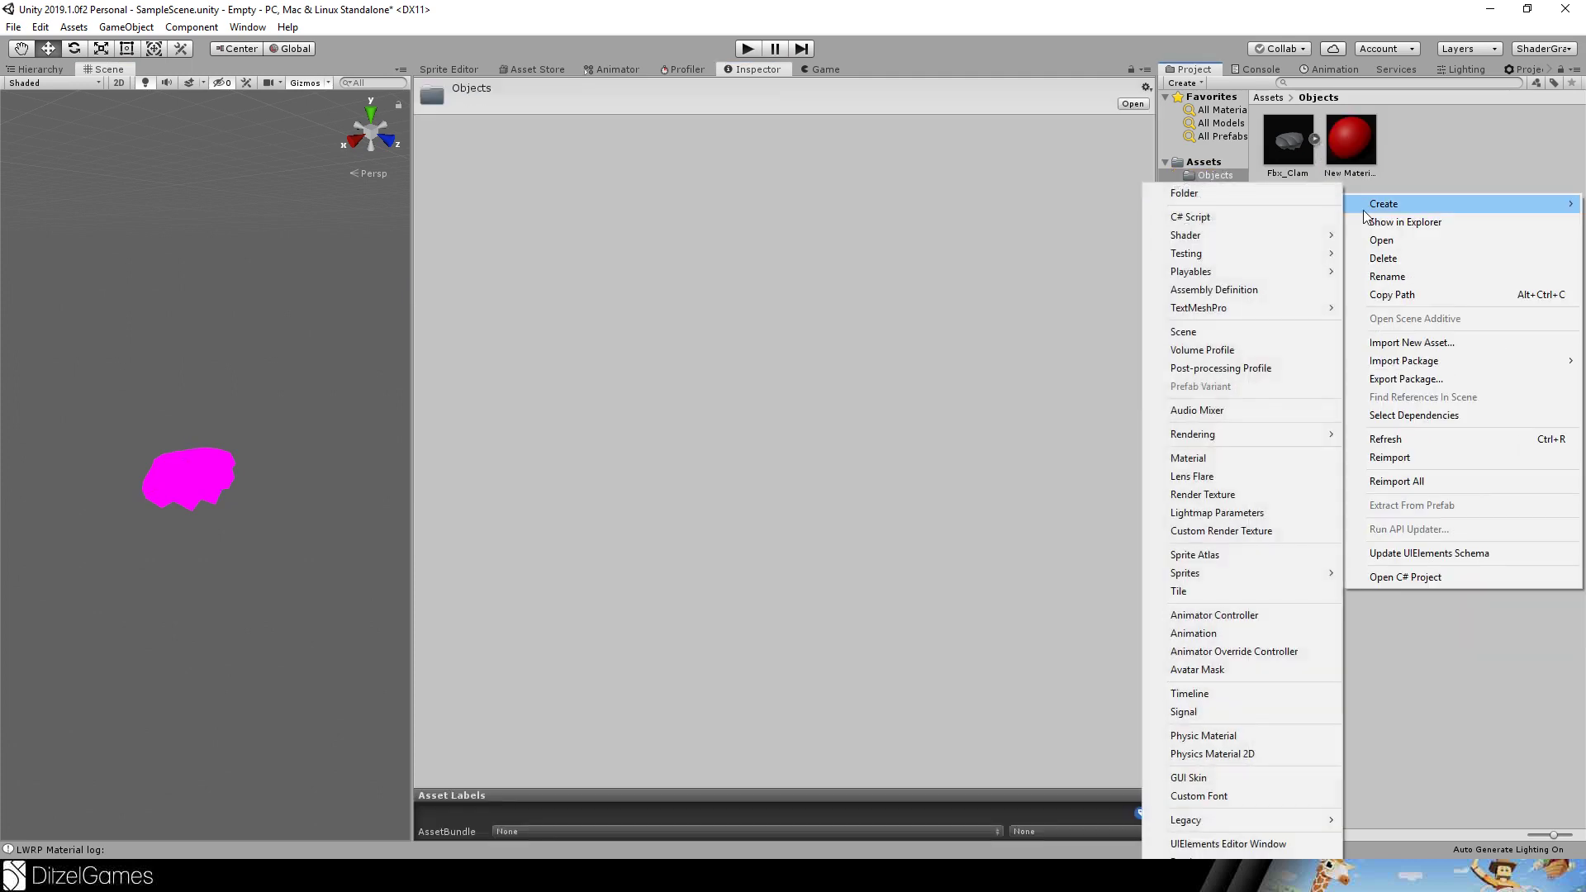
{"action": "mouse_move", "coordinate": [1218, 239]}
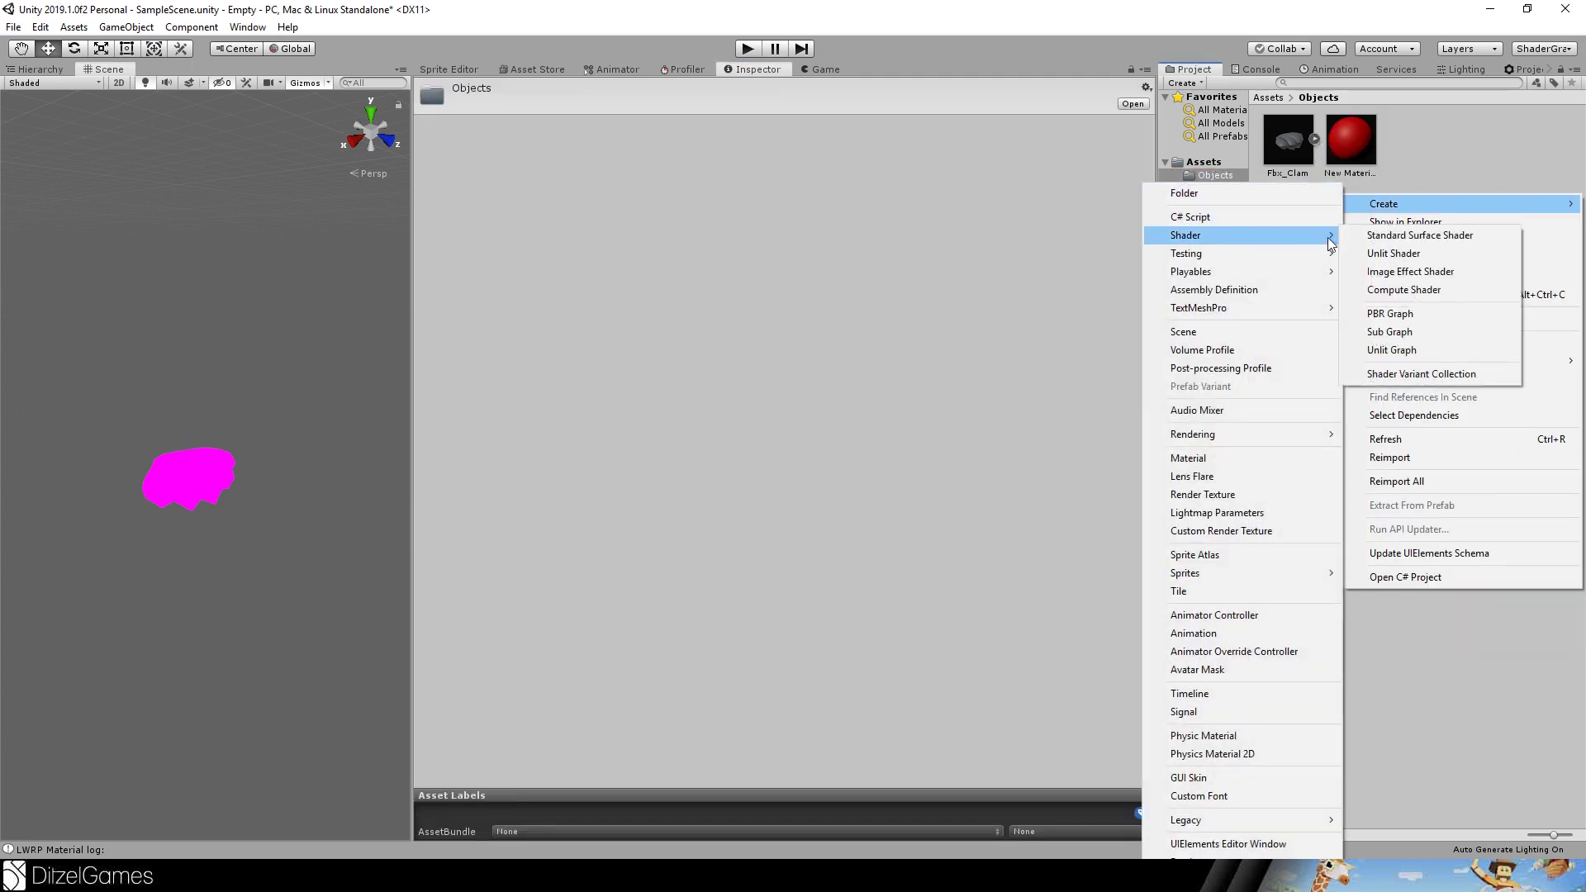
{"action": "left_click", "coordinate": [1405, 314]}
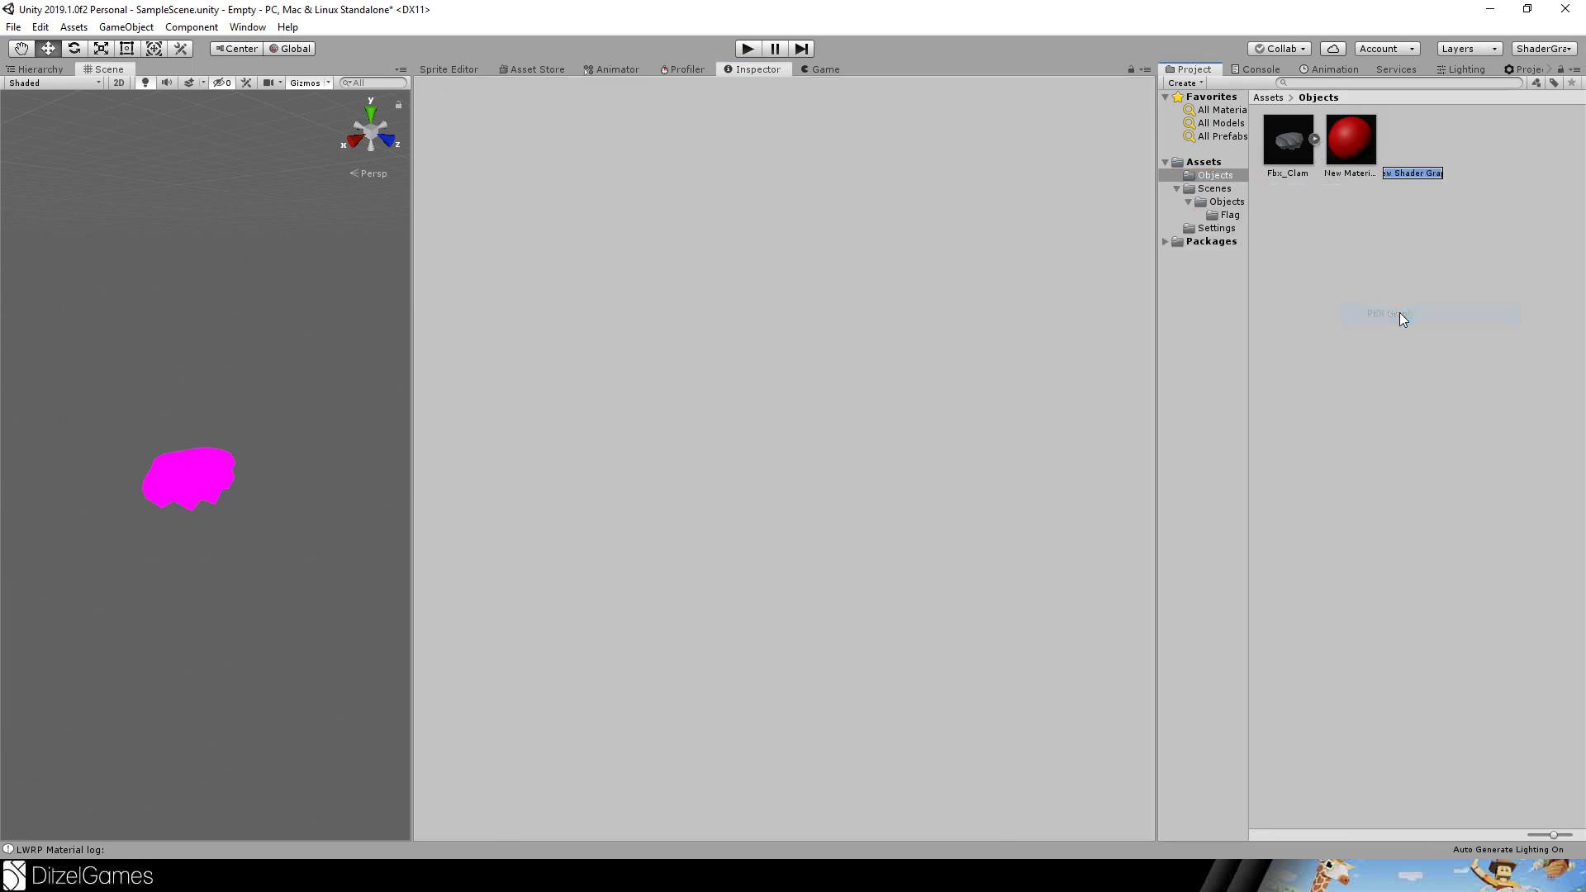
{"action": "type", "text": "Clam"}
{"action": "left_click", "coordinate": [1433, 240]}
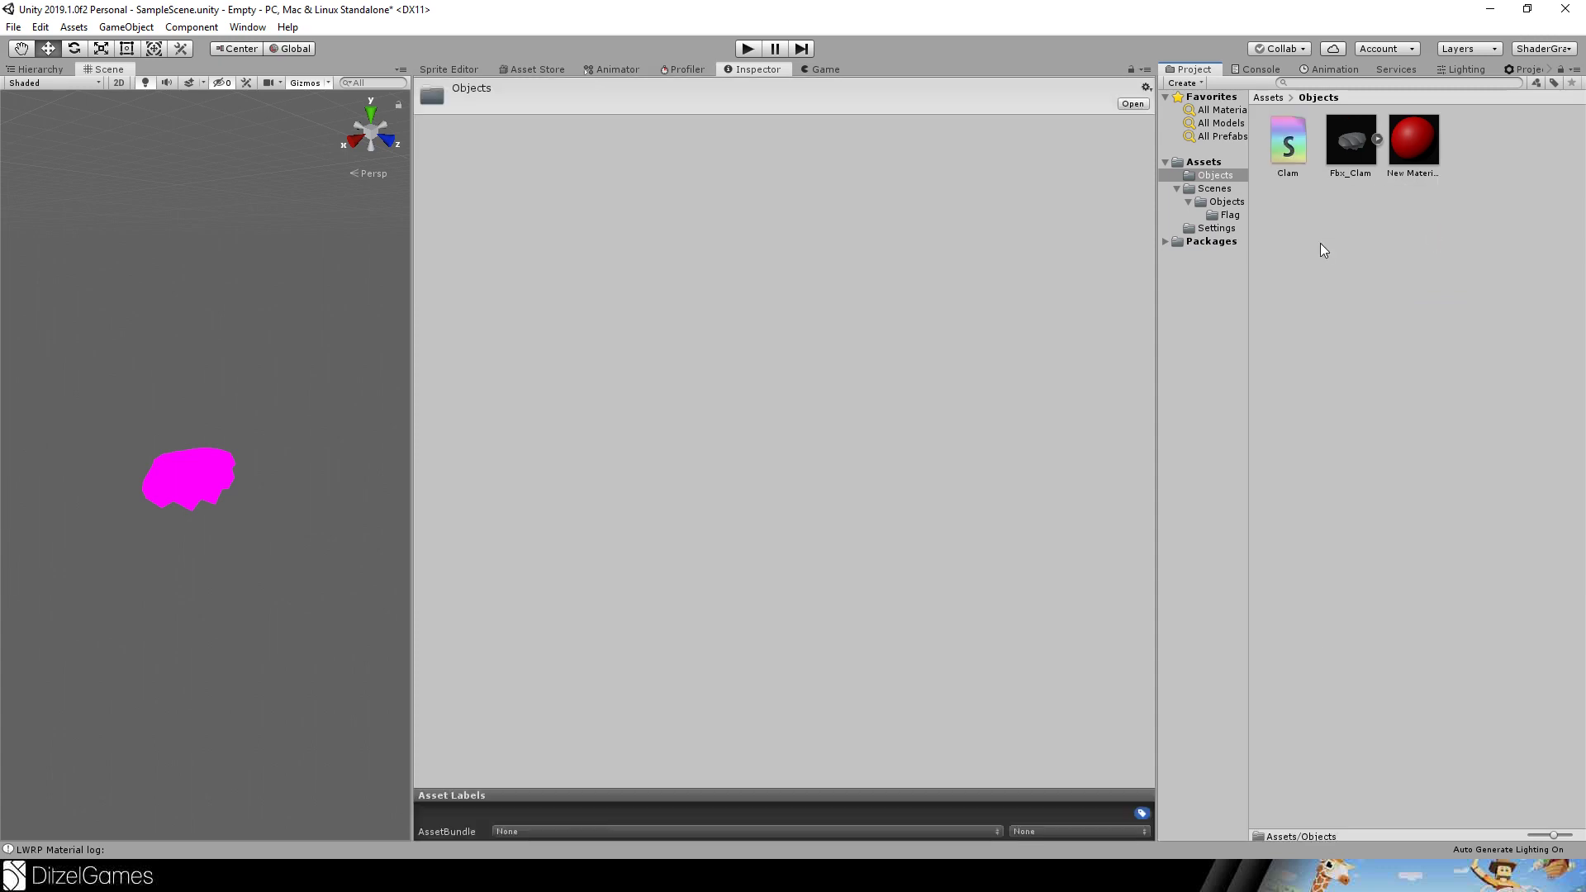
Create a material named Clam that uses the Shader Graphs/Clam shader.
{"action": "right_click", "coordinate": [1320, 243]}
{"action": "mouse_move", "coordinate": [1396, 251]}
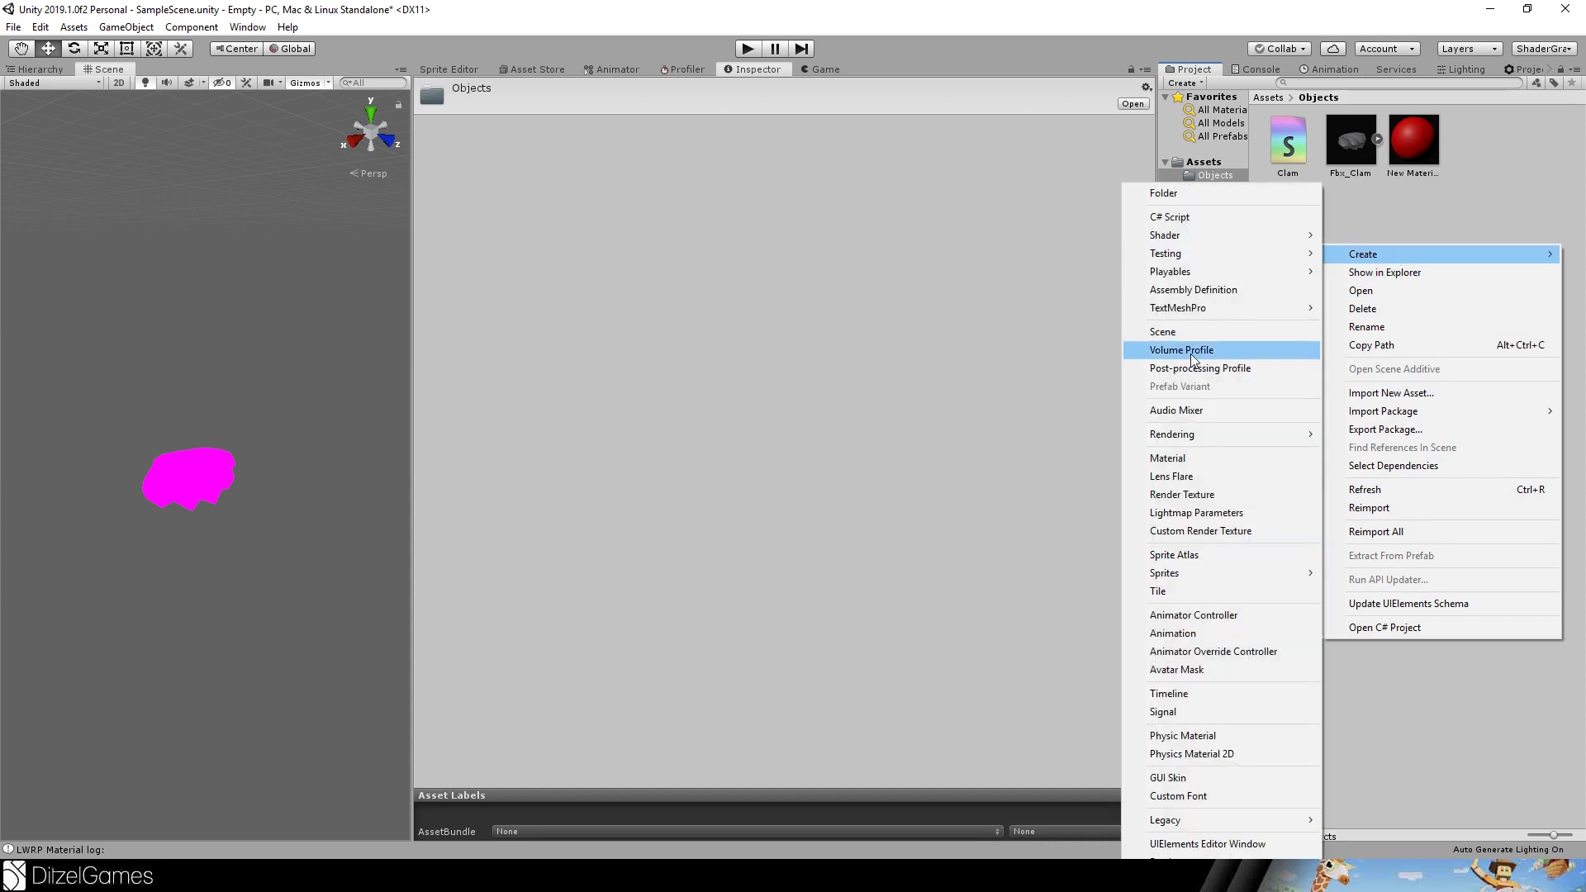
{"action": "left_click", "coordinate": [1222, 457]}
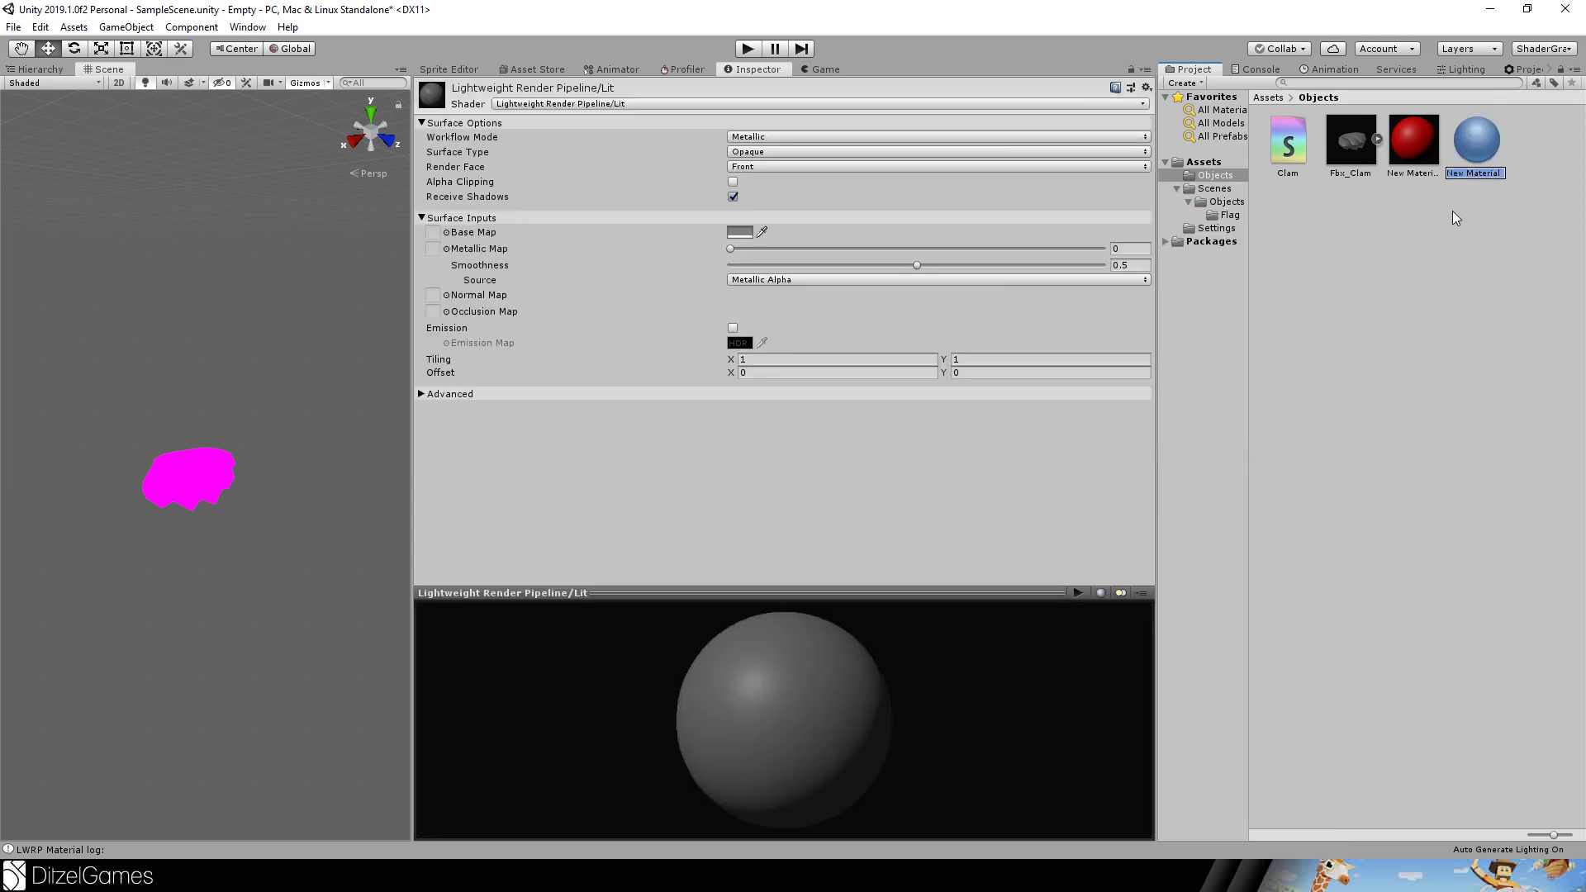
{"action": "type", "text": "Clam"}
{"action": "key", "text": "Return"}
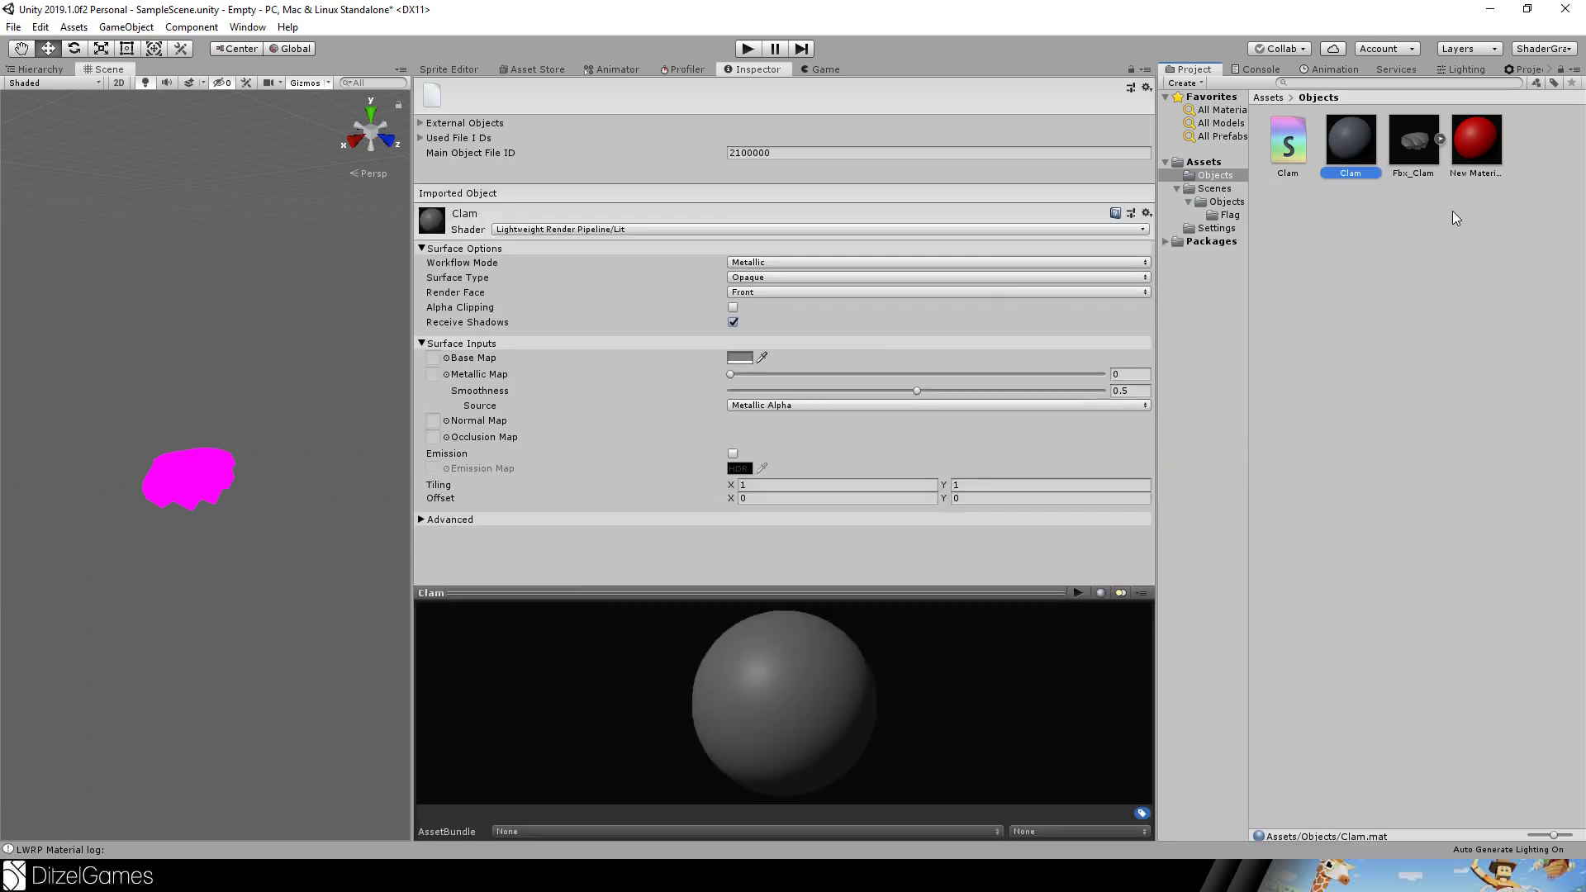
{"action": "left_click", "coordinate": [538, 229]}
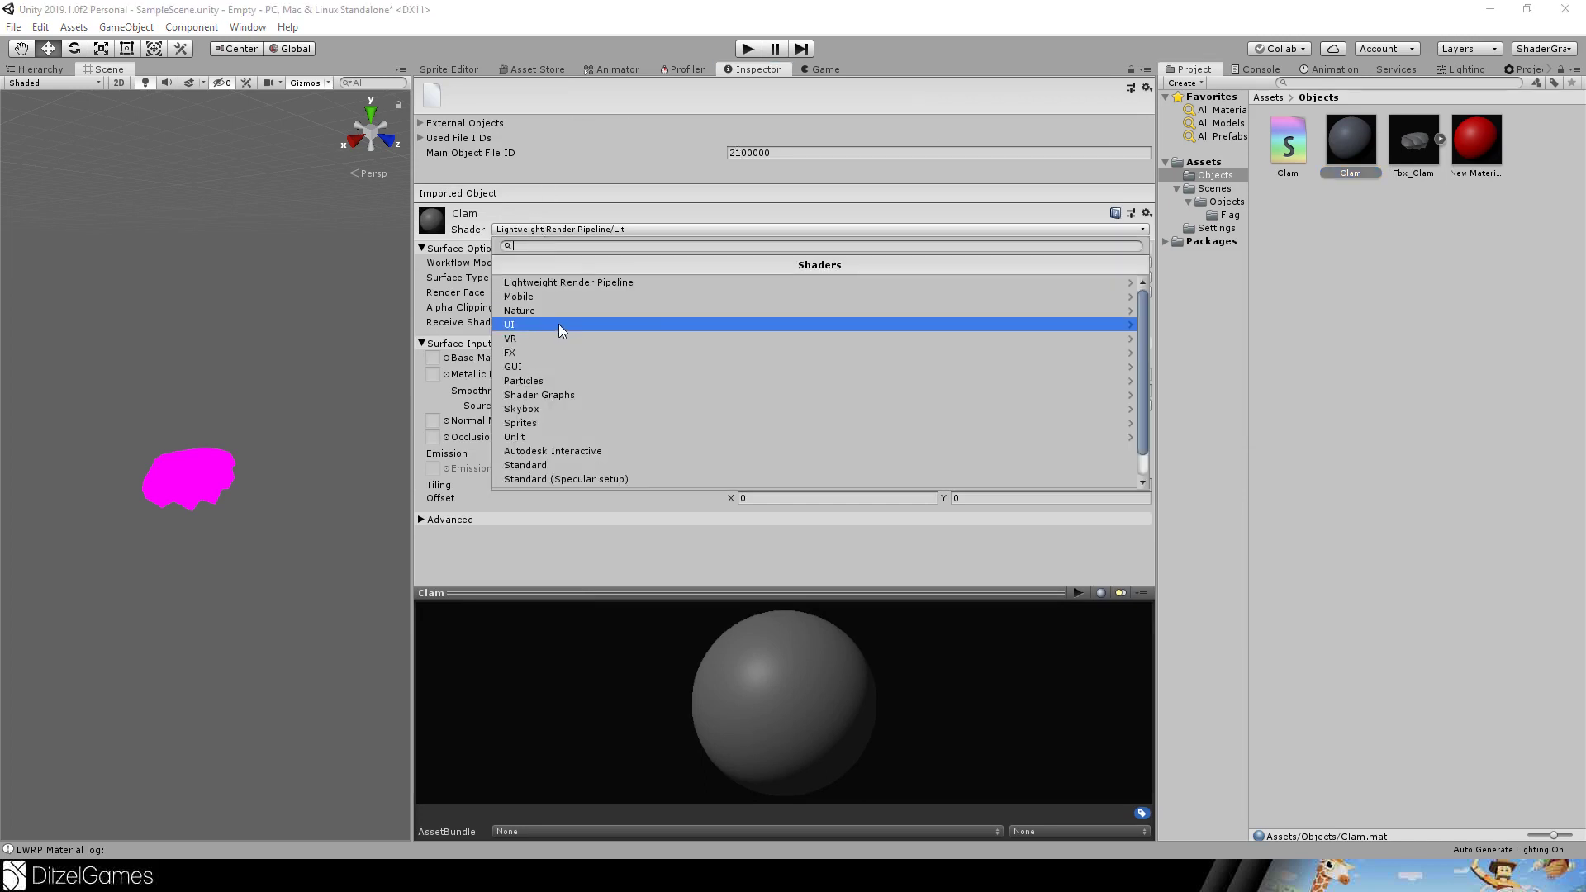
{"action": "left_click", "coordinate": [565, 395]}
{"action": "left_click", "coordinate": [533, 285]}
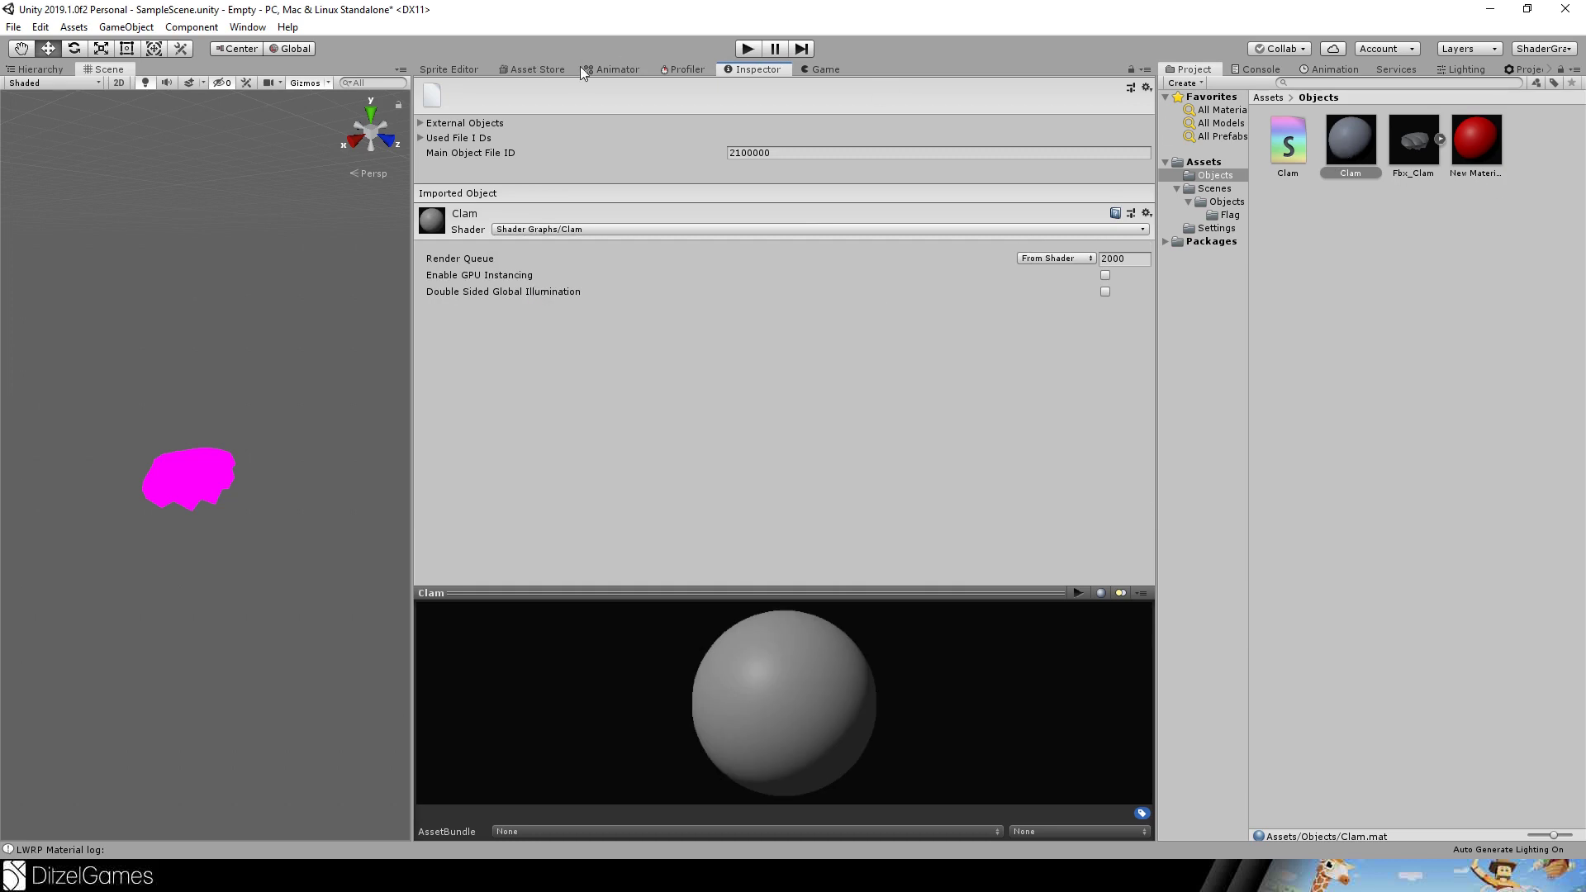
Assign the Clam material to the clam's Element 0 slot.
{"action": "left_click", "coordinate": [197, 495]}
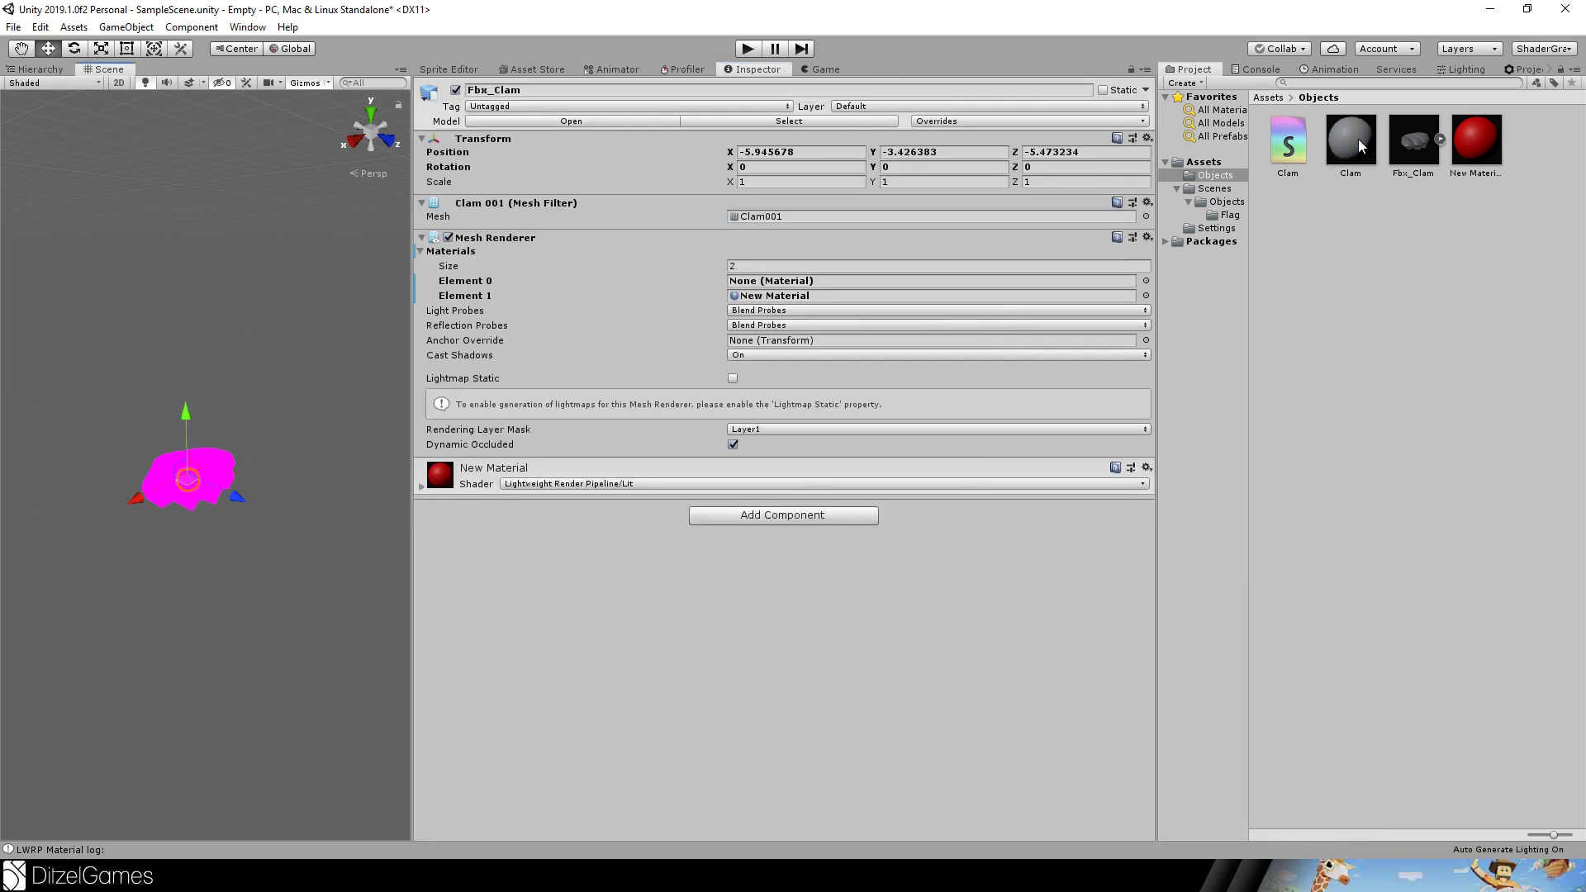
{"action": "left_click_drag", "start_coordinate": [1362, 145], "coordinate": [738, 285]}
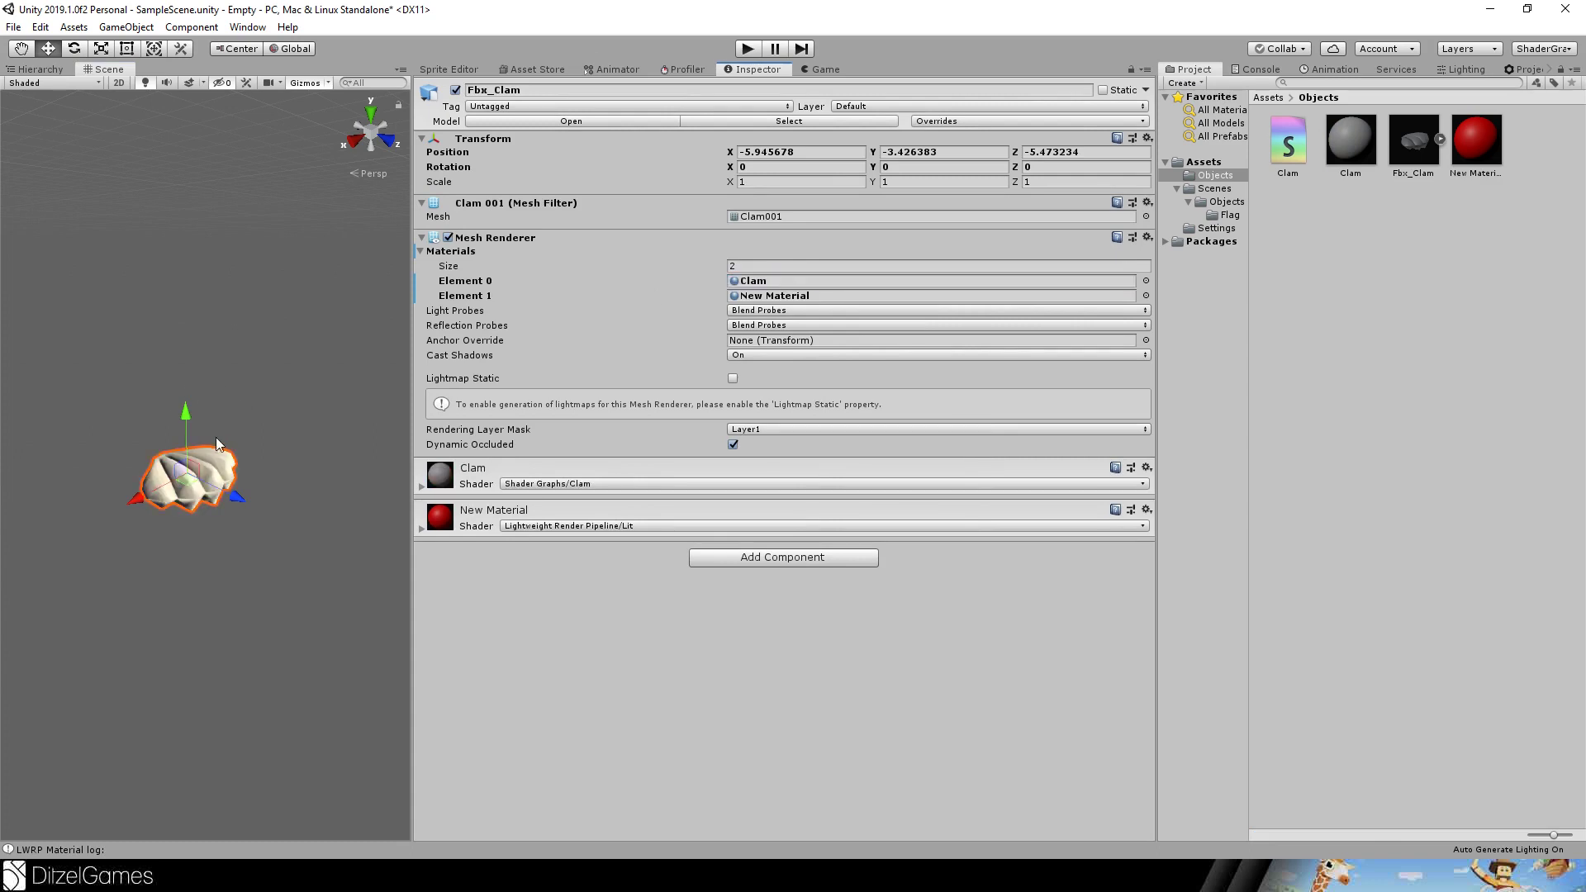
{"action": "scroll", "coordinate": [216, 451], "scroll_direction": "up", "scroll_amount": 5}
{"action": "scroll", "coordinate": [200, 464], "scroll_direction": "down", "scroll_amount": 3}
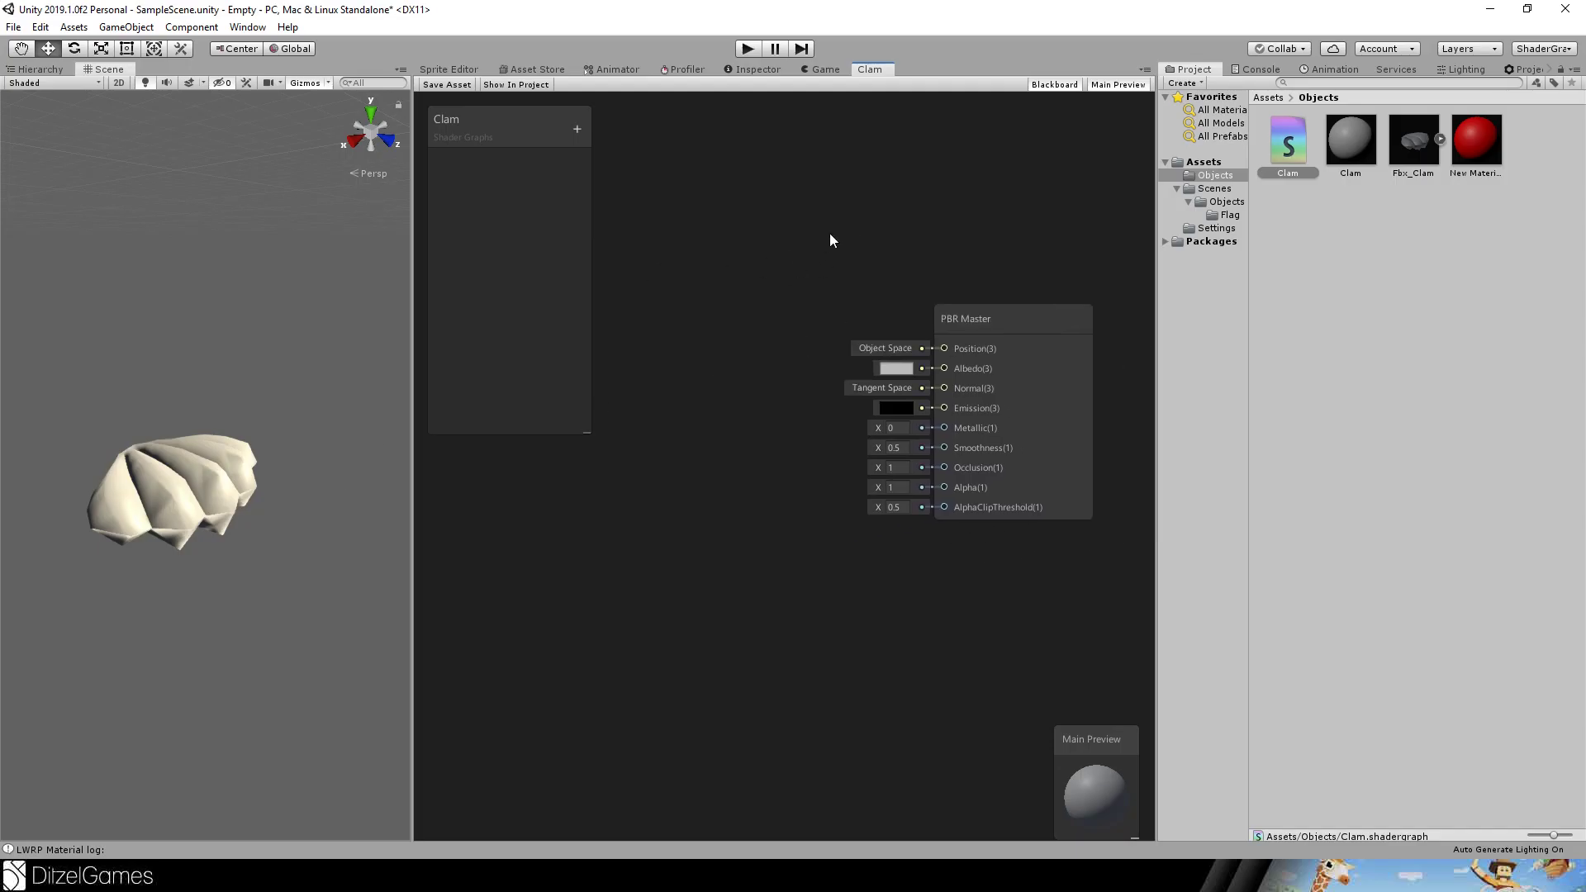
Add UV, Split and Step nodes, wiring UV into Split and Split's G into Step's In.
{"action": "middle_click_drag", "start_coordinate": [891, 276], "coordinate": [977, 228]}
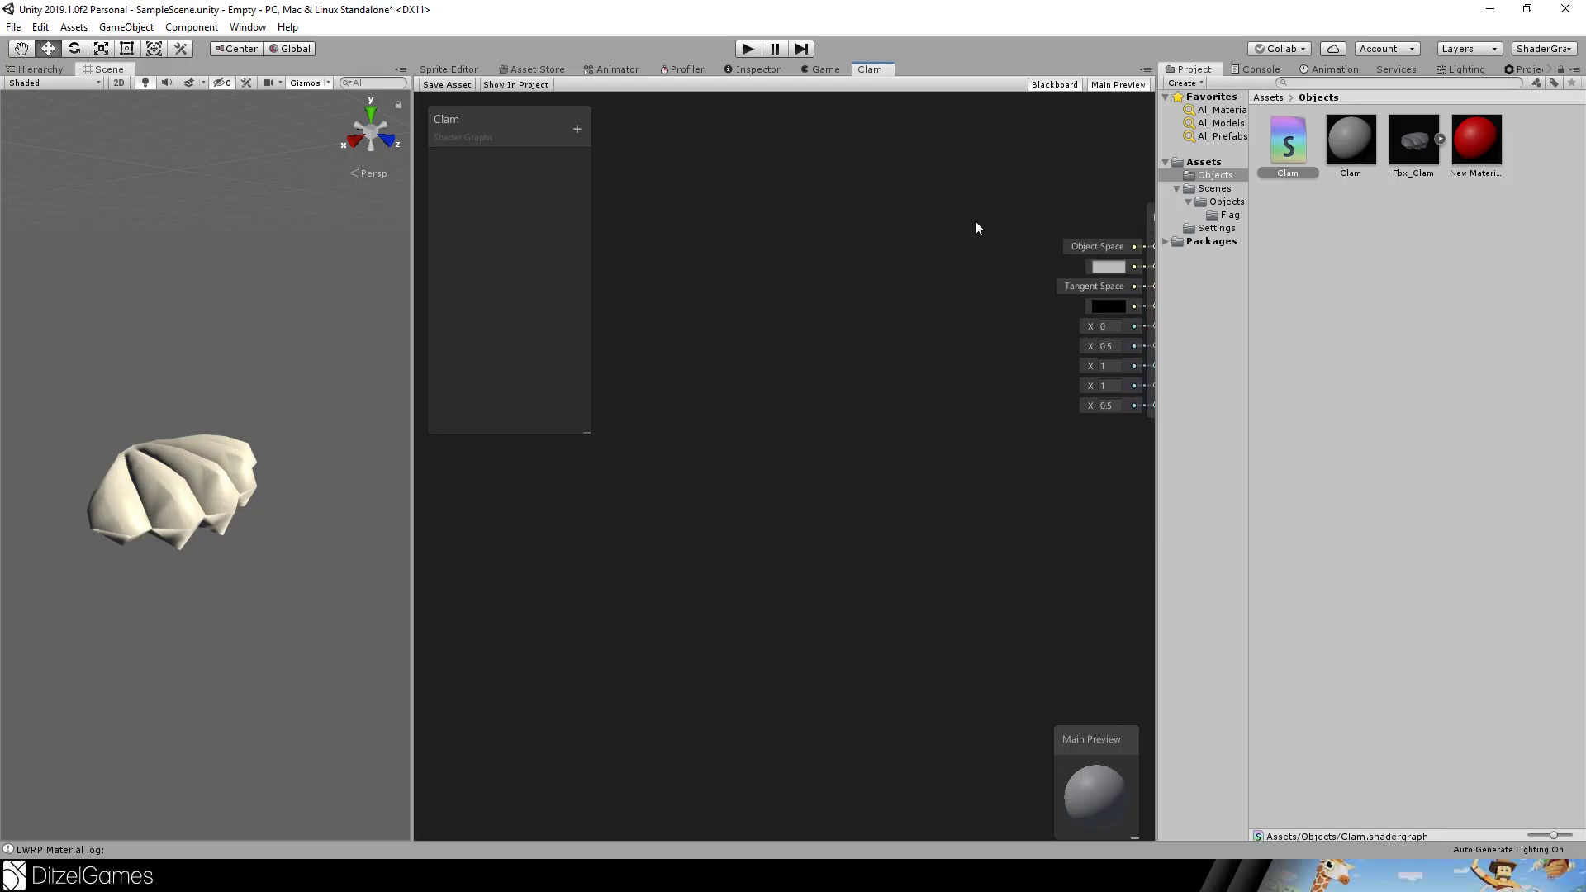
{"action": "key", "text": "space"}
{"action": "type", "text": "uv"}
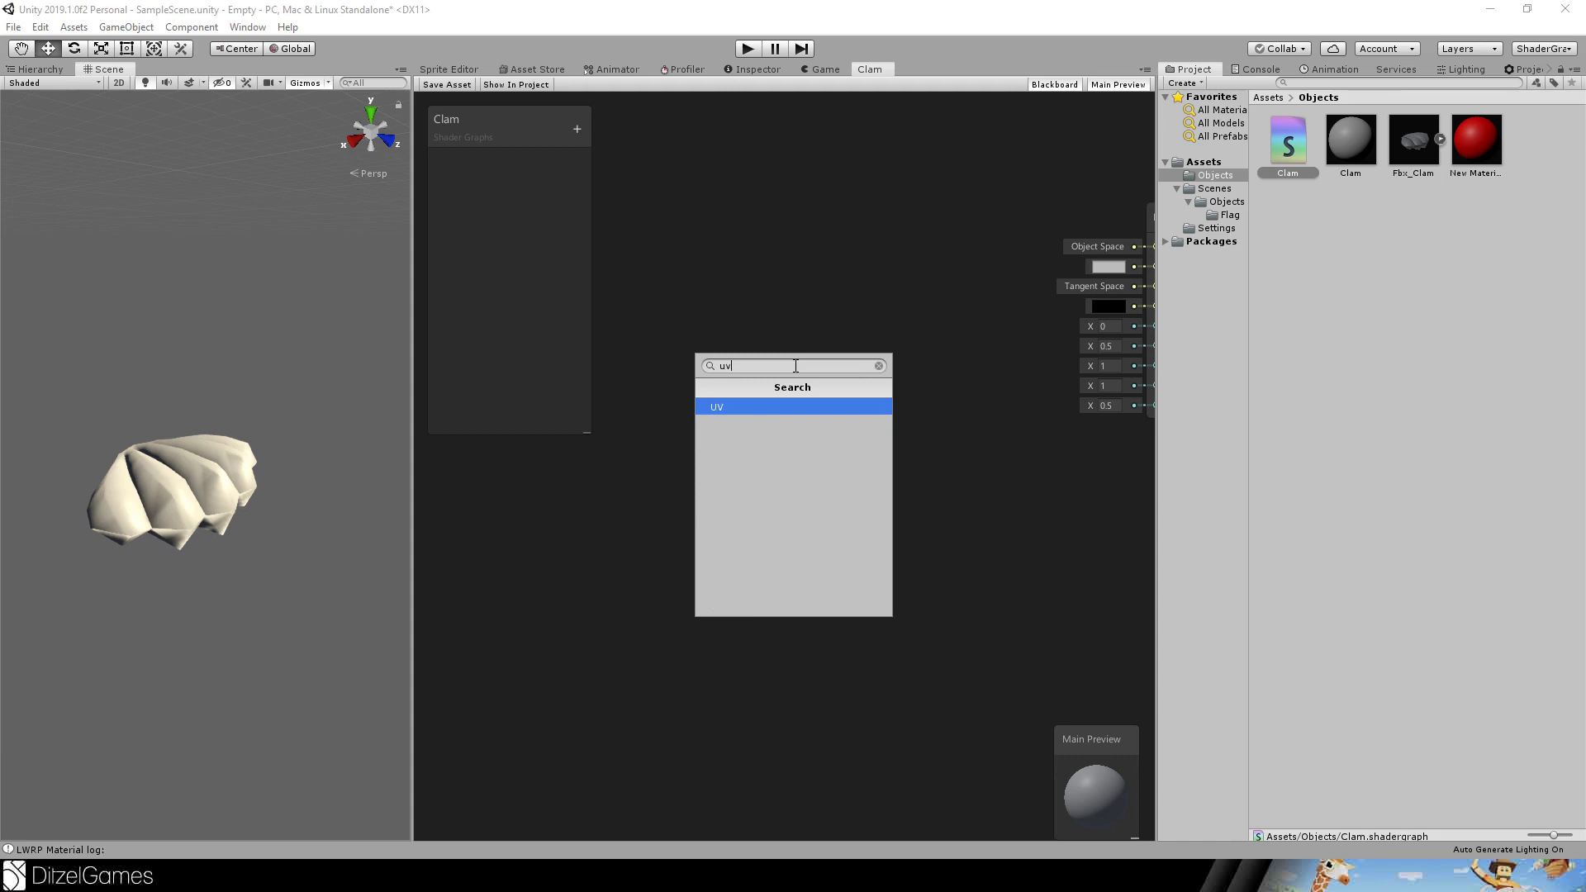
{"action": "key", "text": "Return"}
{"action": "left_click_drag", "start_coordinate": [856, 389], "coordinate": [536, 378]}
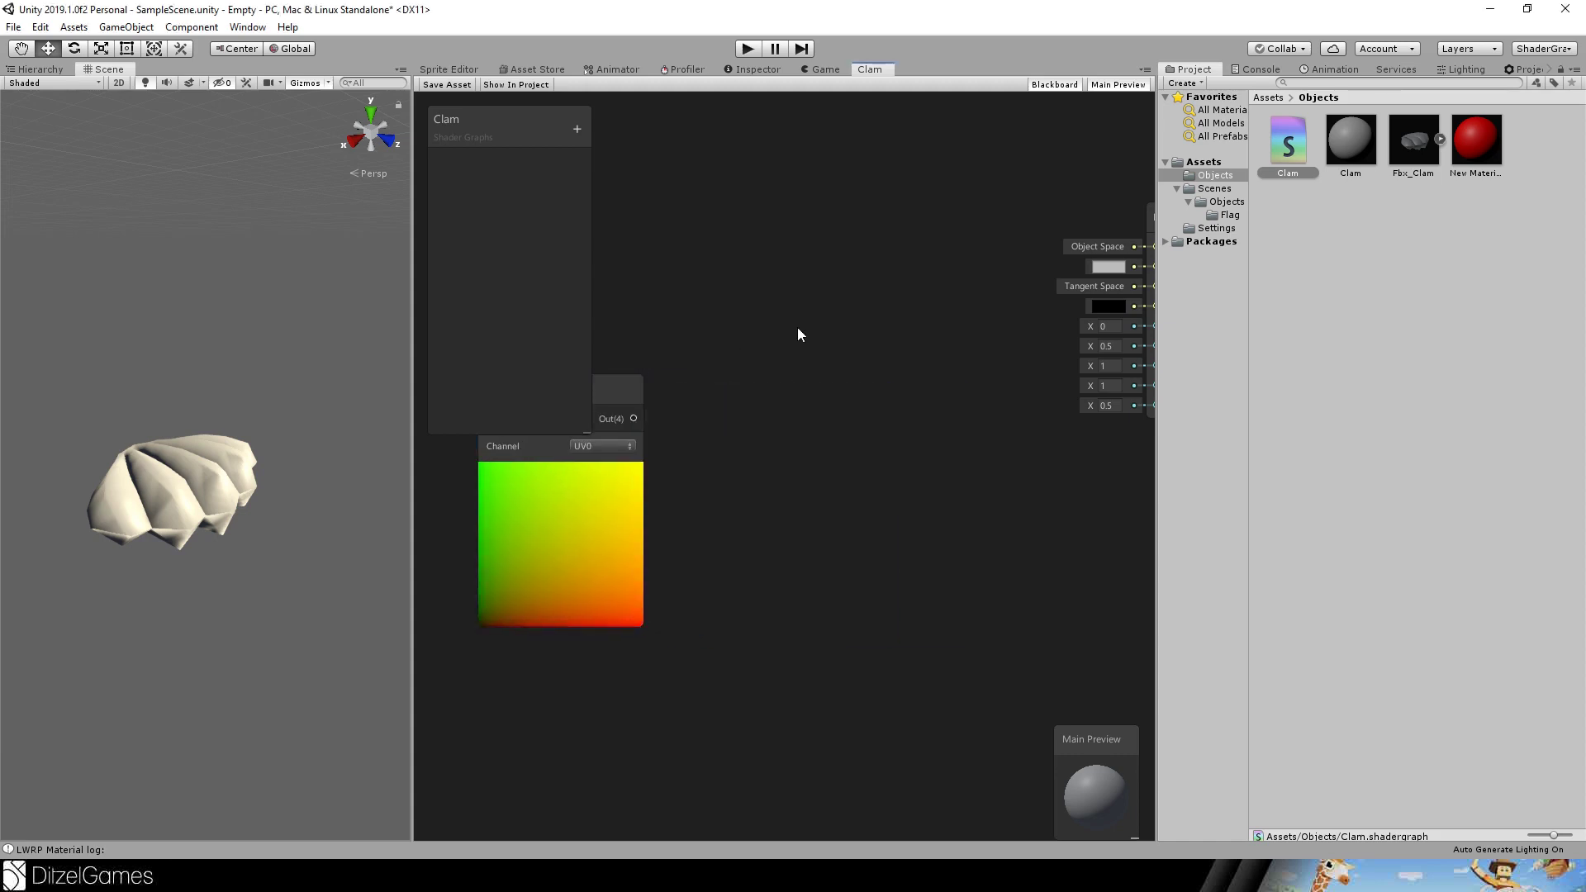
{"action": "key", "text": "space"}
{"action": "type", "text": "split"}
{"action": "key", "text": "Return"}
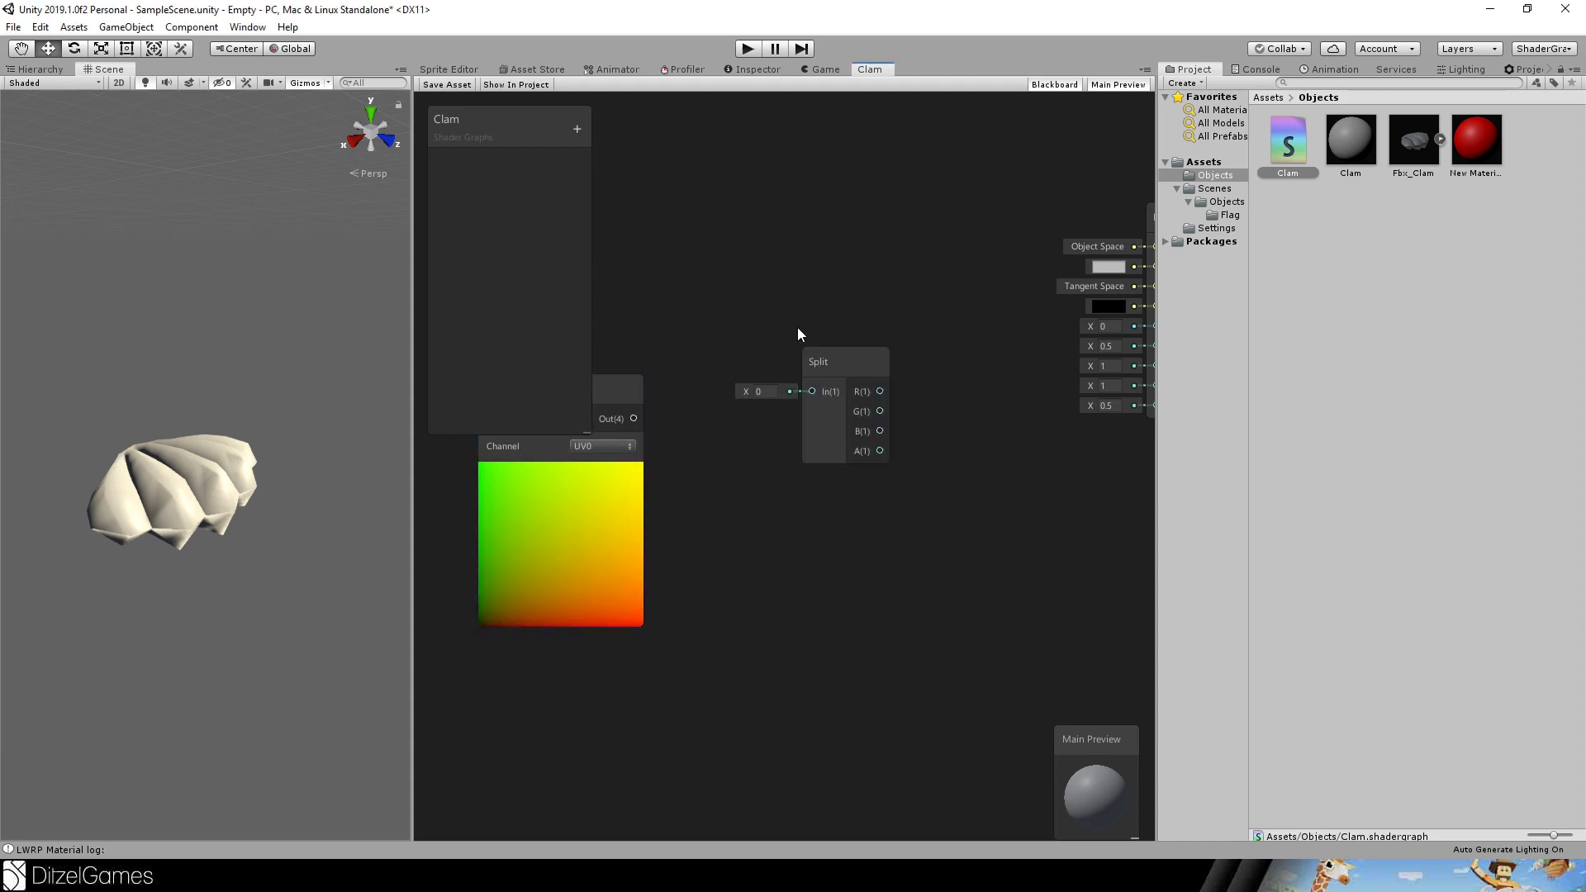
{"action": "left_click_drag", "start_coordinate": [634, 418], "coordinate": [772, 398]}
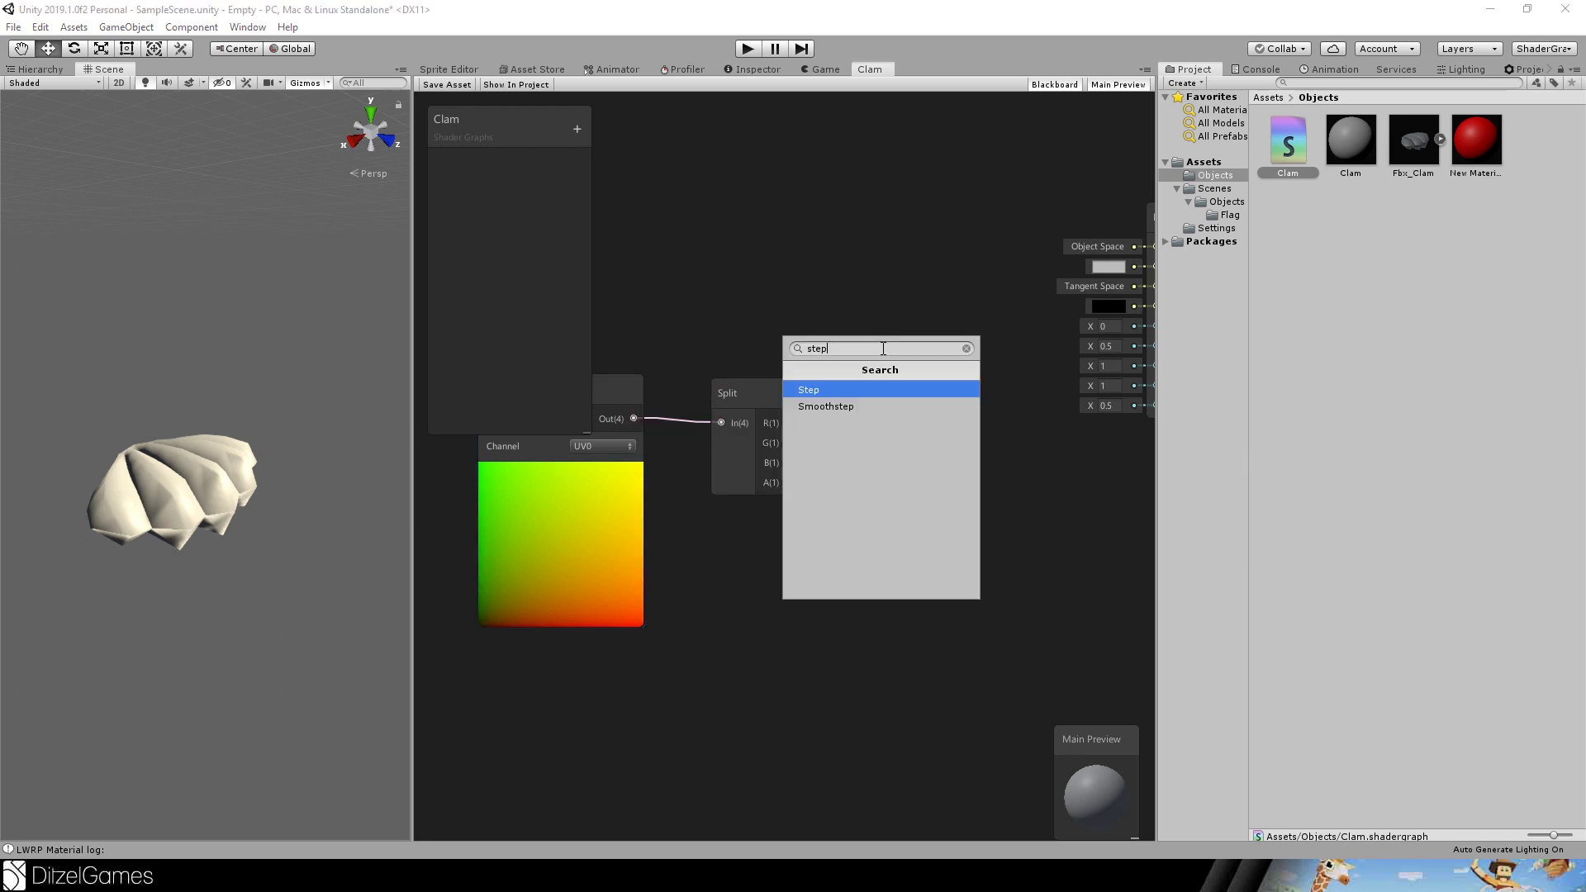
{"action": "key", "text": "Return"}
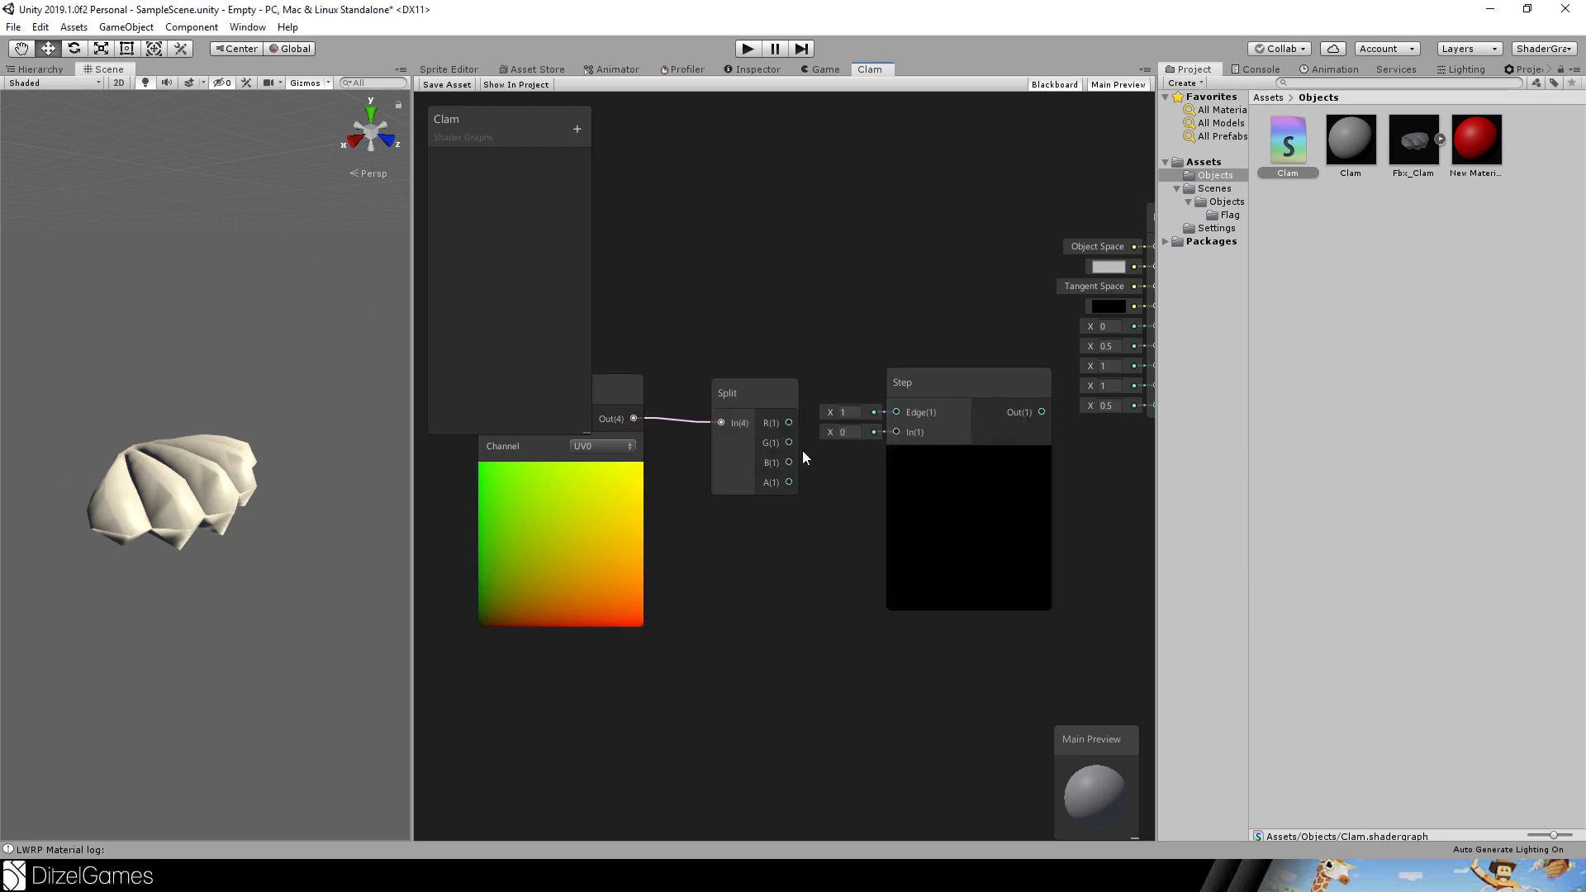
{"action": "left_click_drag", "start_coordinate": [787, 441], "coordinate": [896, 412]}
{"action": "middle_click_drag", "start_coordinate": [760, 314], "coordinate": [893, 279]}
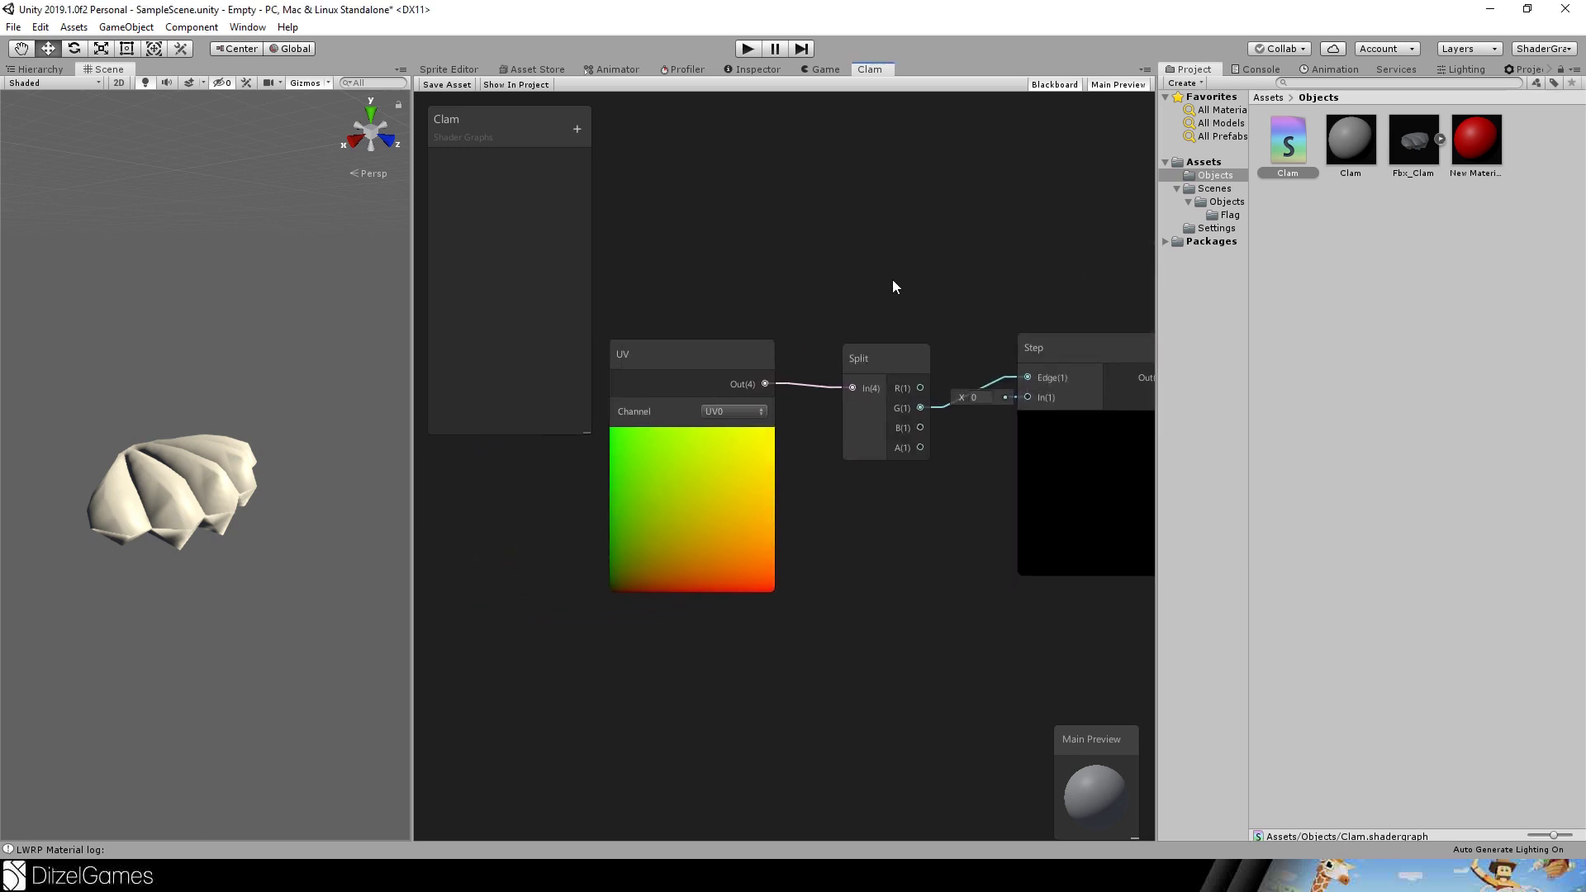
{"action": "left_click_drag", "start_coordinate": [922, 407], "coordinate": [1028, 397]}
Disconnect Step's Edge input and set its Edge value to 0.5.
{"action": "right_click", "coordinate": [1002, 378]}
{"action": "left_click", "coordinate": [1020, 385]}
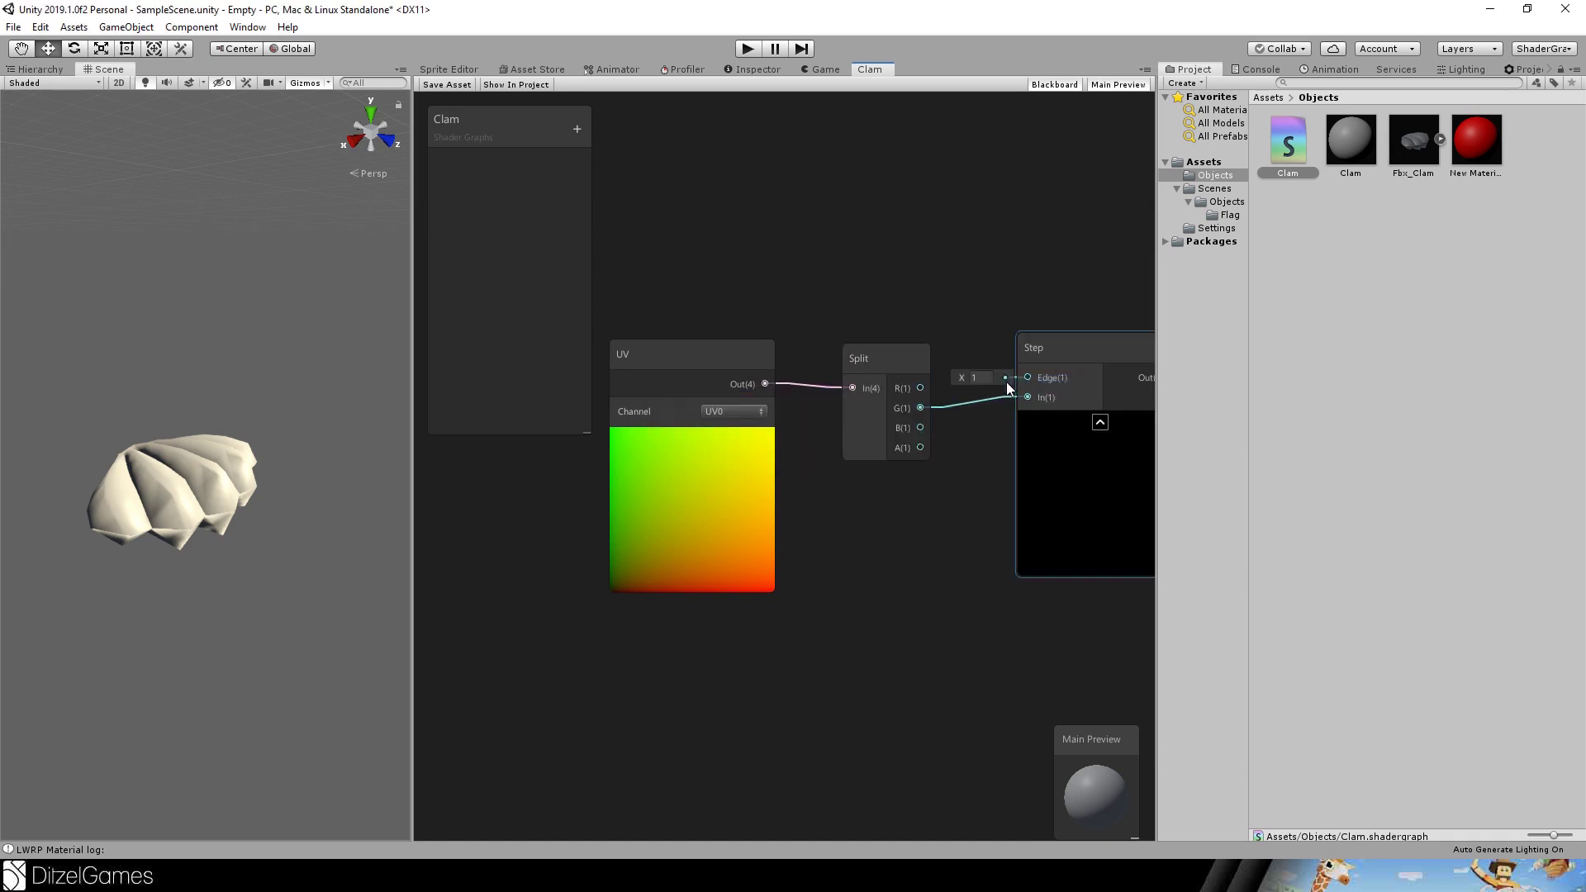
{"action": "left_click", "coordinate": [983, 377]}
{"action": "key", "text": "BackSpace"}
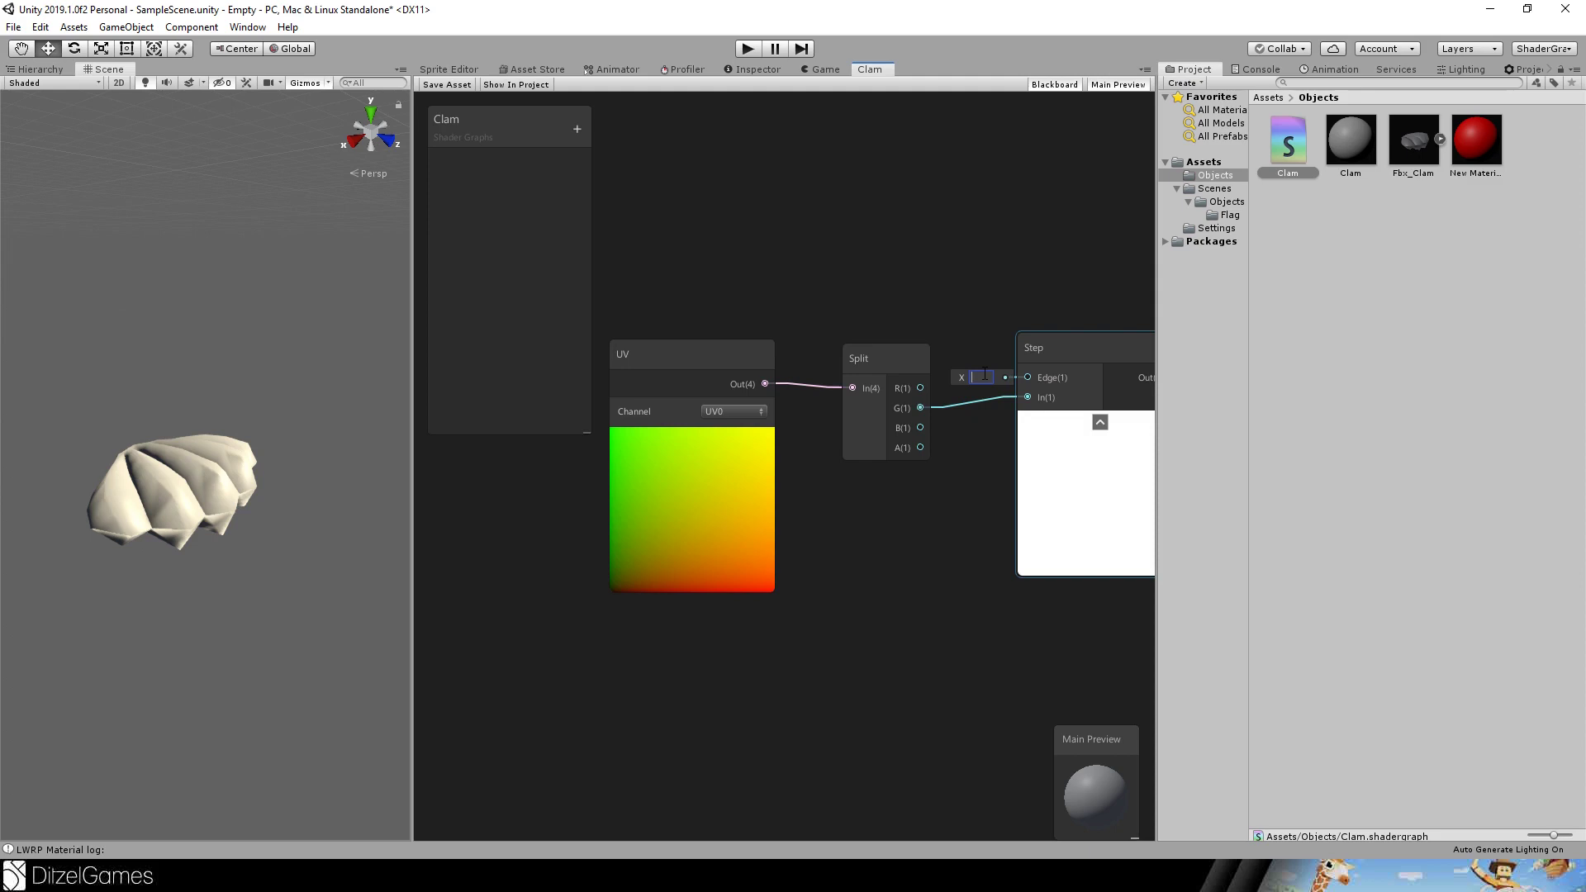
{"action": "type", "text": "0.5"}
Line up UV, Split and Step in a row and connect Step's output to Albedo.
{"action": "middle_click_drag", "start_coordinate": [926, 282], "coordinate": [1003, 234]}
{"action": "scroll", "coordinate": [992, 248], "scroll_direction": "down", "scroll_amount": 2}
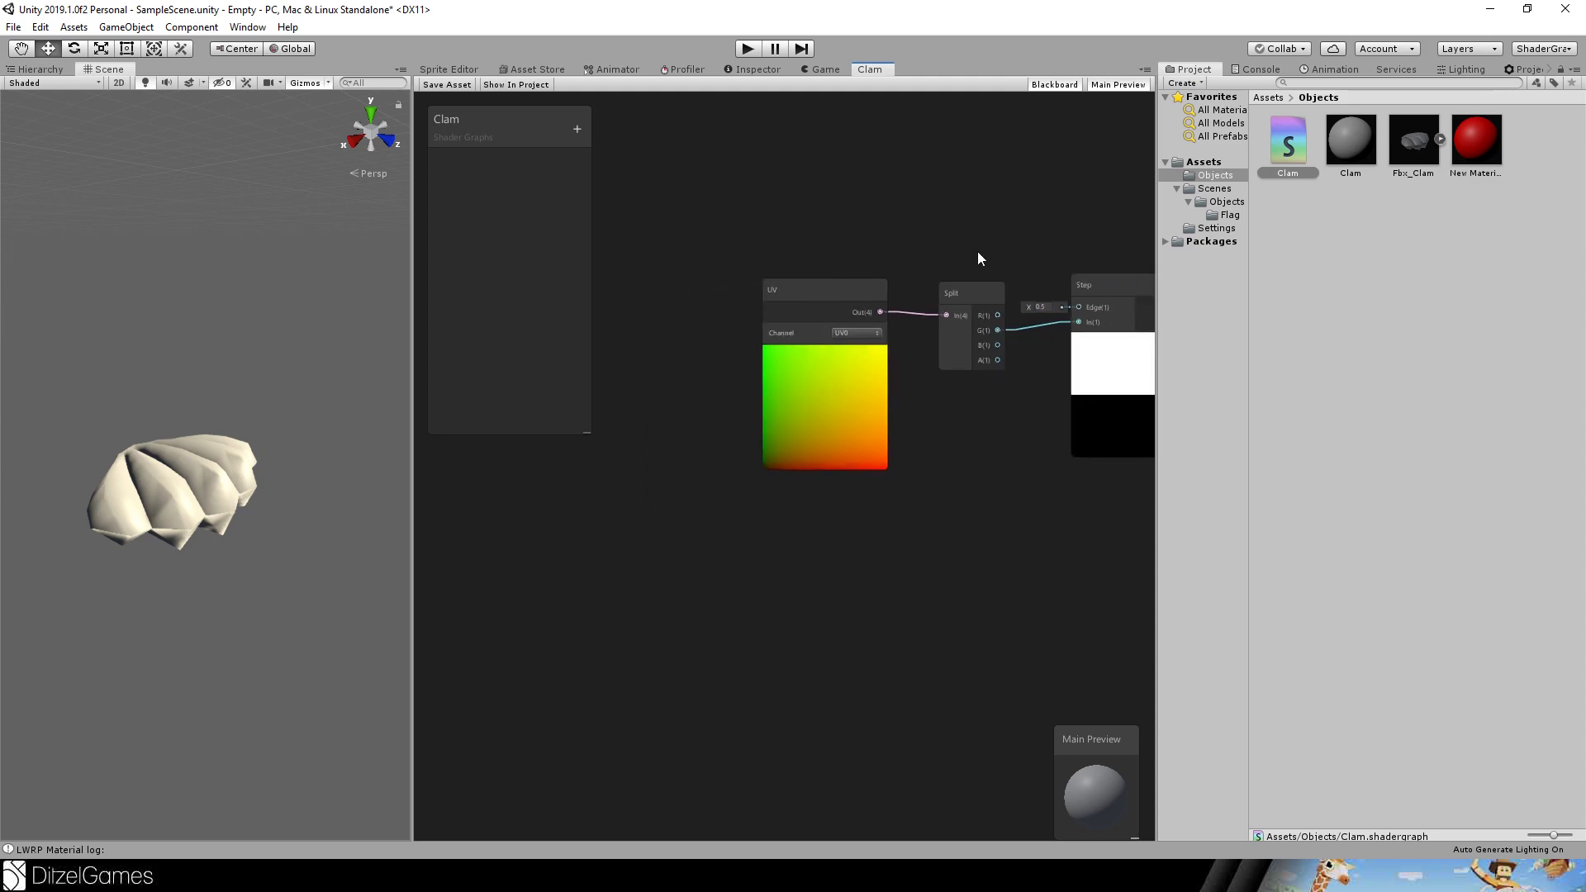
{"action": "left_click_drag", "start_coordinate": [805, 294], "coordinate": [583, 294]}
{"action": "left_click_drag", "start_coordinate": [965, 292], "coordinate": [795, 297]}
{"action": "middle_click_drag", "start_coordinate": [690, 264], "coordinate": [895, 249]}
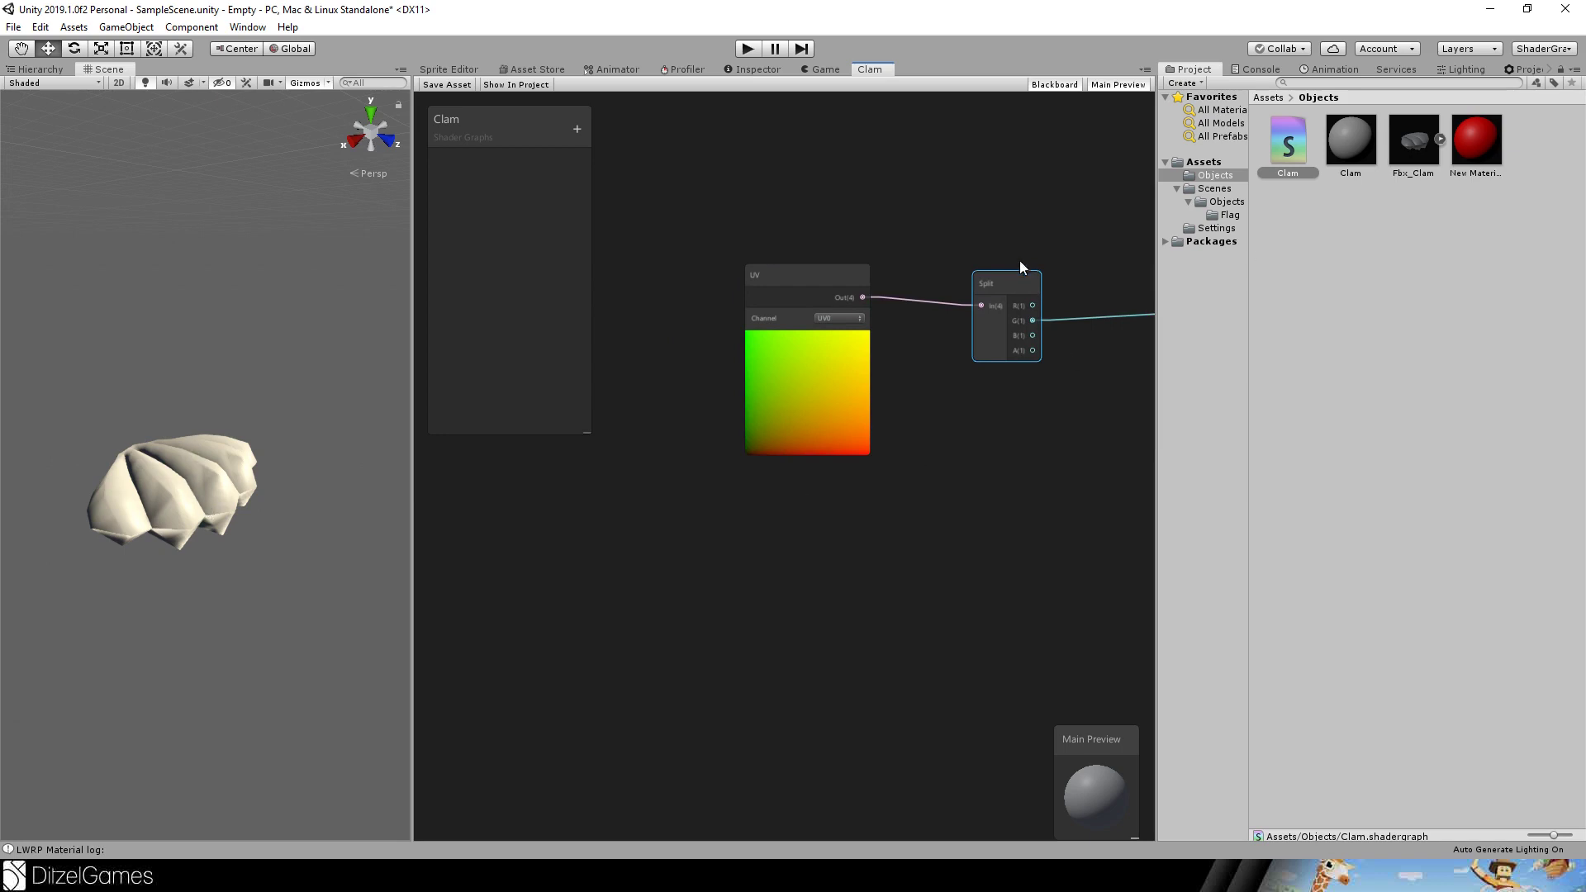
{"action": "middle_click_drag", "start_coordinate": [1020, 261], "coordinate": [874, 324]}
{"action": "left_click_drag", "start_coordinate": [861, 338], "coordinate": [832, 335]}
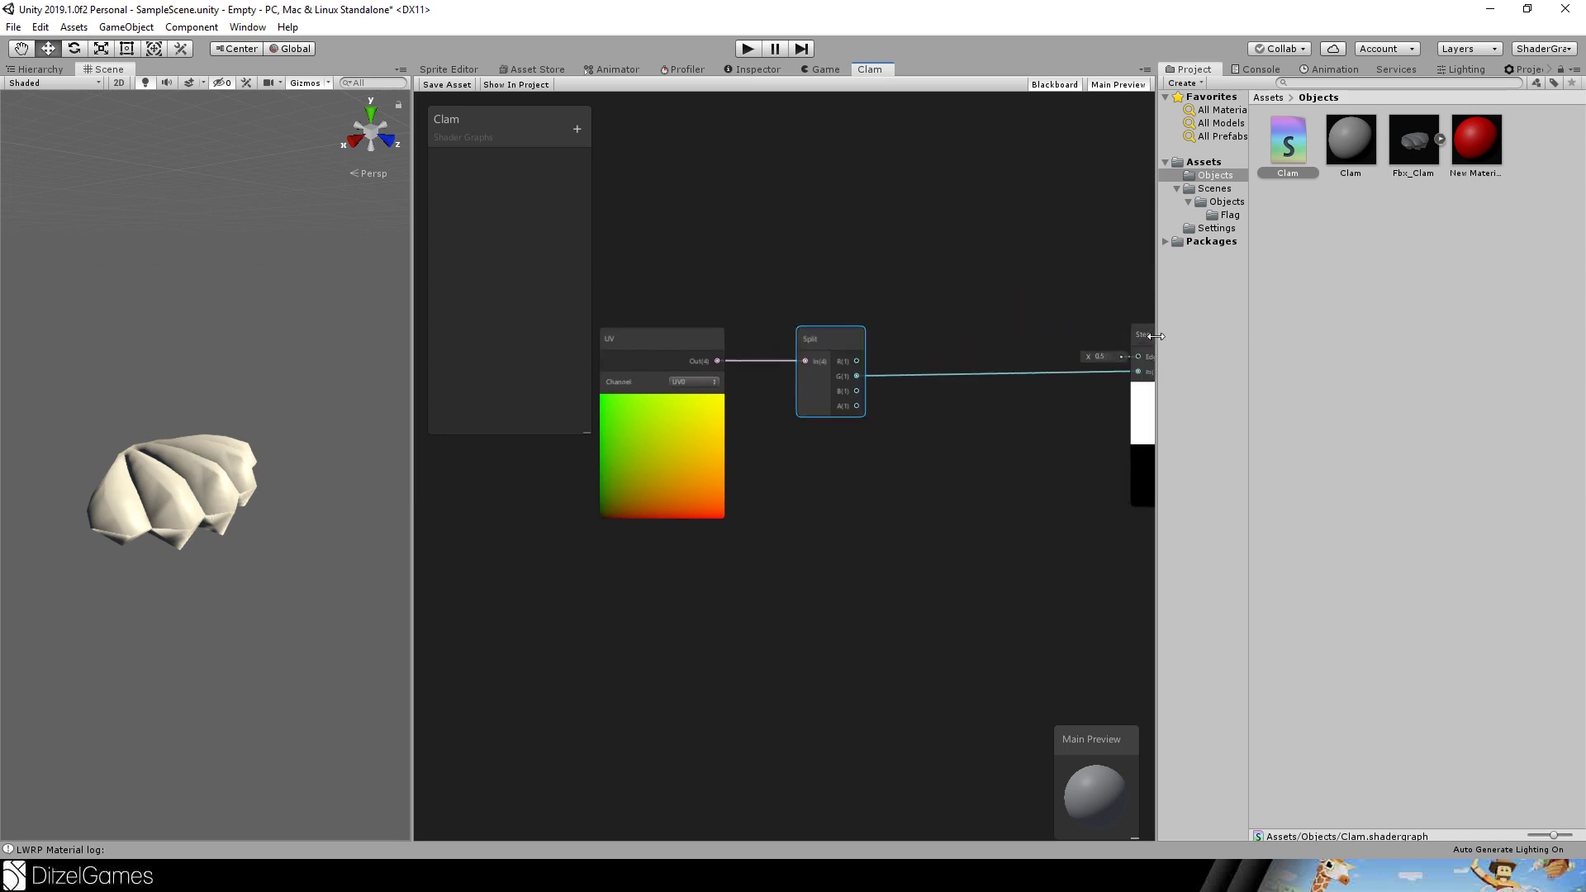
{"action": "left_click_drag", "start_coordinate": [1149, 335], "coordinate": [944, 359]}
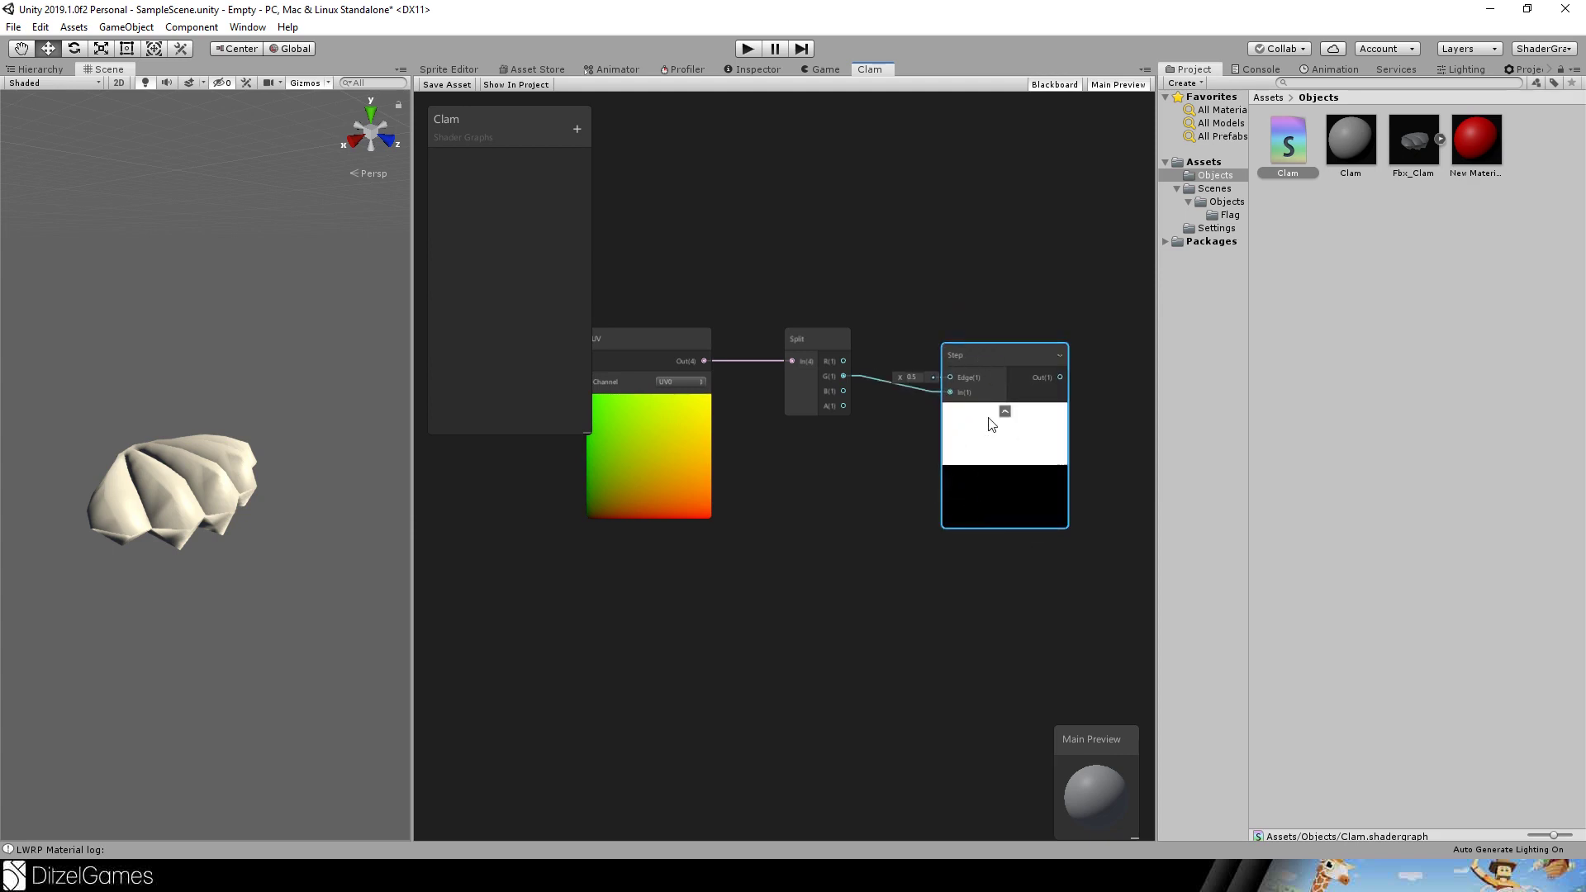
{"action": "middle_click_drag", "start_coordinate": [1030, 319], "coordinate": [846, 347]}
{"action": "left_click_drag", "start_coordinate": [856, 424], "coordinate": [1039, 300]}
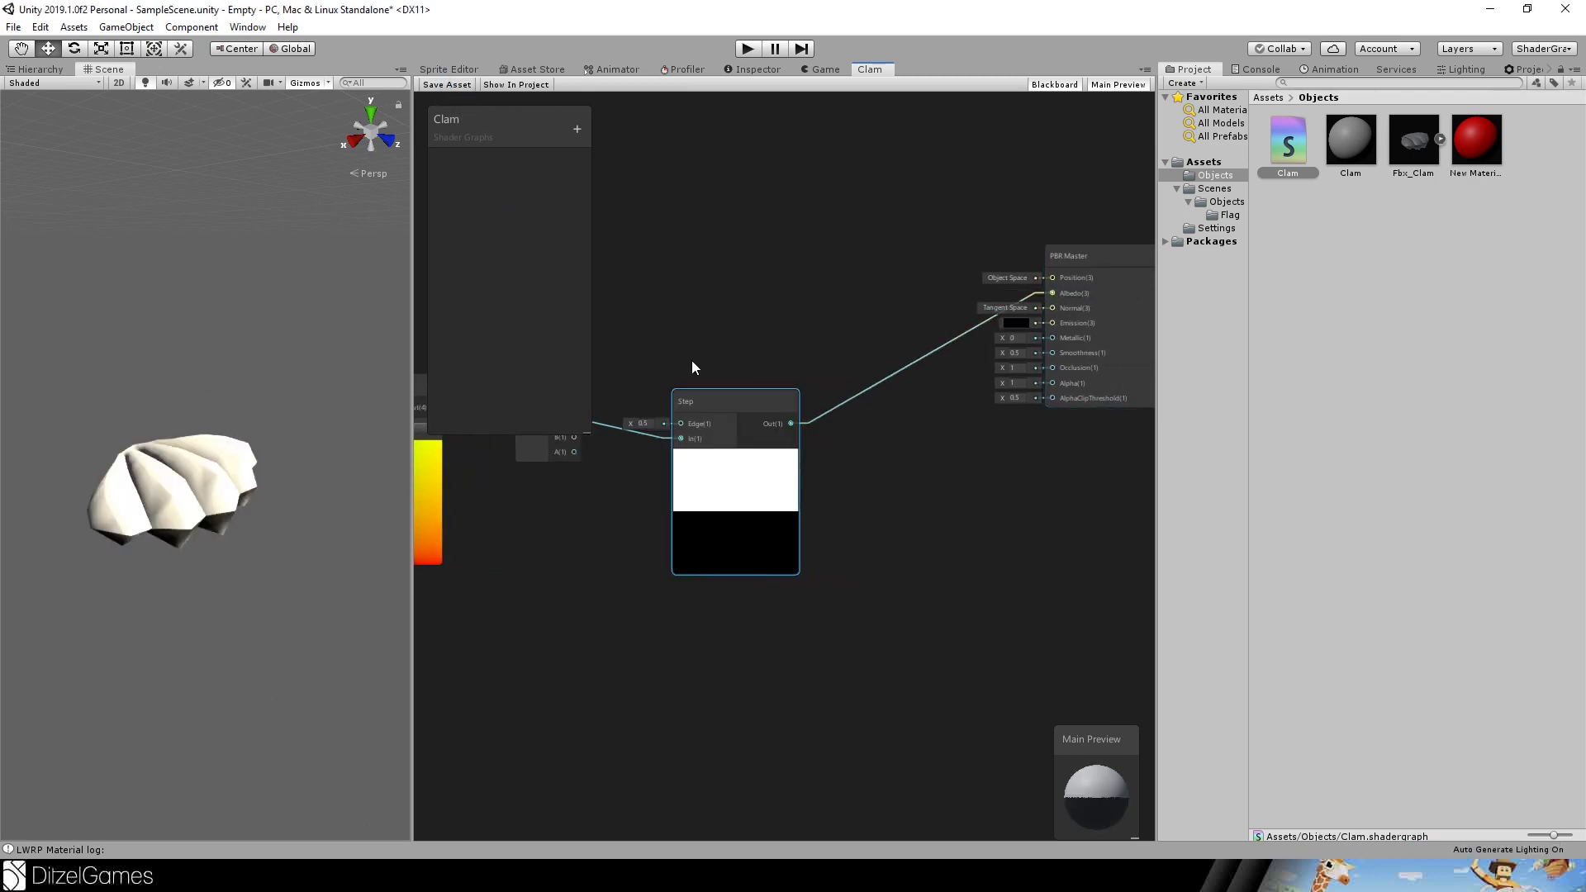
{"action": "middle_click_drag", "start_coordinate": [121, 393], "coordinate": [196, 227]}
{"action": "left_click_drag", "start_coordinate": [190, 311], "coordinate": [214, 514], "text": "alt"}
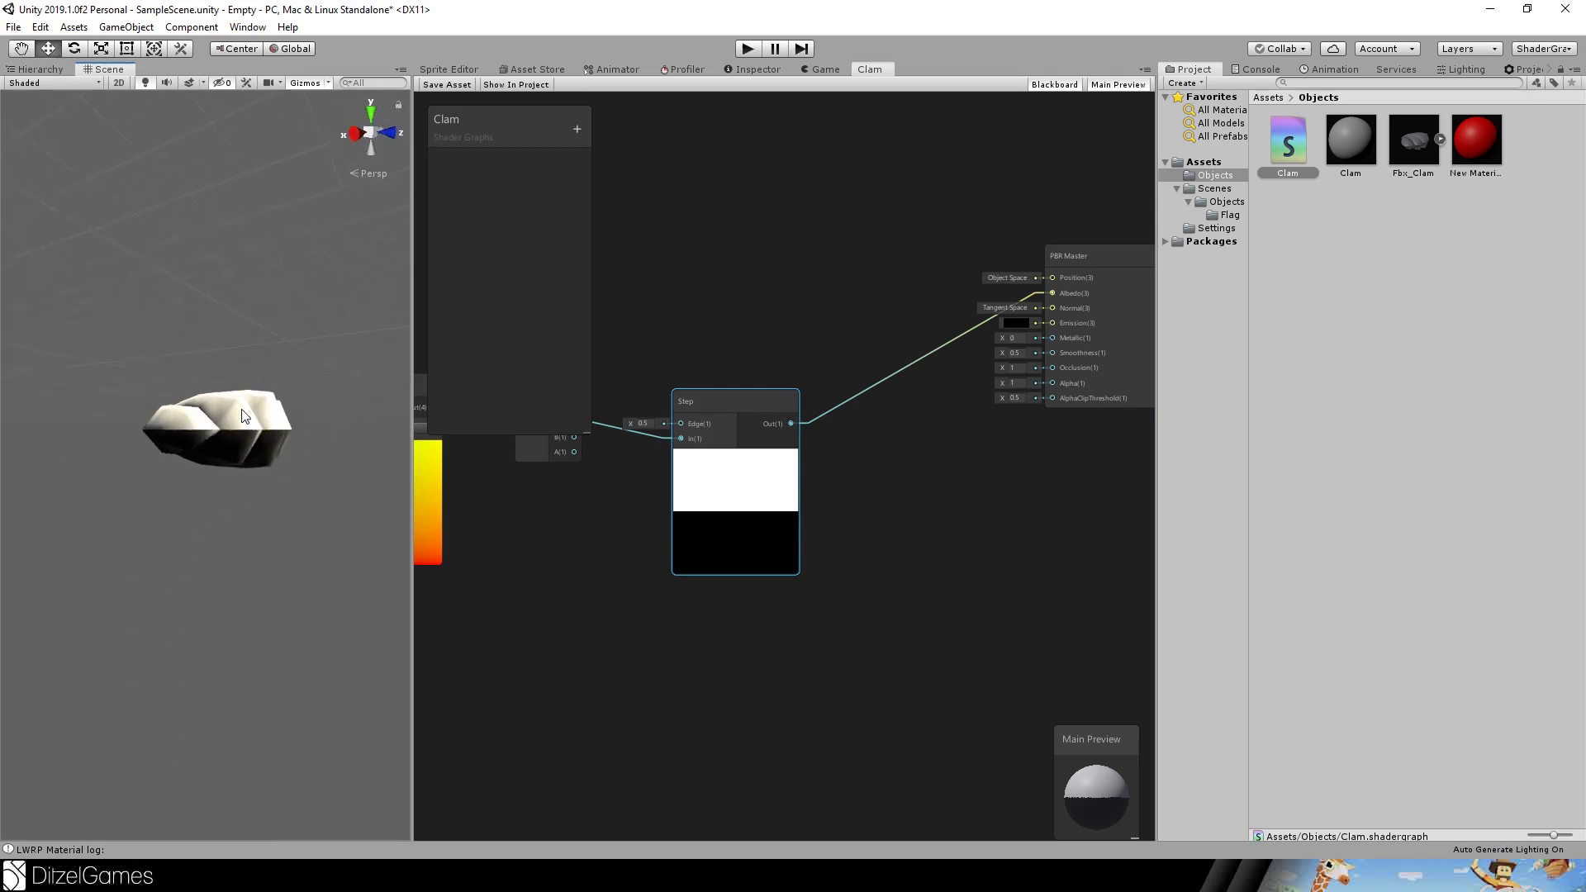
{"action": "middle_click_drag", "start_coordinate": [118, 364], "coordinate": [161, 411]}
{"action": "left_click_drag", "start_coordinate": [255, 357], "coordinate": [236, 501], "text": "alt"}
{"action": "right_click_drag", "start_coordinate": [236, 501], "coordinate": [235, 505]}
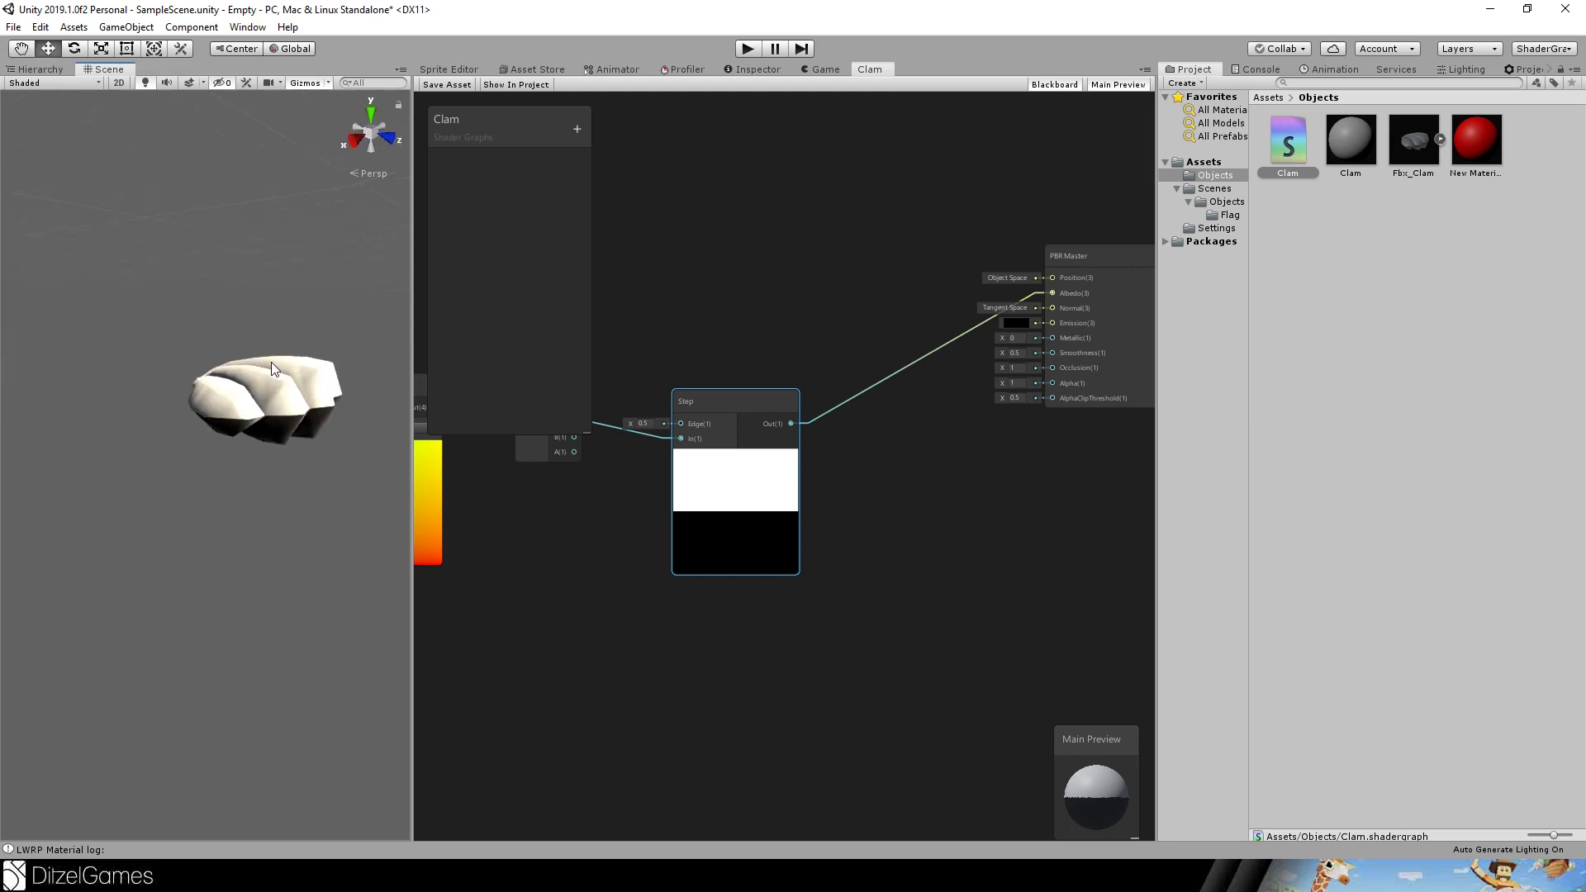
{"action": "scroll", "coordinate": [276, 378], "scroll_direction": "up", "scroll_amount": 6}
{"action": "scroll", "coordinate": [276, 379], "scroll_direction": "down", "scroll_amount": 3}
{"action": "middle_click_drag", "start_coordinate": [276, 379], "coordinate": [207, 429]}
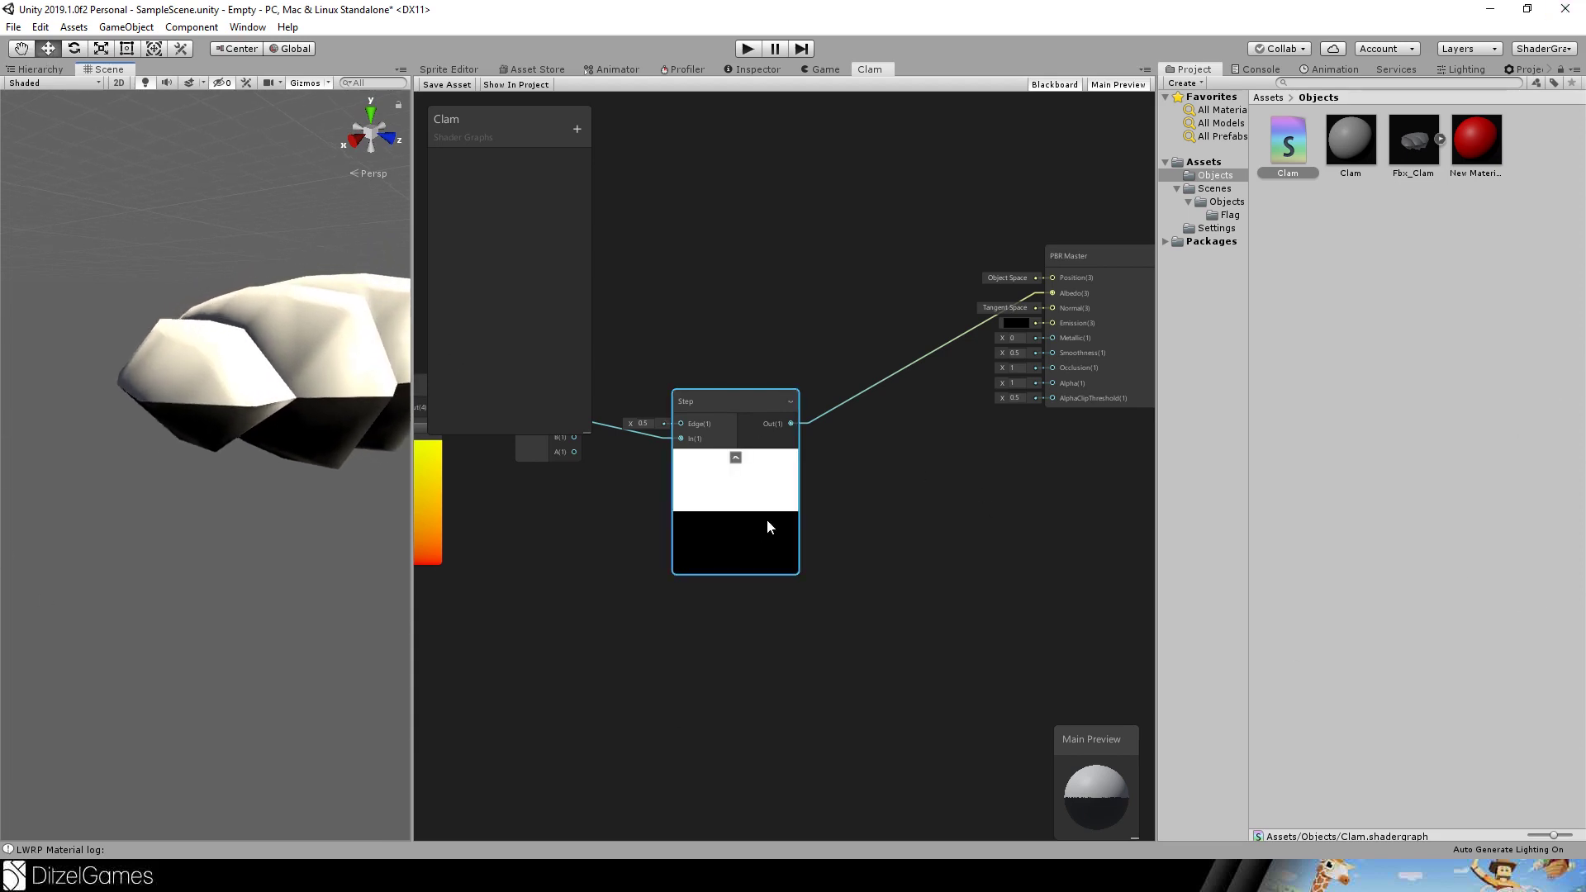
{"action": "middle_click_drag", "start_coordinate": [230, 478], "coordinate": [2, 471]}
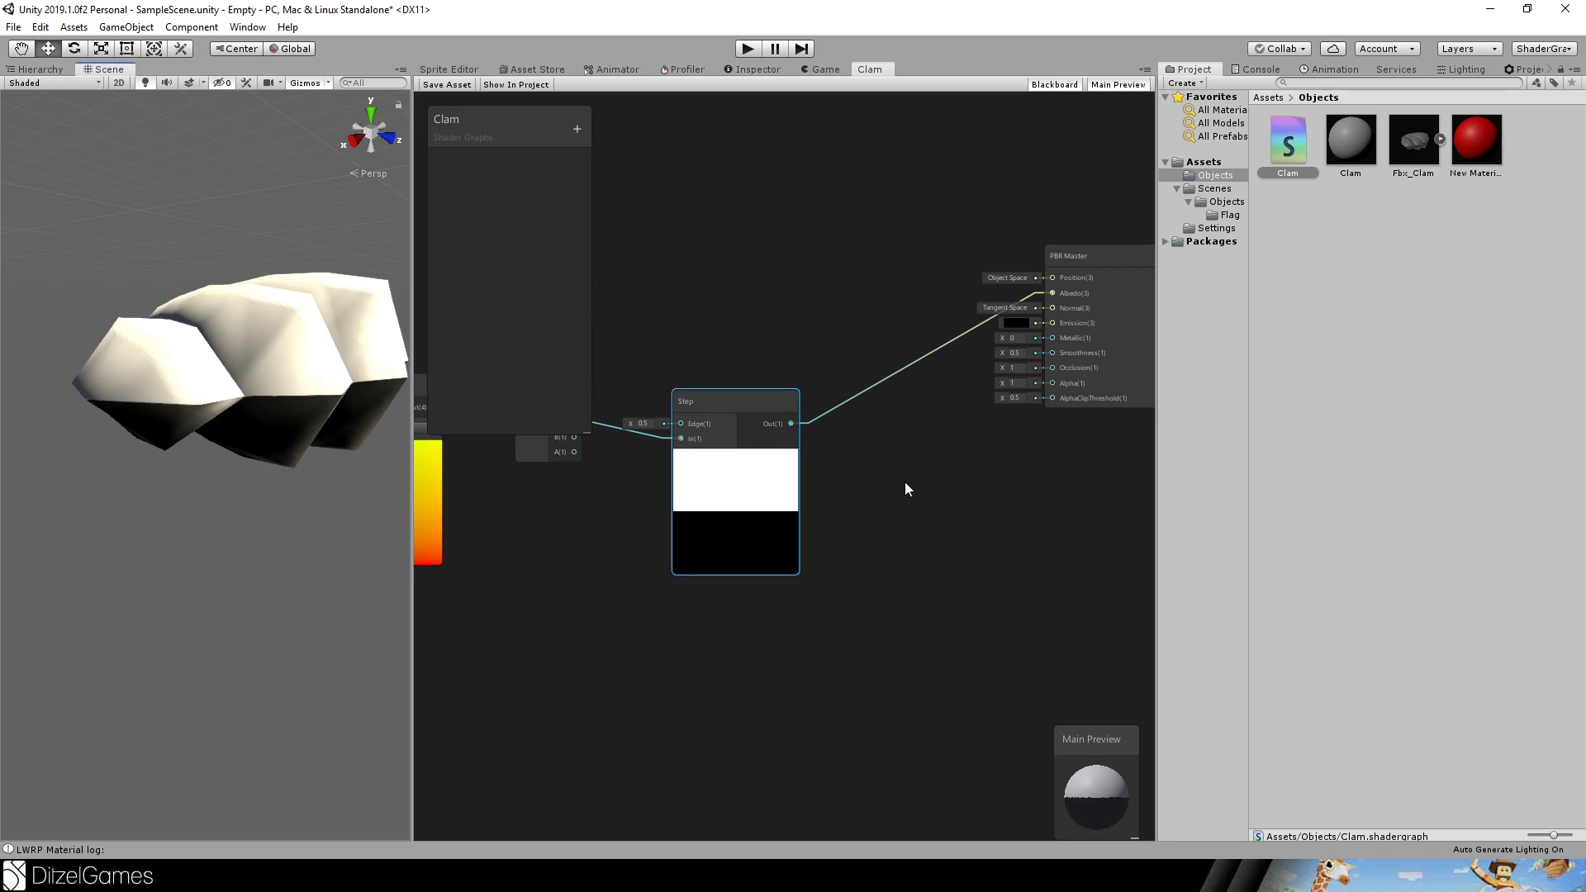
{"action": "scroll", "coordinate": [905, 482], "scroll_direction": "down", "scroll_amount": 3}
{"action": "key", "text": "space"}
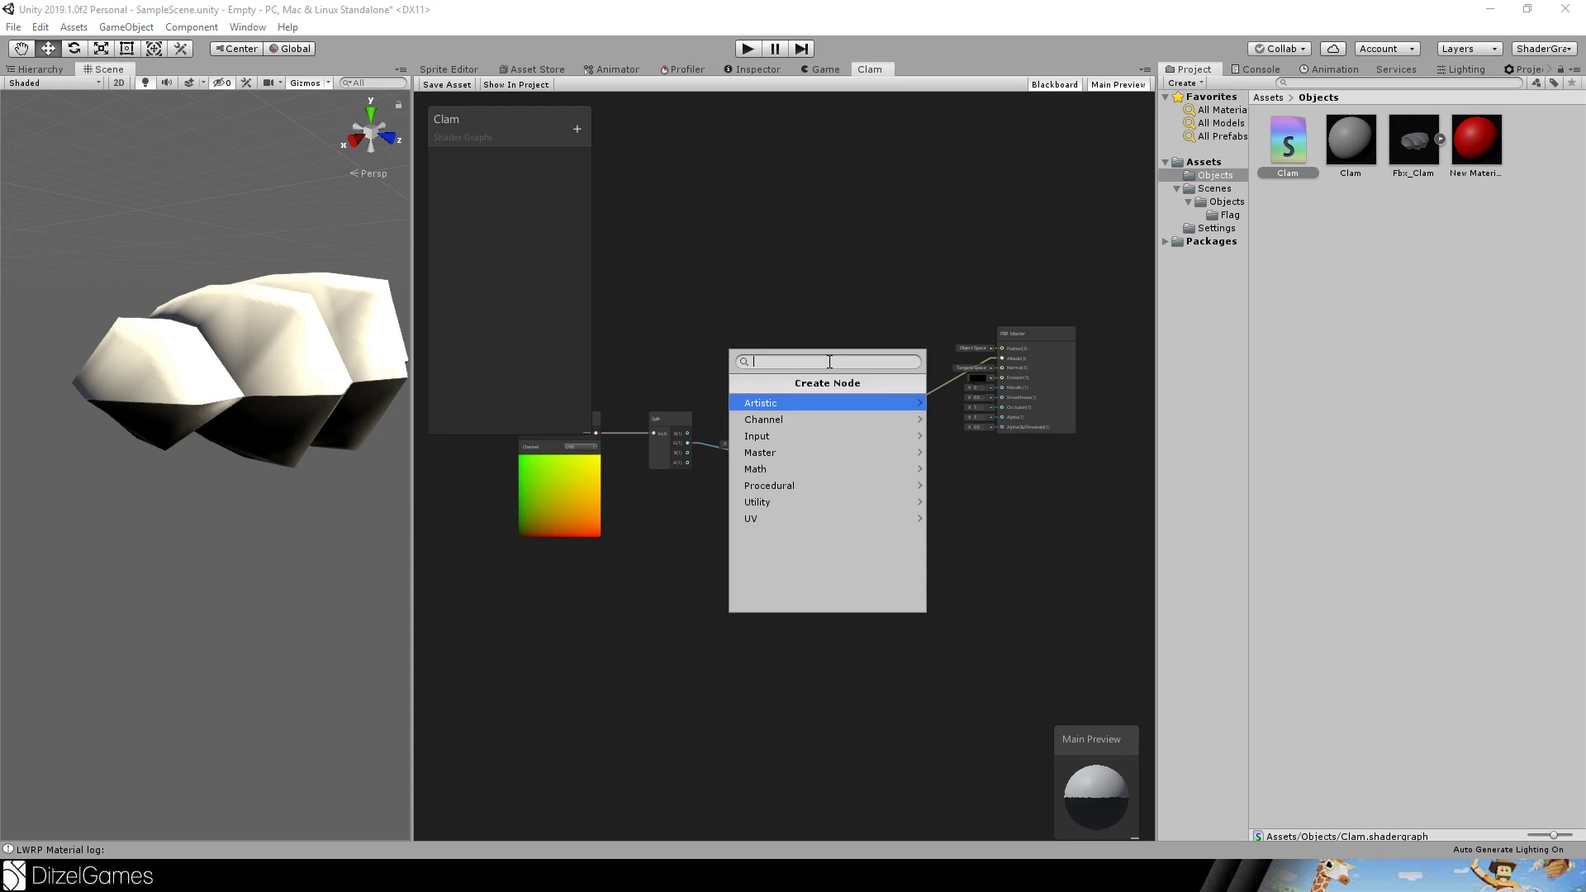
{"action": "key", "text": "Escape"}
{"action": "left_click", "coordinate": [776, 430]}
{"action": "key", "text": "Delete"}
Add a Lerp node and wire Split's G output into its T input.
{"action": "key", "text": "space"}
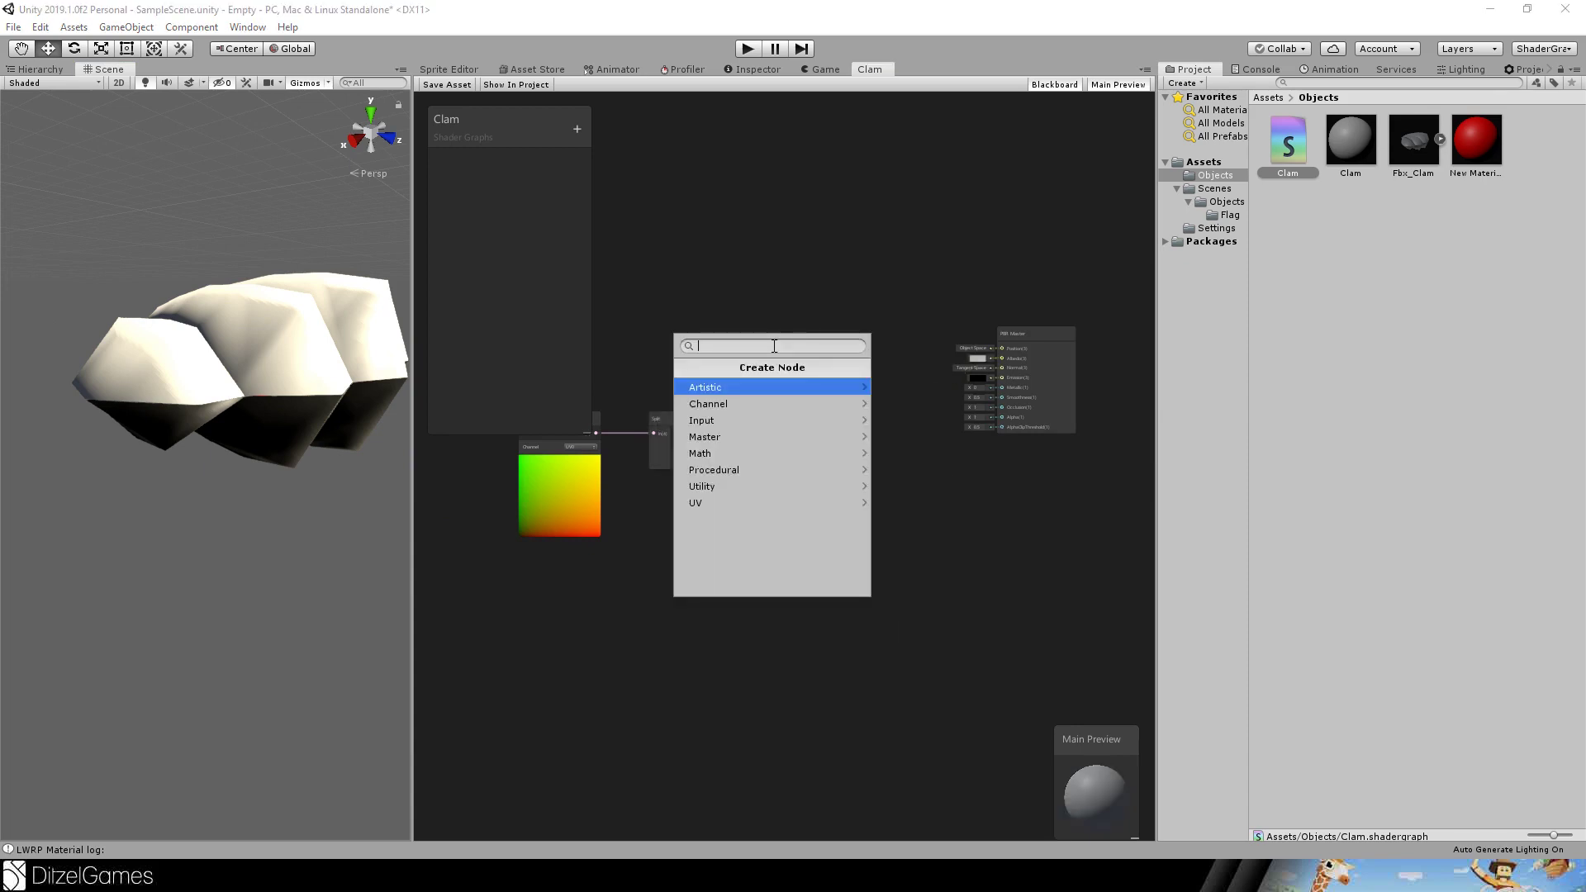
{"action": "type", "text": "lerp"}
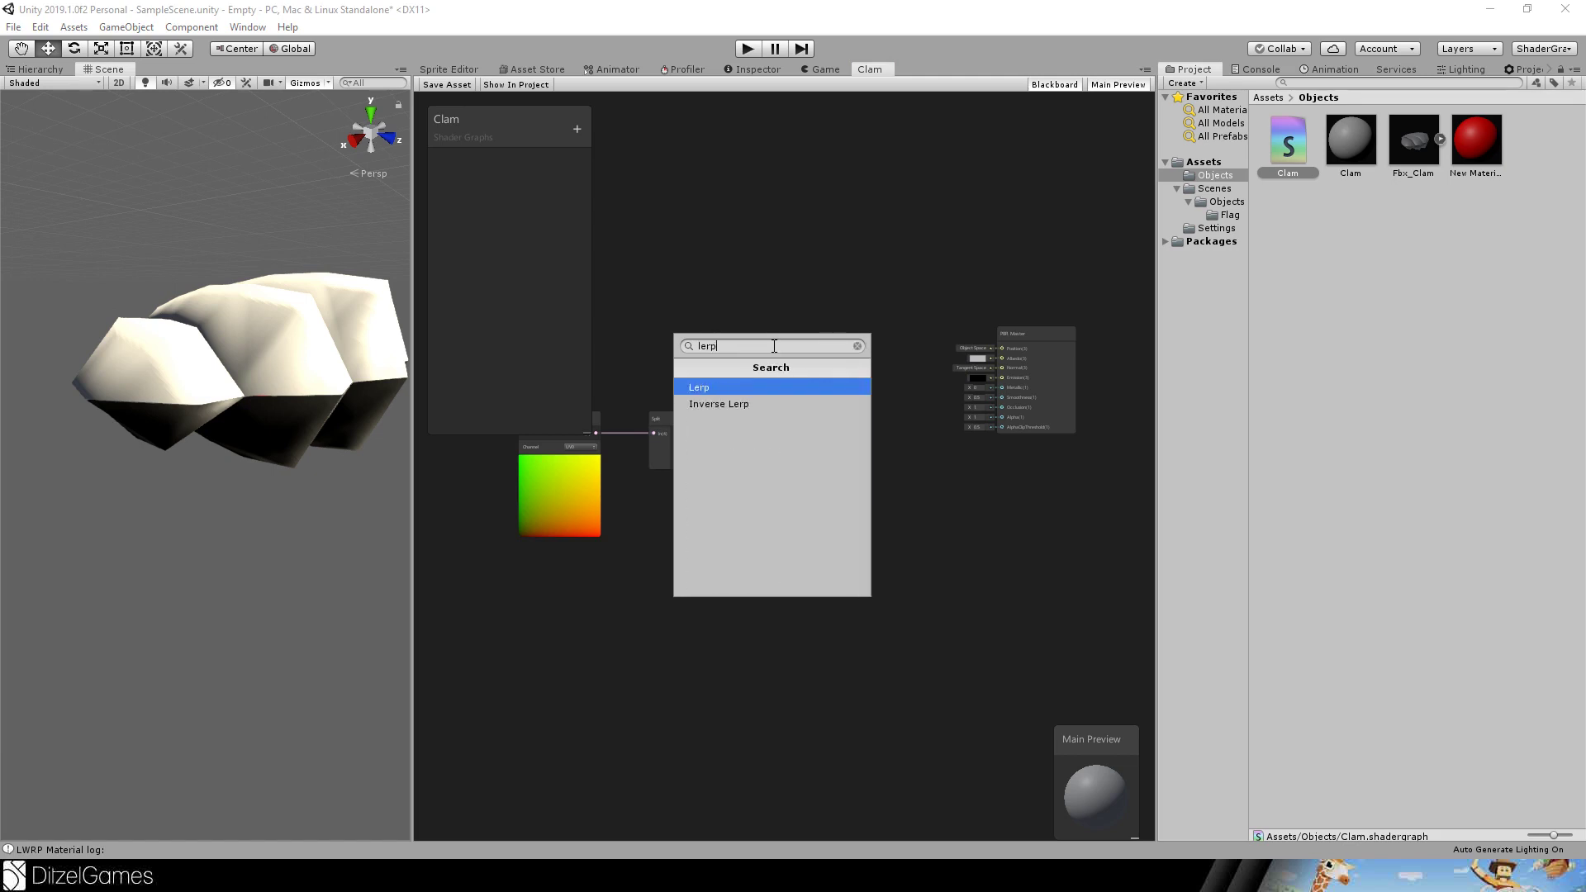
{"action": "key", "text": "Return"}
{"action": "scroll", "coordinate": [752, 327], "scroll_direction": "up", "scroll_amount": 5}
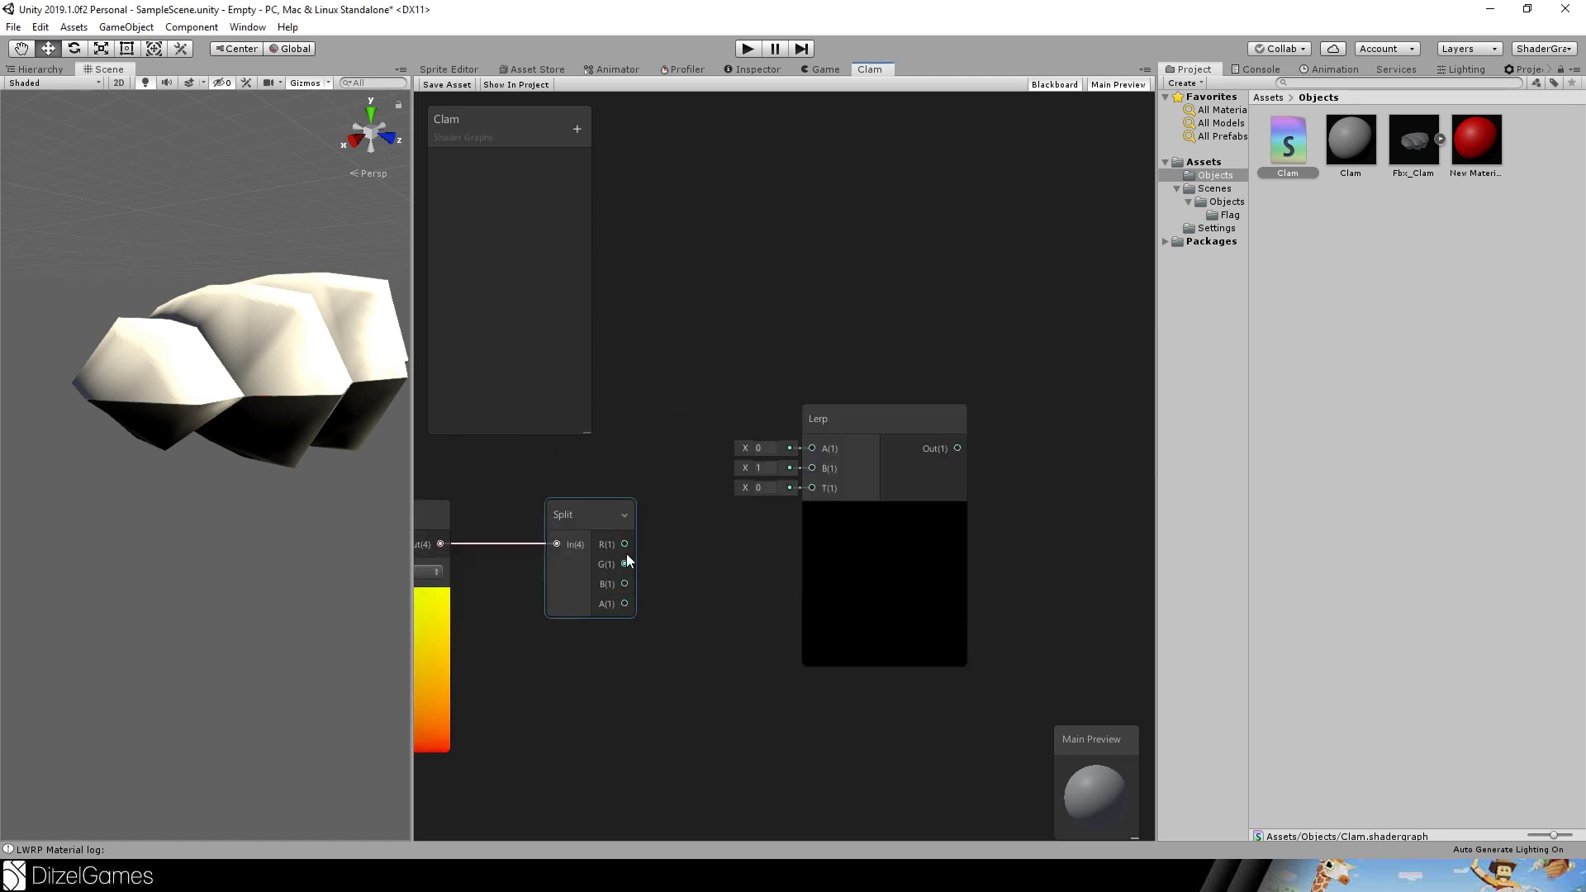
{"action": "left_click_drag", "start_coordinate": [627, 564], "coordinate": [814, 489]}
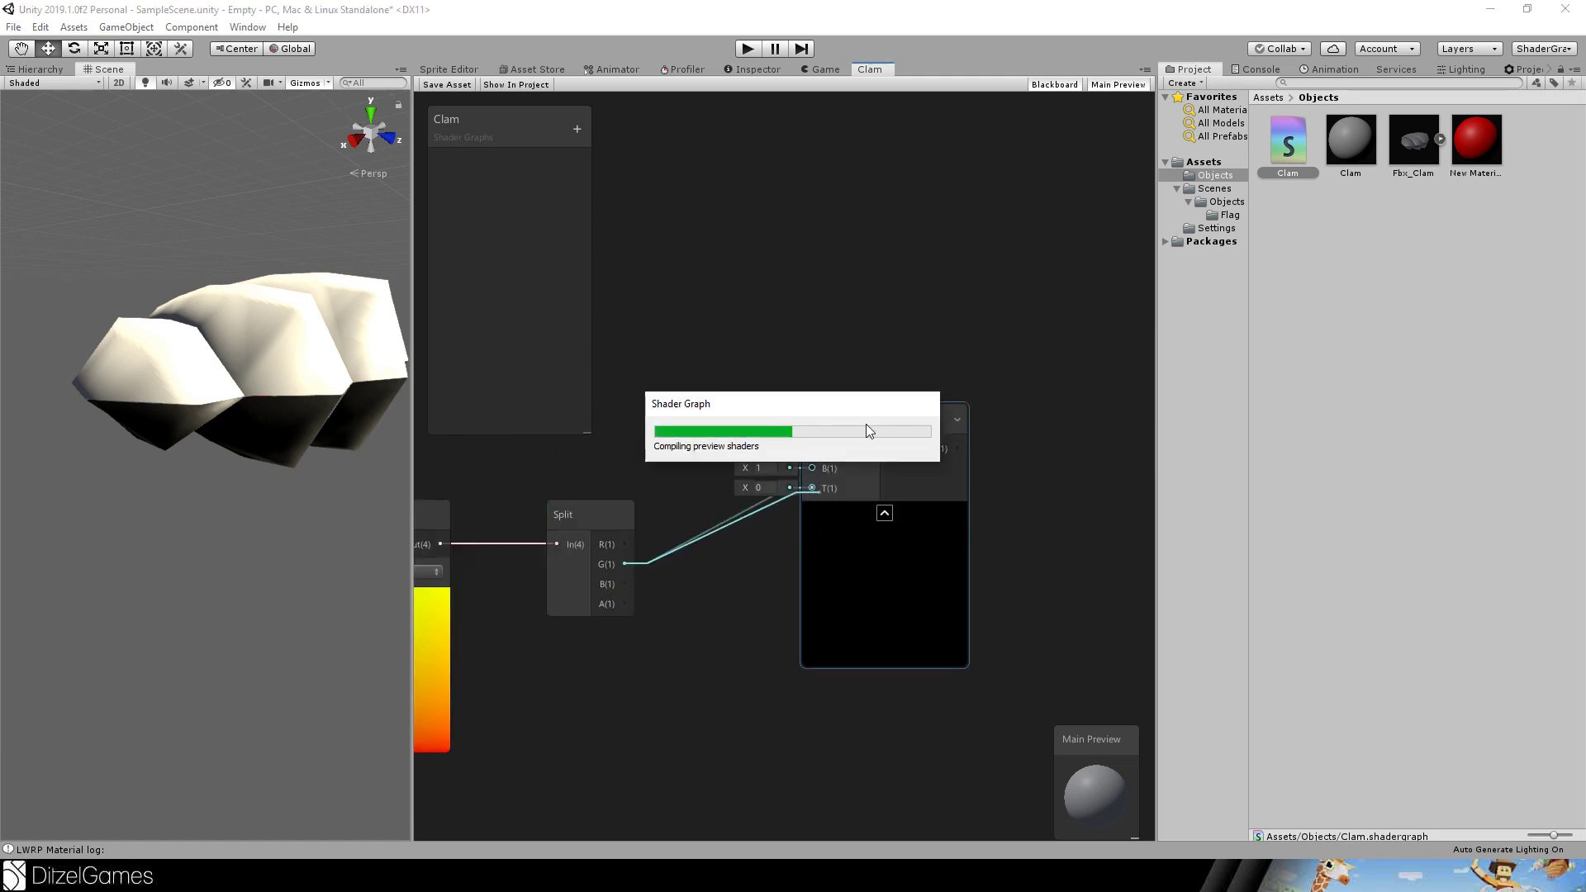
{"action": "left_click_drag", "start_coordinate": [890, 419], "coordinate": [973, 473]}
{"action": "left_click", "coordinate": [829, 381]}
Add two Color nodes to the graph.
{"action": "key", "text": "space"}
{"action": "type", "text": "color"}
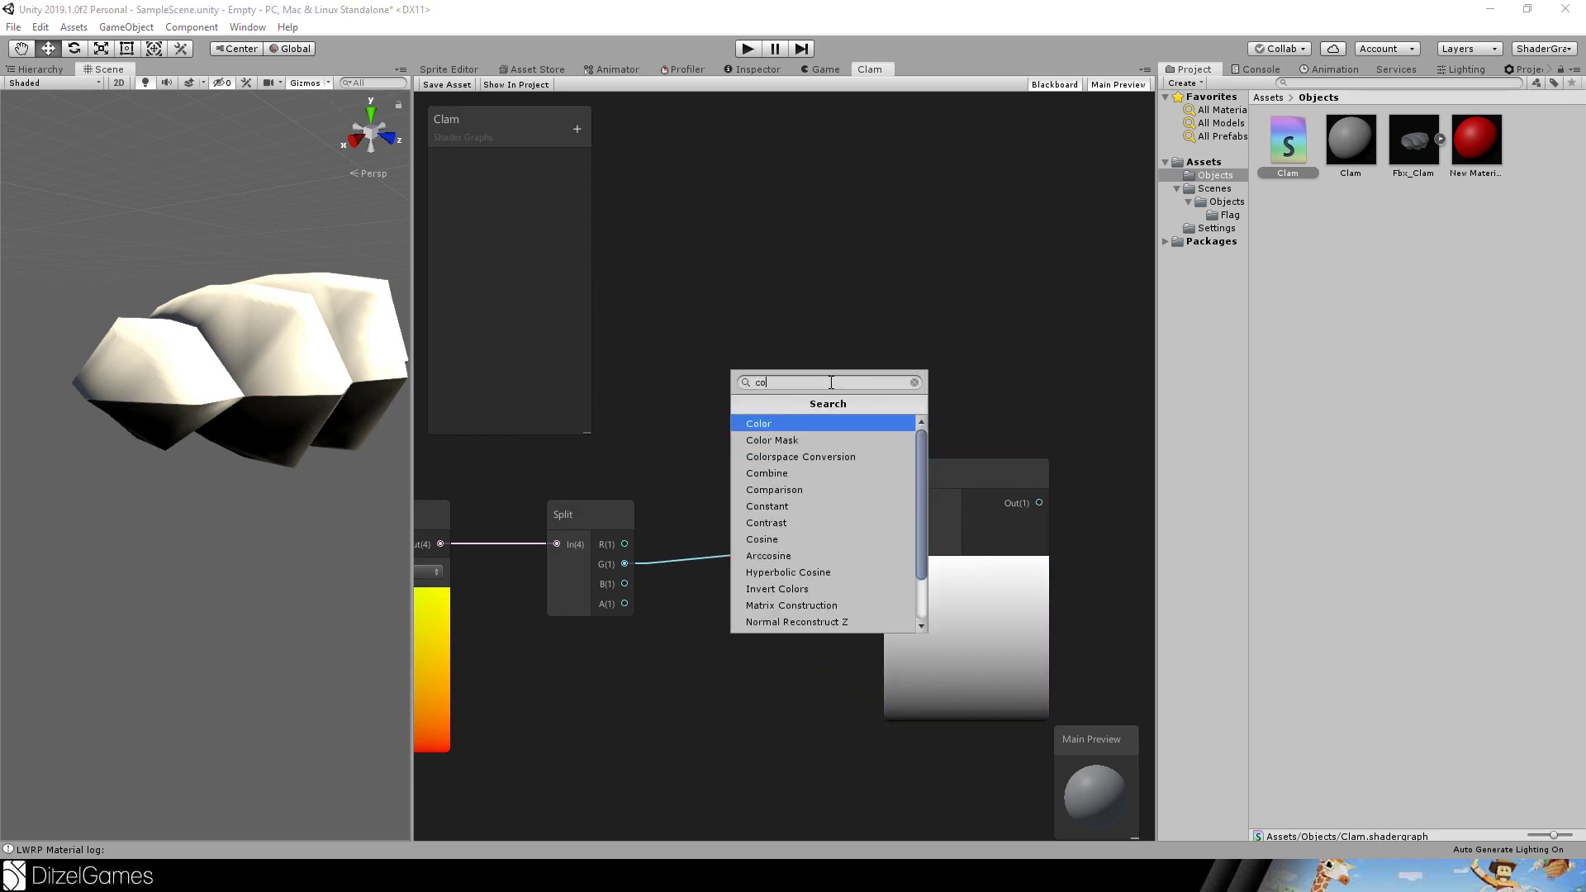
{"action": "key", "text": "Return"}
{"action": "key", "text": "space"}
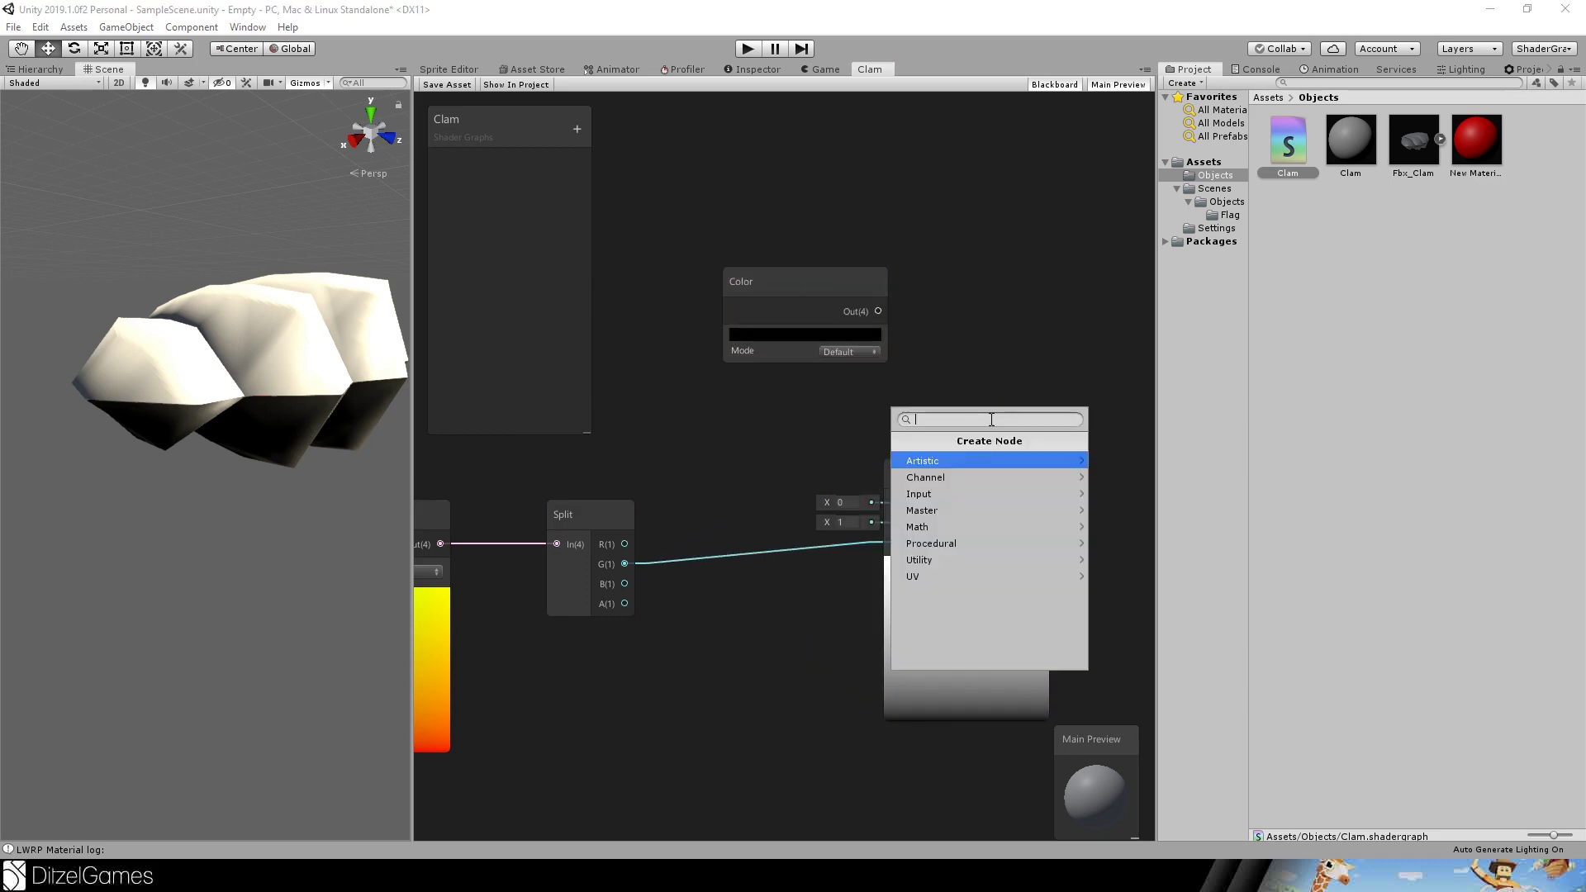
{"action": "type", "text": "co"}
{"action": "key", "text": "Return"}
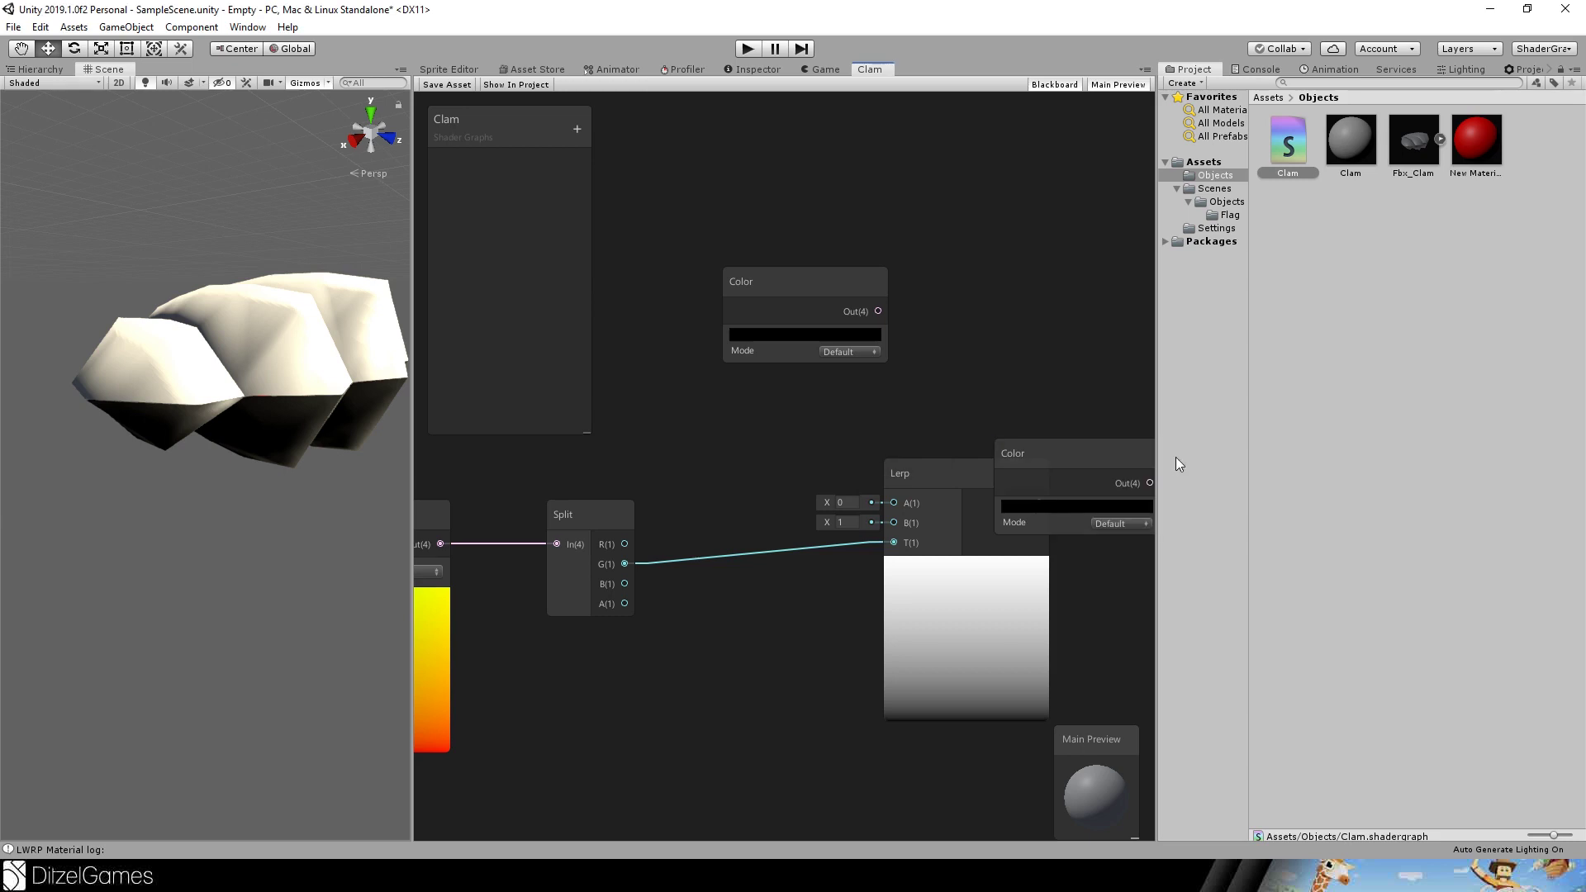
Set the upper Color node to light orange and the lower one to a darker orange.
{"action": "left_click_drag", "start_coordinate": [624, 402], "coordinate": [622, 401]}
{"action": "left_click", "coordinate": [783, 335]}
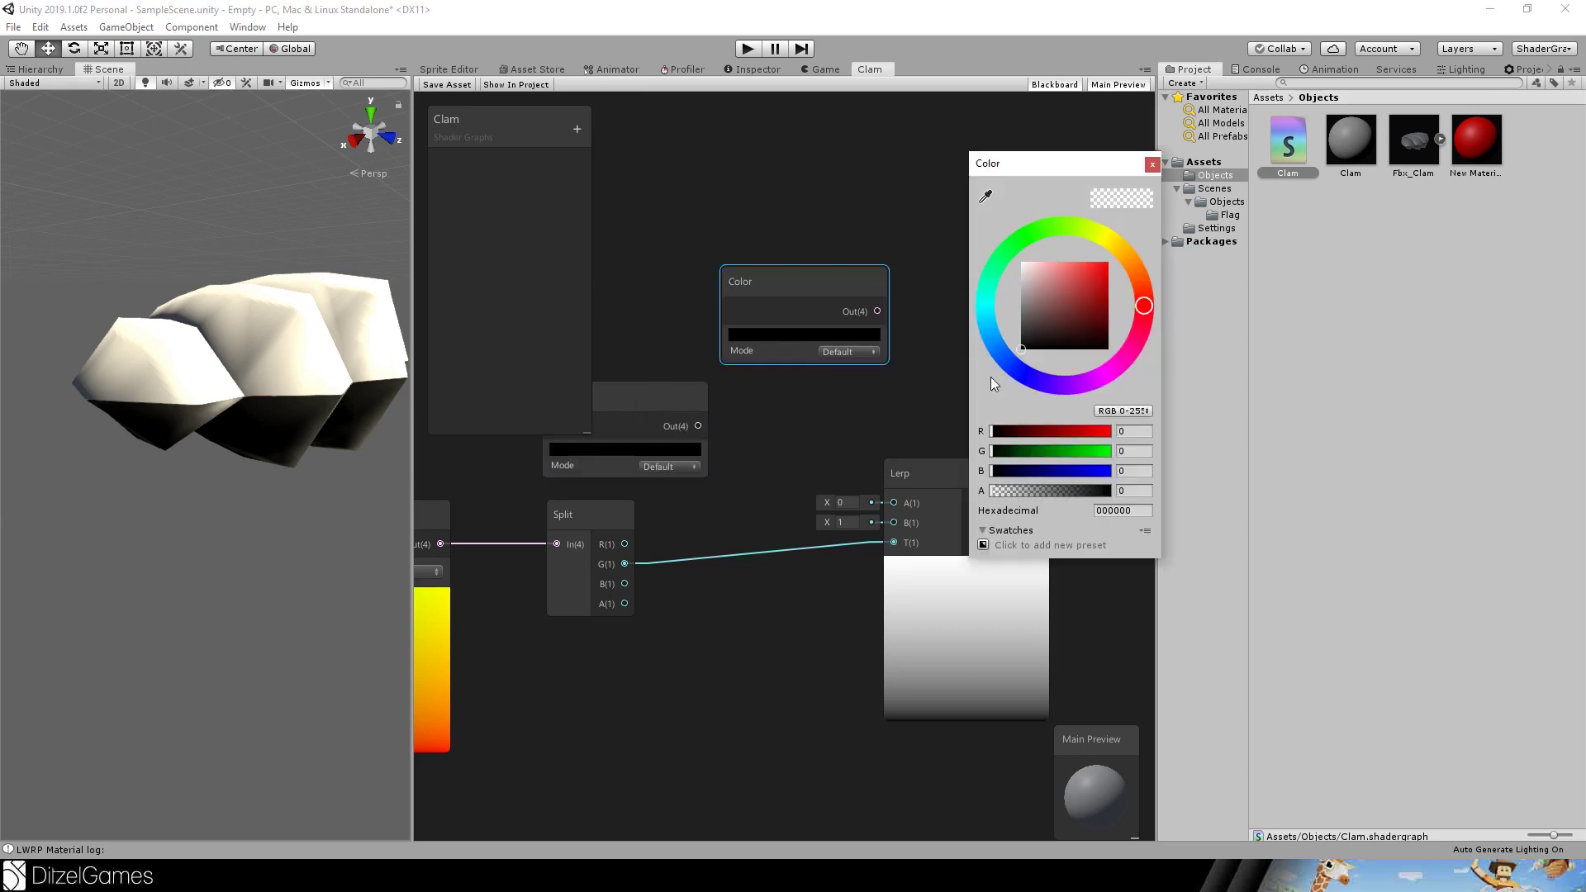
{"action": "mouse_move", "coordinate": [1078, 289]}
{"action": "left_mouse_down"}
{"action": "mouse_move", "coordinate": [1122, 240]}
{"action": "mouse_move", "coordinate": [1129, 258]}
{"action": "mouse_move", "coordinate": [1089, 303]}
{"action": "mouse_move", "coordinate": [1112, 288]}
{"action": "mouse_move", "coordinate": [1079, 263]}
{"action": "left_mouse_up"}
{"action": "left_click", "coordinate": [622, 449]}
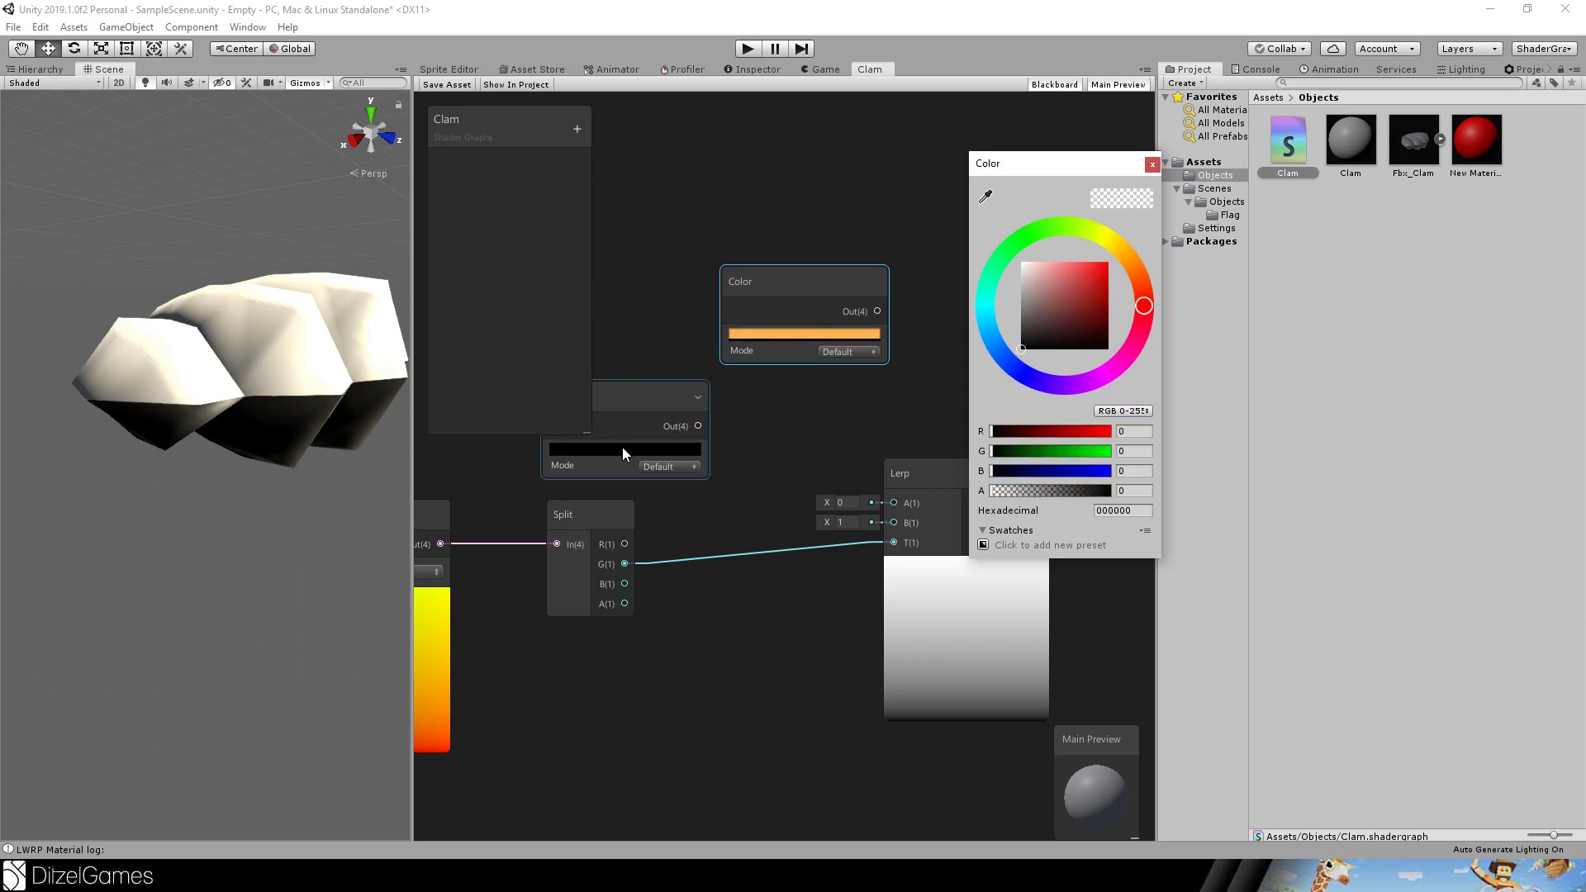
{"action": "left_click", "coordinate": [1131, 260]}
{"action": "left_click_drag", "start_coordinate": [1093, 295], "coordinate": [1132, 280]}
{"action": "middle_click_drag", "start_coordinate": [820, 220], "coordinate": [712, 227]}
Wire the Colors into Lerp A and B, Lerp Out into Albedo, and save the asset.
{"action": "left_click_drag", "start_coordinate": [770, 319], "coordinate": [787, 510]}
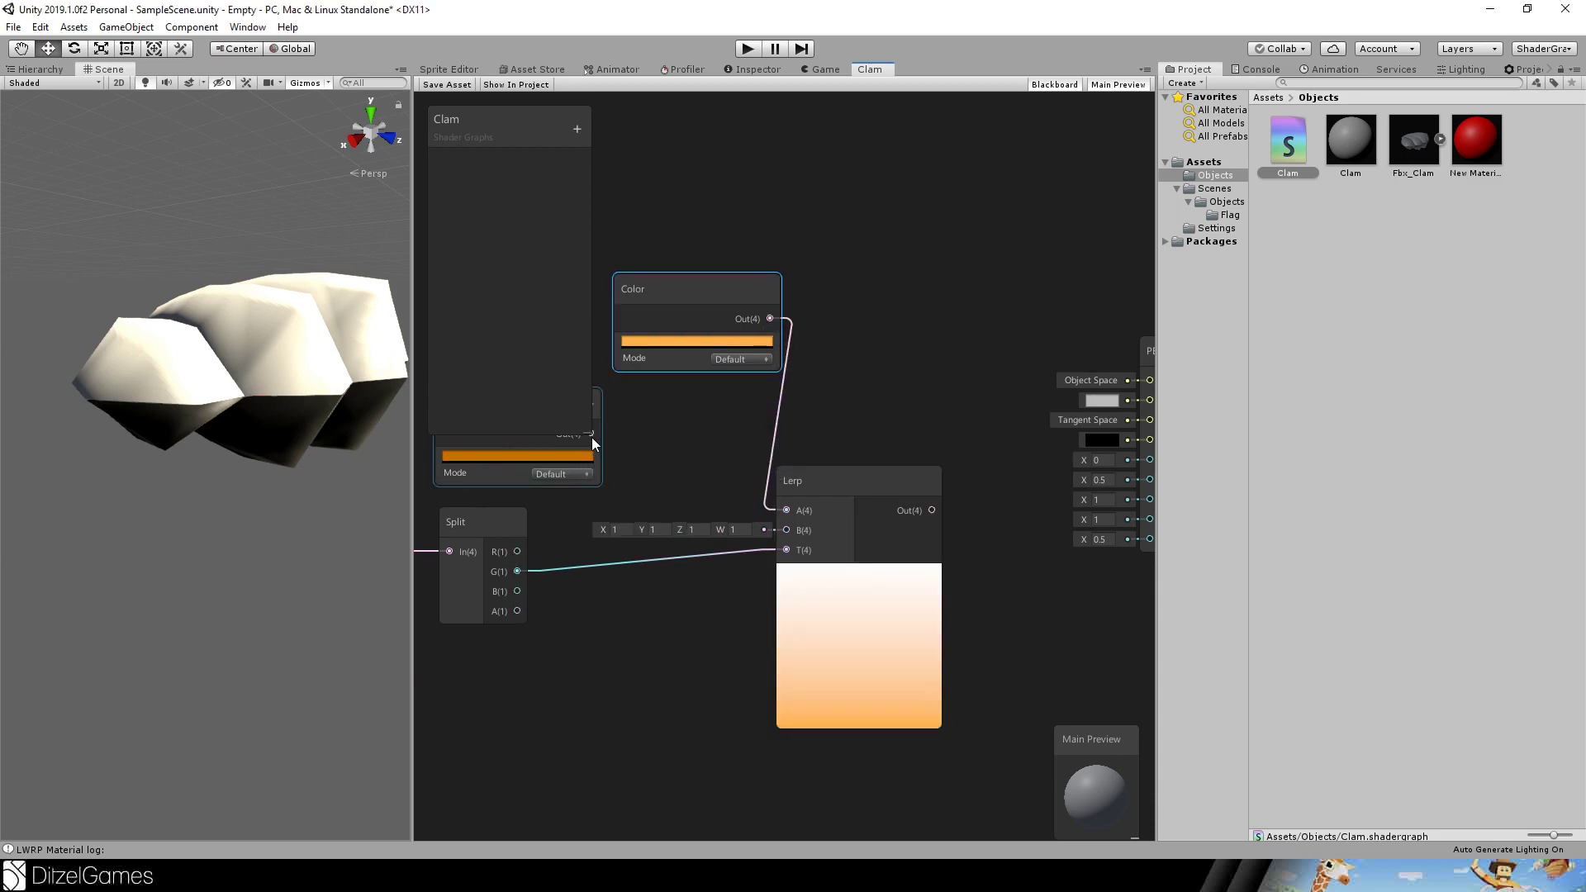
{"action": "left_click_drag", "start_coordinate": [590, 434], "coordinate": [785, 529]}
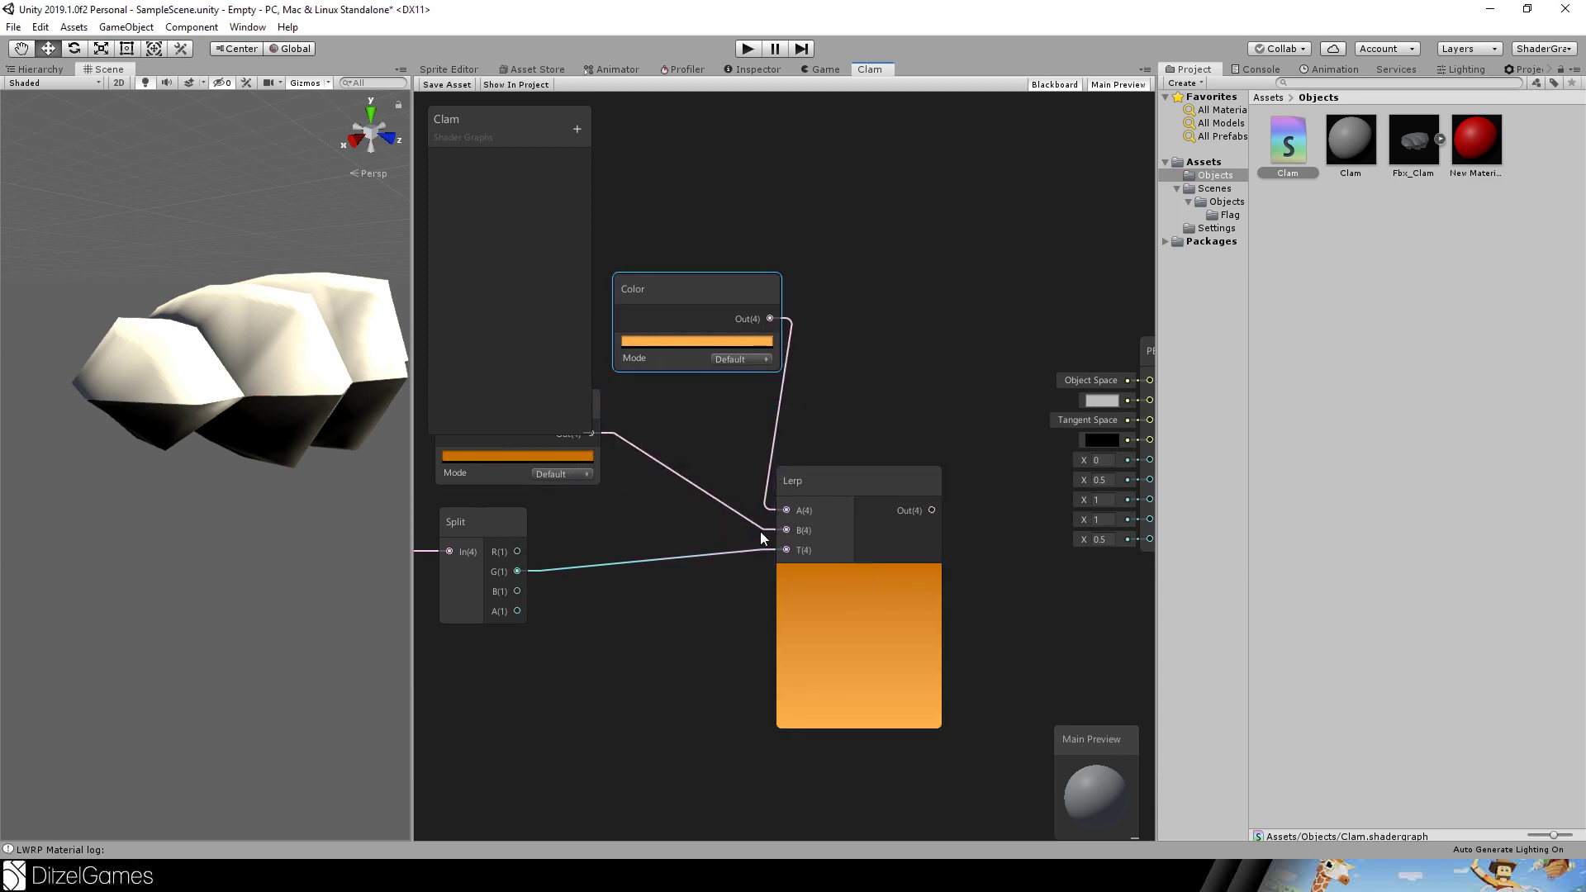
{"action": "left_click_drag", "start_coordinate": [932, 509], "coordinate": [1074, 401]}
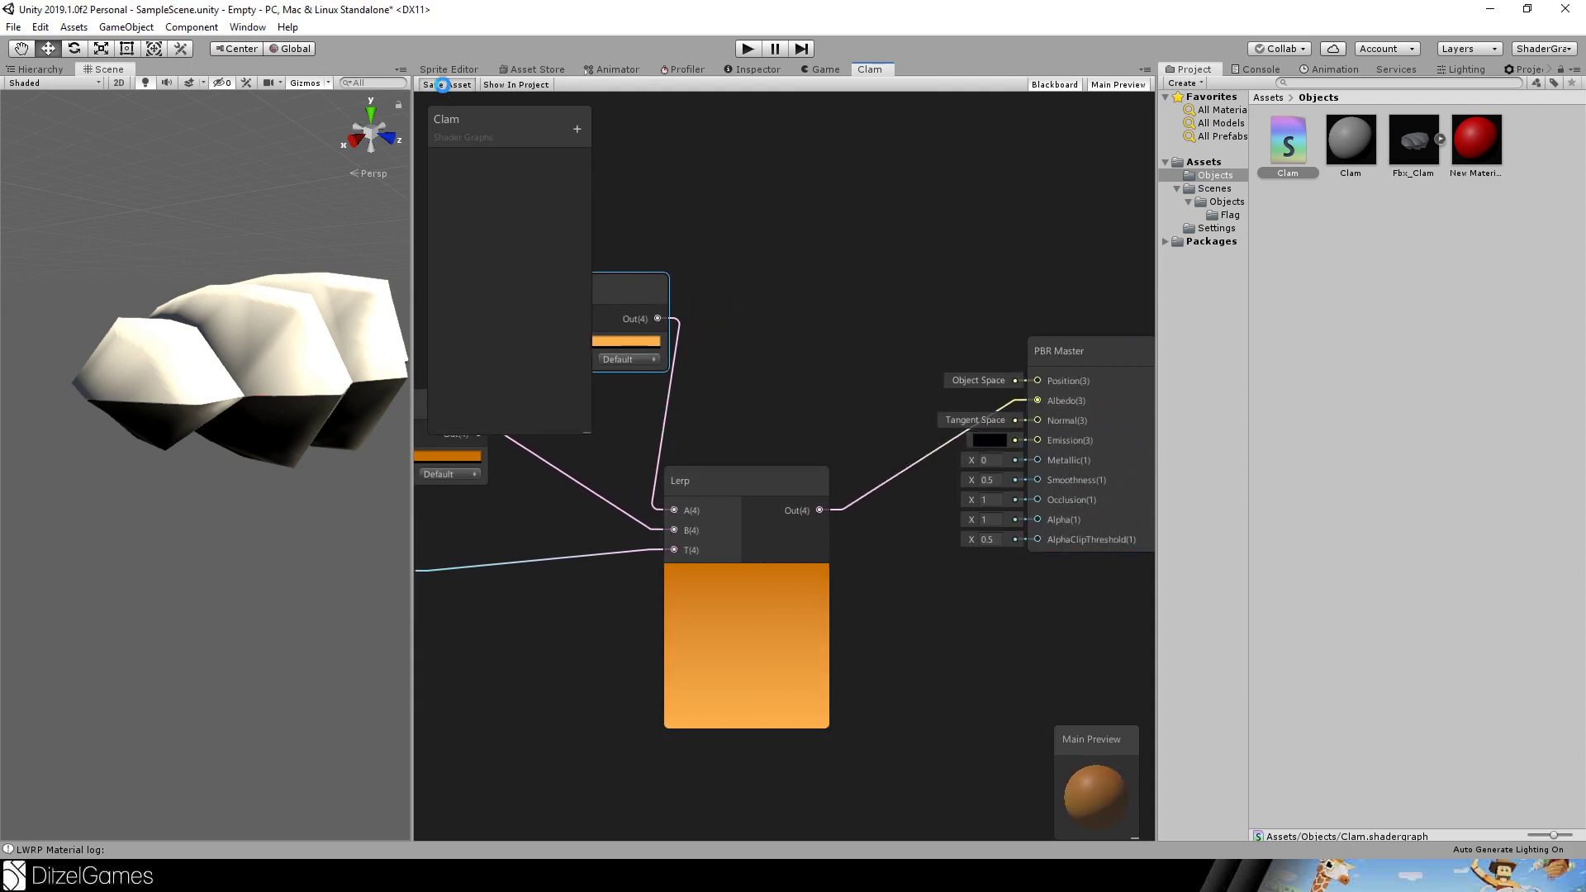
{"action": "left_click", "coordinate": [442, 85]}
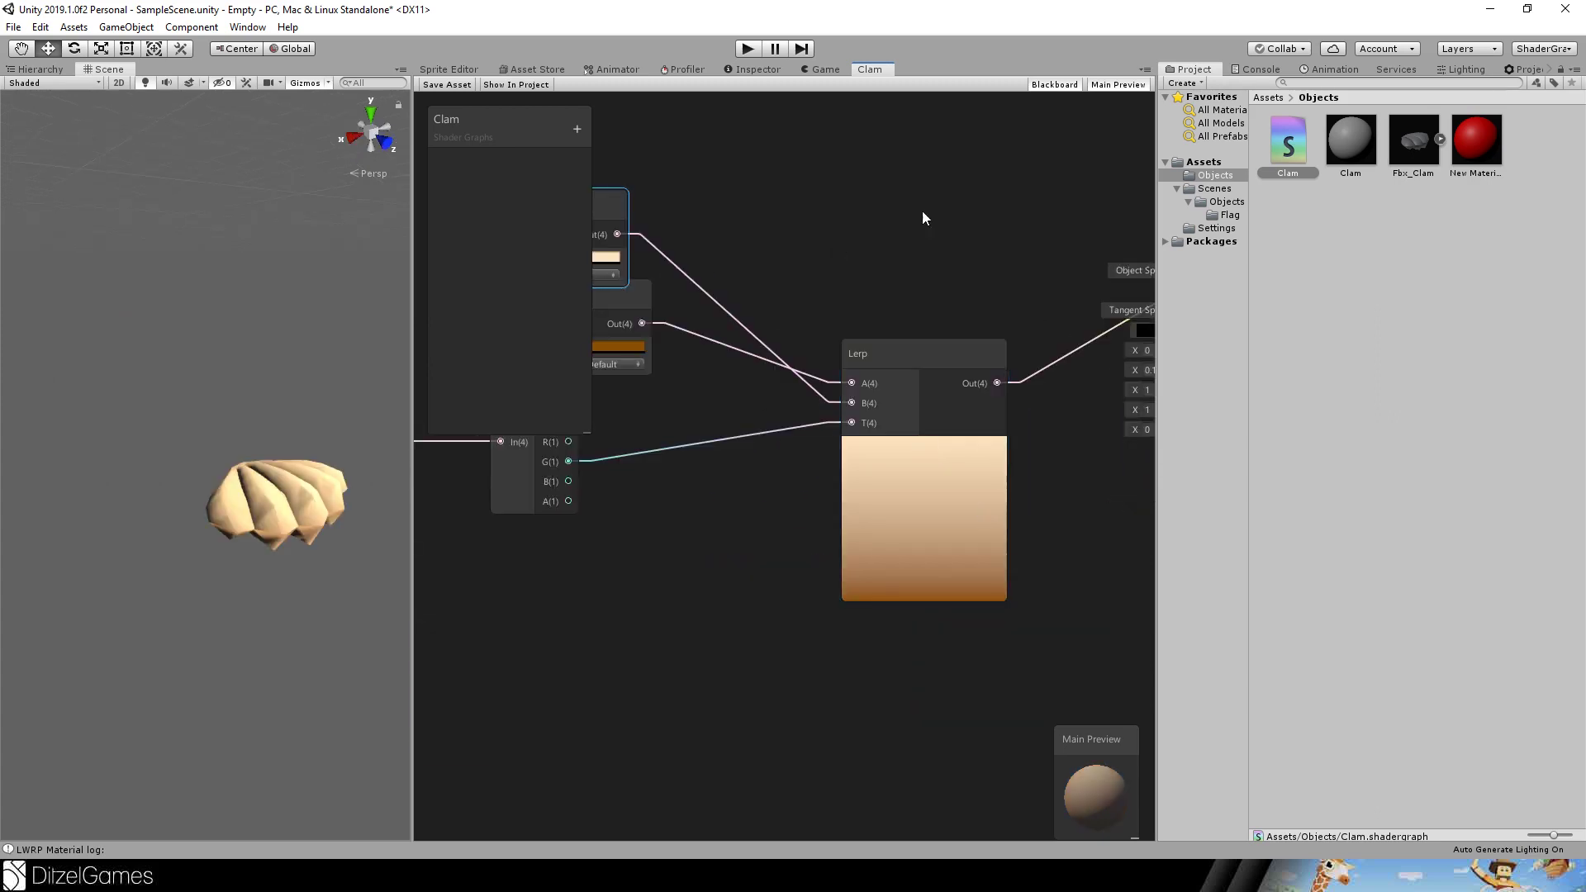
{"action": "scroll", "coordinate": [848, 318], "scroll_direction": "down", "scroll_amount": 5}
Arrange UV, Split, both Color nodes and Lerp into a compact left-to-right chain.
{"action": "left_click_drag", "start_coordinate": [653, 363], "coordinate": [614, 409]}
{"action": "left_click_drag", "start_coordinate": [727, 368], "coordinate": [694, 452]}
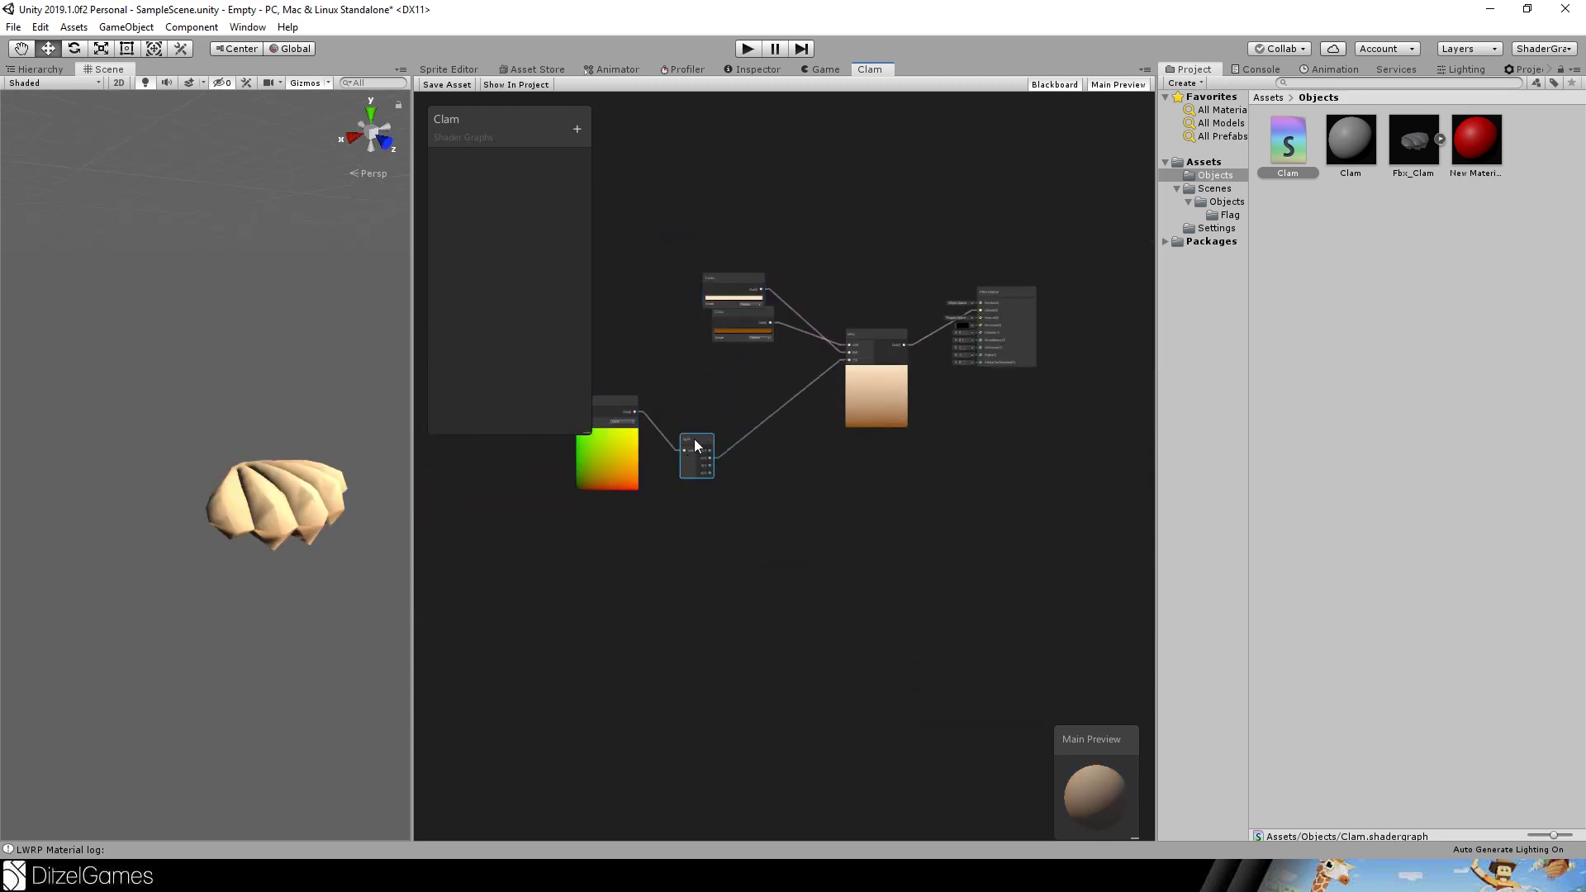
{"action": "left_click_drag", "start_coordinate": [867, 337], "coordinate": [865, 394]}
{"action": "left_click_drag", "start_coordinate": [727, 322], "coordinate": [754, 397]}
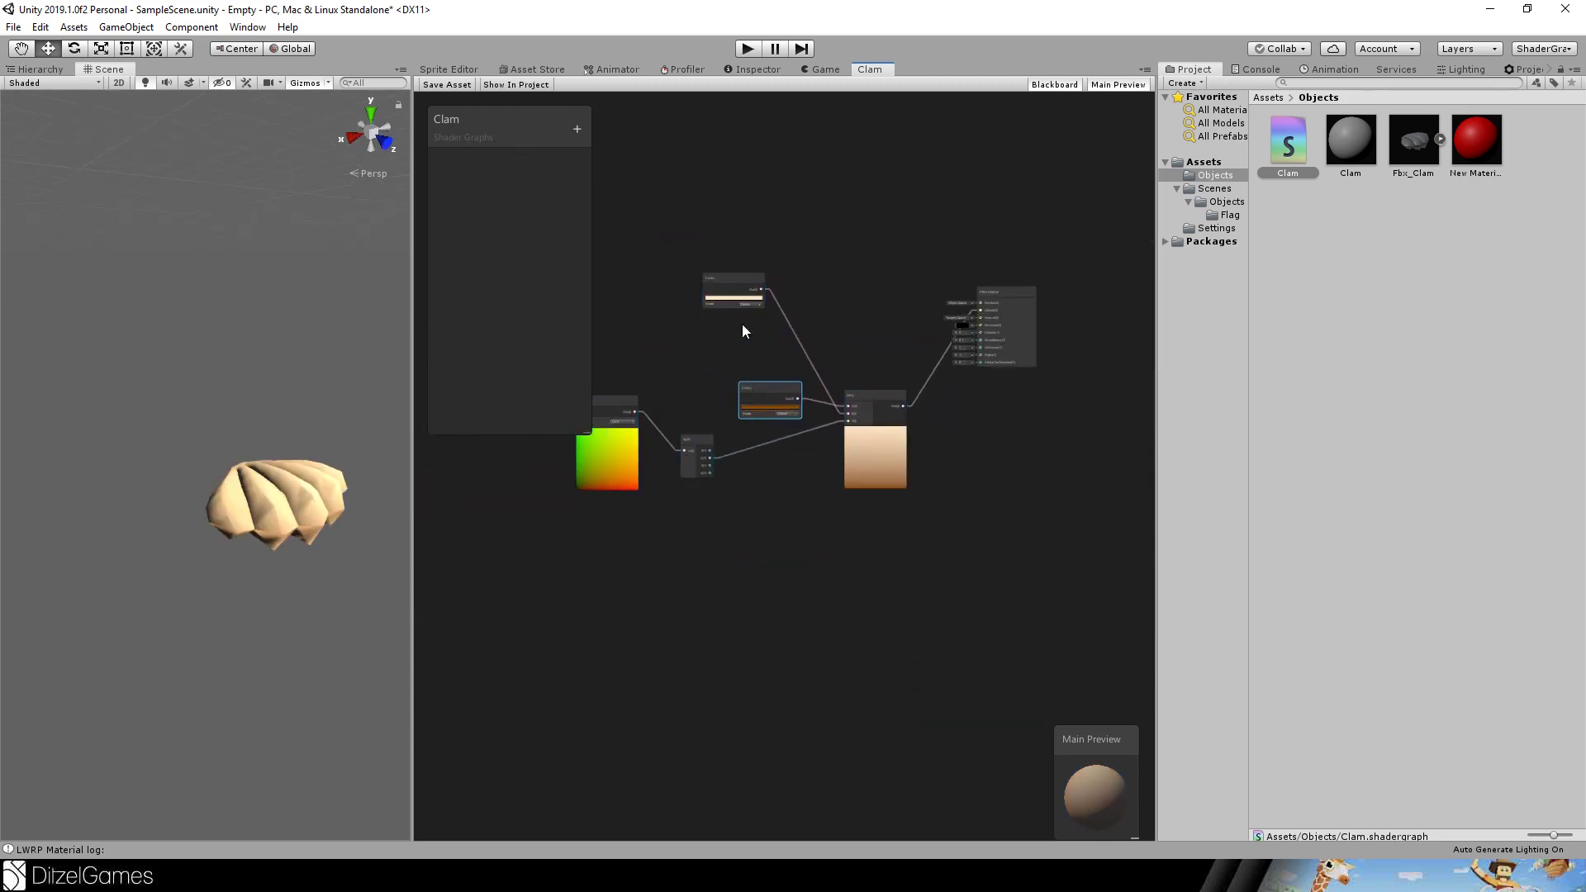
{"action": "left_click_drag", "start_coordinate": [746, 306], "coordinate": [762, 448]}
{"action": "middle_click_drag", "start_coordinate": [831, 298], "coordinate": [894, 369]}
{"action": "scroll", "coordinate": [891, 365], "scroll_direction": "up", "scroll_amount": 4}
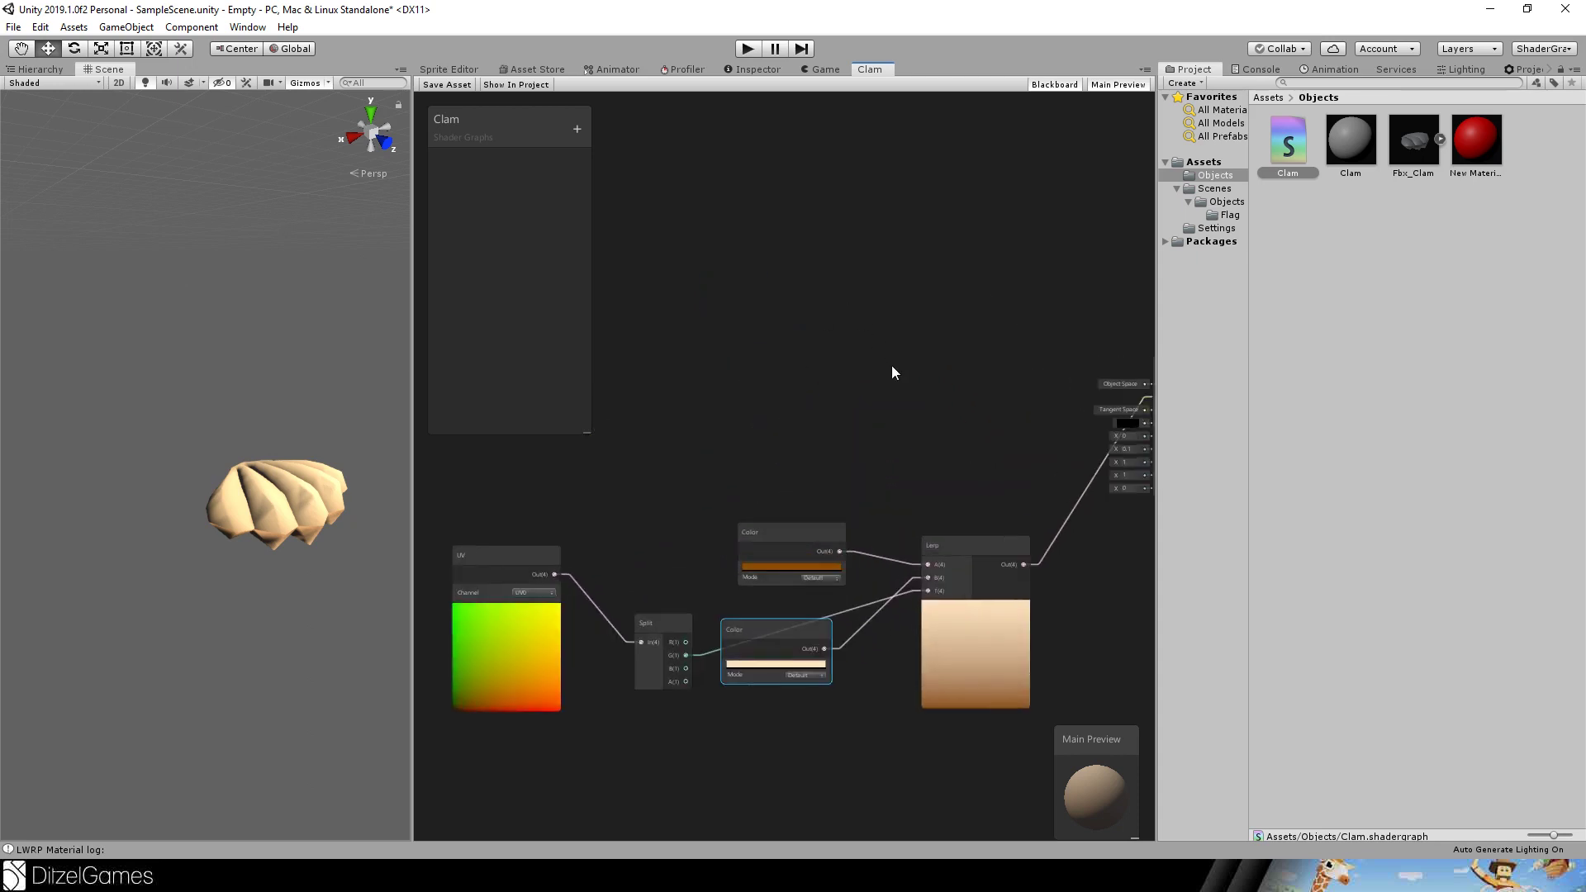
{"action": "scroll", "coordinate": [891, 366], "scroll_direction": "down", "scroll_amount": 5}
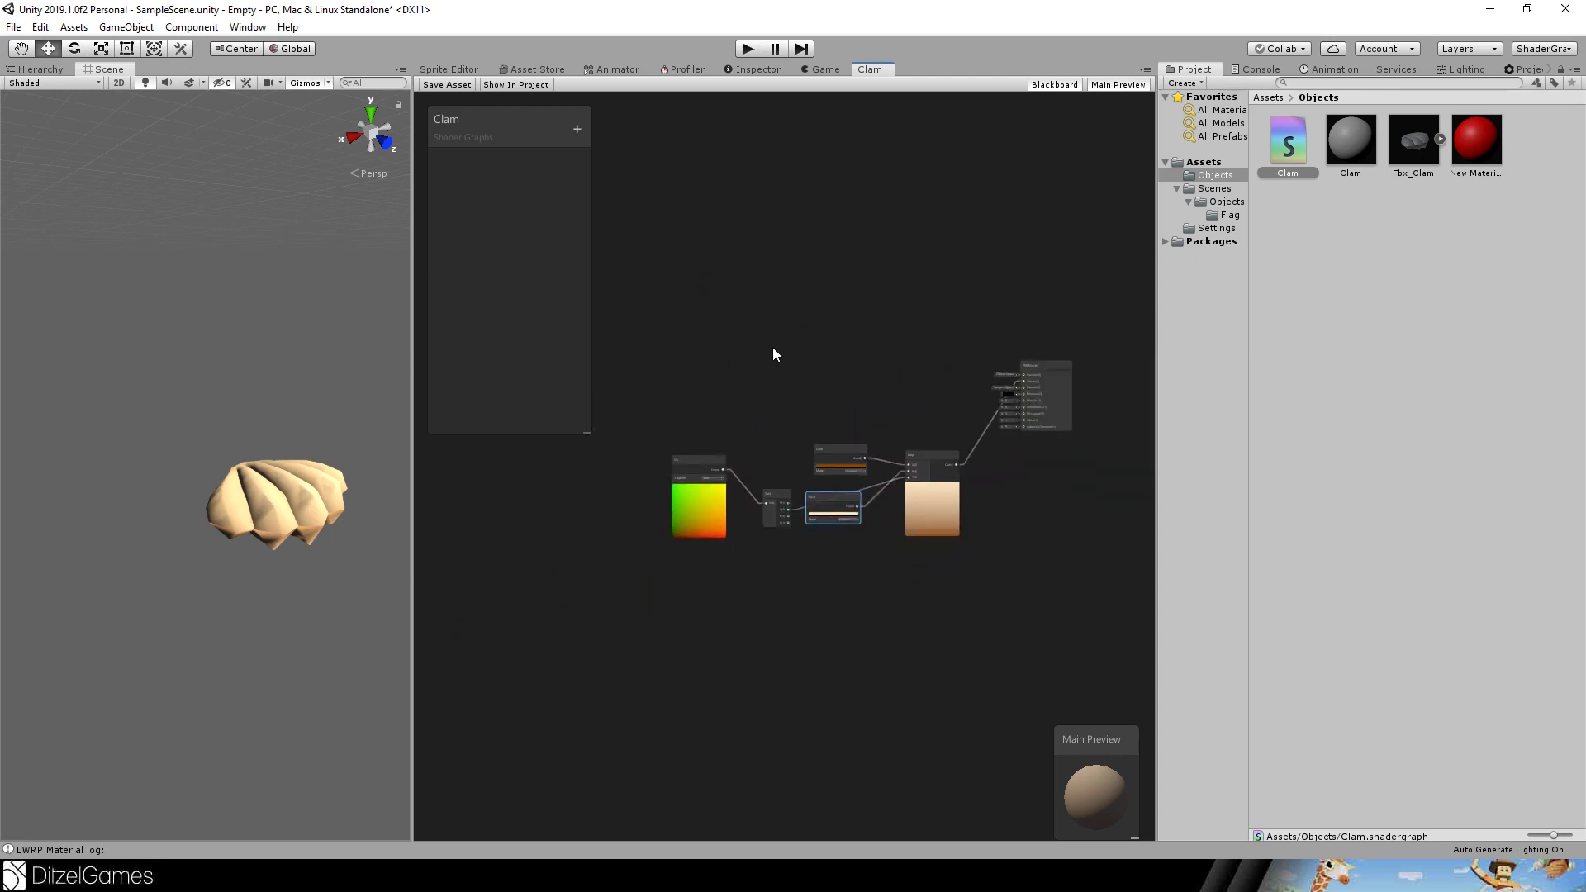
{"action": "middle_click_drag", "start_coordinate": [773, 347], "coordinate": [882, 366]}
Add a Position node set to Object space.
{"action": "left_click", "coordinate": [831, 291]}
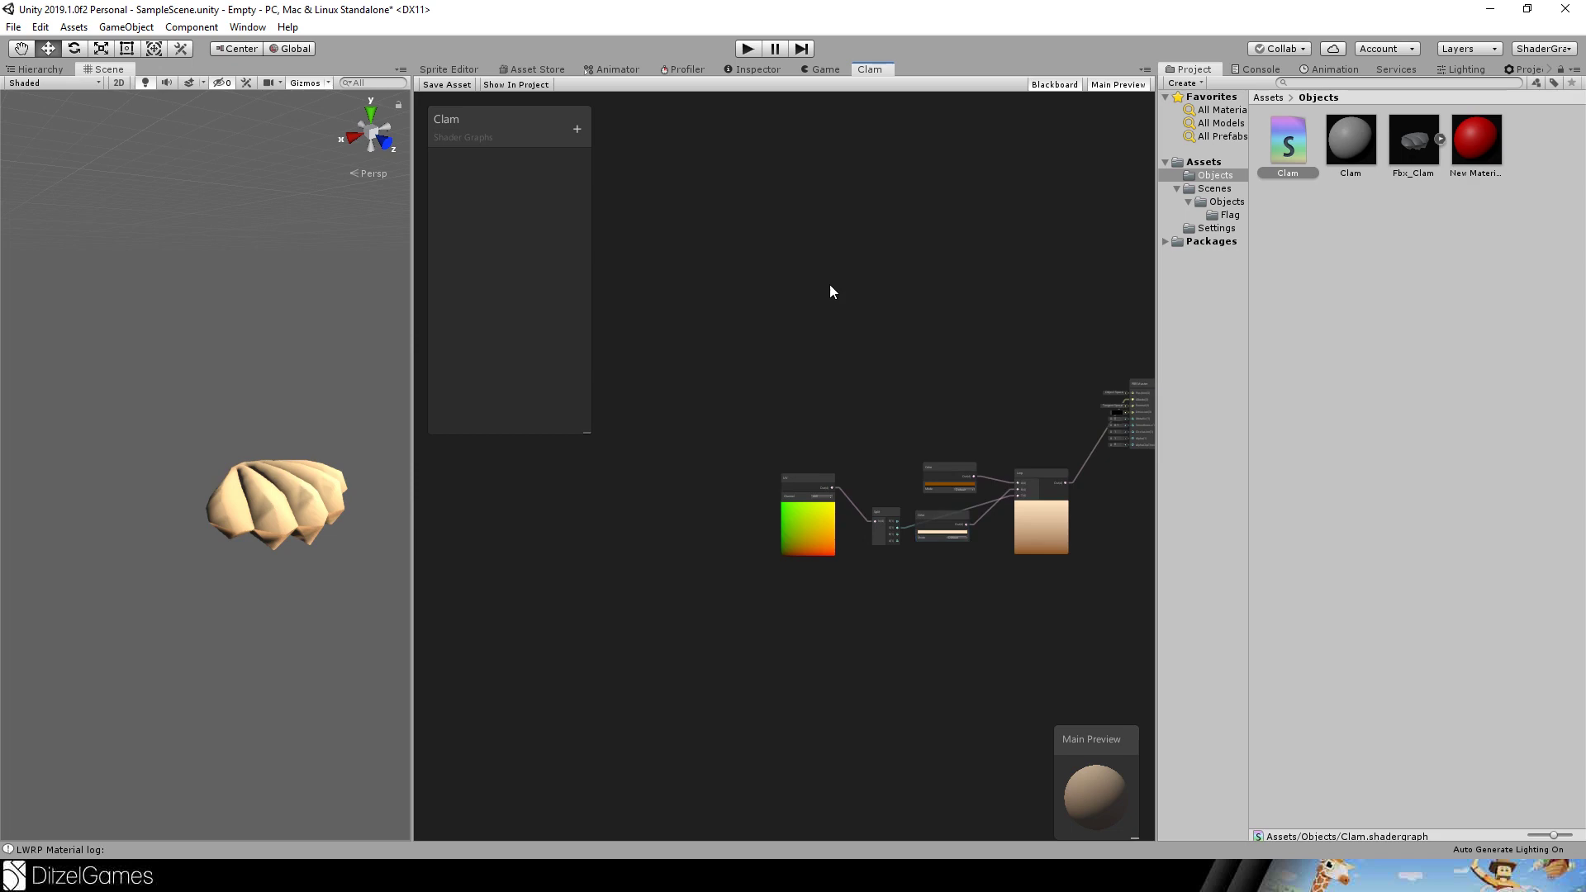
{"action": "key", "text": "space"}
{"action": "type", "text": "pos"}
{"action": "key", "text": "Return"}
{"action": "scroll", "coordinate": [831, 291], "scroll_direction": "up", "scroll_amount": 4}
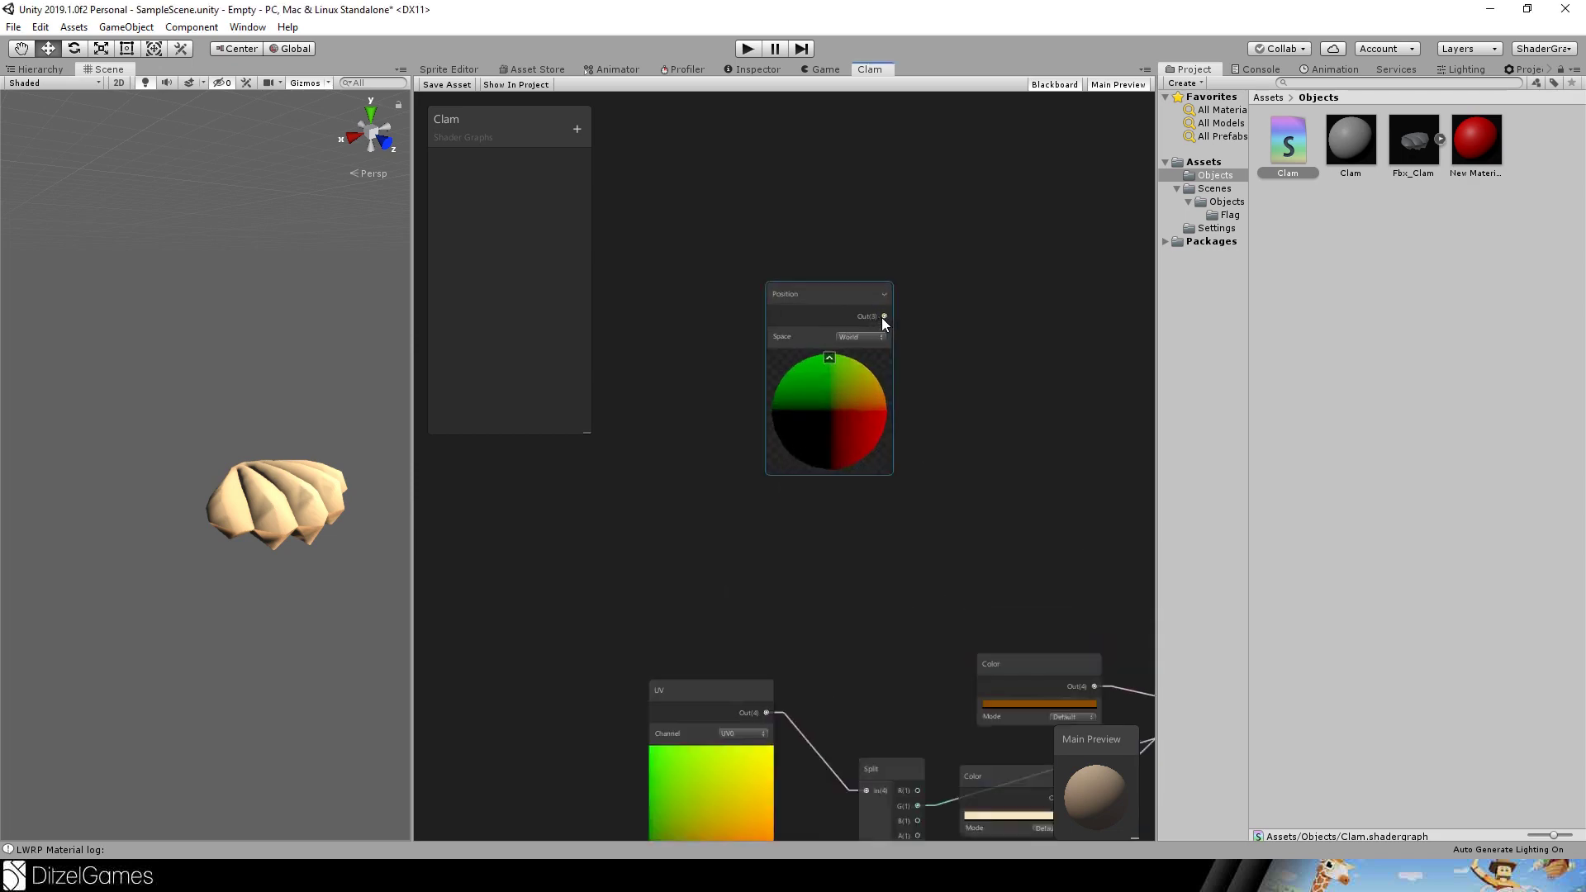
{"action": "left_click", "coordinate": [856, 339]}
{"action": "scroll", "coordinate": [1049, 272], "scroll_direction": "down", "scroll_amount": 5}
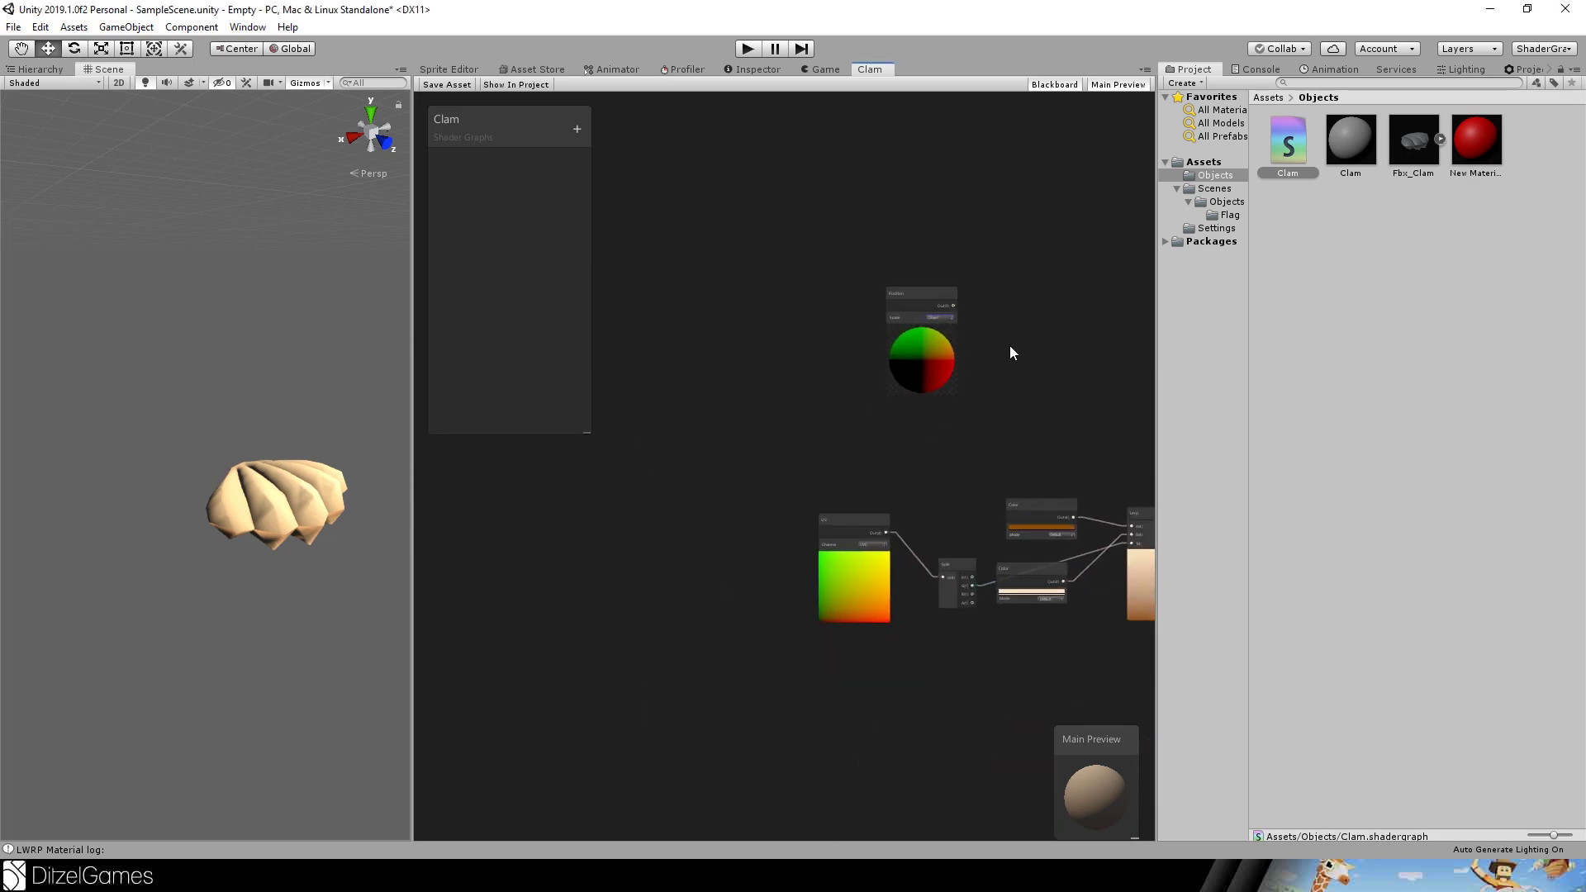
{"action": "middle_click_drag", "start_coordinate": [1019, 349], "coordinate": [819, 319]}
{"action": "scroll", "coordinate": [725, 354], "scroll_direction": "down", "scroll_amount": 3}
{"action": "scroll", "coordinate": [820, 318], "scroll_direction": "up", "scroll_amount": 3}
{"action": "scroll", "coordinate": [819, 324], "scroll_direction": "up", "scroll_amount": 1}
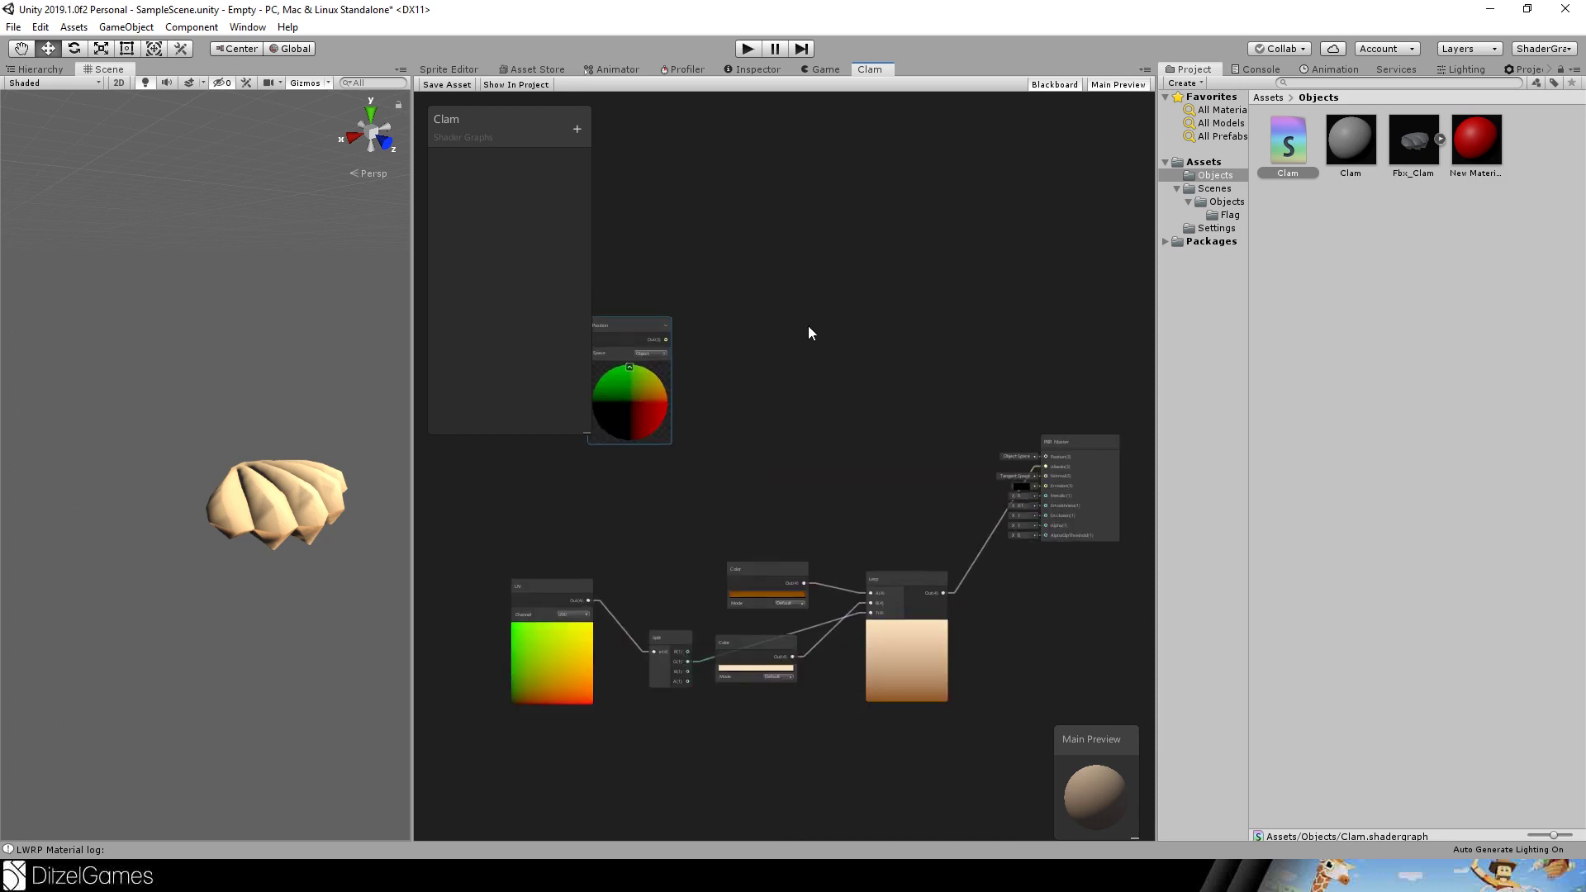
Add a Split node and a Combine node.
{"action": "key", "text": "space"}
{"action": "type", "text": "split"}
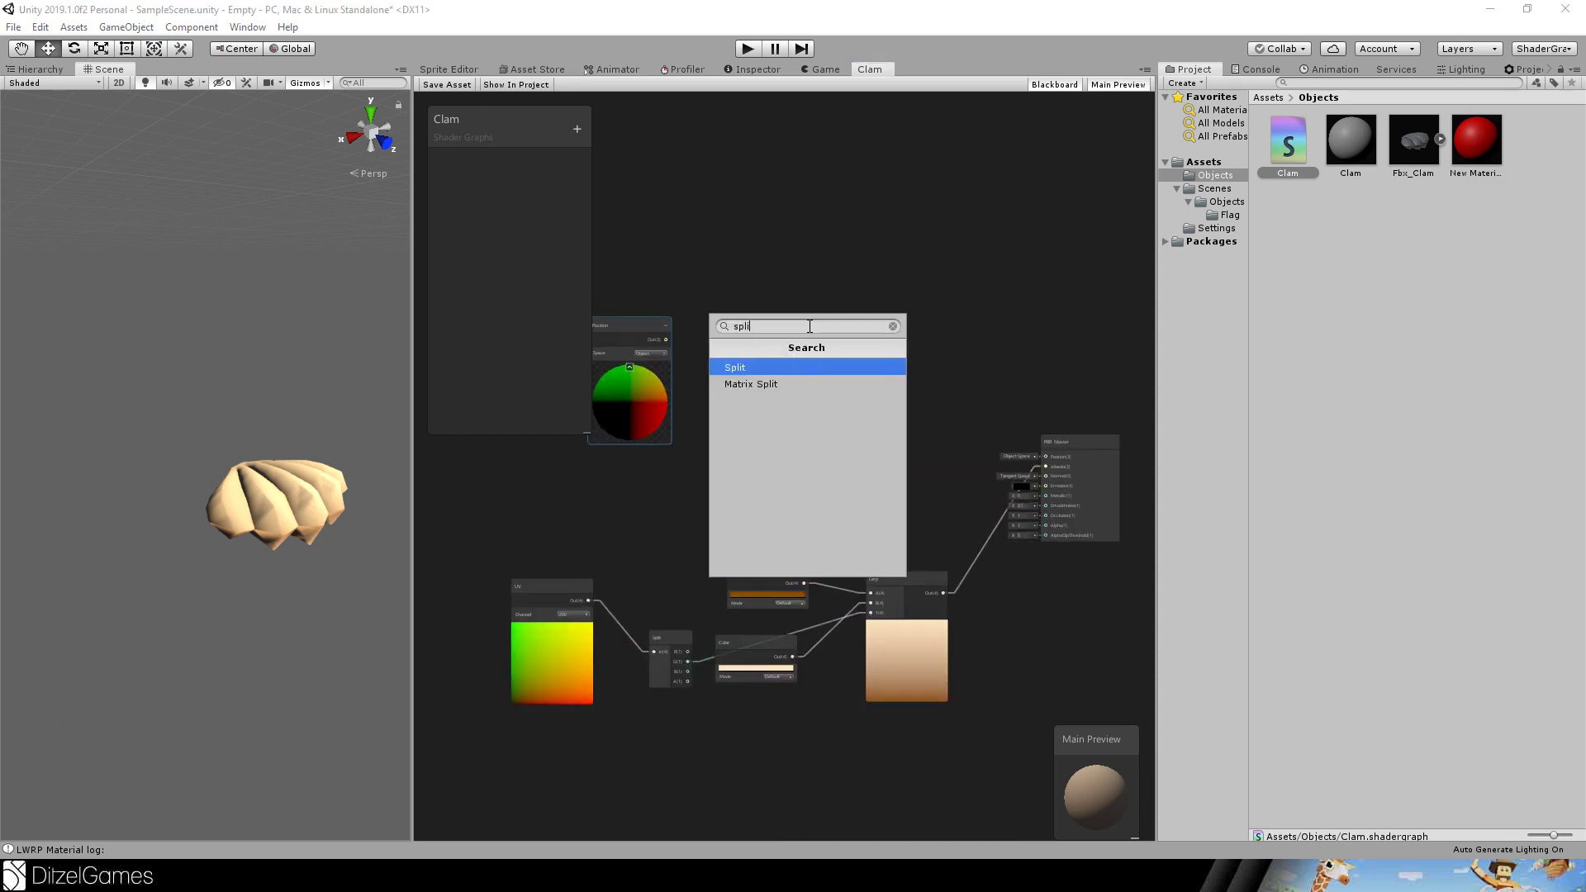
{"action": "key", "text": "Return"}
{"action": "key", "text": "space"}
{"action": "type", "text": "combine"}
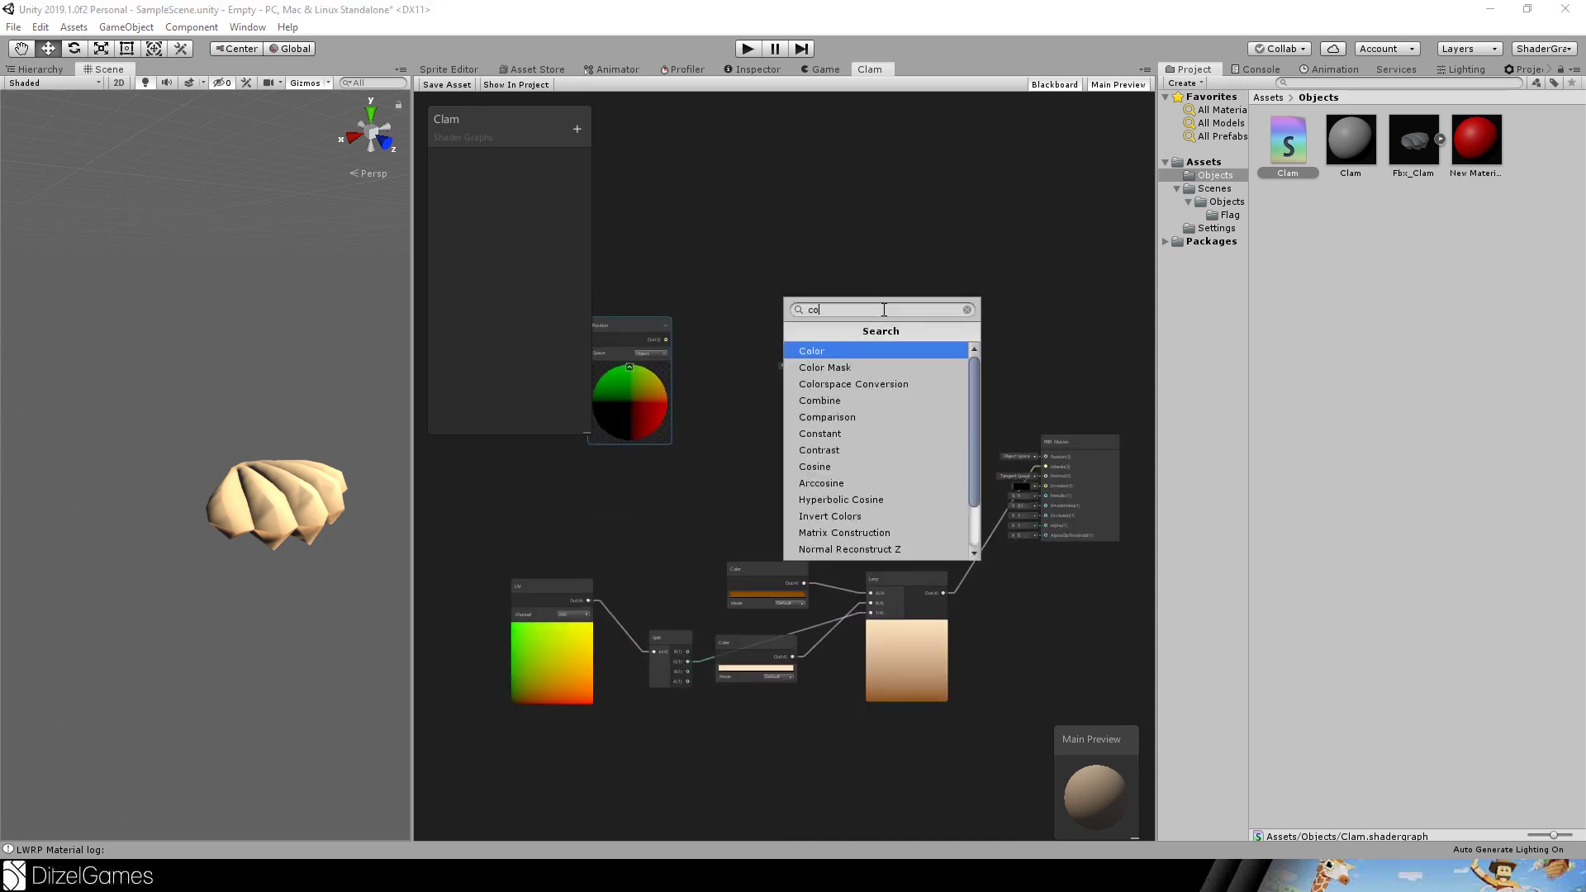
{"action": "key", "text": "Return"}
Wire Position into Split, Split R into Combine R, and Combine RGBA into master Position.
{"action": "scroll", "coordinate": [697, 350], "scroll_direction": "up", "scroll_amount": 4}
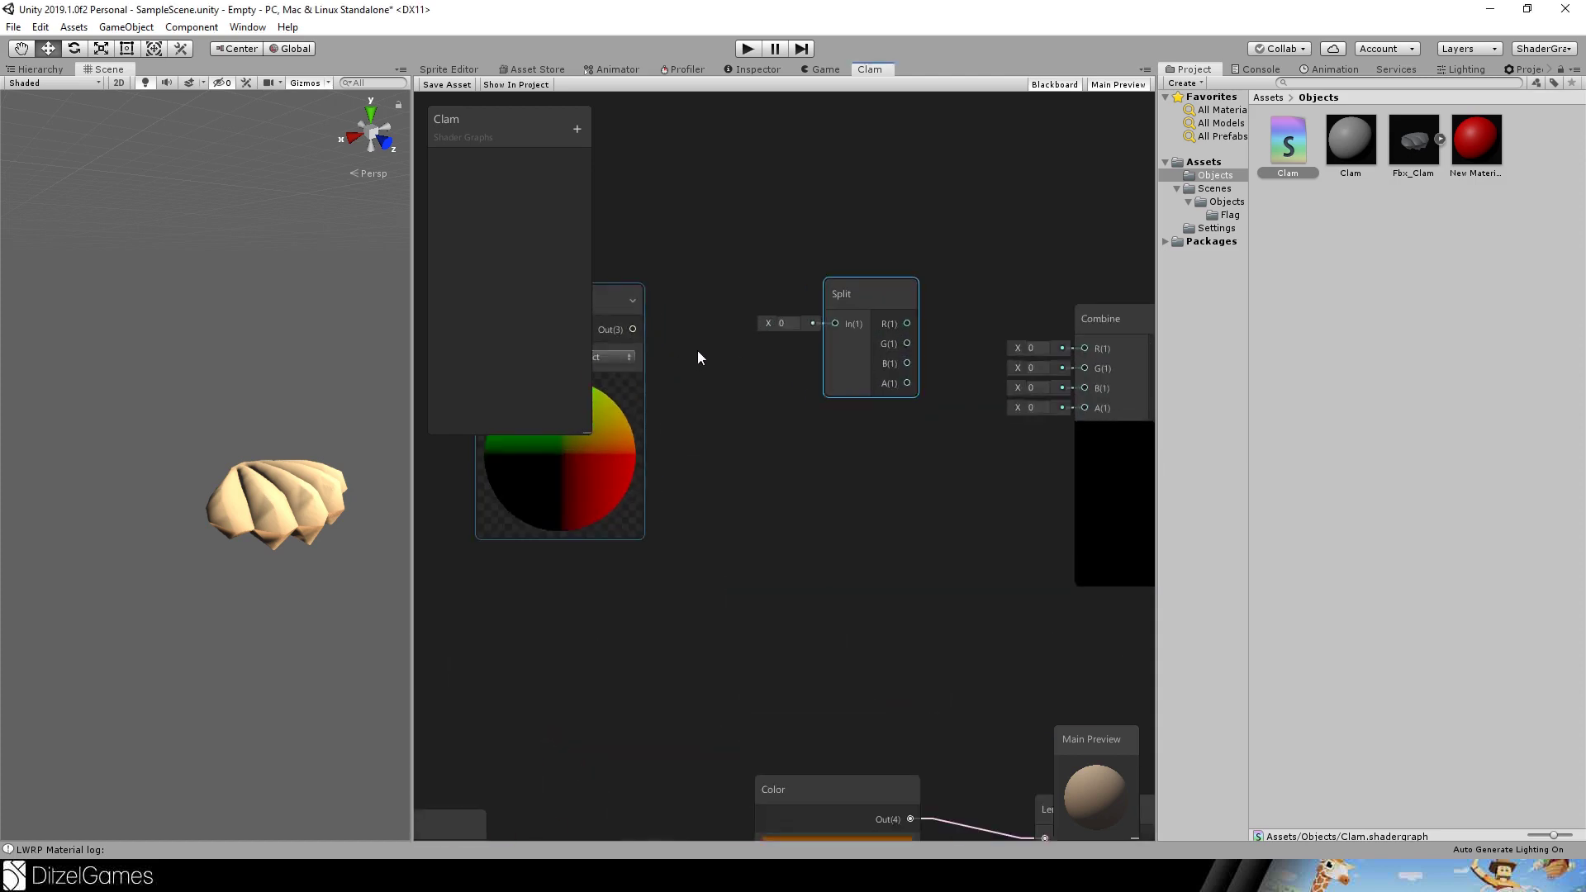
{"action": "left_click_drag", "start_coordinate": [760, 346], "coordinate": [926, 346]}
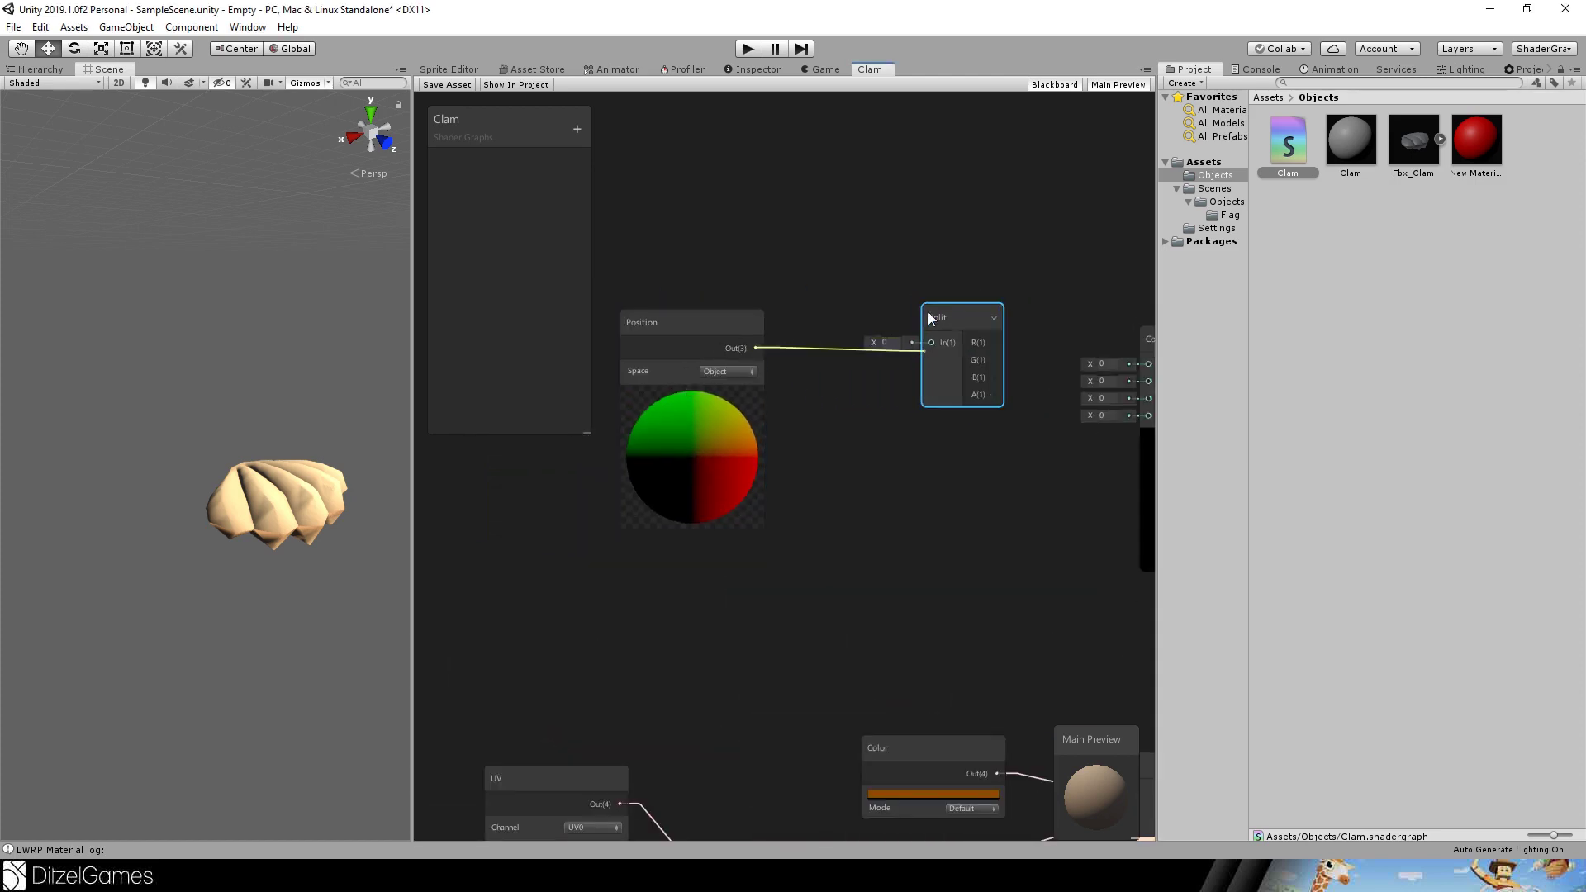
{"action": "left_click_drag", "start_coordinate": [759, 347], "coordinate": [925, 342]}
{"action": "middle_click_drag", "start_coordinate": [1015, 363], "coordinate": [641, 368]}
{"action": "left_click_drag", "start_coordinate": [619, 348], "coordinate": [776, 370]}
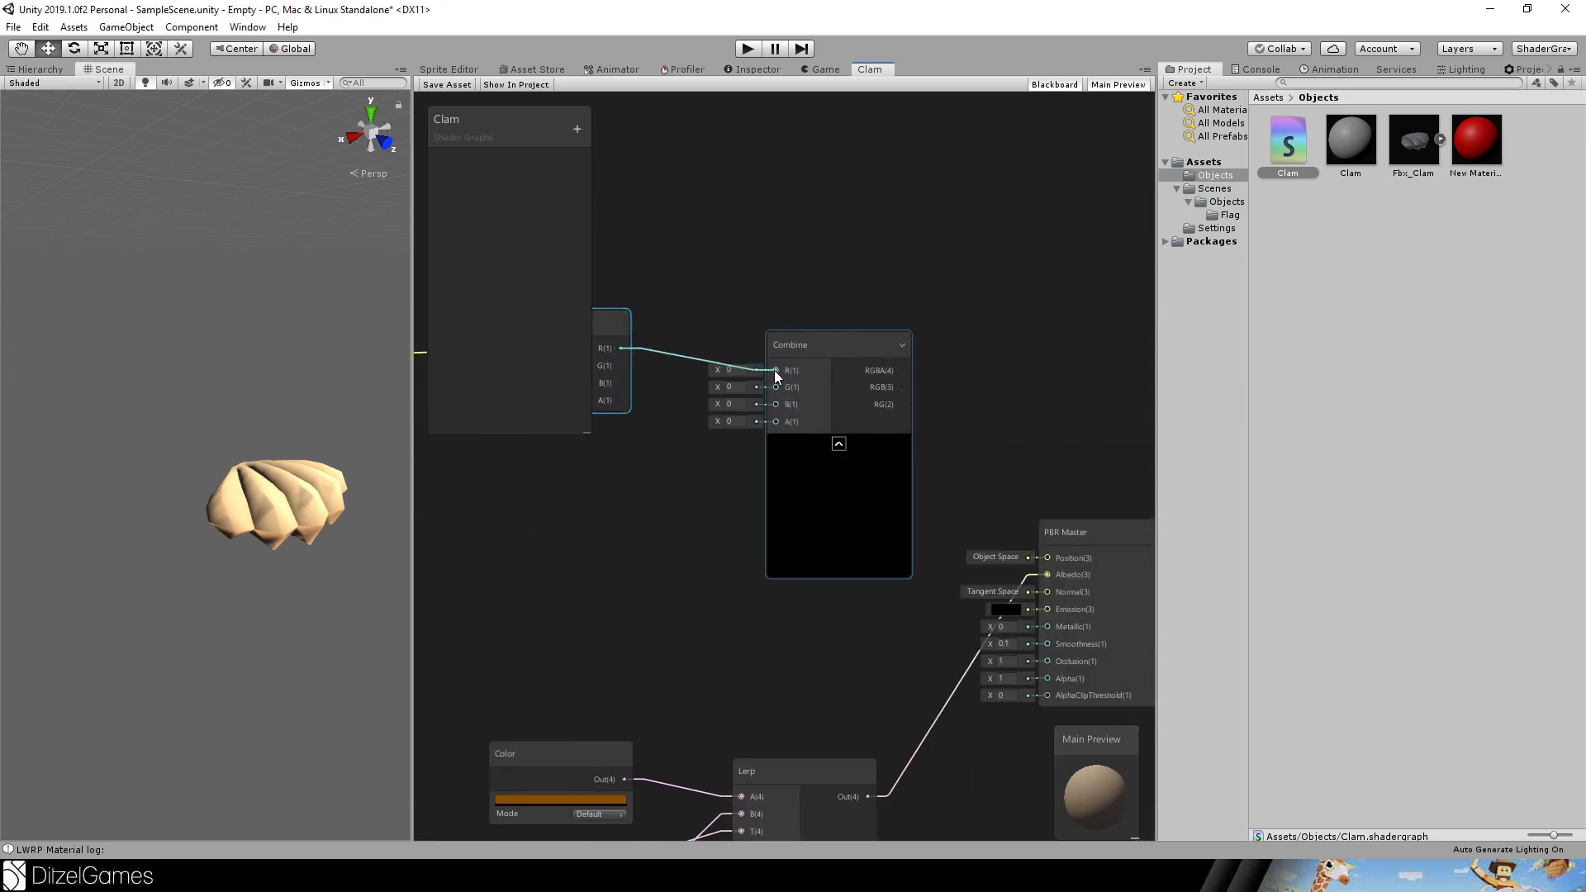
{"action": "left_click_drag", "start_coordinate": [904, 370], "coordinate": [1045, 558]}
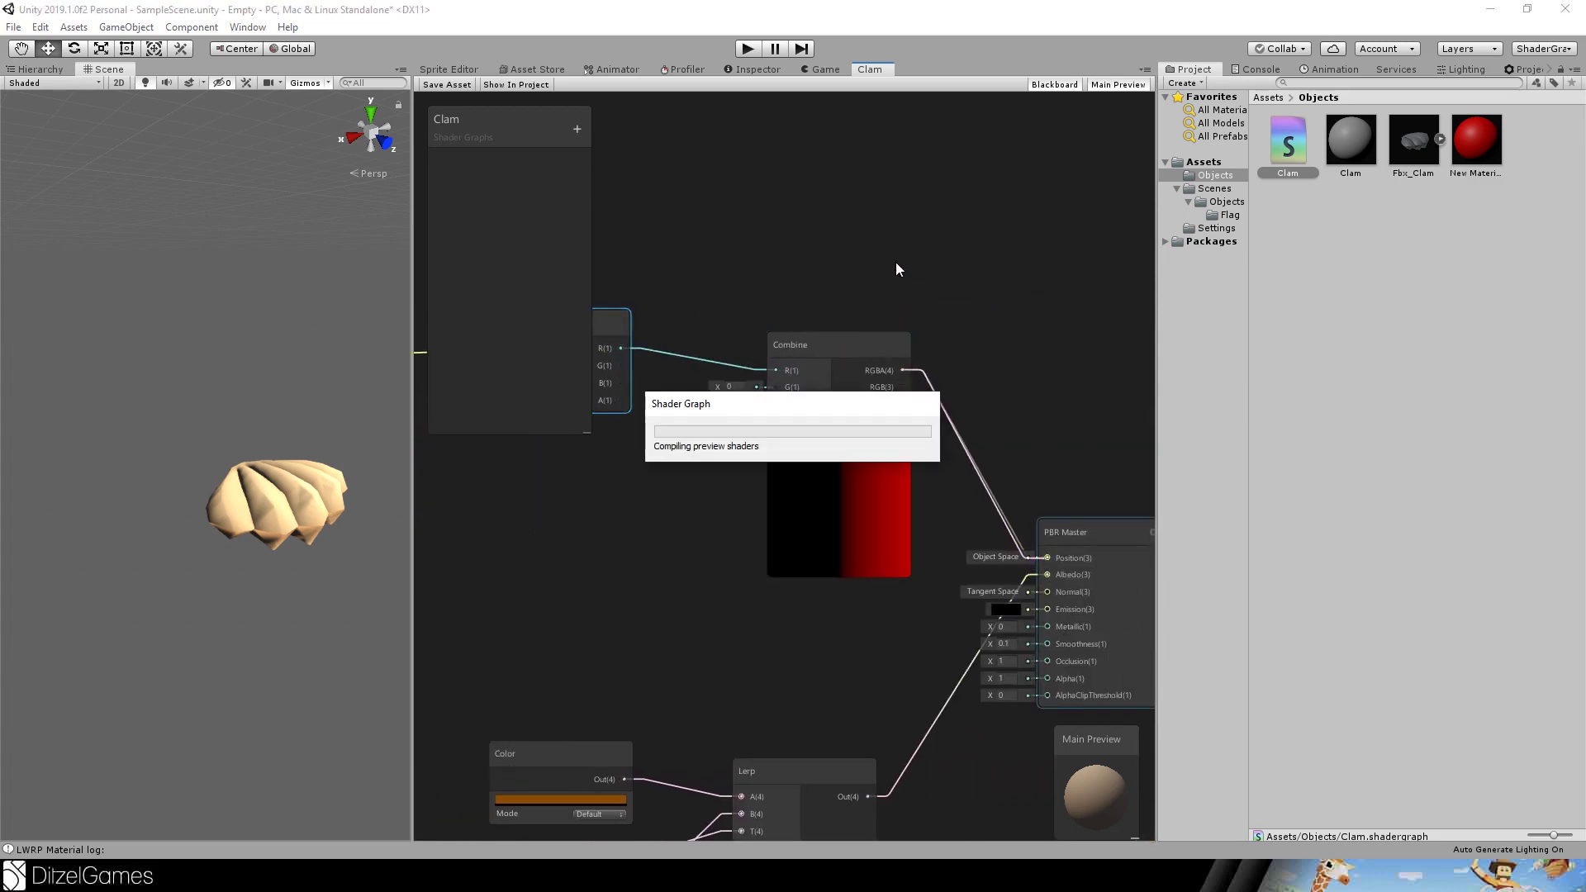
Move the Position, Split and Combine nodes into a tidier layout.
{"action": "scroll", "coordinate": [818, 306], "scroll_direction": "down", "scroll_amount": 4}
{"action": "middle_click_drag", "start_coordinate": [742, 263], "coordinate": [955, 255]}
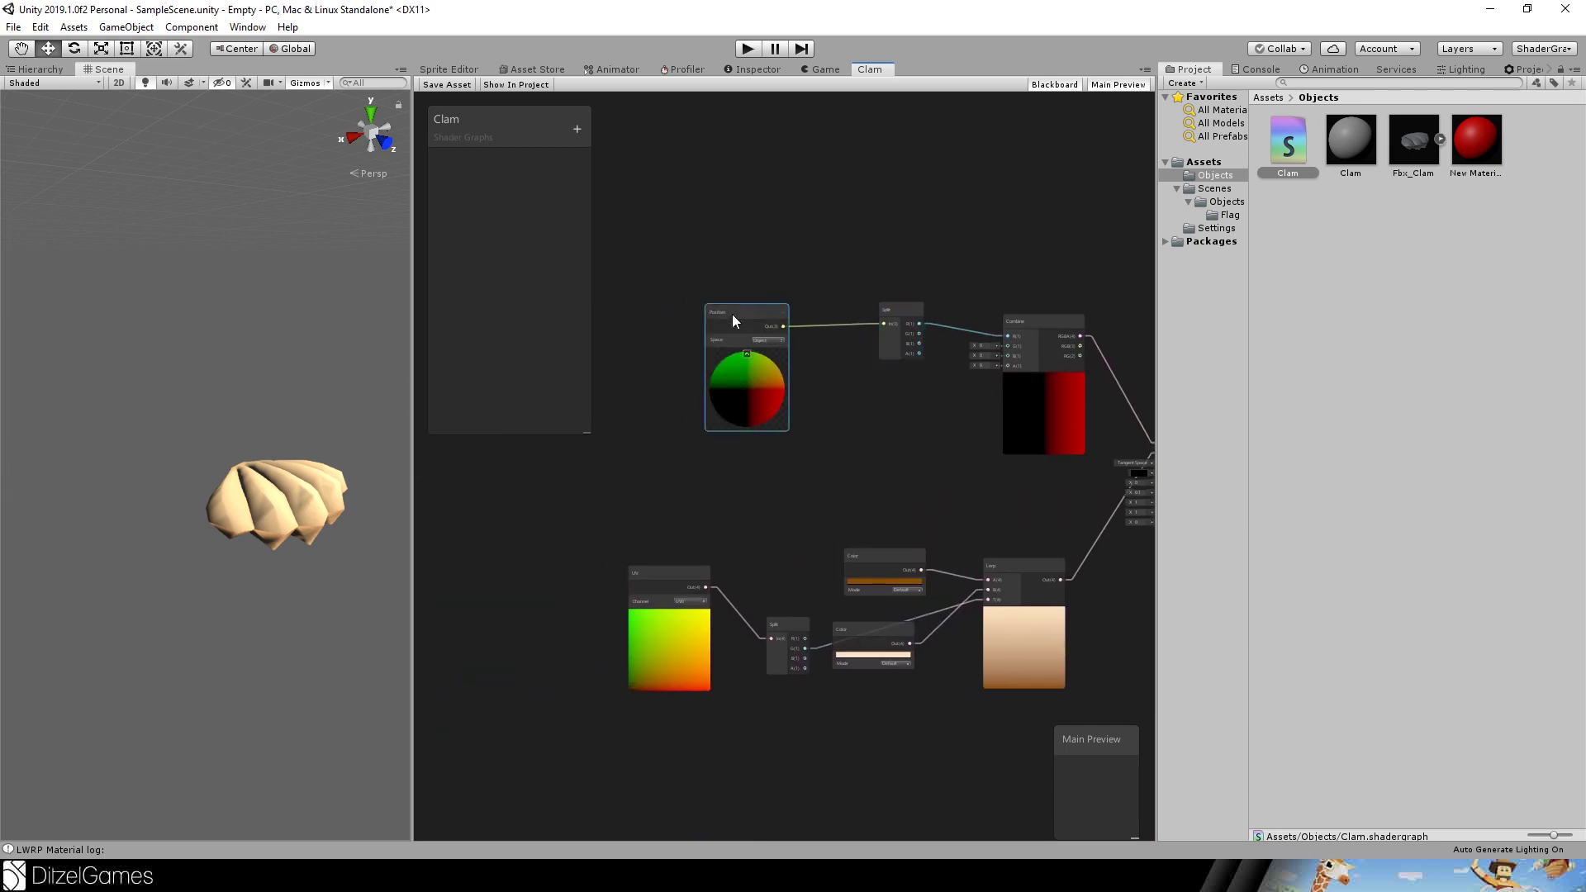
{"action": "left_click_drag", "start_coordinate": [771, 316], "coordinate": [603, 312]}
{"action": "left_click_drag", "start_coordinate": [889, 306], "coordinate": [695, 312]}
{"action": "left_click_drag", "start_coordinate": [1063, 327], "coordinate": [1085, 302]}
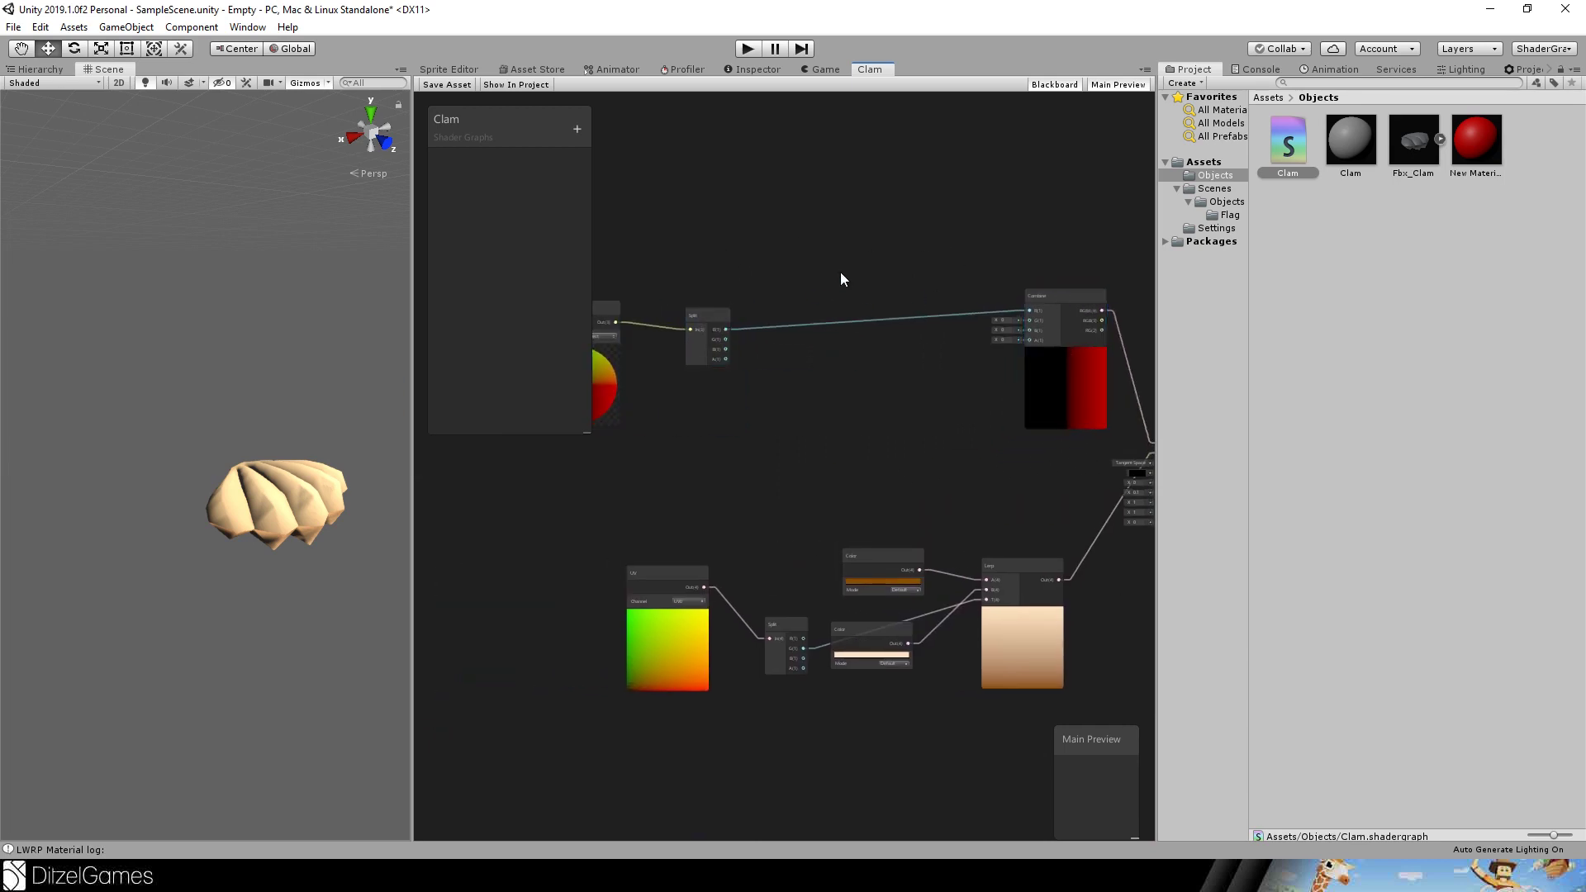
{"action": "key", "text": "space"}
Add a second Combine node fed by Split's G into R and Split's B into G.
{"action": "type", "text": "com"}
{"action": "key", "text": "Return"}
{"action": "scroll", "coordinate": [758, 196], "scroll_direction": "up", "scroll_amount": 5}
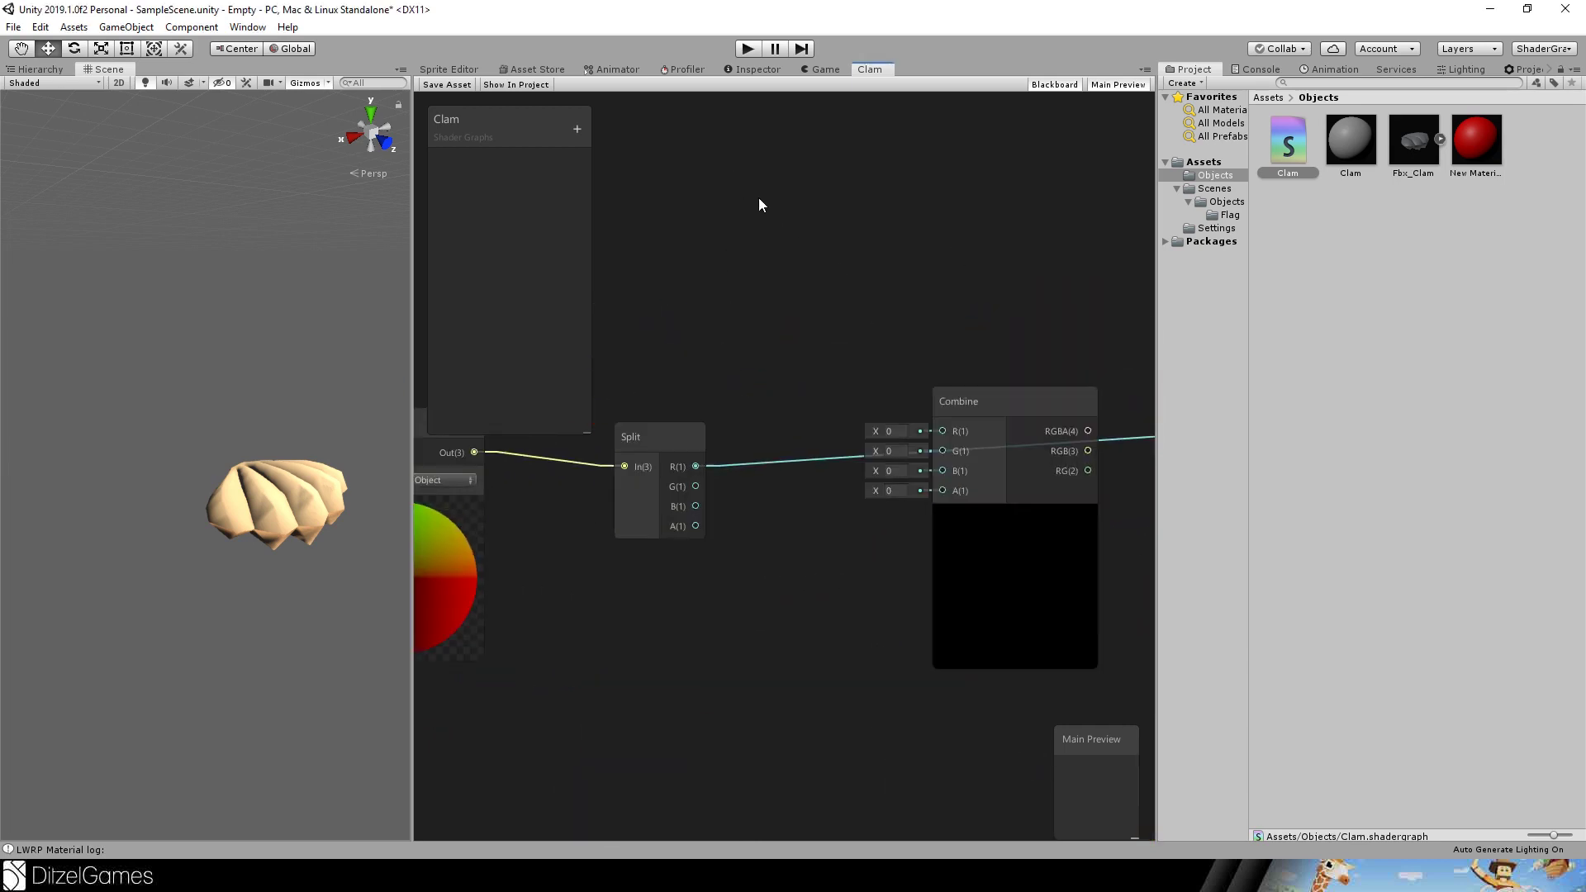
{"action": "left_click_drag", "start_coordinate": [696, 486], "coordinate": [945, 432]}
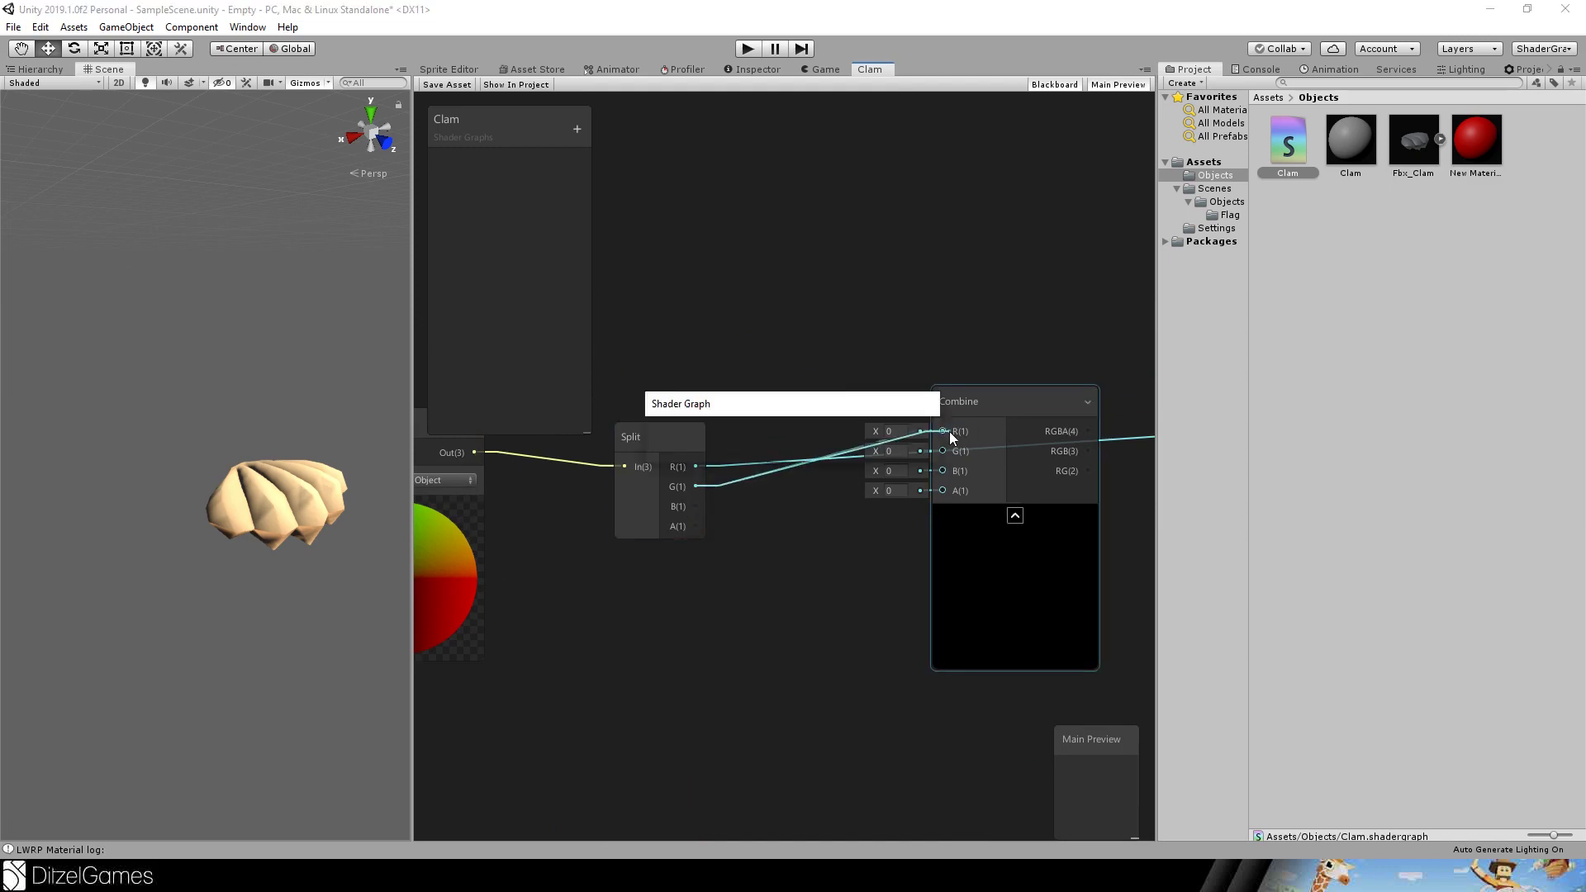
{"action": "left_click_drag", "start_coordinate": [696, 506], "coordinate": [944, 451]}
{"action": "left_click_drag", "start_coordinate": [1007, 405], "coordinate": [886, 543]}
{"action": "middle_click_drag", "start_coordinate": [1004, 387], "coordinate": [882, 322]}
{"action": "left_click", "coordinate": [944, 535]}
Add a Split fed by the new Combine's RG(2), and wire its G into the first Combine's B.
{"action": "key", "text": "space"}
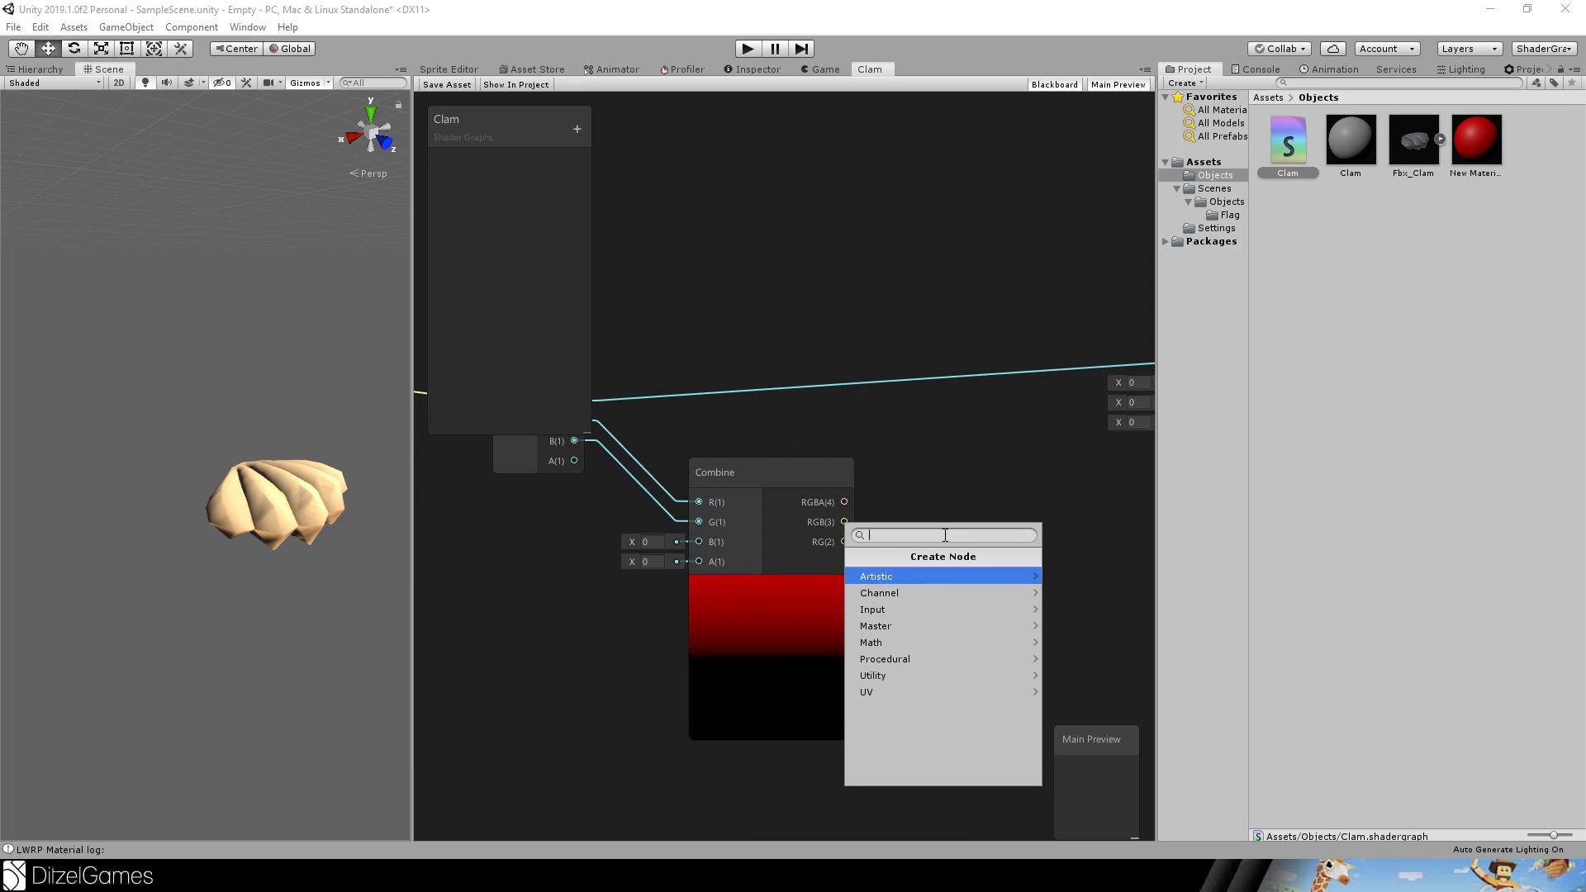
{"action": "type", "text": "spi"}
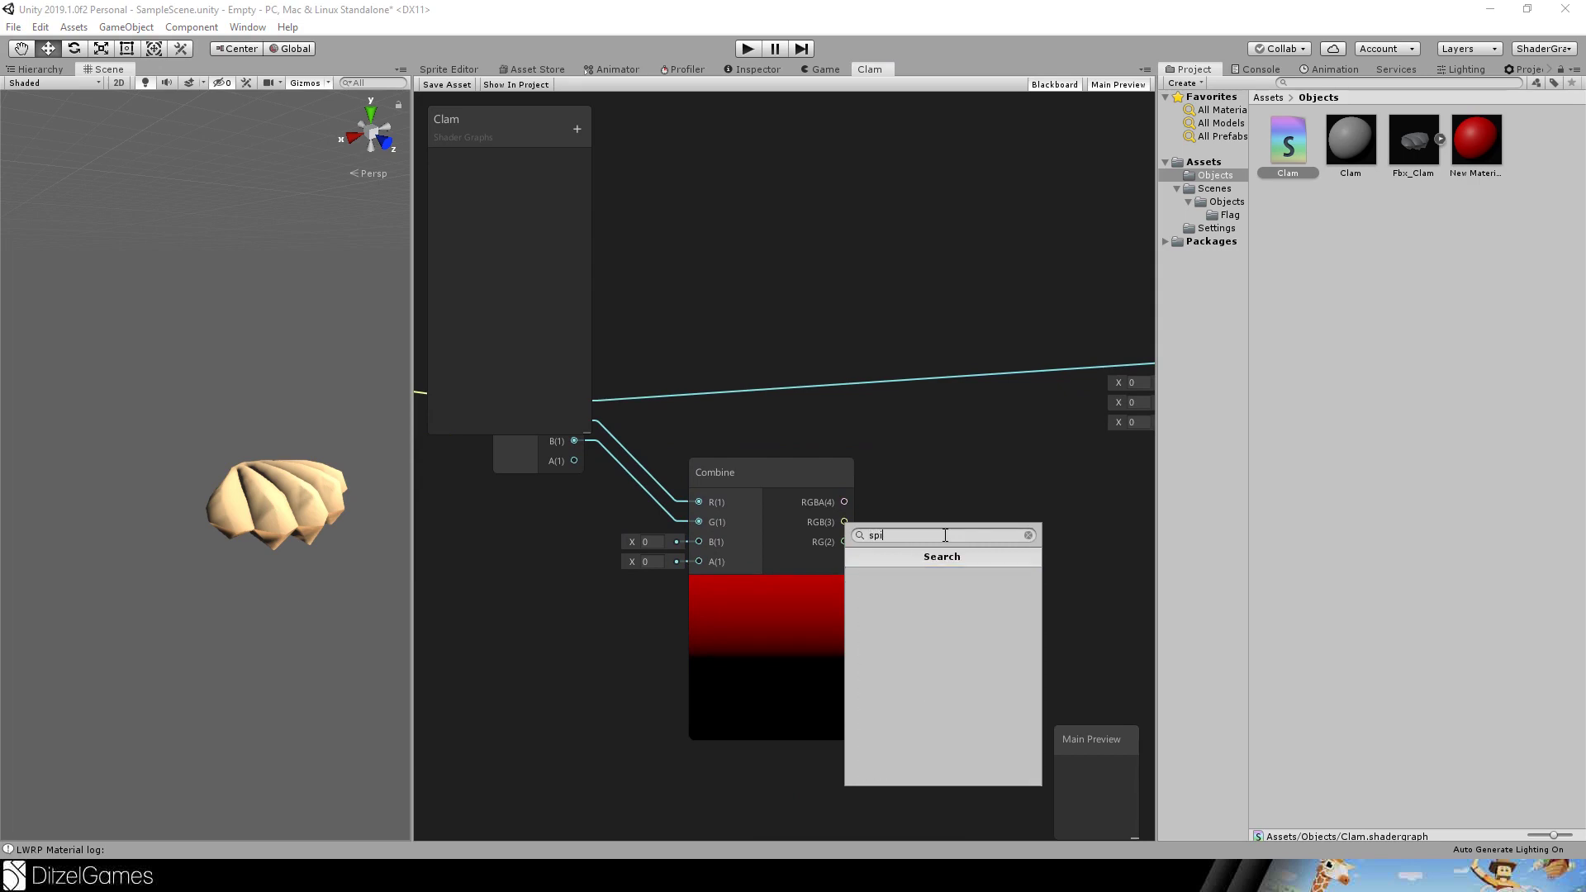
{"action": "key", "text": "Return"}
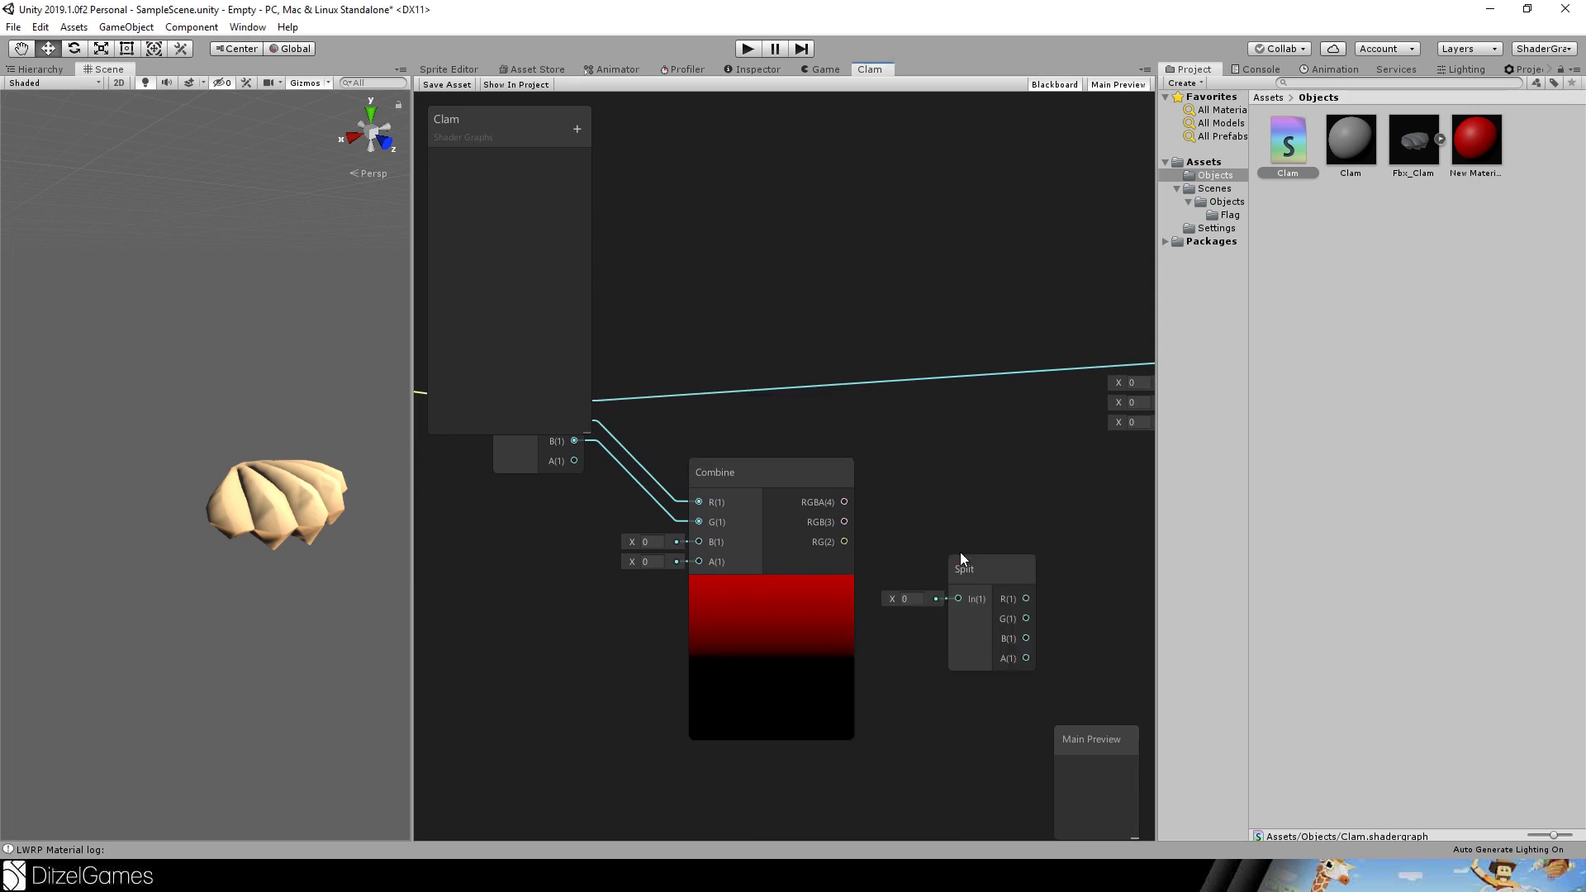
{"action": "left_click_drag", "start_coordinate": [960, 552], "coordinate": [983, 509]}
{"action": "middle_click_drag", "start_coordinate": [947, 457], "coordinate": [809, 427]}
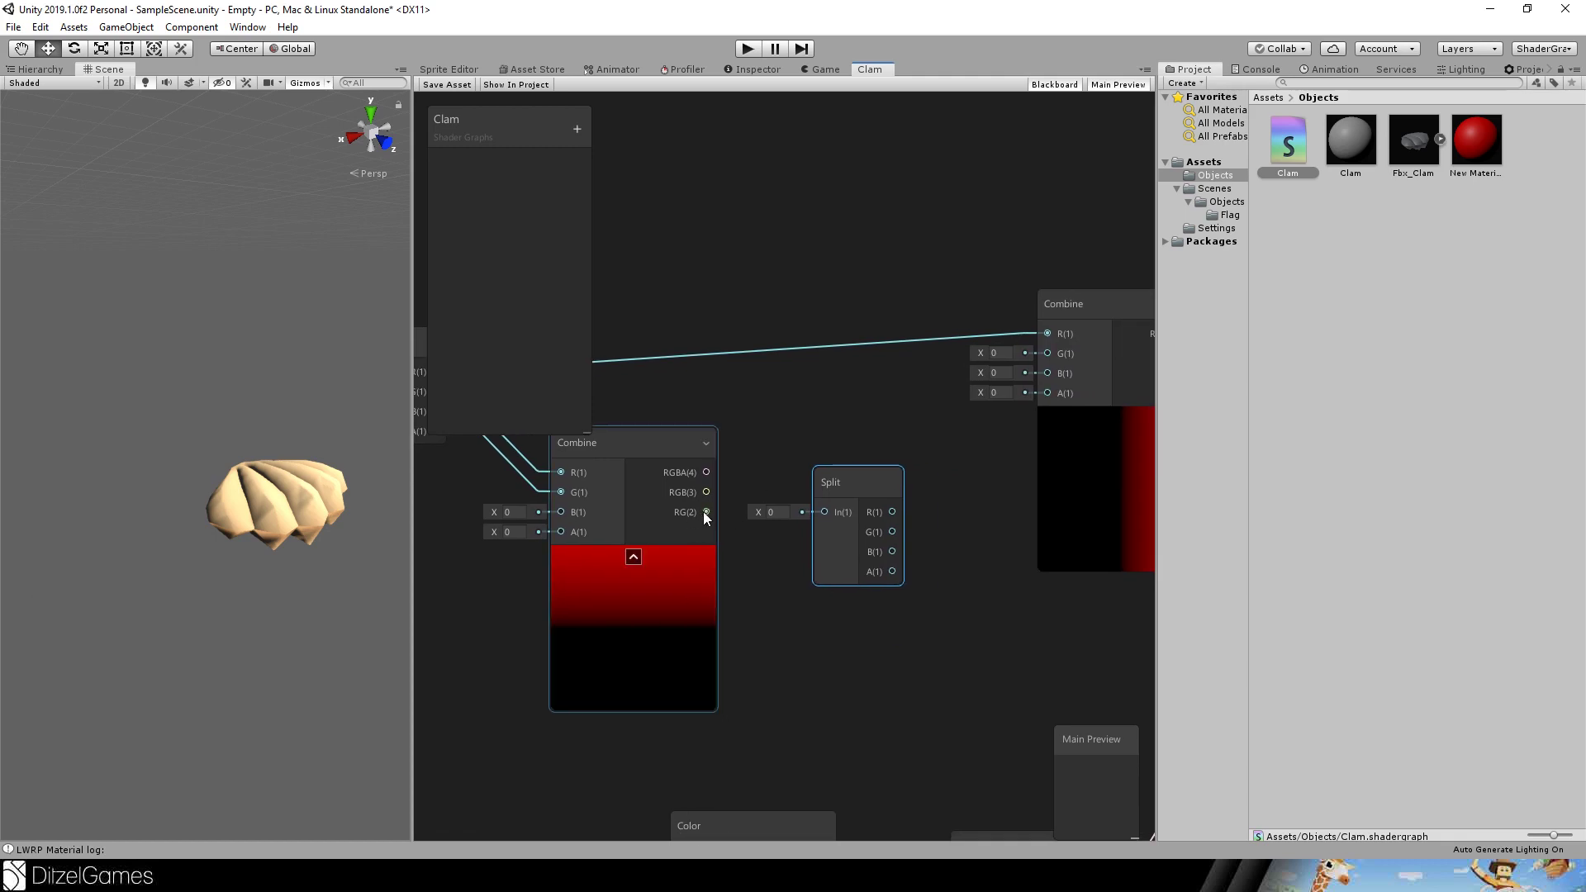
{"action": "left_click_drag", "start_coordinate": [707, 512], "coordinate": [717, 523]}
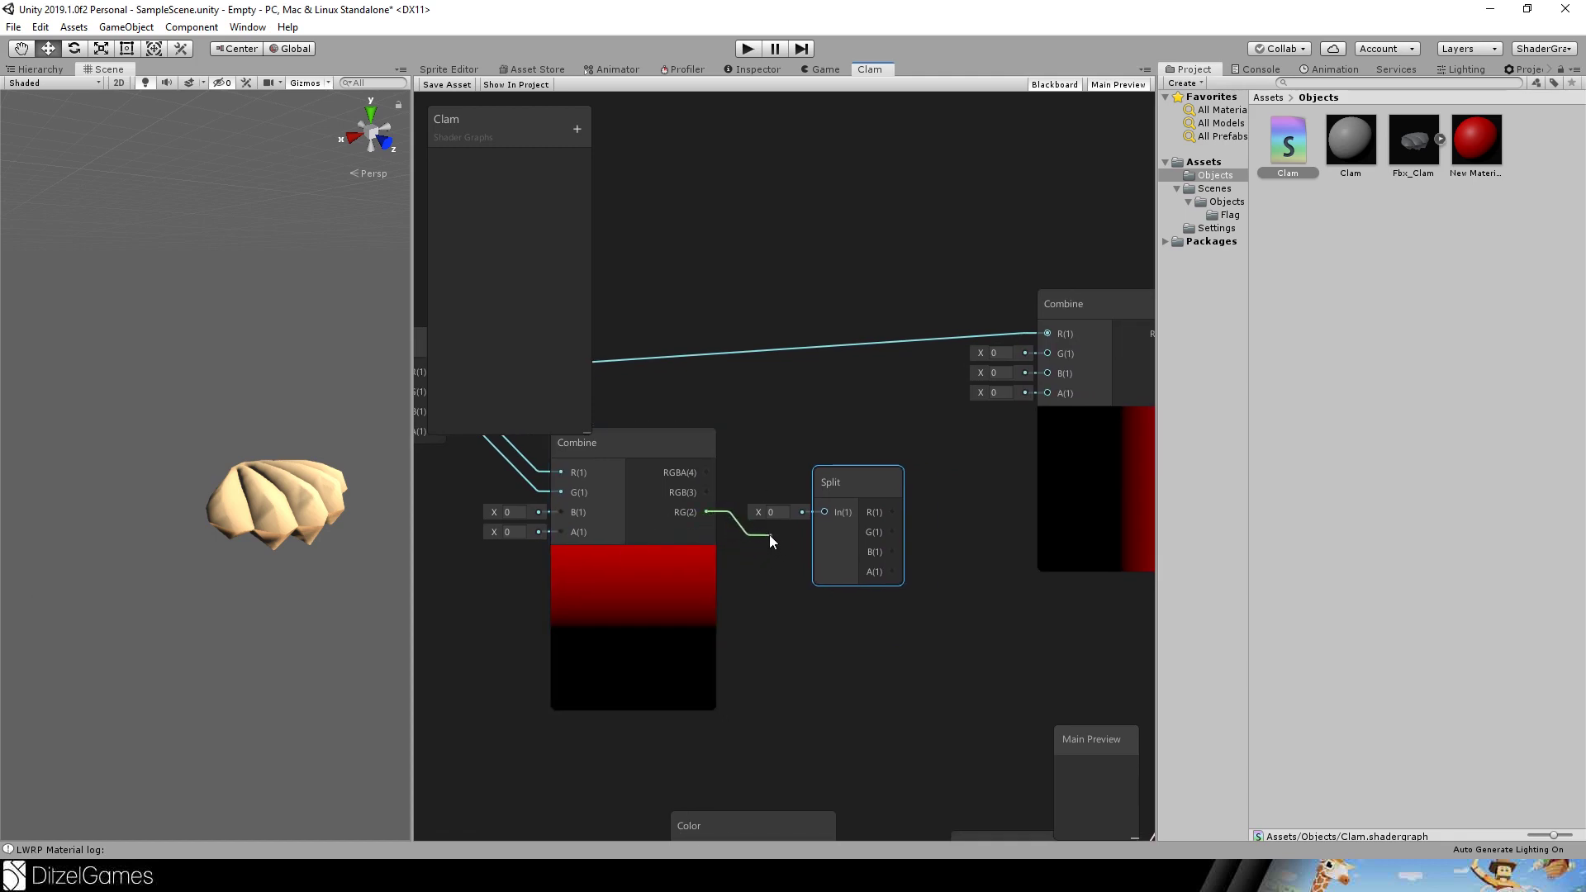
{"action": "left_click_drag", "start_coordinate": [772, 536], "coordinate": [1045, 354]}
{"action": "left_click_drag", "start_coordinate": [866, 507], "coordinate": [1046, 375]}
{"action": "middle_click_drag", "start_coordinate": [1000, 590], "coordinate": [519, 613]}
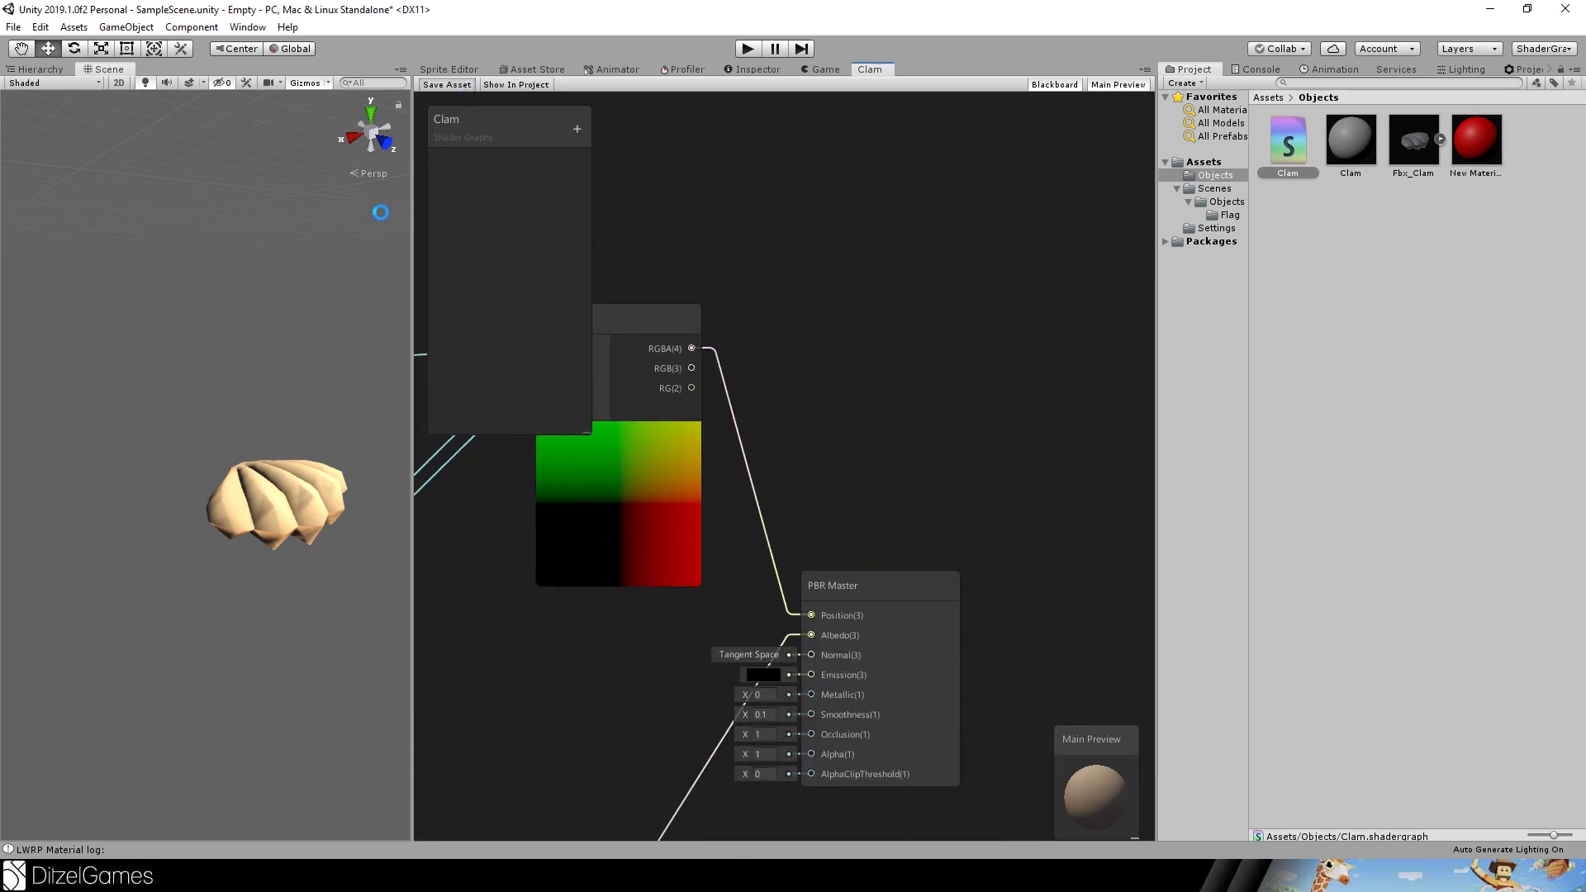
Frame the clam in the Scene view to check its reshaped form.
{"action": "left_click", "coordinate": [319, 481]}
{"action": "key", "text": "f"}
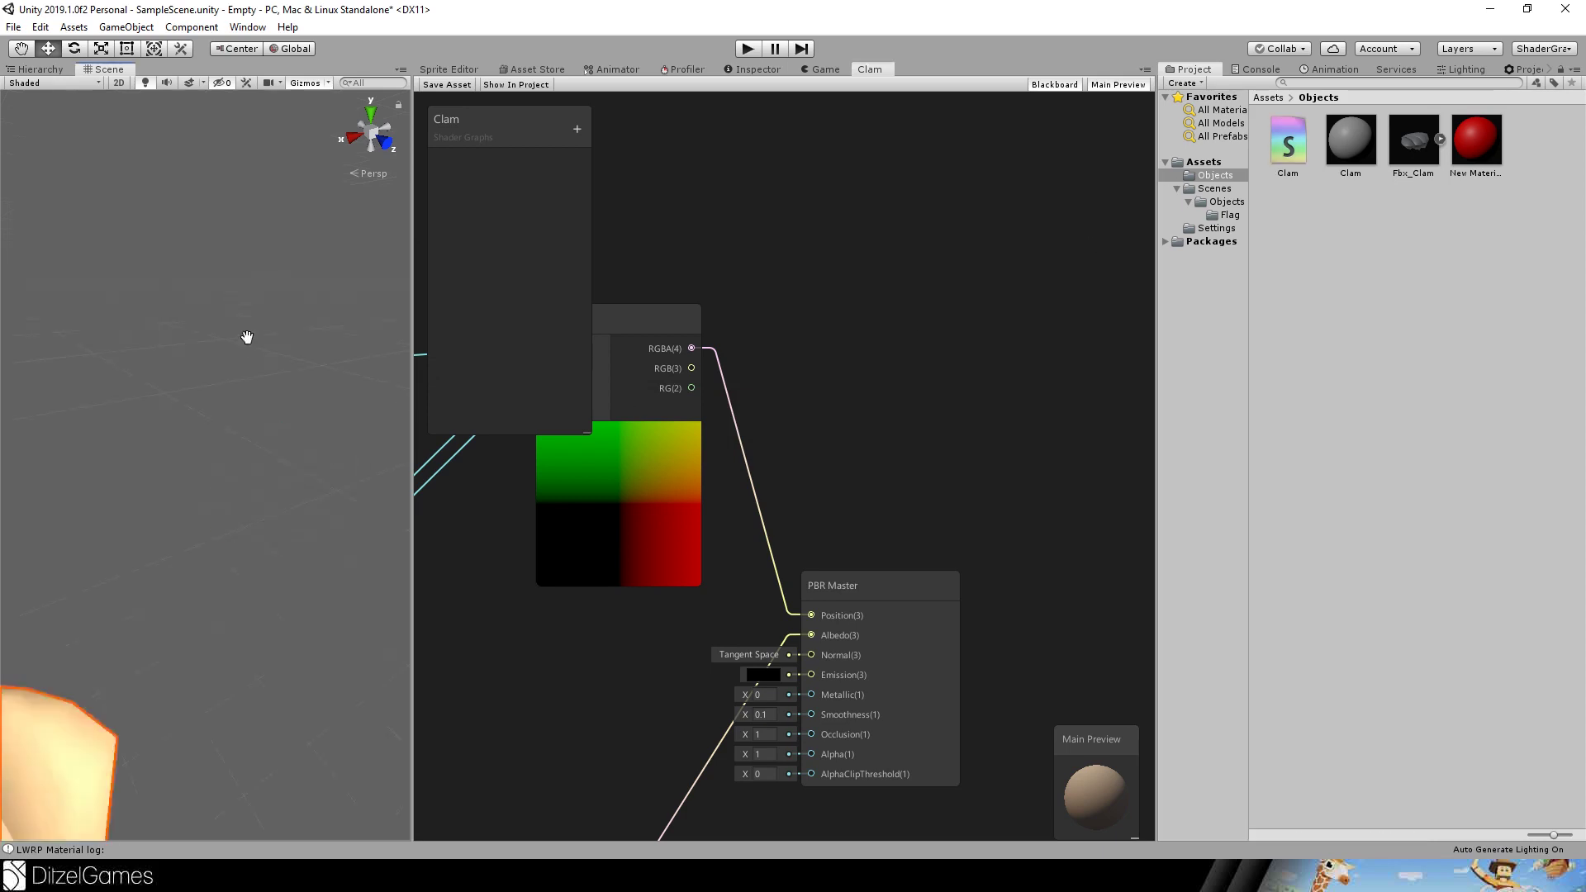
{"action": "scroll", "coordinate": [248, 335], "scroll_direction": "down", "scroll_amount": 6}
{"action": "scroll", "coordinate": [260, 398], "scroll_direction": "up", "scroll_amount": 2}
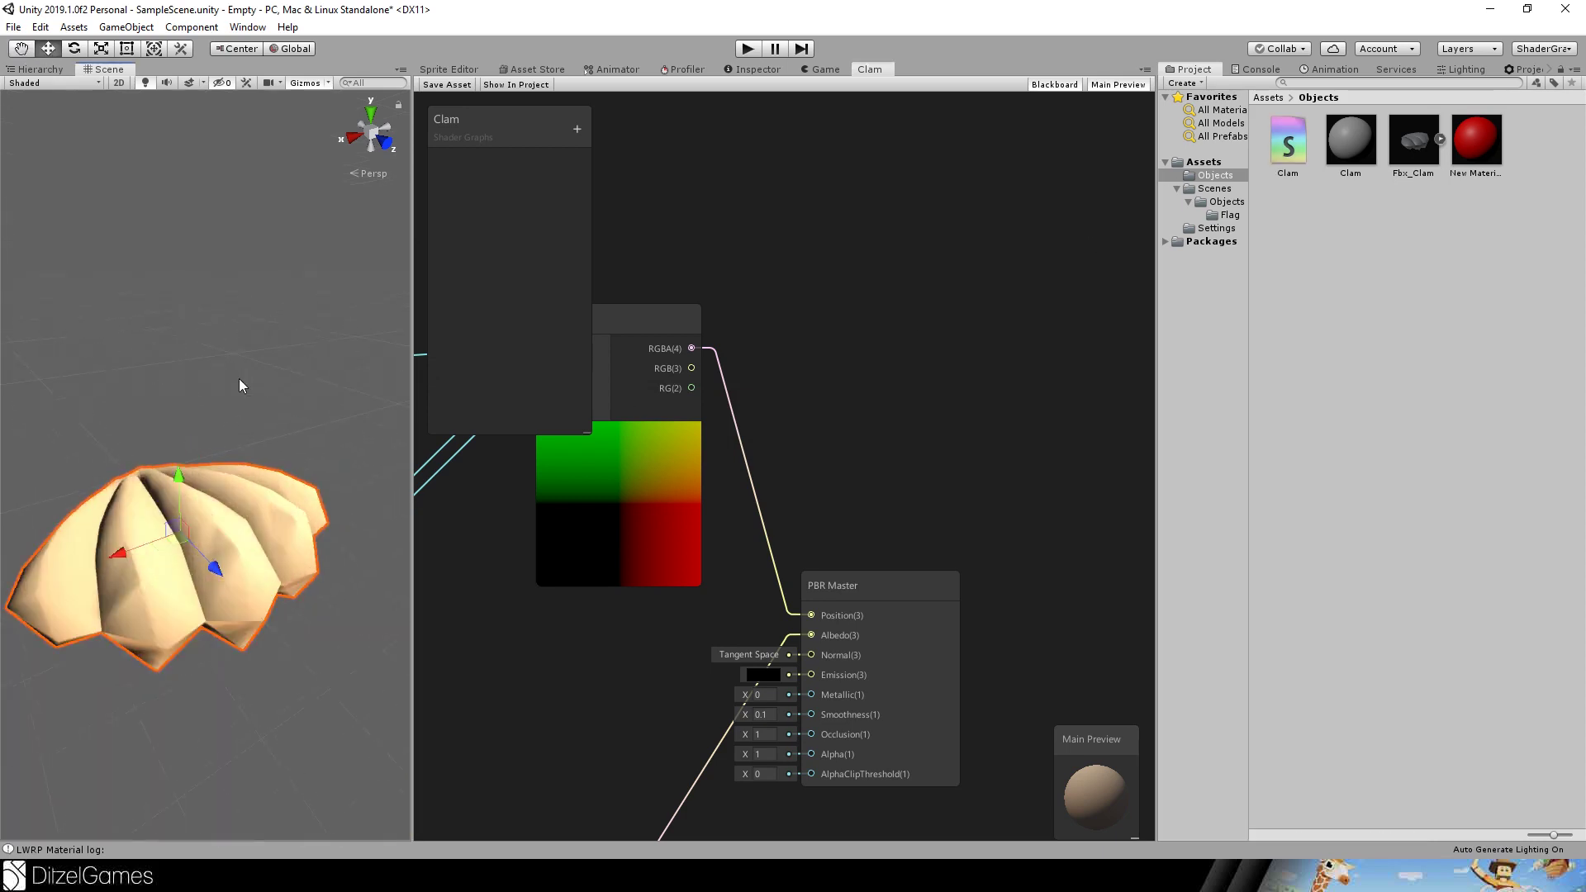
{"action": "scroll", "coordinate": [240, 379], "scroll_direction": "down", "scroll_amount": 3}
{"action": "middle_click_drag", "start_coordinate": [239, 378], "coordinate": [174, 294]}
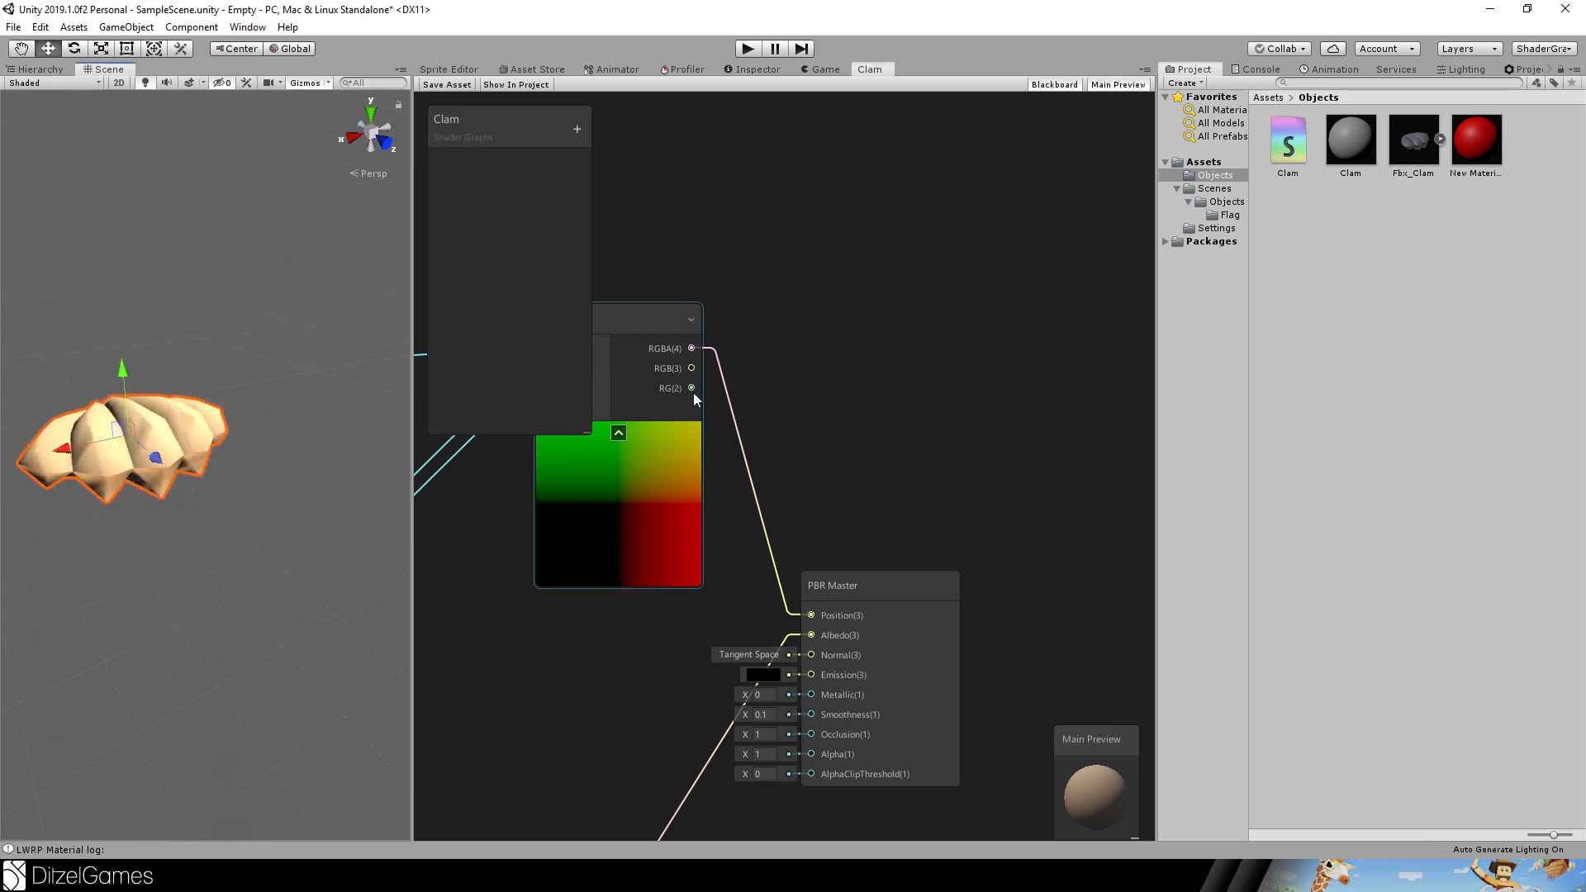
Rearrange the Position, Split and Combine nodes into a compact chain.
{"action": "middle_click_drag", "start_coordinate": [785, 350], "coordinate": [1317, 257]}
{"action": "scroll", "coordinate": [872, 538], "scroll_direction": "down", "scroll_amount": 2}
{"action": "middle_click_drag", "start_coordinate": [871, 538], "coordinate": [1043, 474]}
{"action": "scroll", "coordinate": [986, 478], "scroll_direction": "down", "scroll_amount": 5}
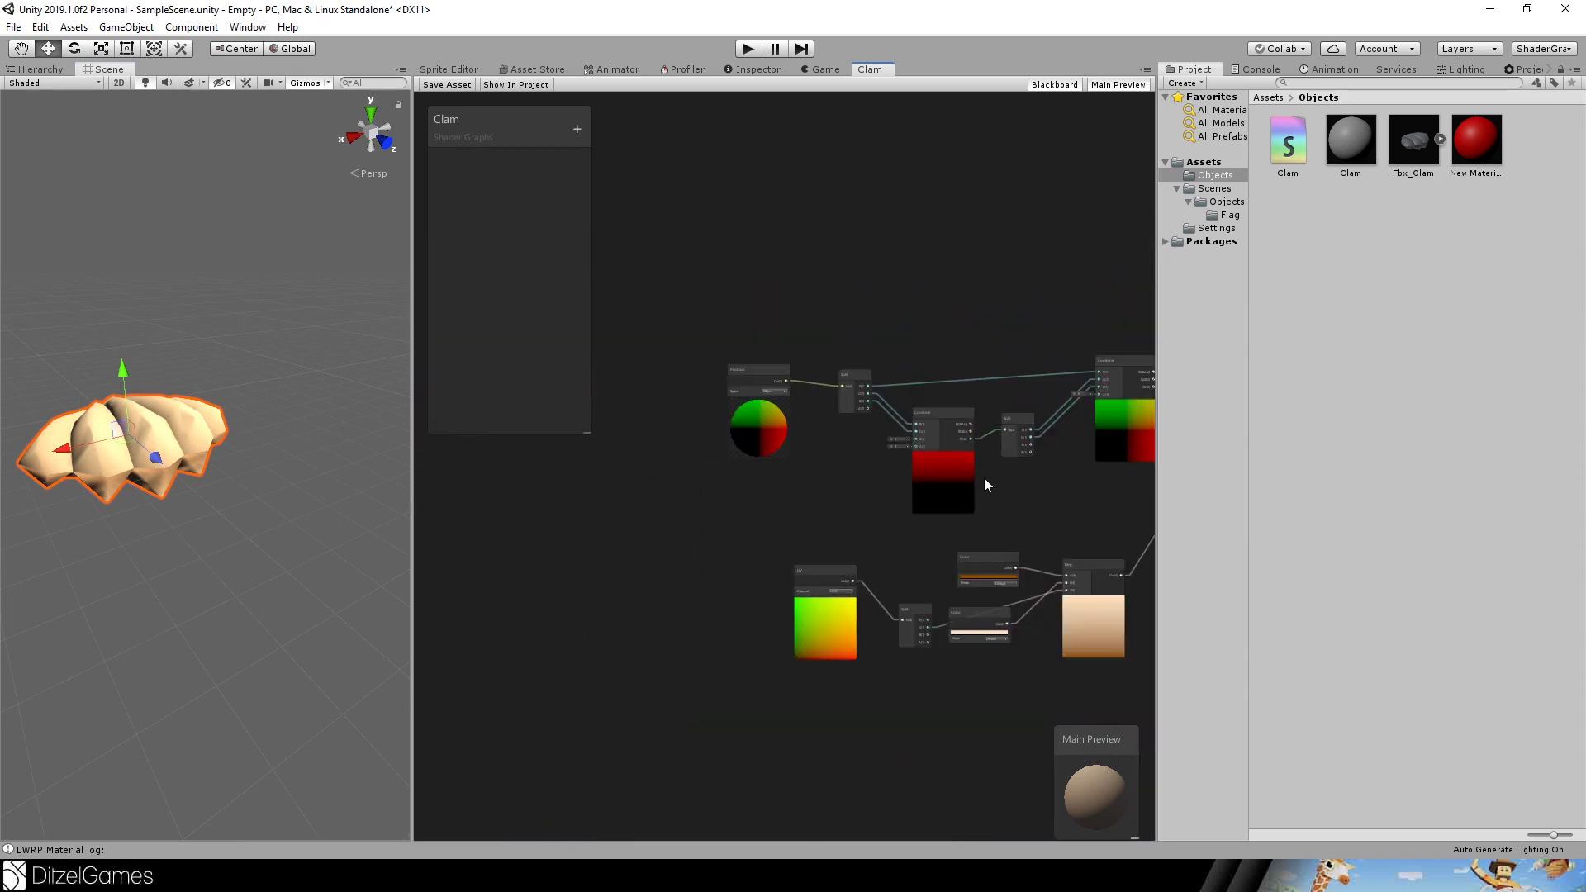
{"action": "left_click_drag", "start_coordinate": [772, 378], "coordinate": [699, 364]}
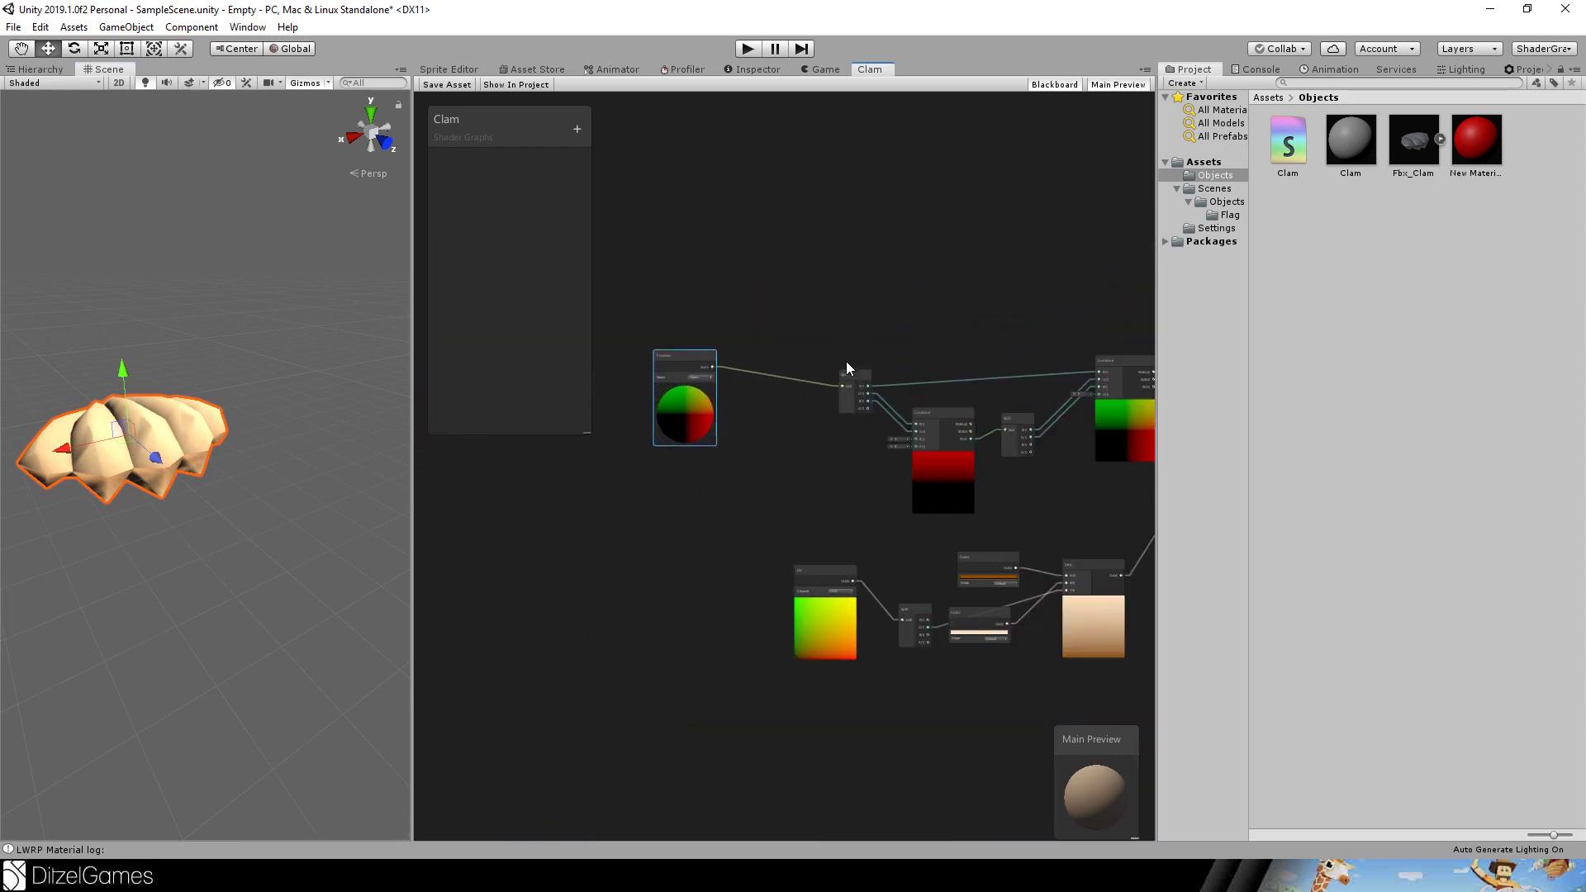
{"action": "left_click_drag", "start_coordinate": [846, 369], "coordinate": [768, 338]}
{"action": "left_click_drag", "start_coordinate": [933, 412], "coordinate": [821, 418]}
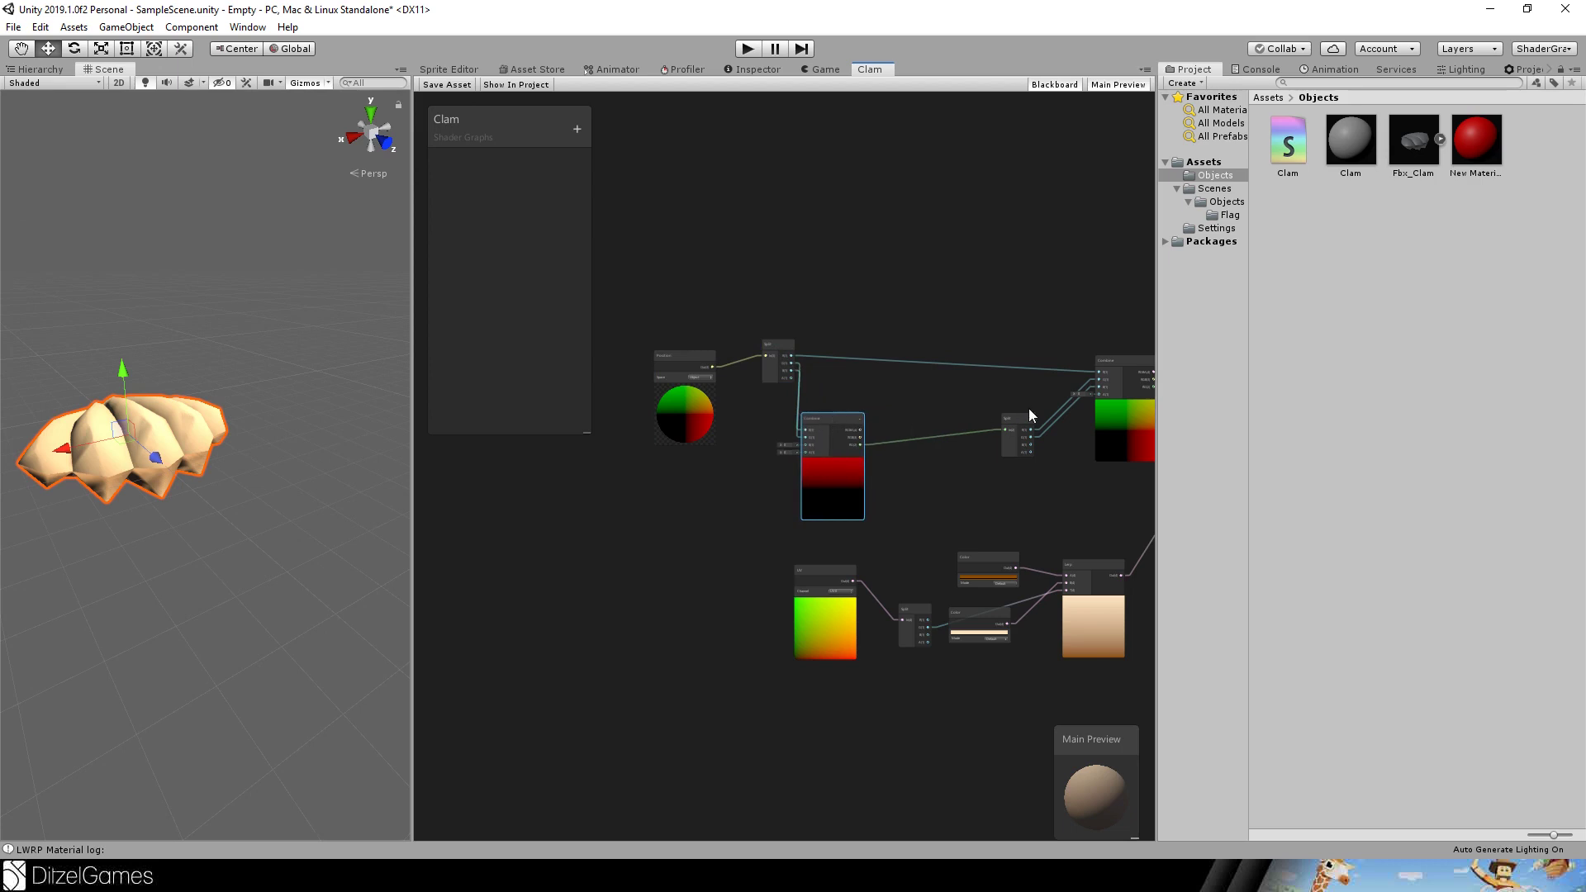
{"action": "left_click_drag", "start_coordinate": [1031, 417], "coordinate": [1057, 419]}
{"action": "left_click", "coordinate": [768, 351]}
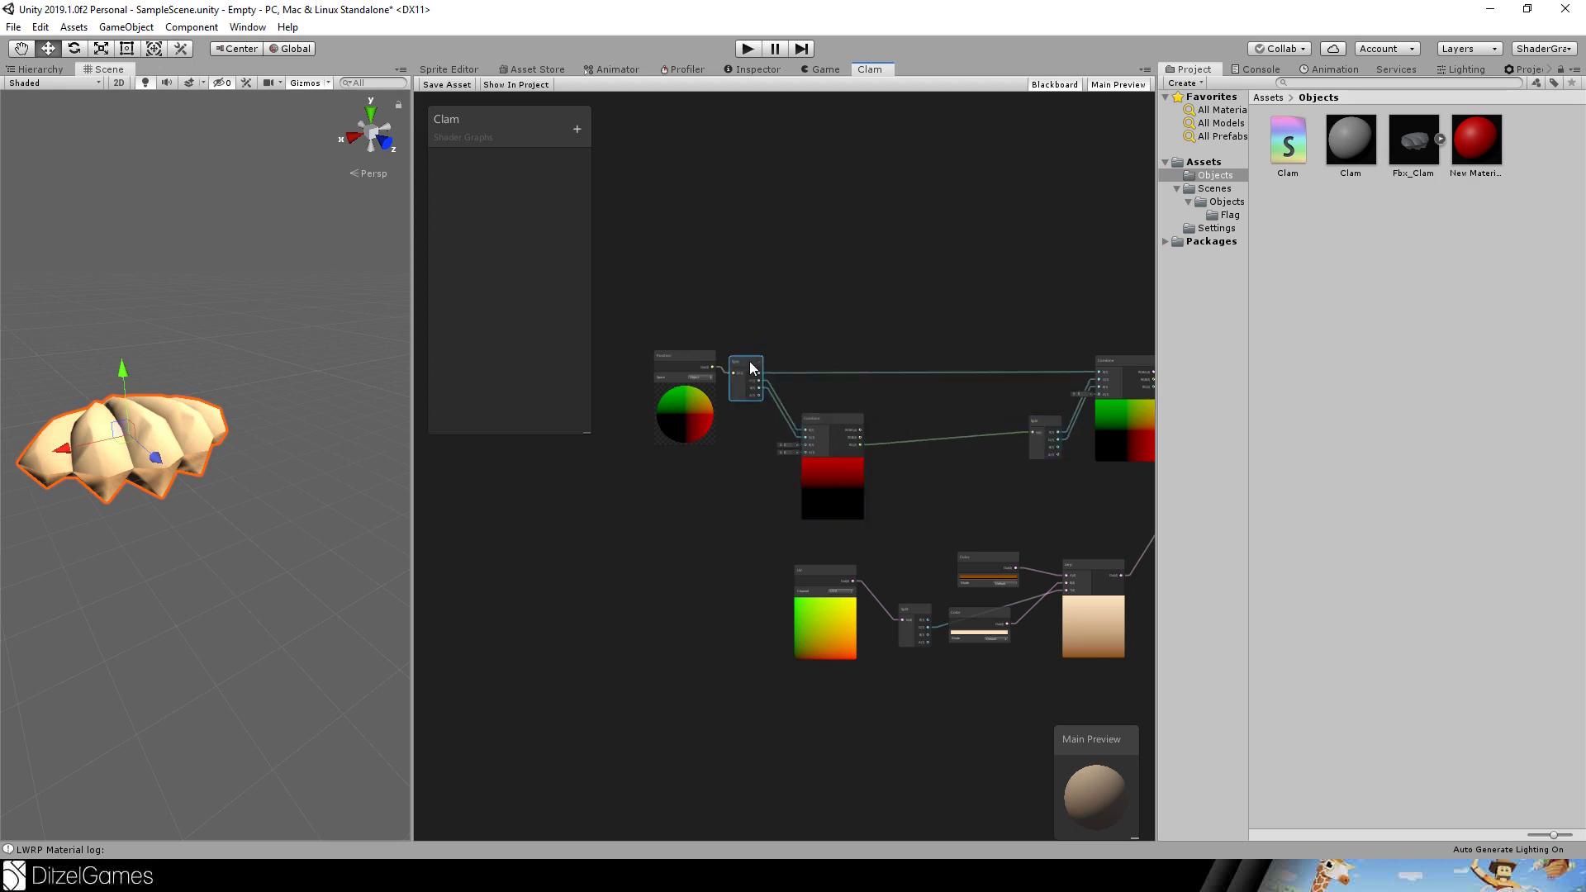
{"action": "scroll", "coordinate": [913, 351], "scroll_direction": "up", "scroll_amount": 5}
{"action": "middle_click_drag", "start_coordinate": [856, 331], "coordinate": [950, 225]}
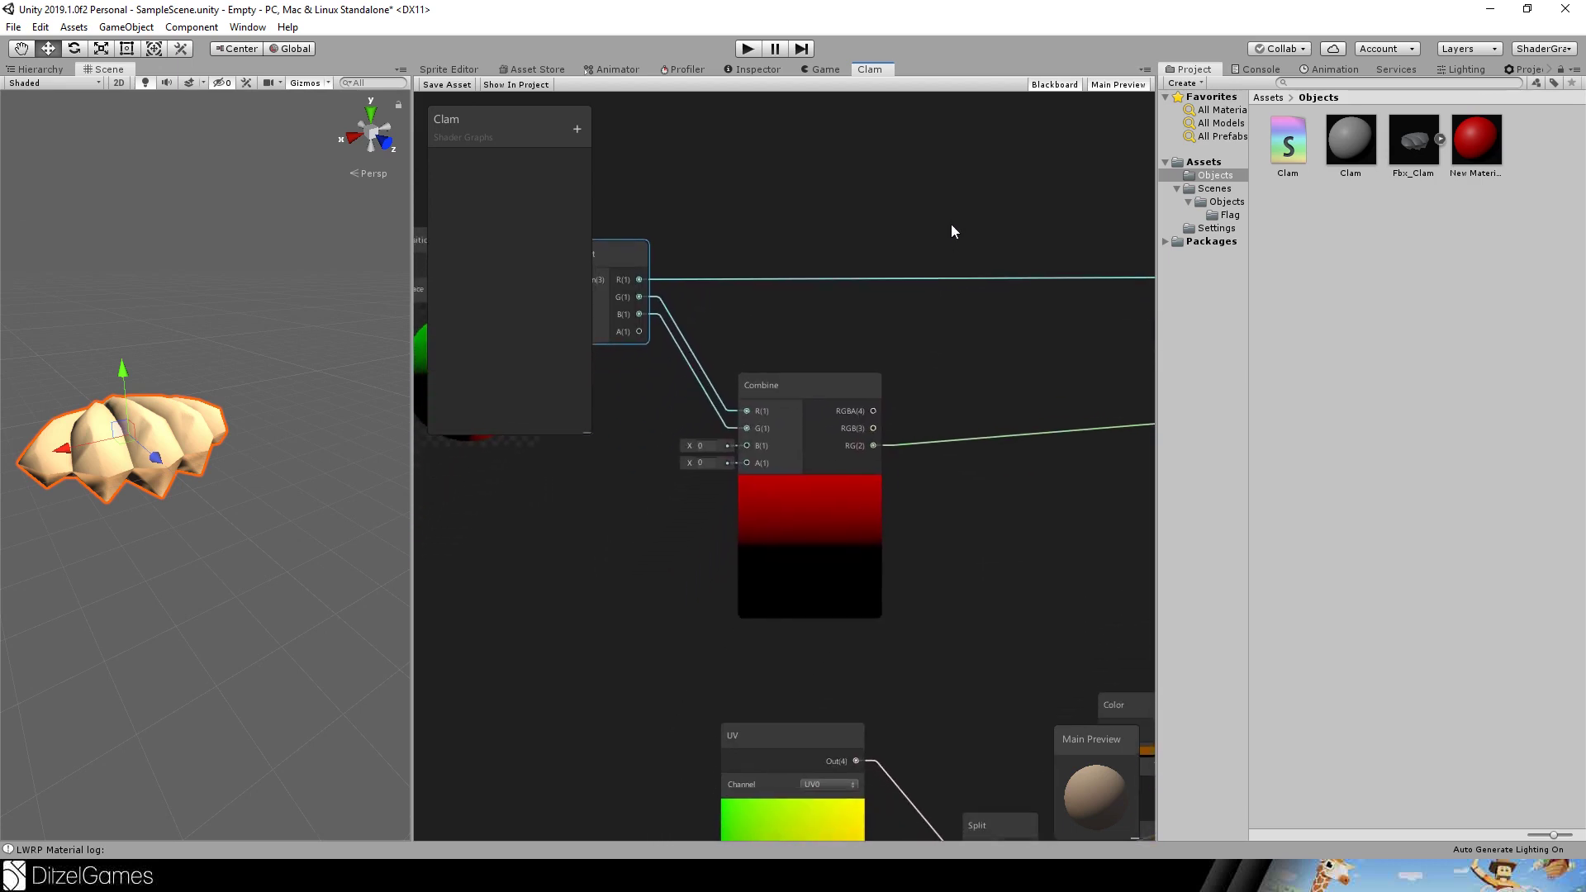
{"action": "scroll", "coordinate": [943, 337], "scroll_direction": "up", "scroll_amount": 1}
{"action": "middle_click_drag", "start_coordinate": [944, 337], "coordinate": [839, 340]}
{"action": "middle_click_drag", "start_coordinate": [970, 380], "coordinate": [869, 377]}
Add a Rotate node with Unit set to Degrees and Rotation 90.
{"action": "key", "text": "space"}
{"action": "type", "text": "roto"}
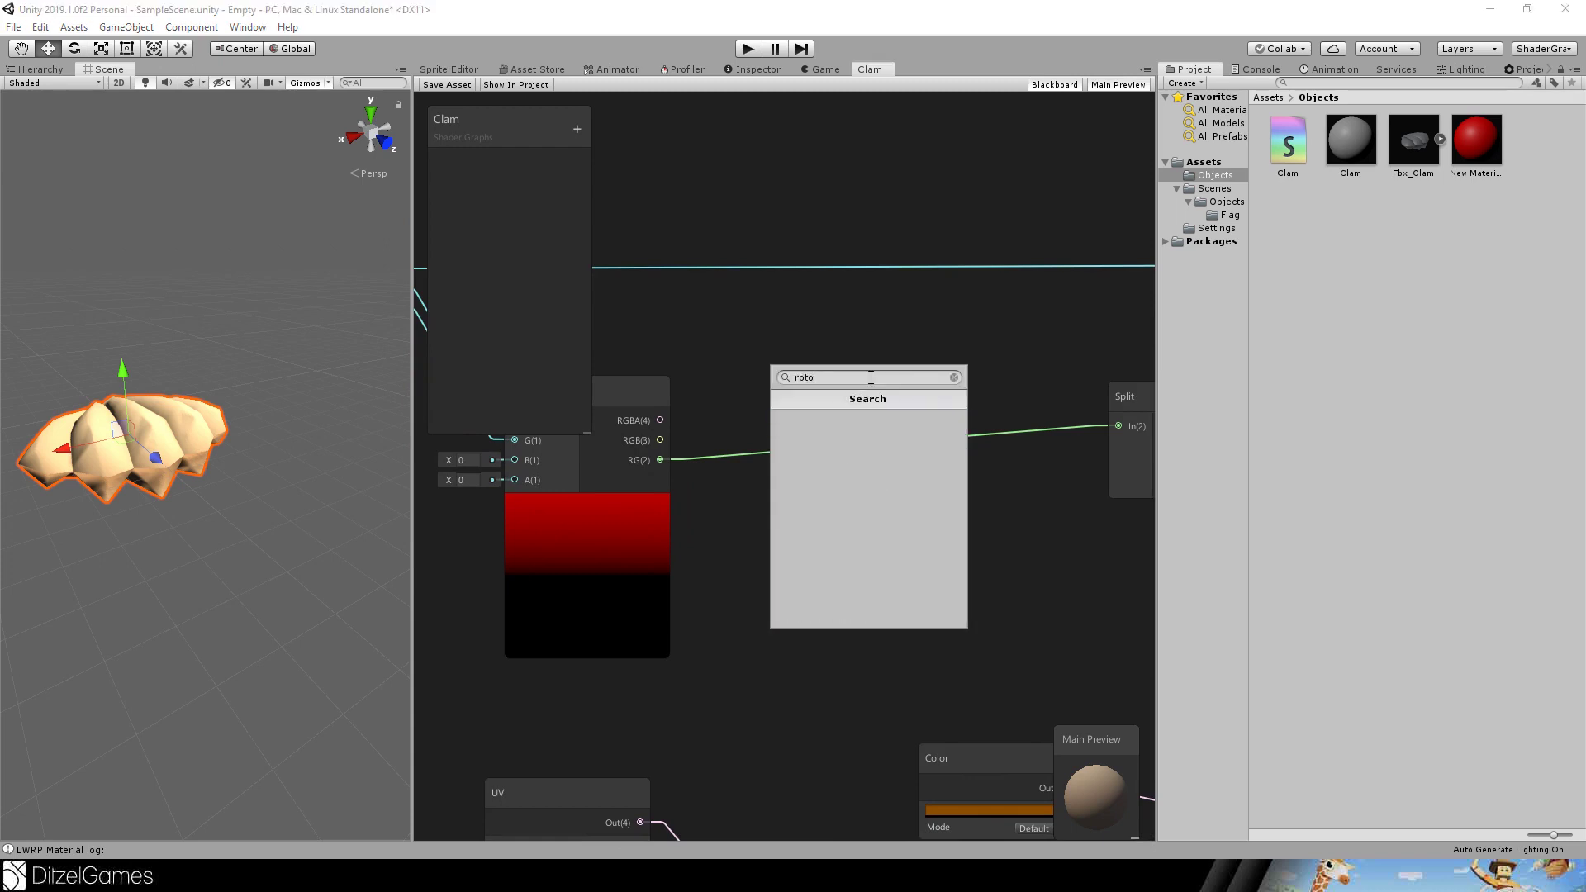
{"action": "key", "text": "BackSpace"}
{"action": "type", "text": "rot"}
{"action": "key", "text": "Return"}
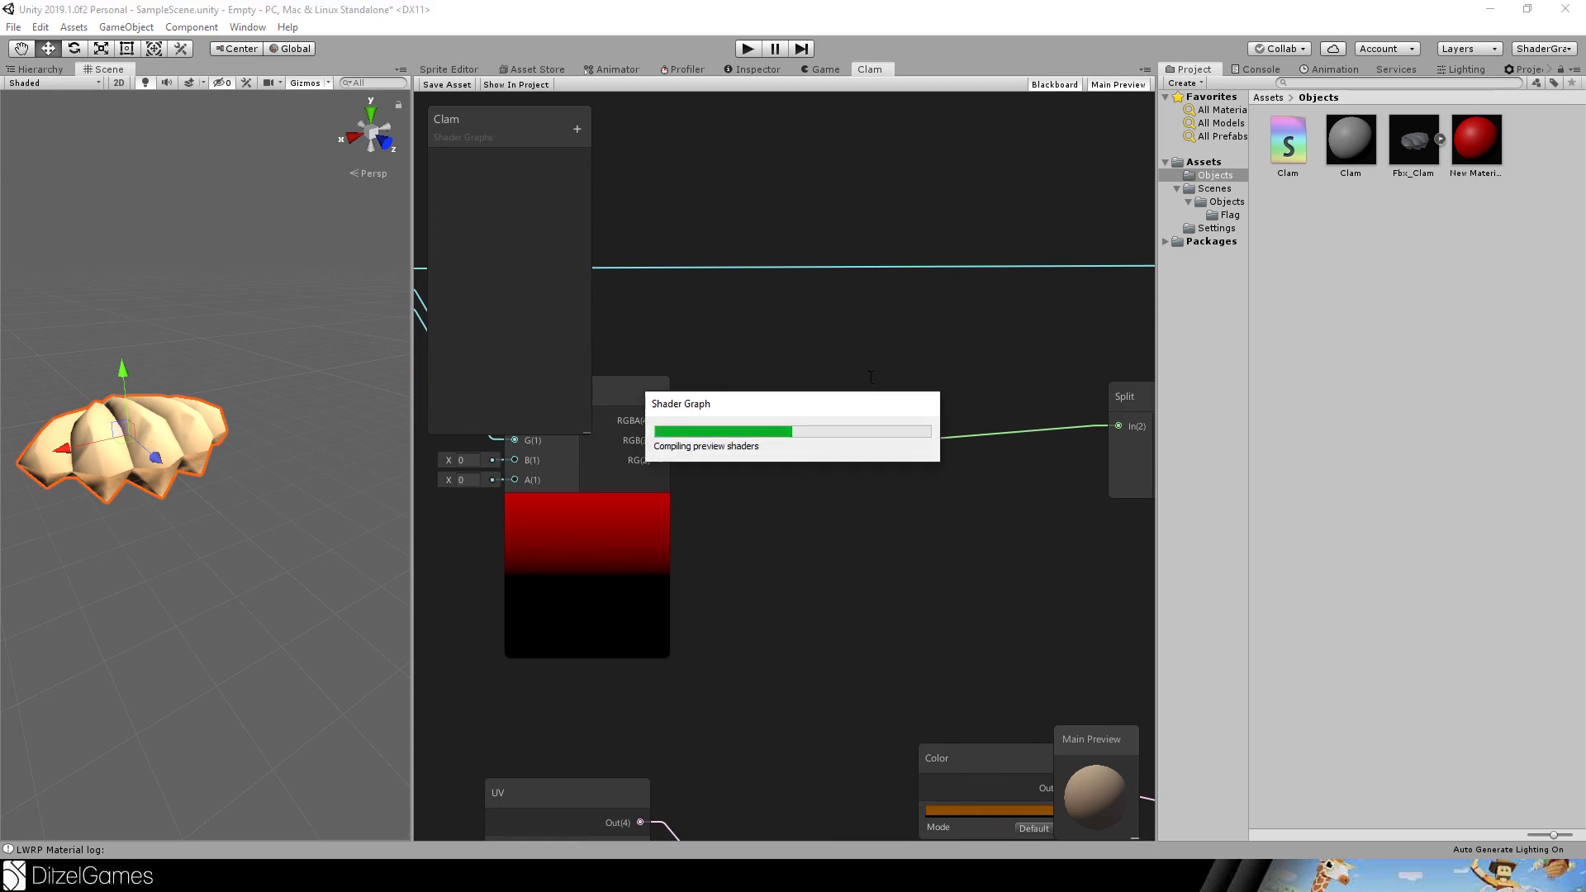
{"action": "left_click_drag", "start_coordinate": [929, 405], "coordinate": [878, 460]}
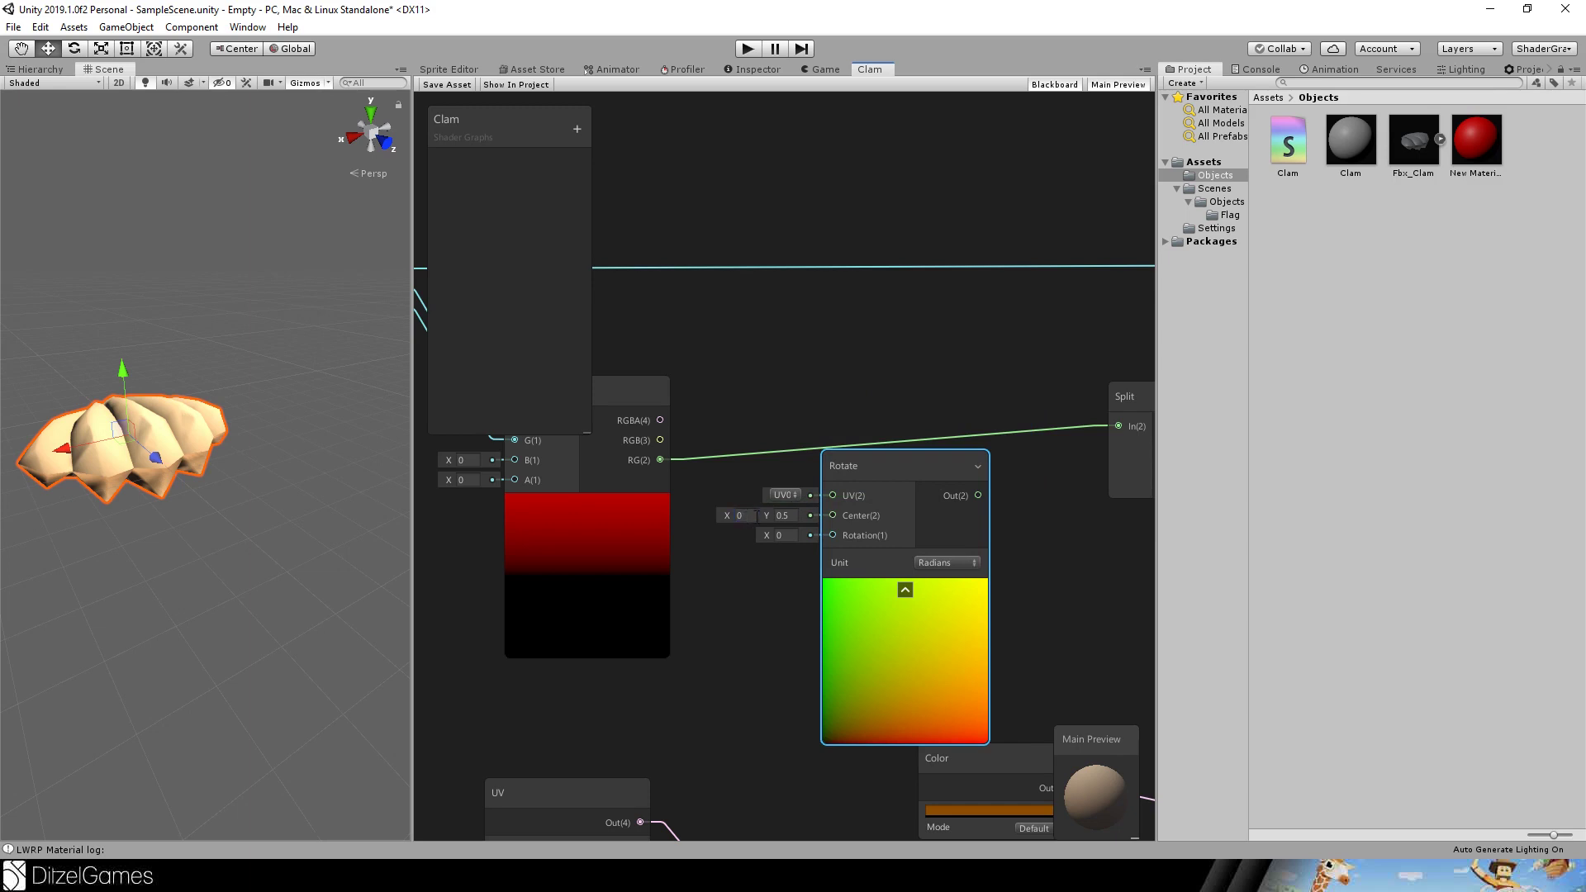
{"action": "left_click", "coordinate": [947, 563]}
{"action": "left_click", "coordinate": [942, 597]}
{"action": "left_click", "coordinate": [788, 535]}
{"action": "type", "text": "90"}
Wire Combine's RG output into Rotate's UV and Rotate's Out into the Split.
{"action": "middle_click_drag", "start_coordinate": [862, 385], "coordinate": [990, 288]}
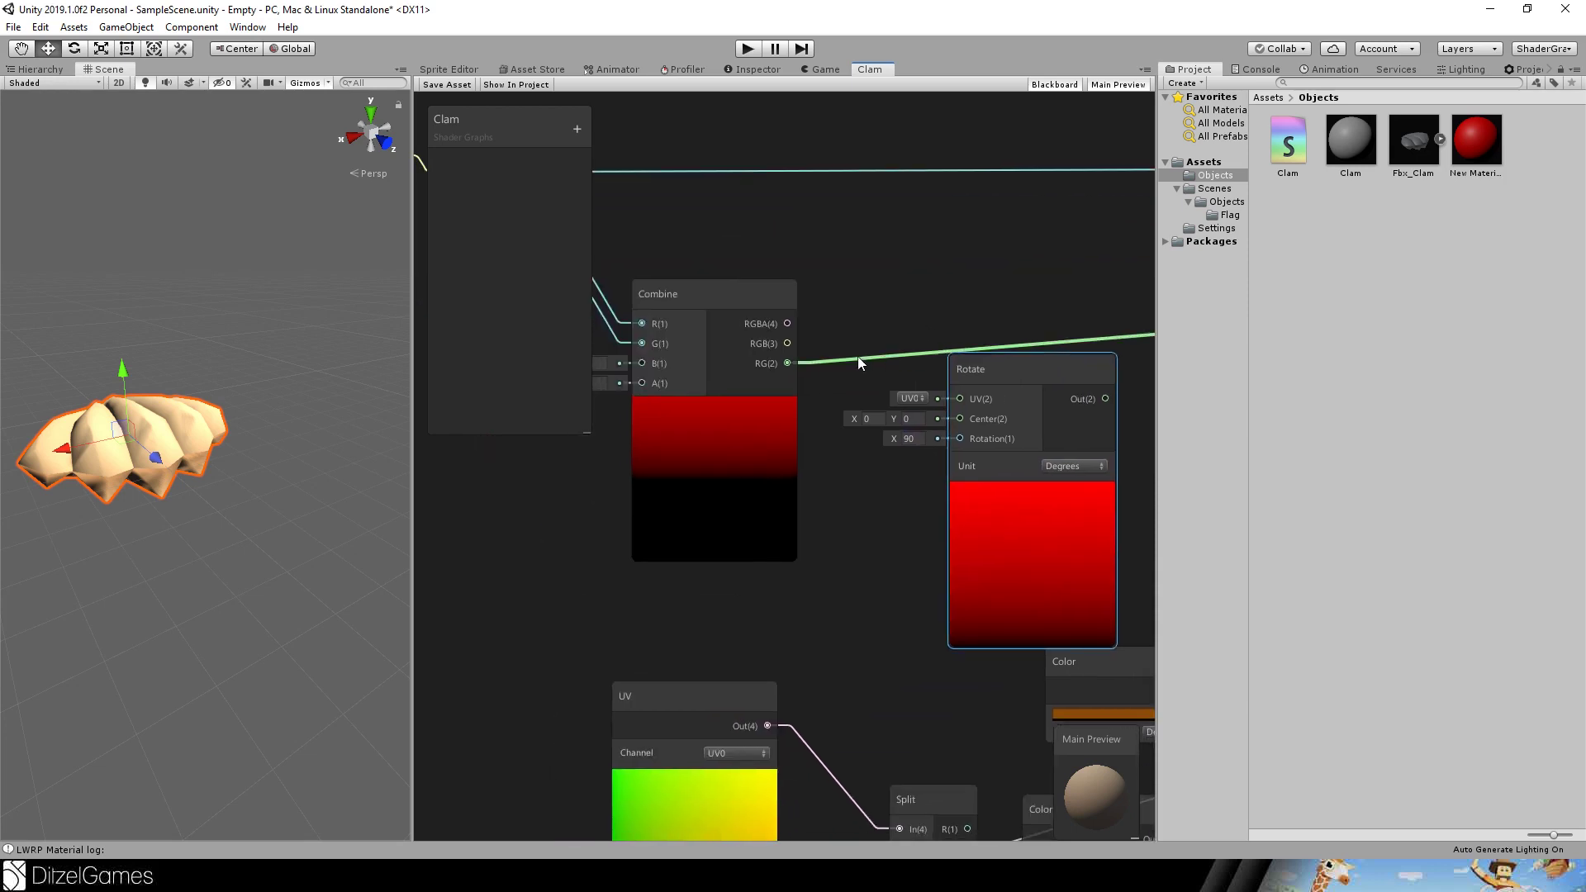
{"action": "left_click_drag", "start_coordinate": [787, 362], "coordinate": [948, 396]}
{"action": "middle_click_drag", "start_coordinate": [1065, 304], "coordinate": [907, 290]}
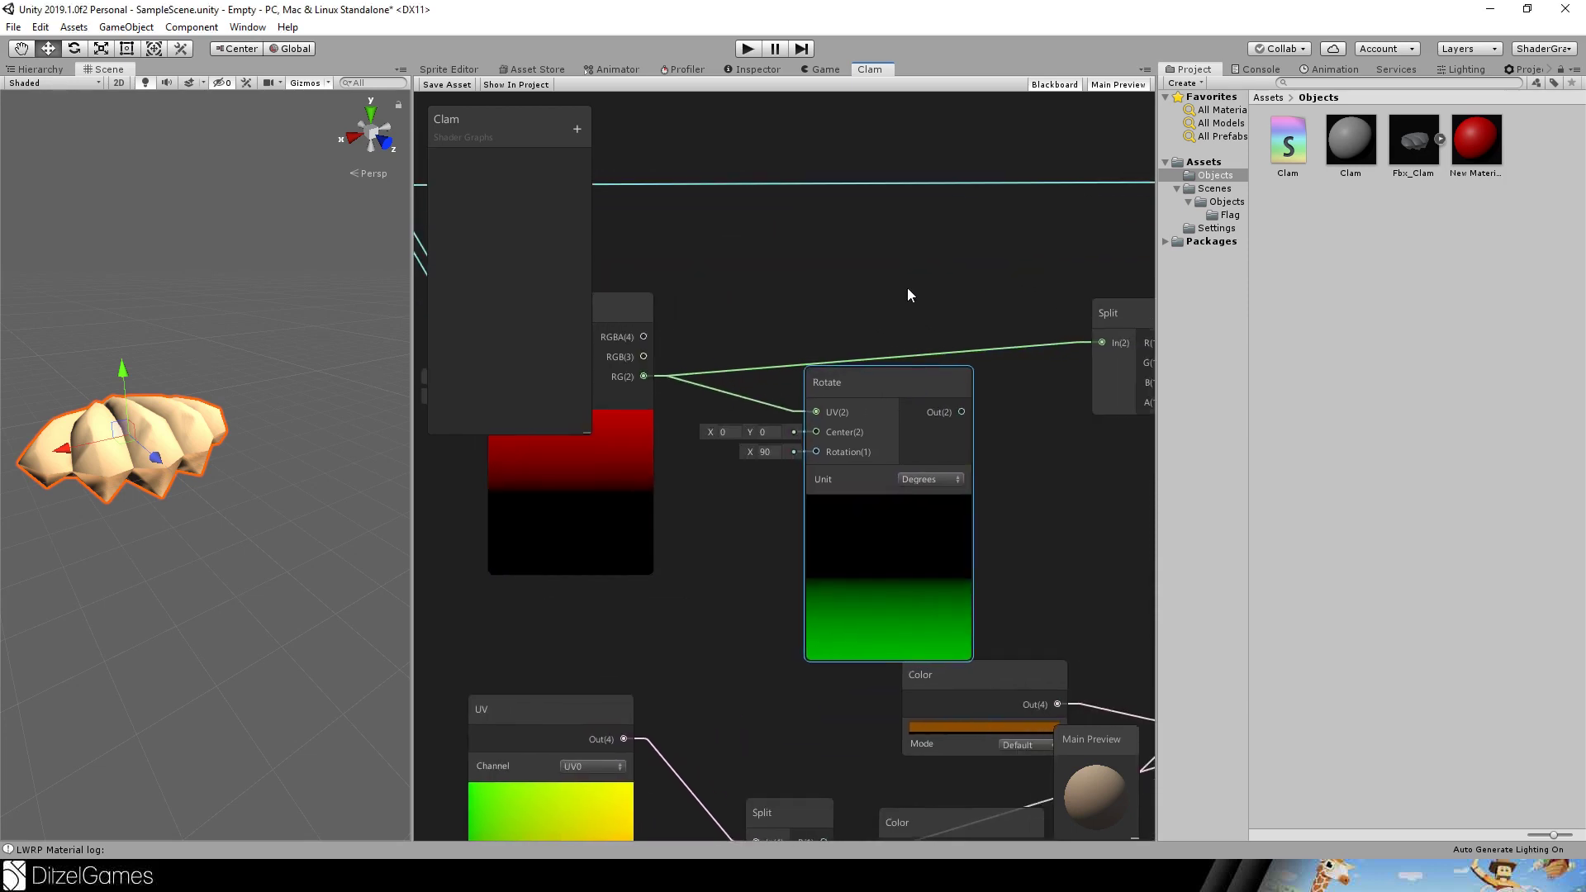
{"action": "left_click_drag", "start_coordinate": [952, 409], "coordinate": [1034, 346]}
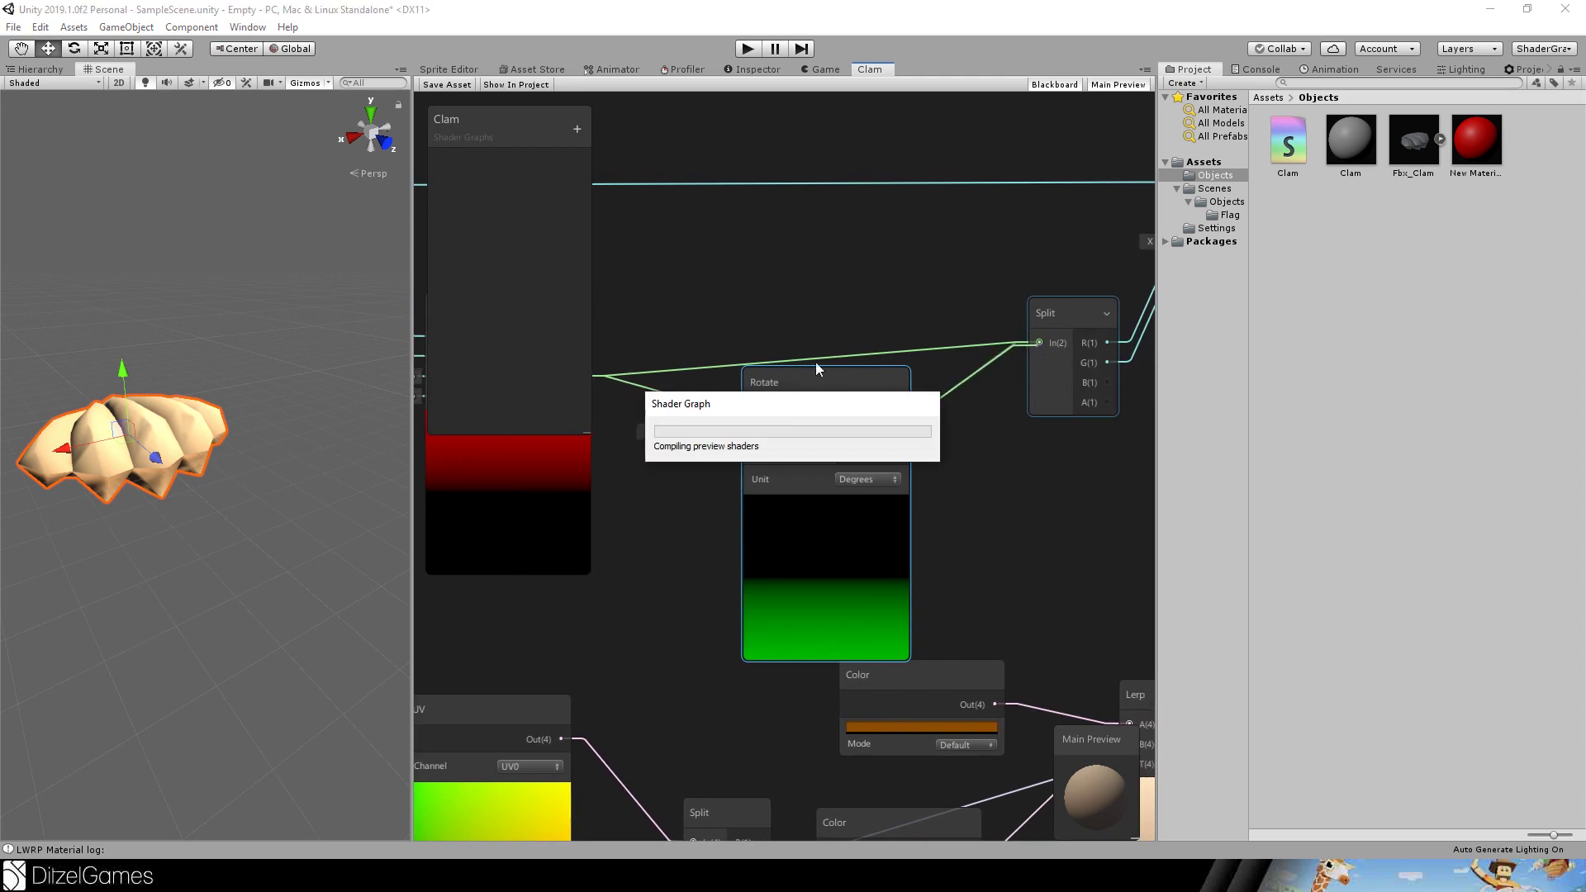
{"action": "middle_click_drag", "start_coordinate": [744, 282], "coordinate": [981, 298]}
{"action": "middle_click_drag", "start_coordinate": [664, 304], "coordinate": [847, 309]}
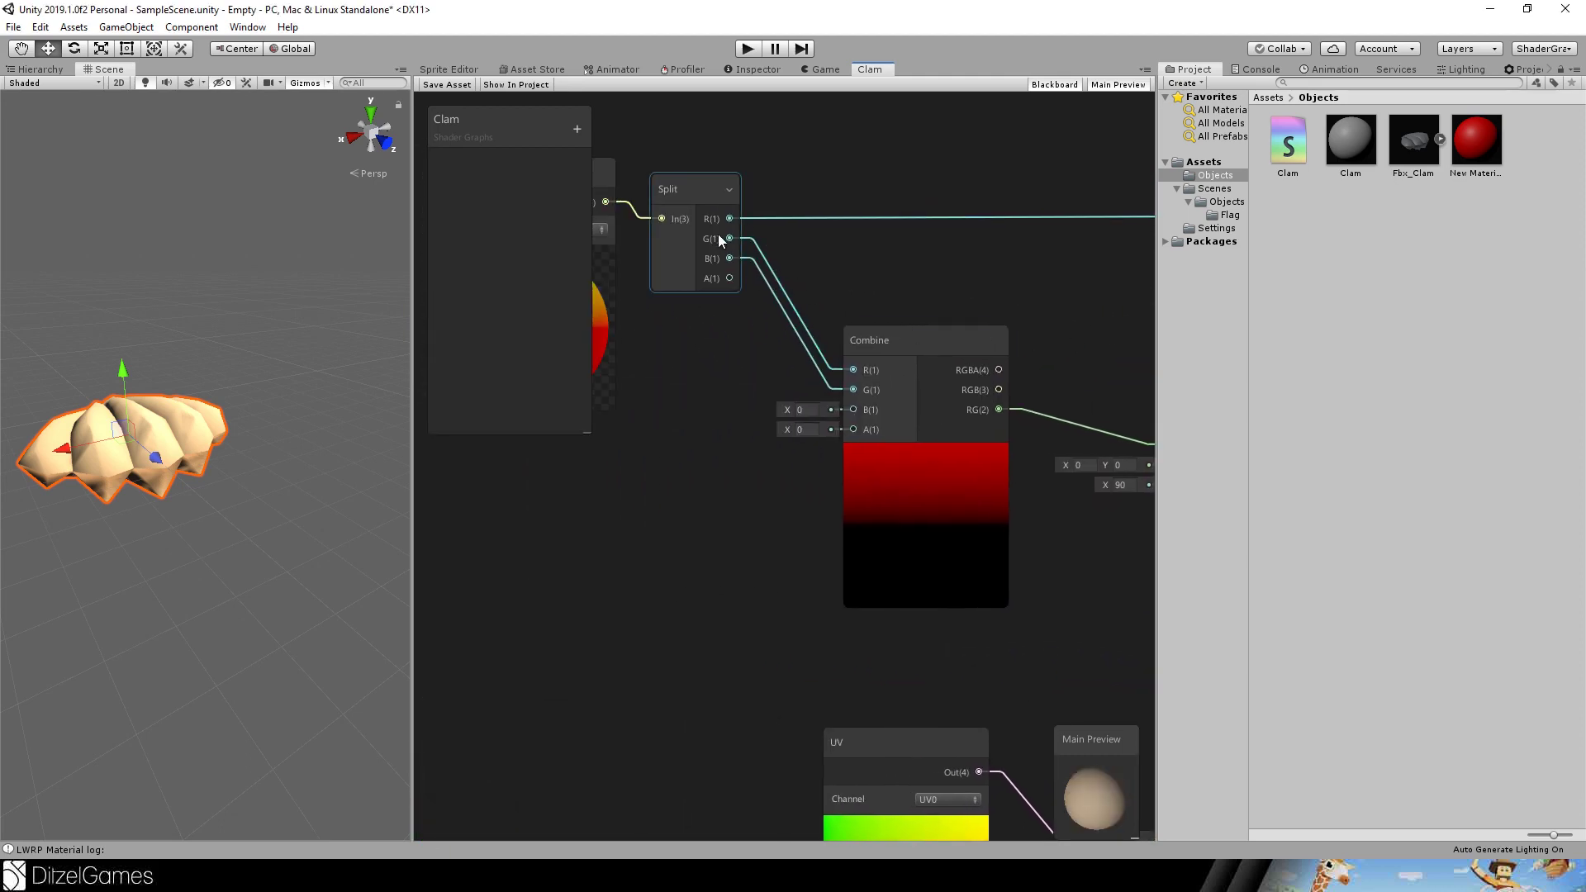
Save the shader graph and orbit the Scene view to inspect the rotated clam.
{"action": "left_click", "coordinate": [448, 86]}
{"action": "middle_click_drag", "start_coordinate": [125, 284], "coordinate": [211, 315]}
{"action": "left_click_drag", "start_coordinate": [210, 313], "coordinate": [179, 312], "text": "alt"}
{"action": "middle_click_drag", "start_coordinate": [178, 311], "coordinate": [188, 322]}
{"action": "middle_click_drag", "start_coordinate": [1025, 292], "coordinate": [531, 296]}
{"action": "middle_click_drag", "start_coordinate": [1009, 504], "coordinate": [446, 358]}
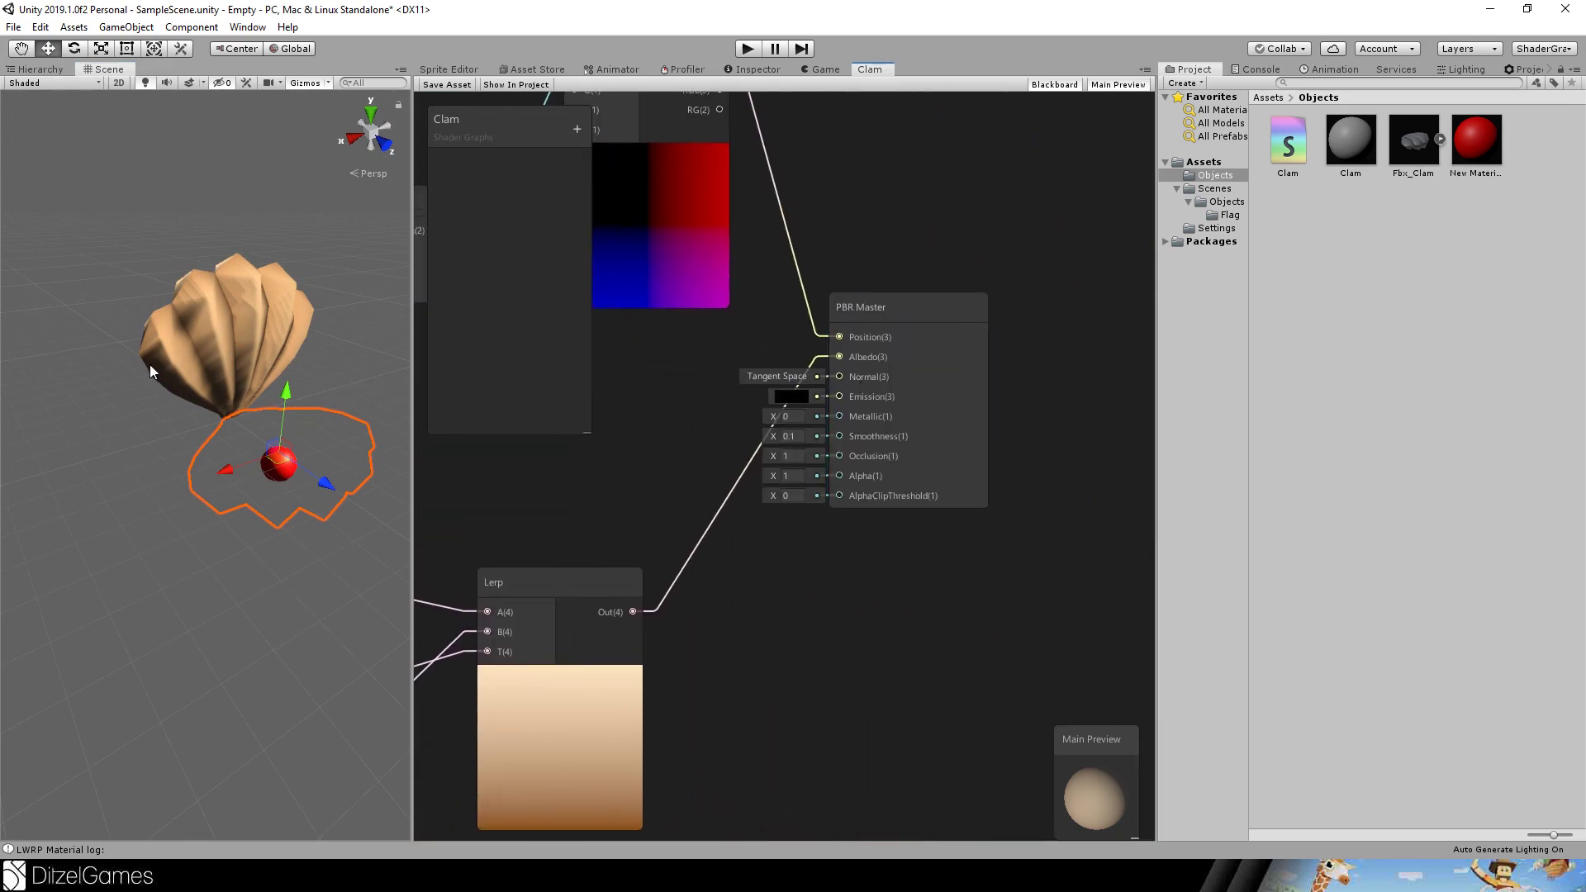
{"action": "right_click_drag", "start_coordinate": [232, 505], "coordinate": [215, 527]}
{"action": "middle_click_drag", "start_coordinate": [215, 529], "coordinate": [206, 566]}
{"action": "right_click_drag", "start_coordinate": [124, 459], "coordinate": [218, 487]}
{"action": "middle_click_drag", "start_coordinate": [218, 487], "coordinate": [64, 429]}
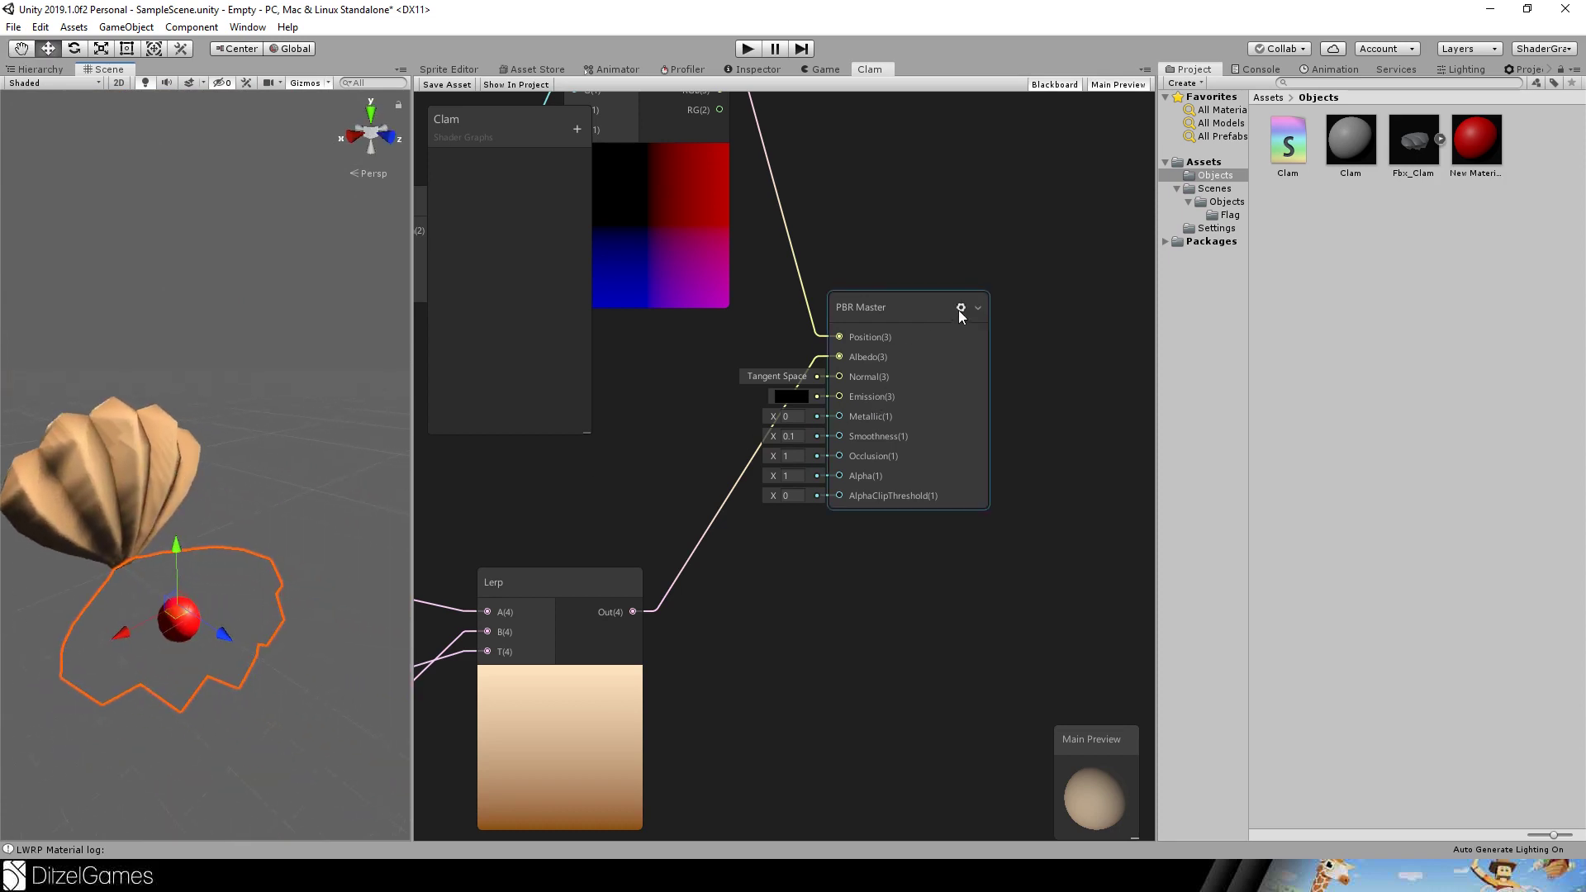
Enable Two Sided in the PBR Master settings and save the graph again.
{"action": "left_click", "coordinate": [960, 309]}
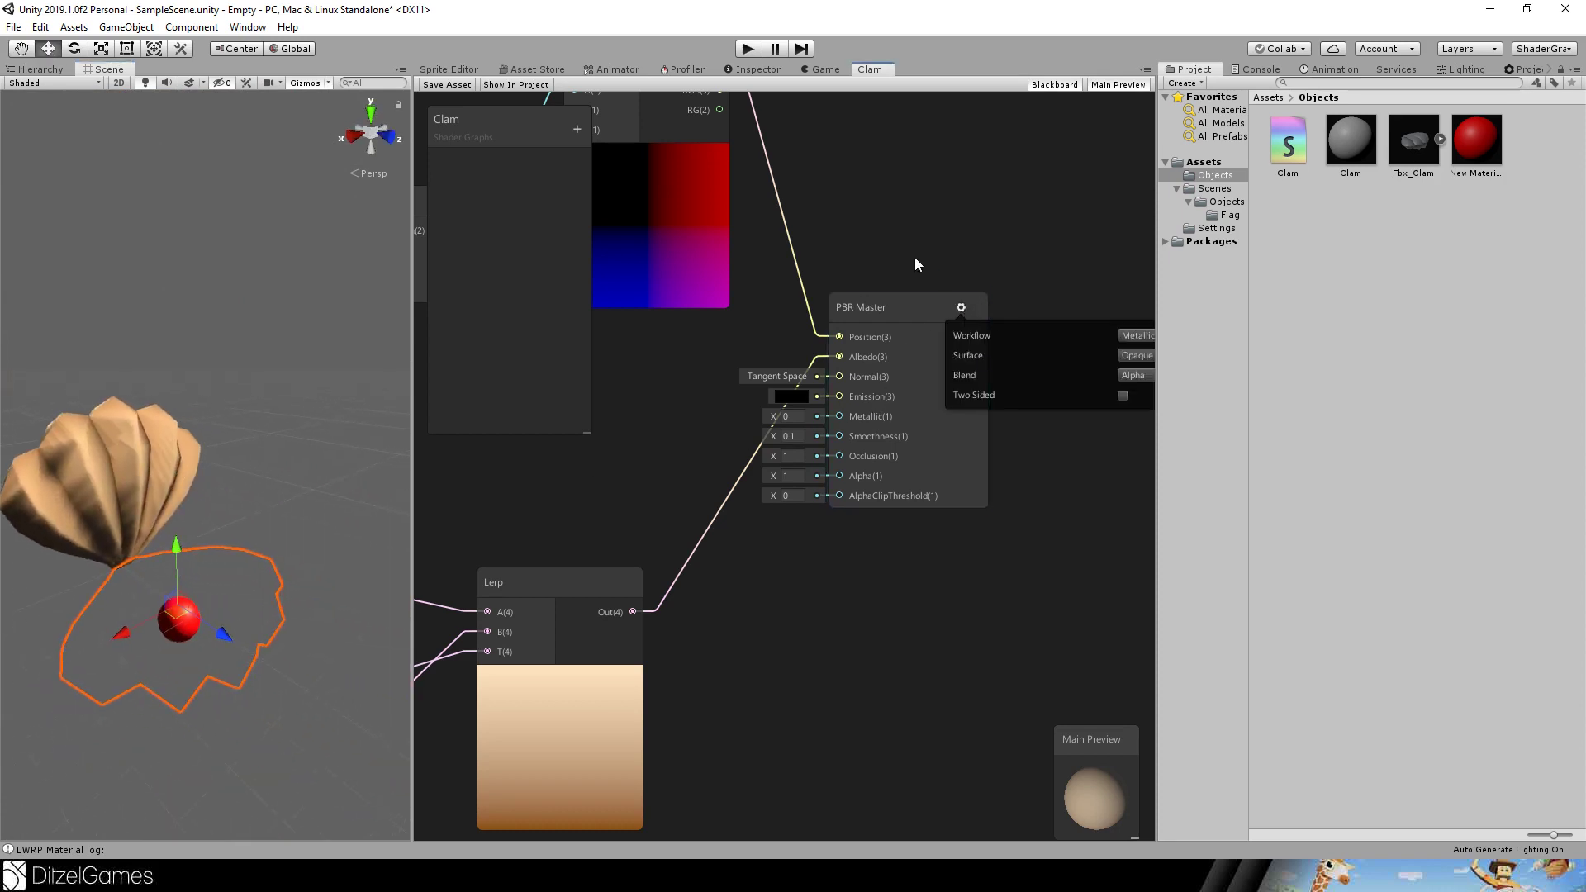
{"action": "middle_click_drag", "start_coordinate": [994, 260], "coordinate": [796, 287]}
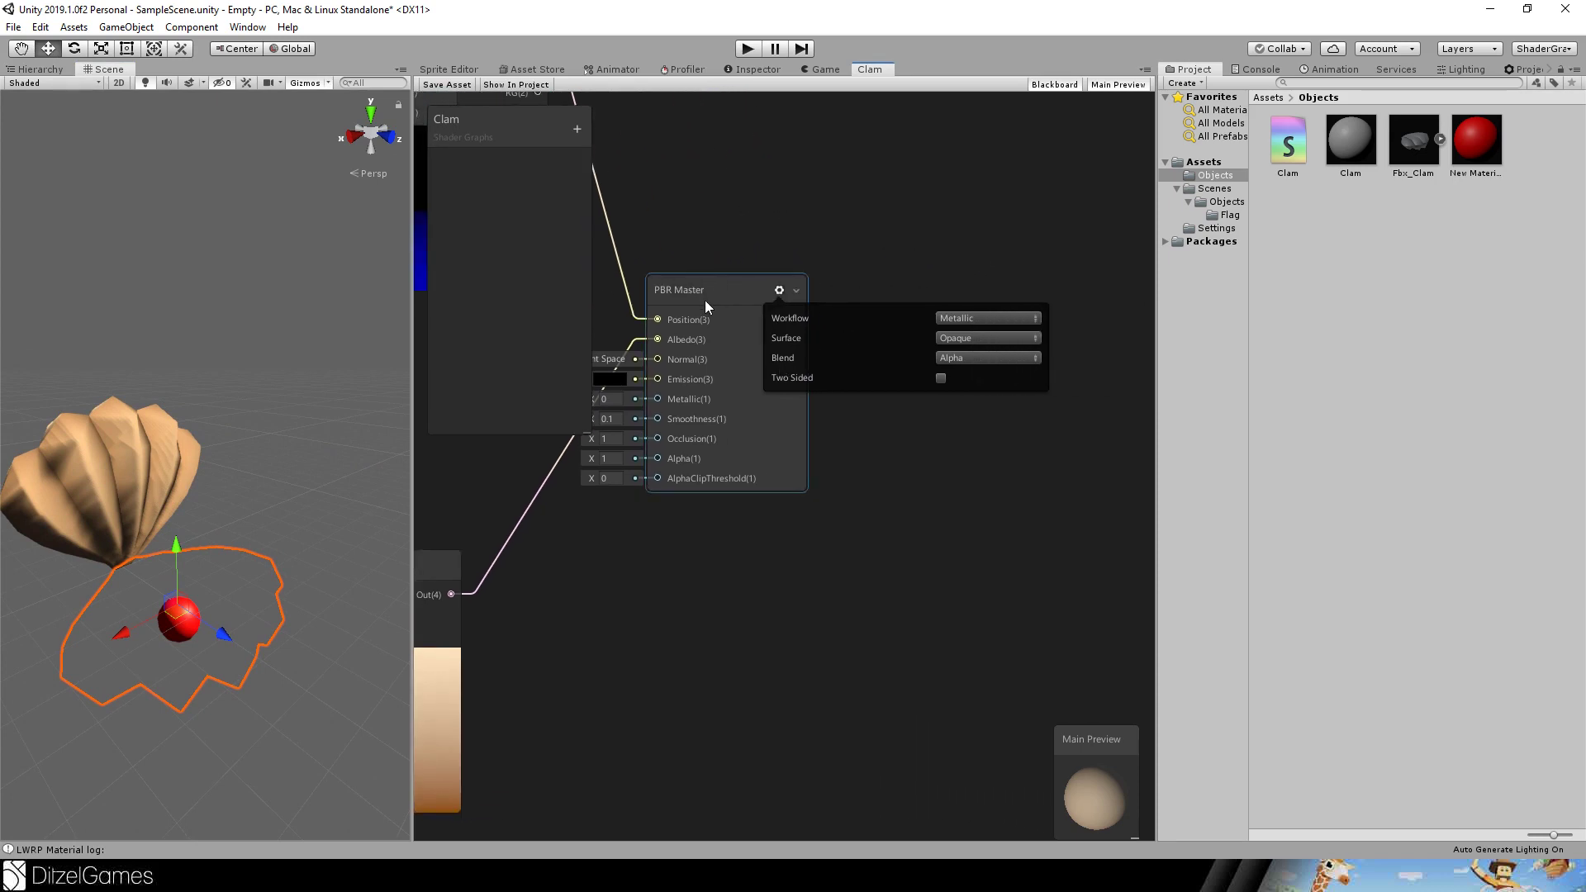
{"action": "left_click", "coordinate": [940, 378]}
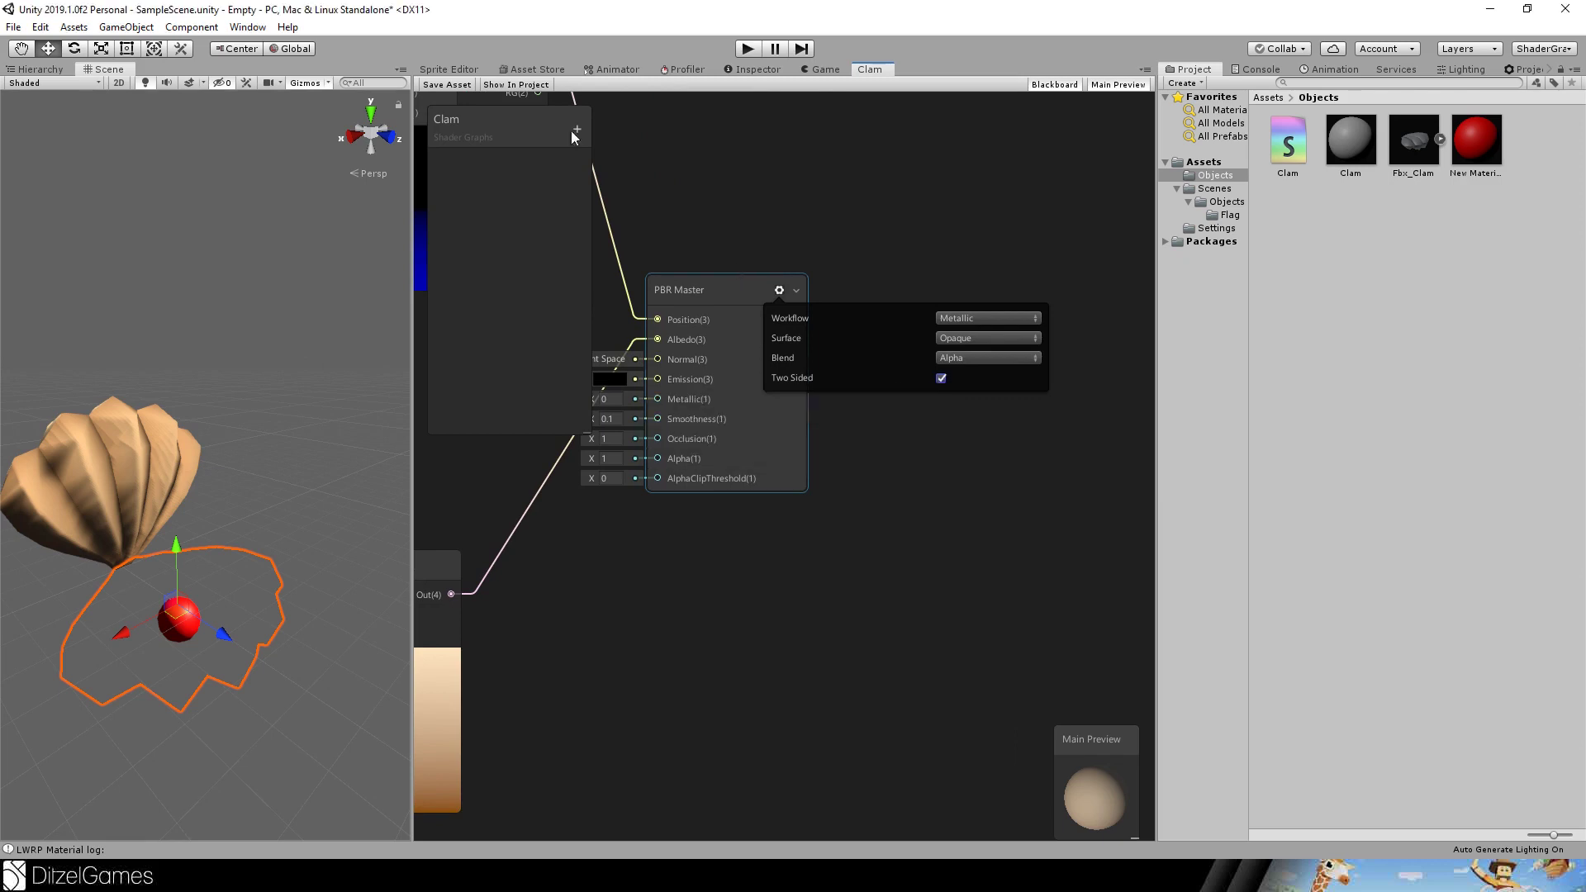
{"action": "left_click", "coordinate": [444, 89]}
{"action": "middle_click_drag", "start_coordinate": [162, 372], "coordinate": [385, 301]}
{"action": "mouse_move", "coordinate": [609, 522]}
{"action": "middle_mouse_down"}
{"action": "mouse_move", "coordinate": [681, 499]}
{"action": "mouse_move", "coordinate": [1208, 526]}
{"action": "mouse_move", "coordinate": [1305, 553]}
{"action": "middle_mouse_up"}
{"action": "middle_click_drag", "start_coordinate": [979, 463], "coordinate": [1098, 503]}
{"action": "mouse_move", "coordinate": [239, 370]}
{"action": "middle_mouse_down"}
{"action": "mouse_move", "coordinate": [177, 358]}
{"action": "mouse_move", "coordinate": [215, 362]}
{"action": "mouse_move", "coordinate": [326, 478]}
{"action": "middle_mouse_up"}
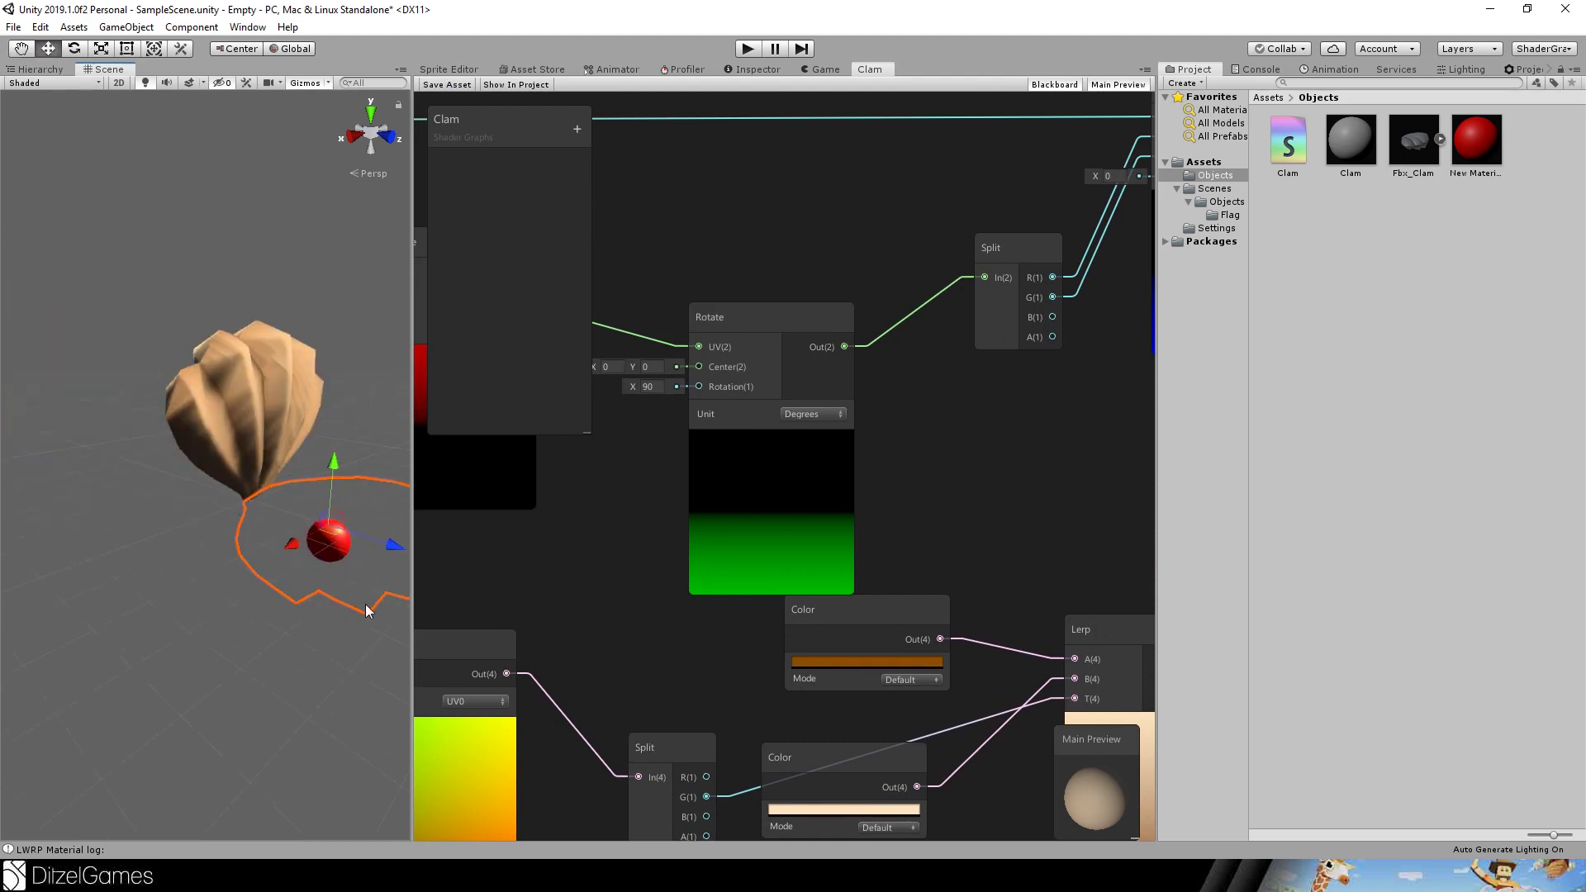
{"action": "middle_click_drag", "start_coordinate": [369, 611], "coordinate": [337, 609]}
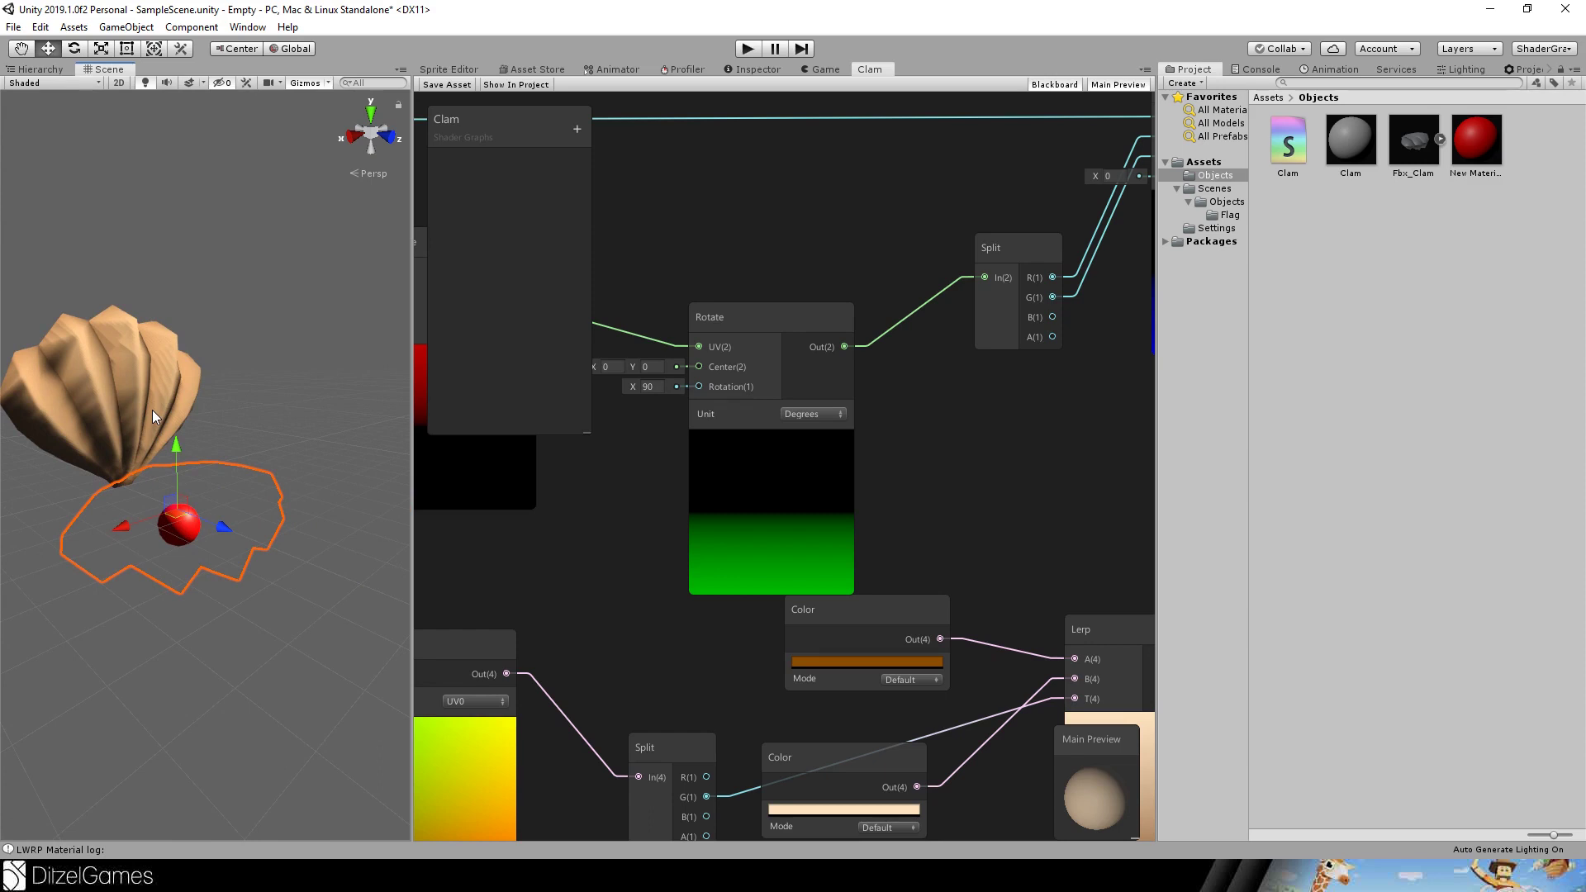
{"action": "middle_click_drag", "start_coordinate": [212, 353], "coordinate": [246, 449]}
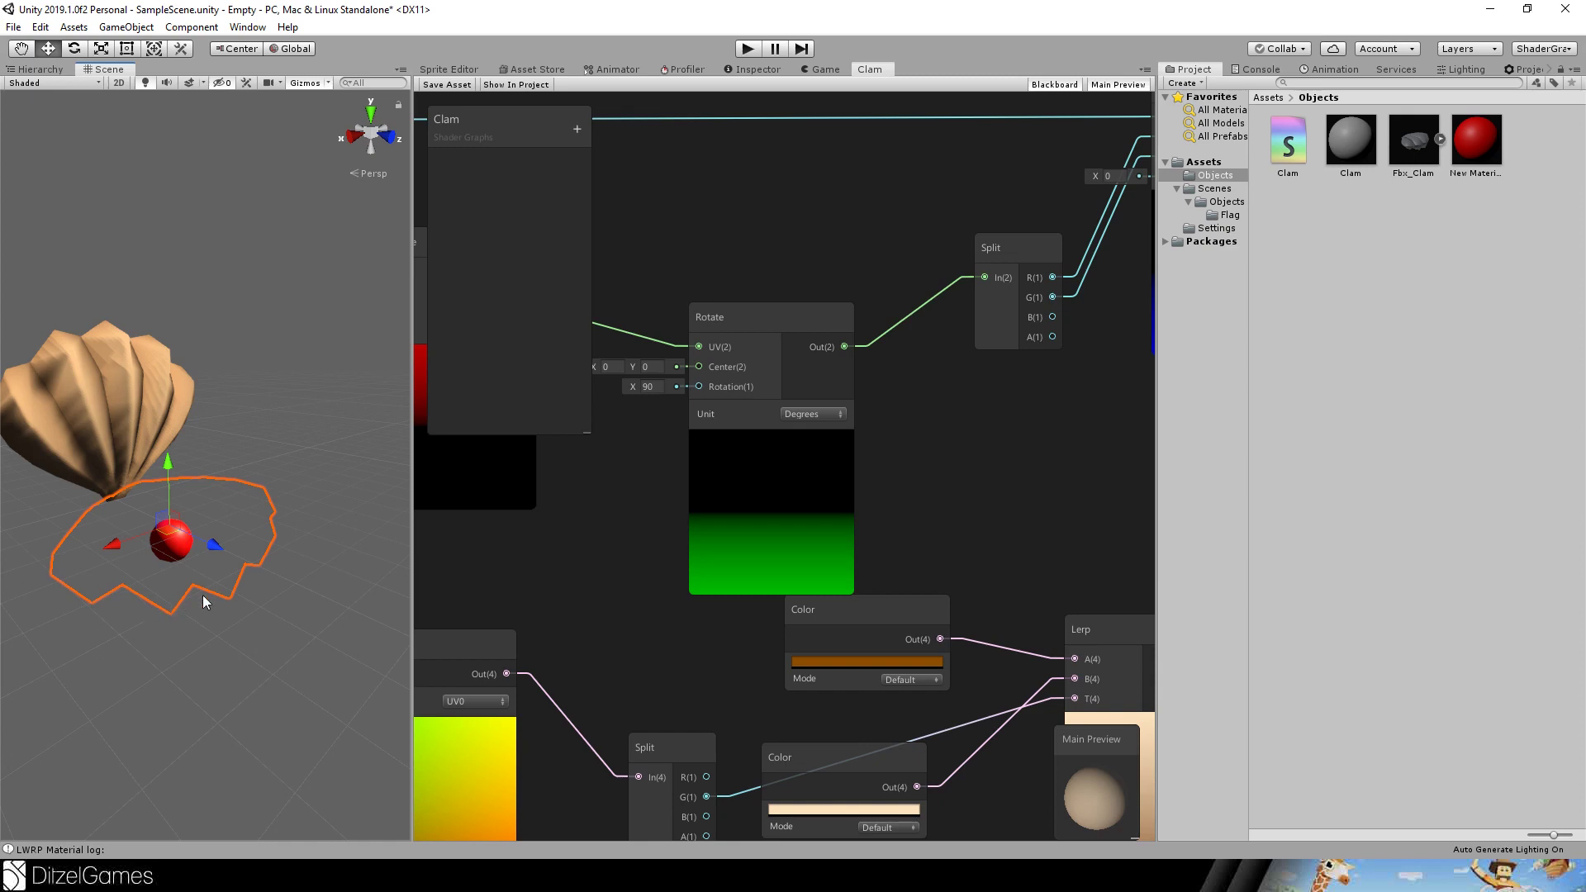
{"action": "middle_click_drag", "start_coordinate": [231, 436], "coordinate": [234, 482]}
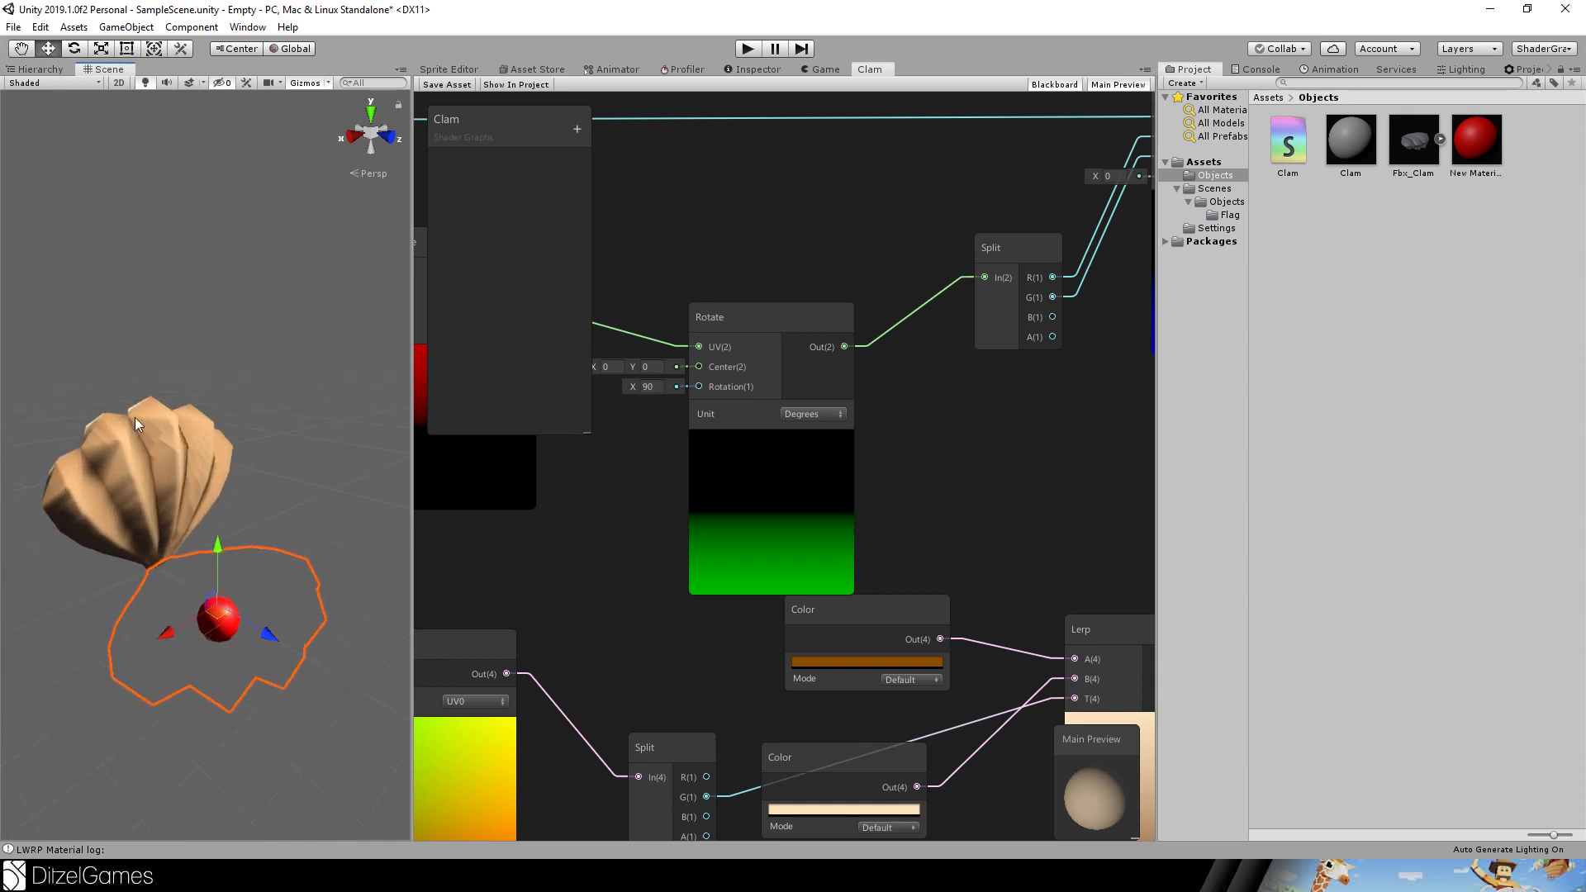
{"action": "scroll", "coordinate": [679, 271], "scroll_direction": "down", "scroll_amount": 5}
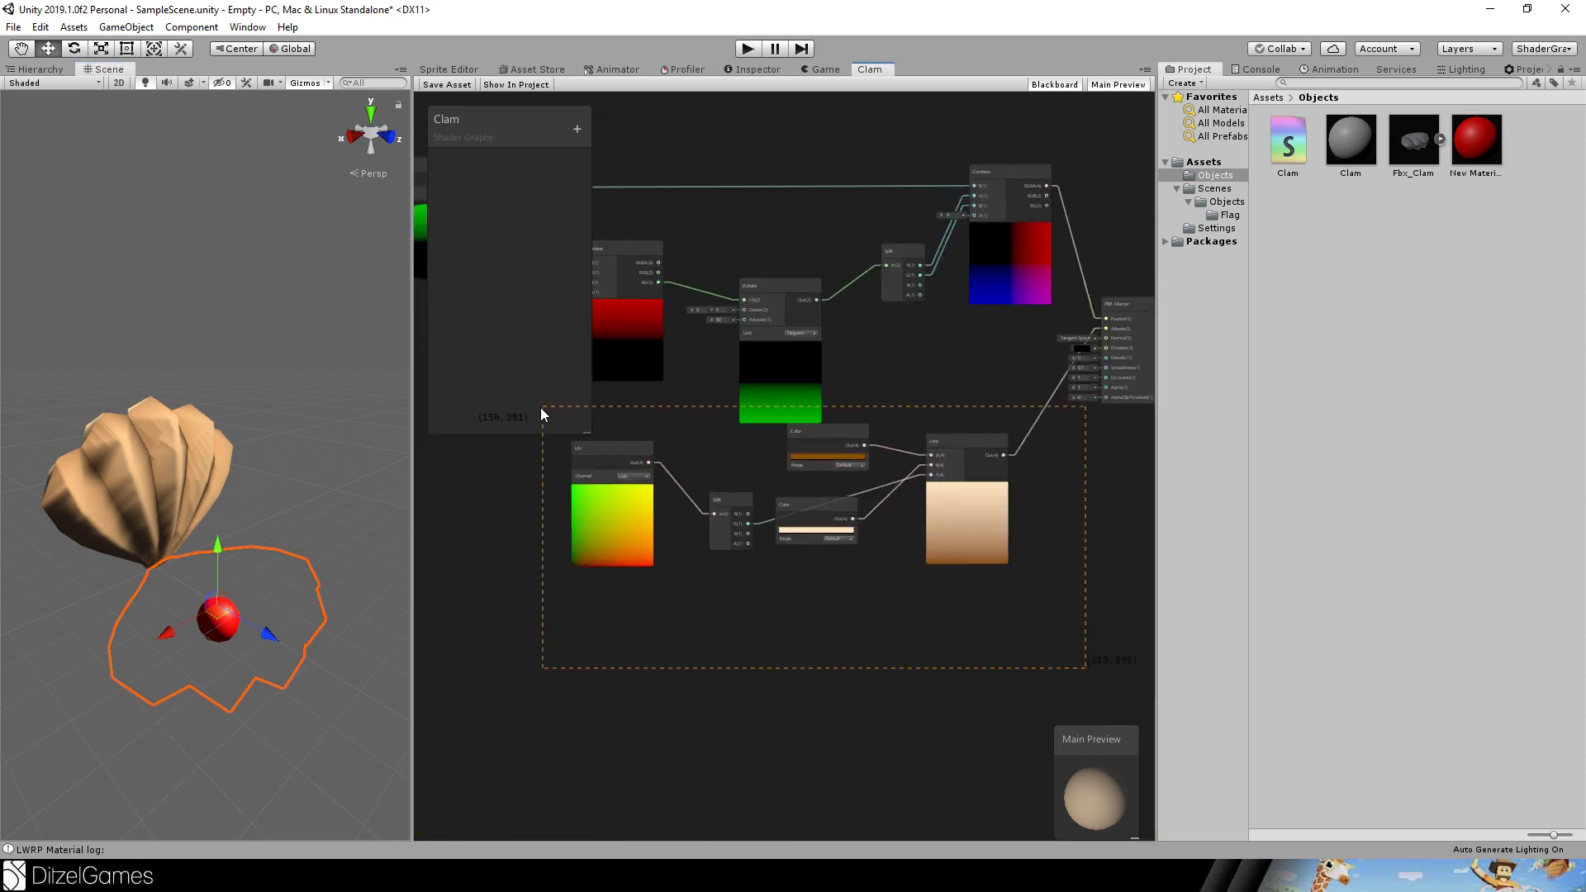
Move the Rotate, UV, Split, Color and Lerp nodes to clear space.
{"action": "left_click_drag", "start_coordinate": [541, 408], "coordinate": [542, 410]}
{"action": "left_click_drag", "start_coordinate": [629, 452], "coordinate": [662, 635]}
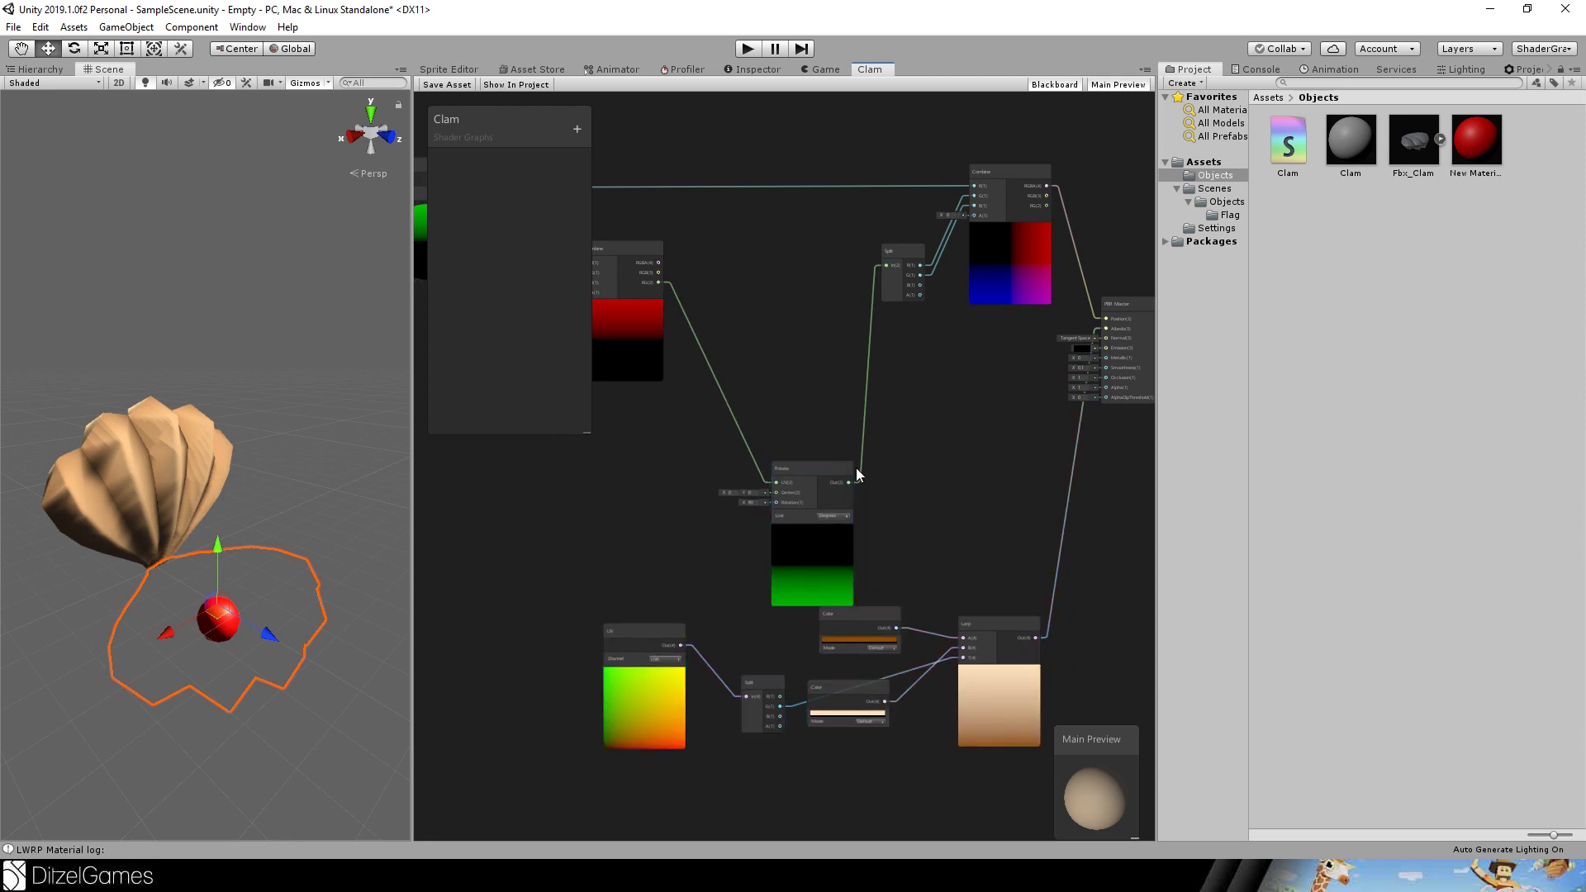
{"action": "left_click_drag", "start_coordinate": [816, 470], "coordinate": [787, 359]}
{"action": "middle_click_drag", "start_coordinate": [645, 477], "coordinate": [743, 412]}
{"action": "left_click", "coordinate": [692, 428]}
Add a new UV node feeding a new Split node.
{"action": "key", "text": "space"}
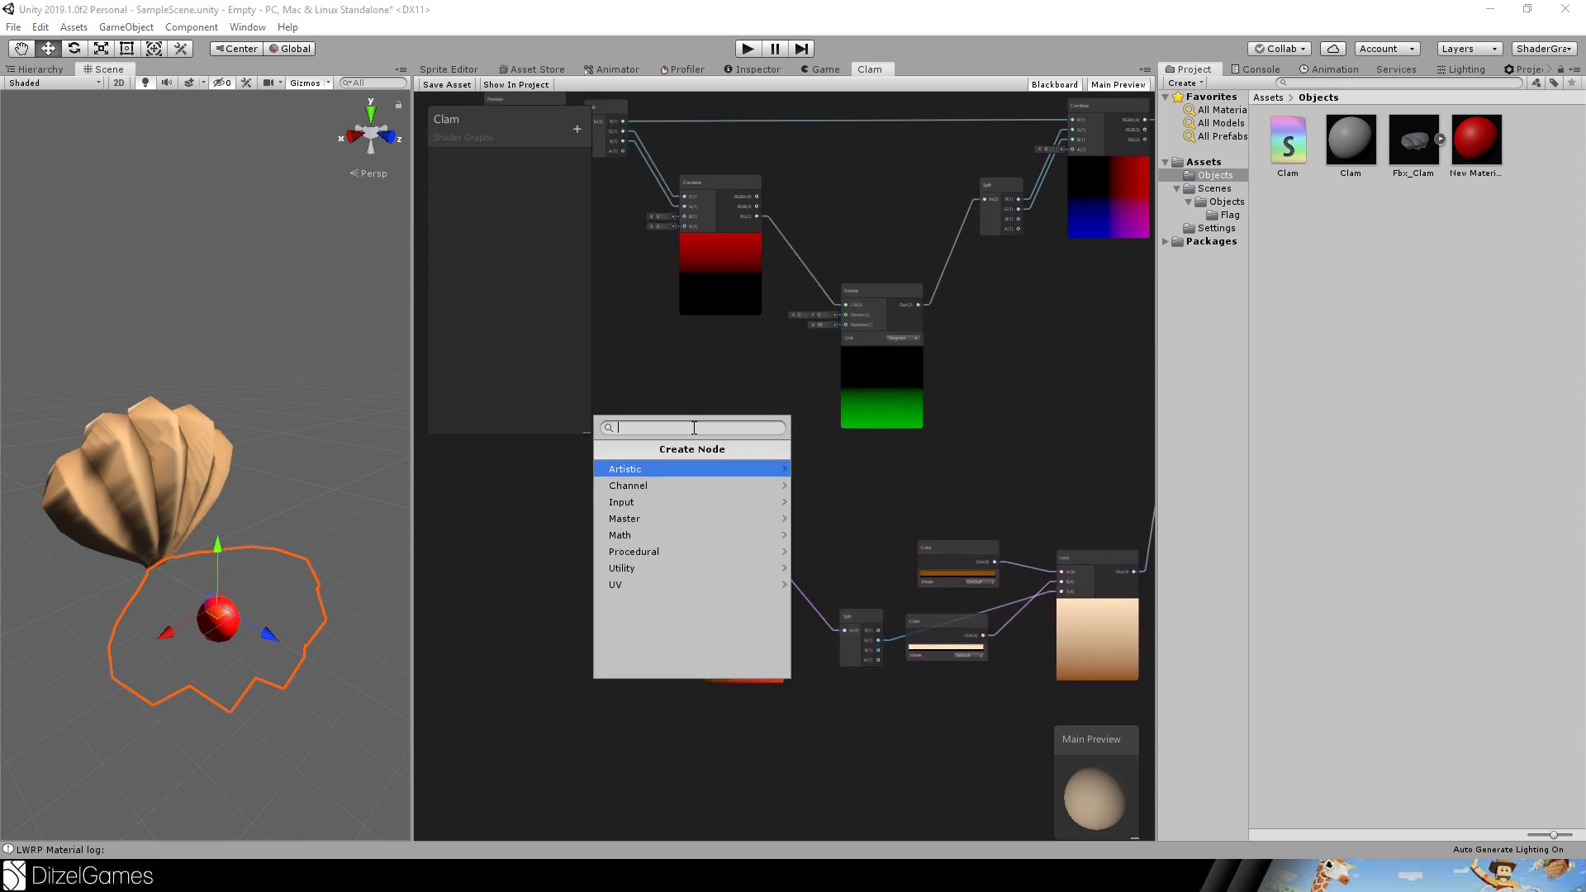
{"action": "type", "text": "uv"}
{"action": "key", "text": "Return"}
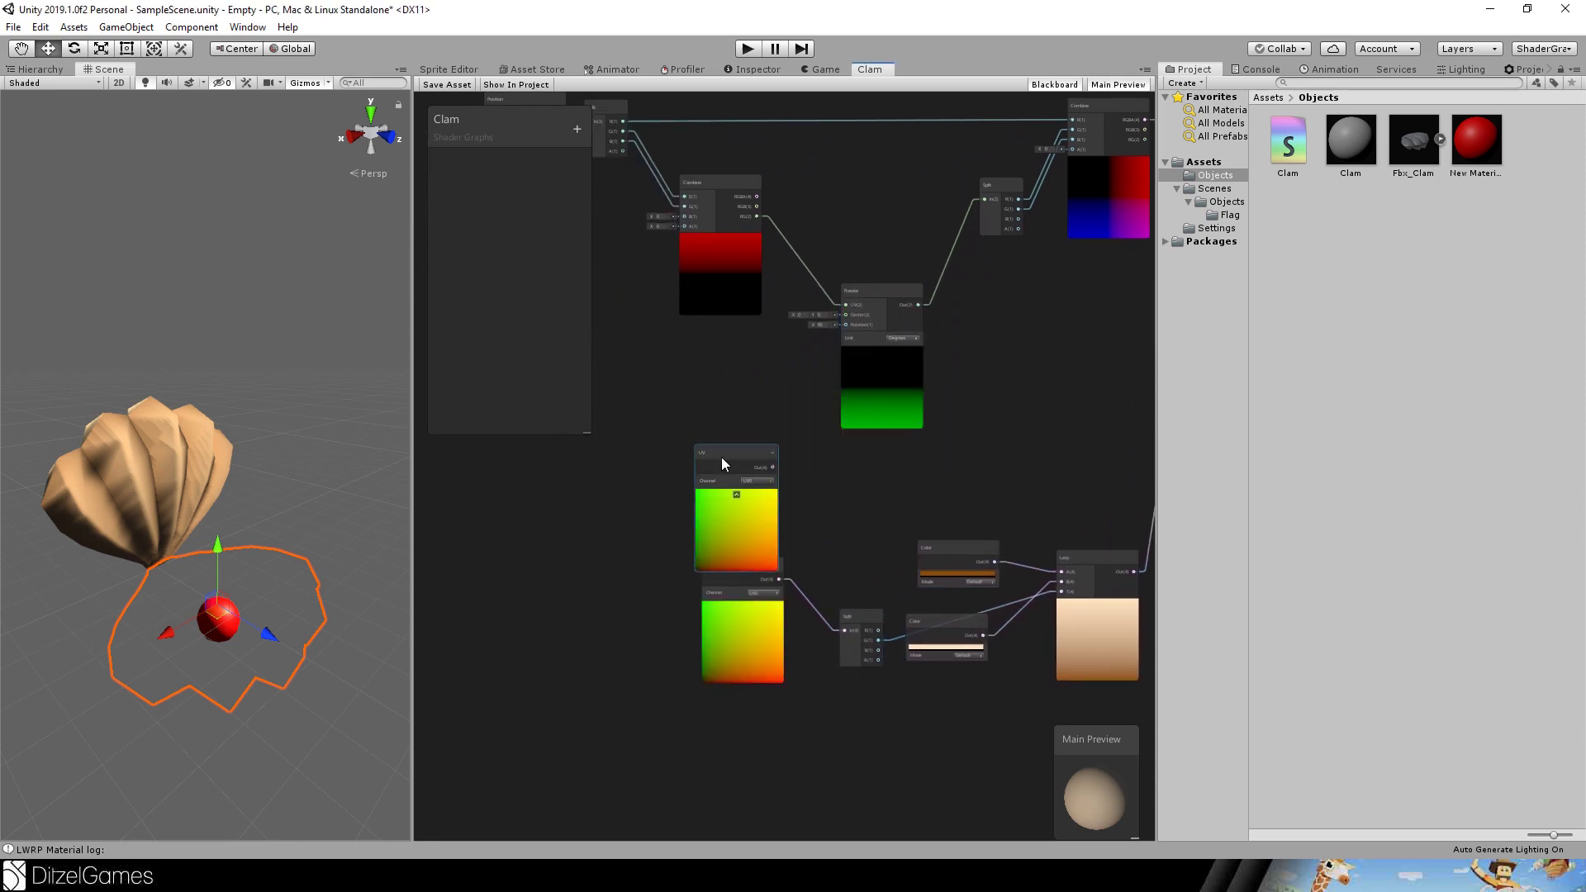
{"action": "left_click_drag", "start_coordinate": [722, 454], "coordinate": [580, 455]}
{"action": "left_click", "coordinate": [732, 447]}
{"action": "key", "text": "space"}
{"action": "type", "text": "sp"}
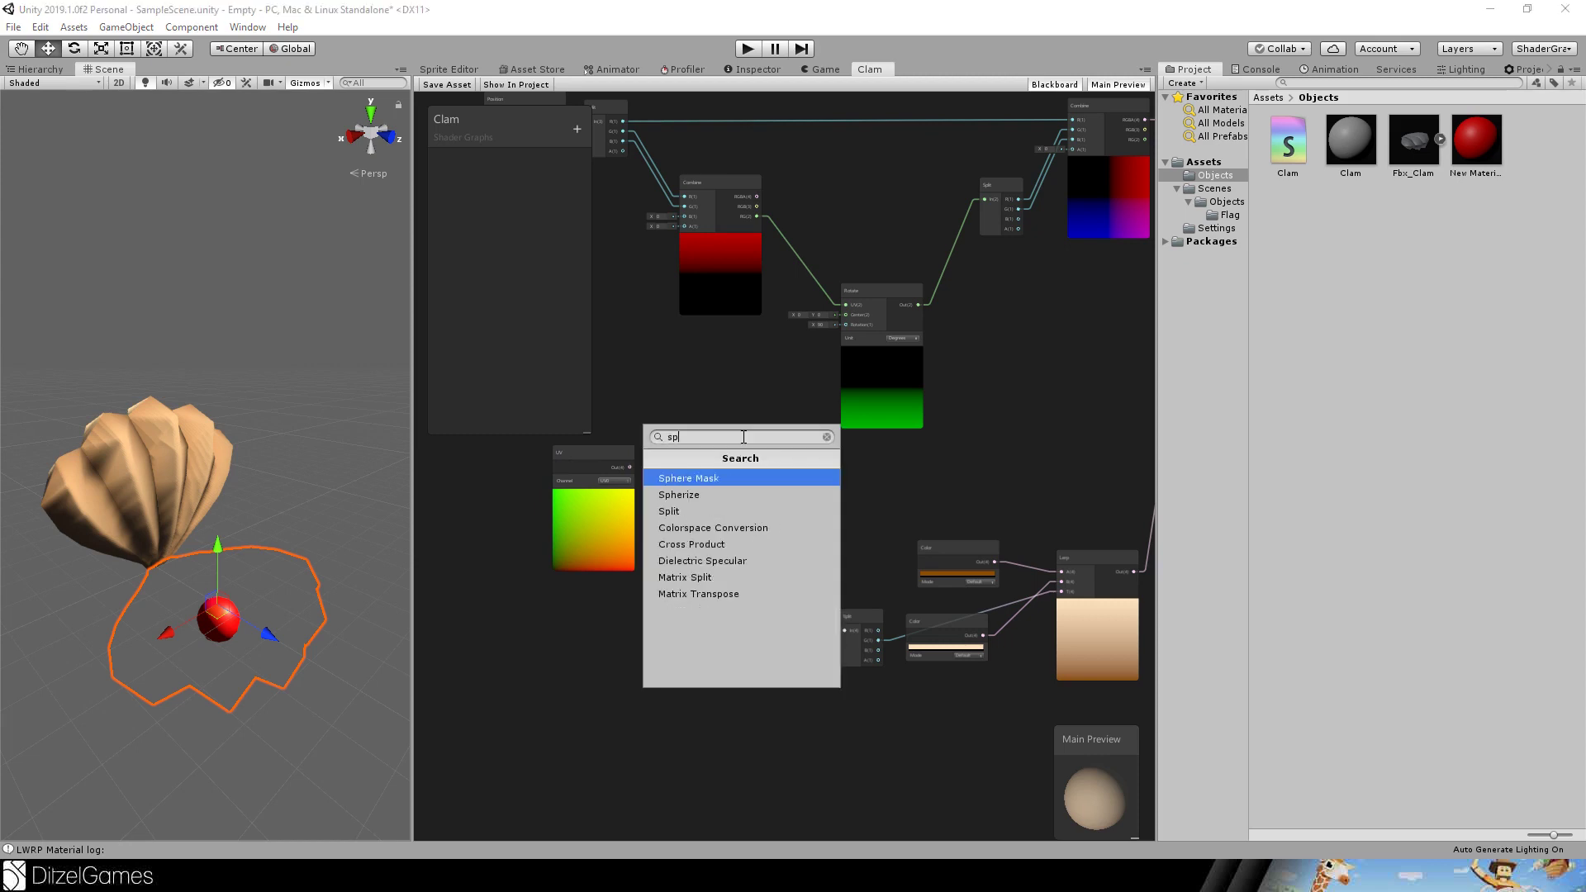
{"action": "type", "text": "l"}
{"action": "key", "text": "Return"}
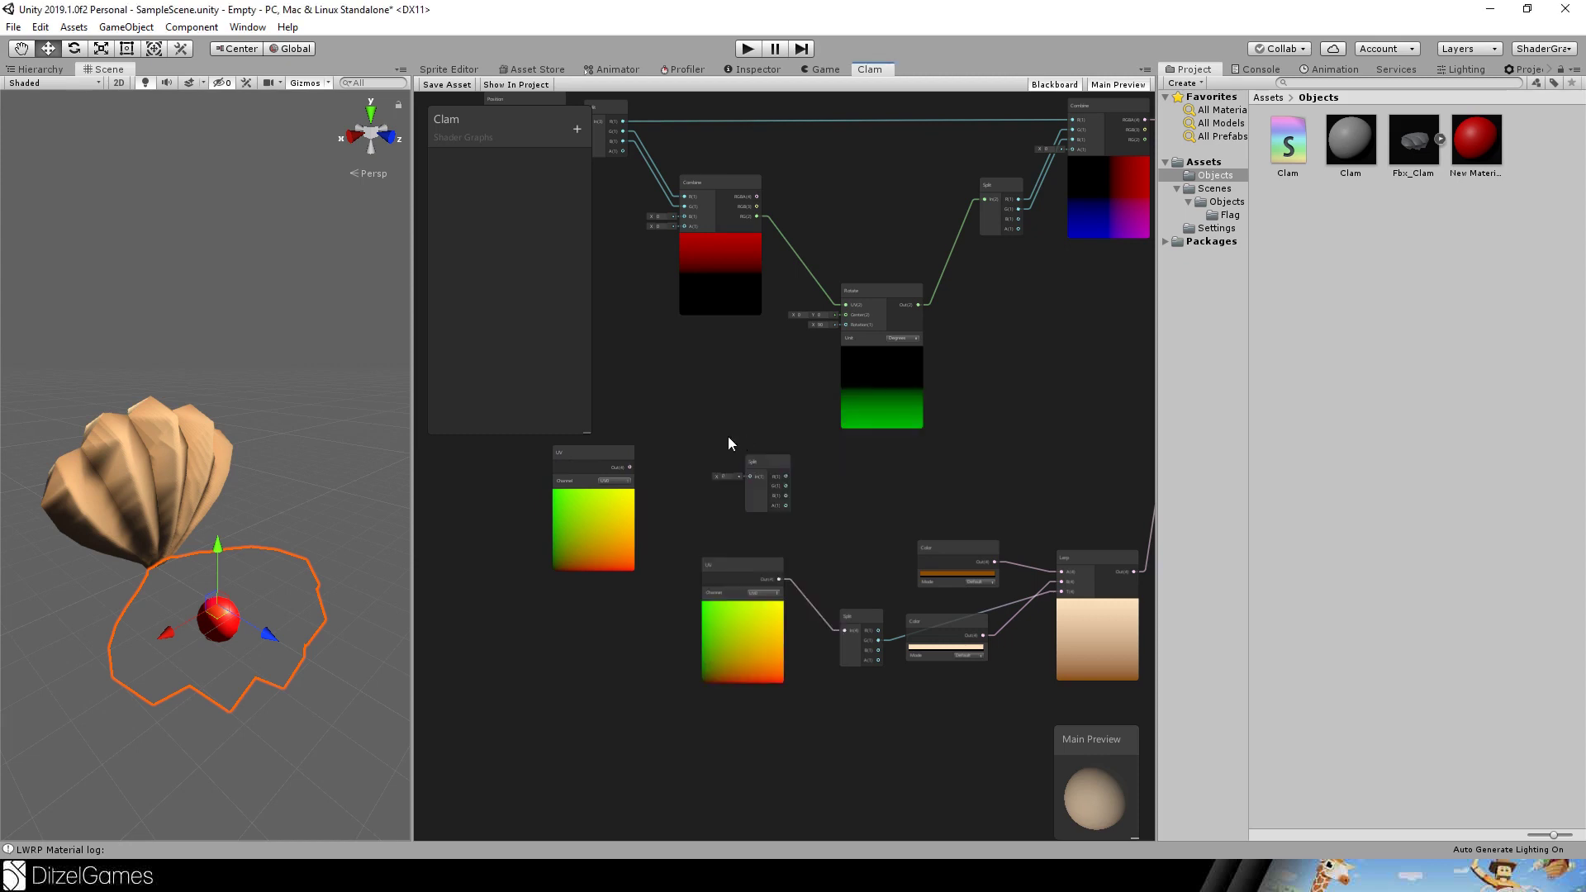
{"action": "middle_click_drag", "start_coordinate": [727, 436], "coordinate": [879, 379]}
{"action": "scroll", "coordinate": [879, 378], "scroll_direction": "up", "scroll_amount": 5}
{"action": "left_click_drag", "start_coordinate": [635, 460], "coordinate": [734, 414]}
Add a Step node with edge 0.5 driven by the Split's G channel.
{"action": "key", "text": "space"}
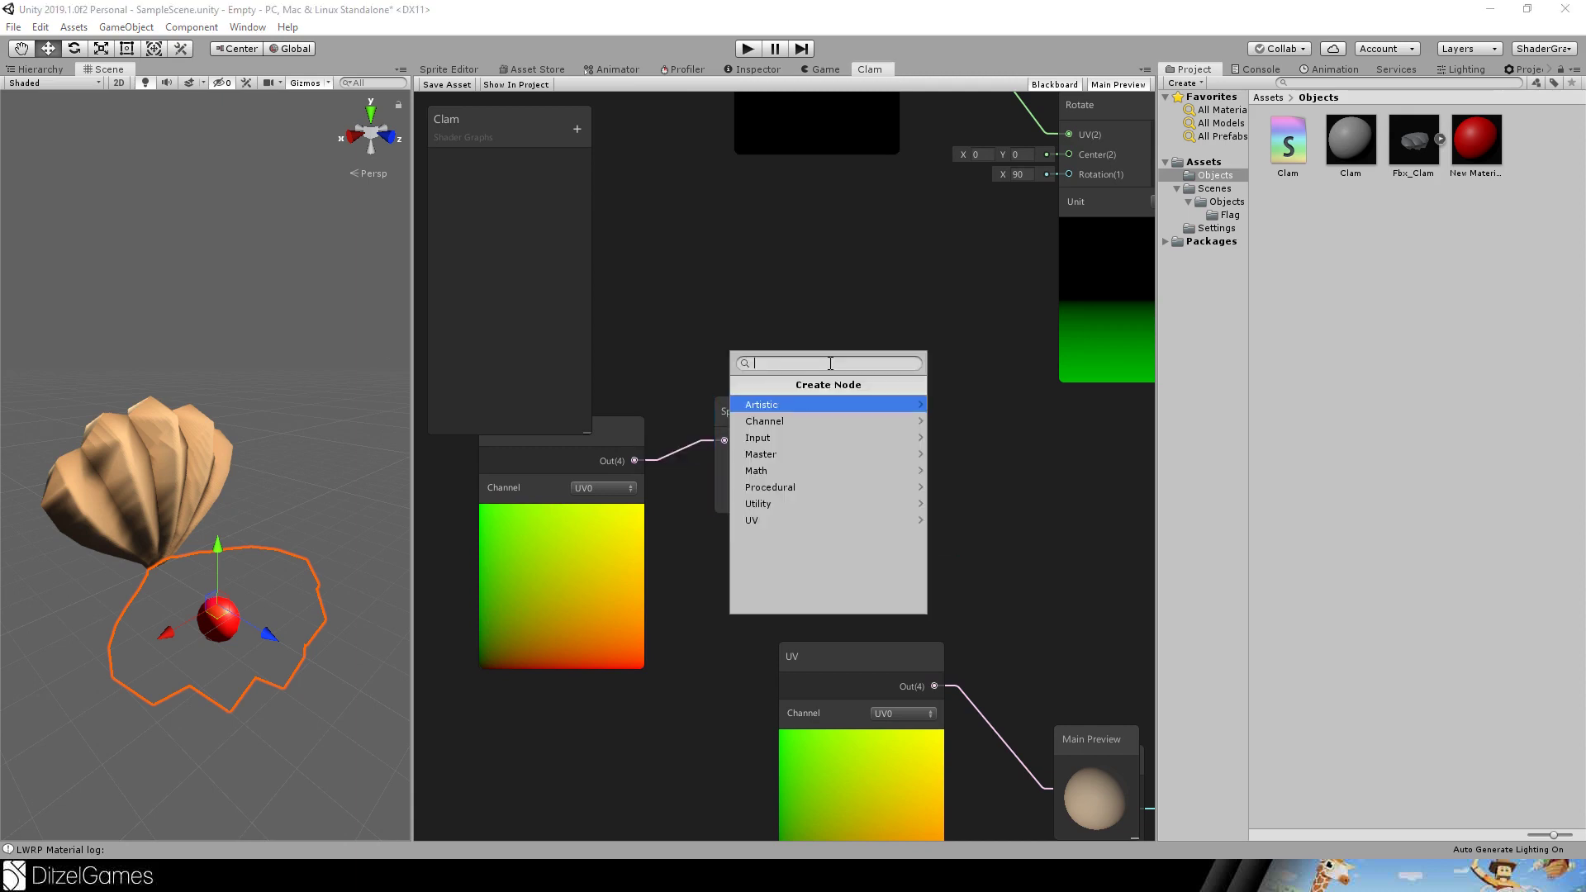
{"action": "type", "text": "step"}
{"action": "key", "text": "Return"}
{"action": "left_click", "coordinate": [757, 413]}
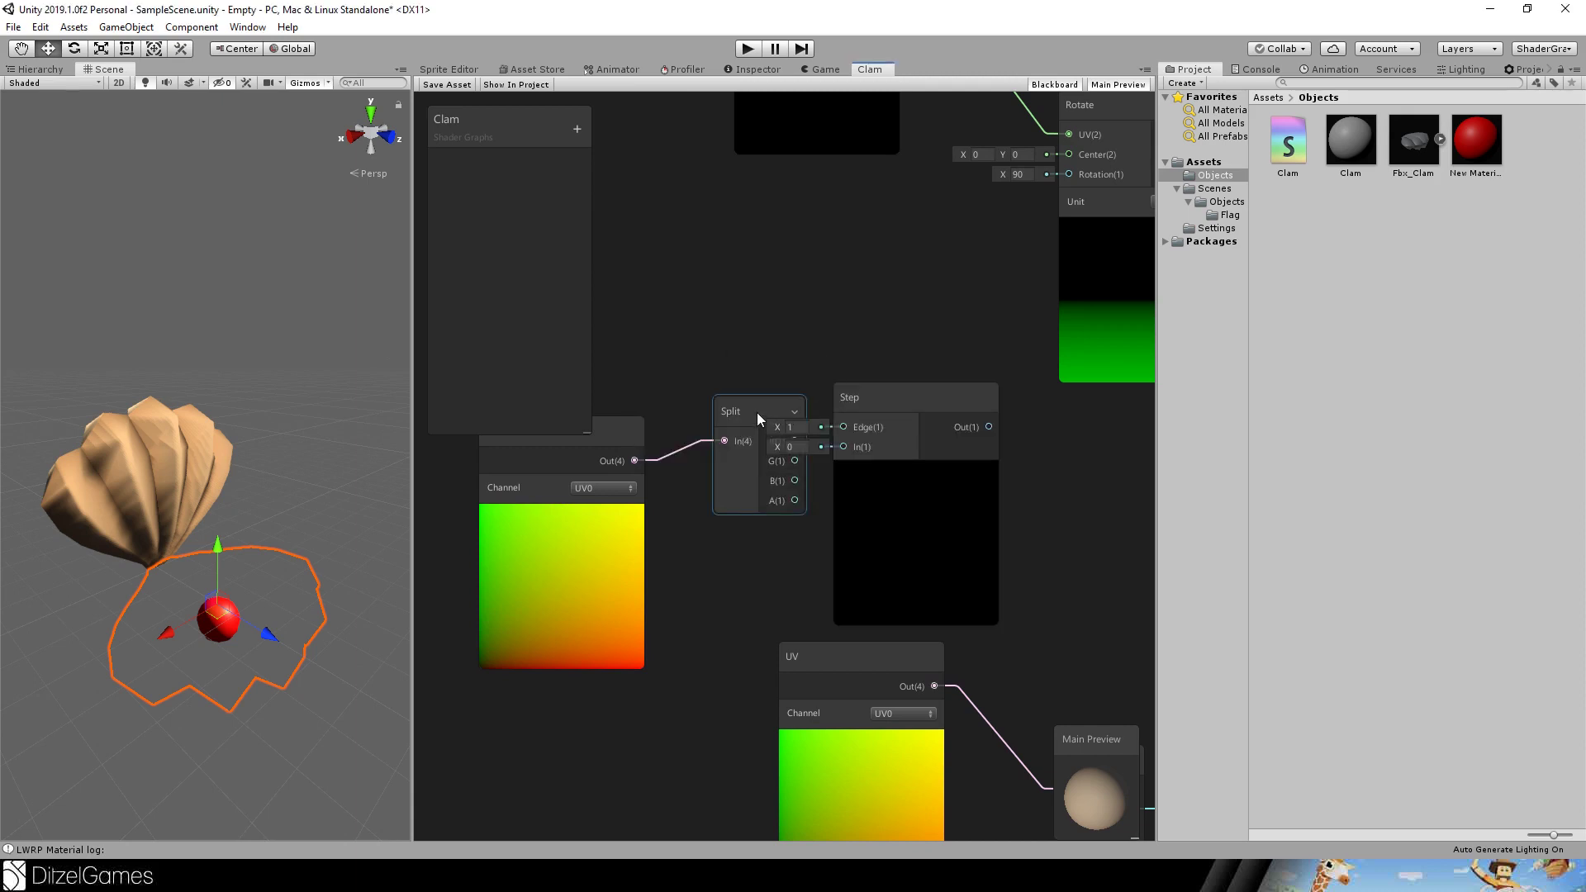
{"action": "left_click_drag", "start_coordinate": [757, 413], "coordinate": [843, 447]}
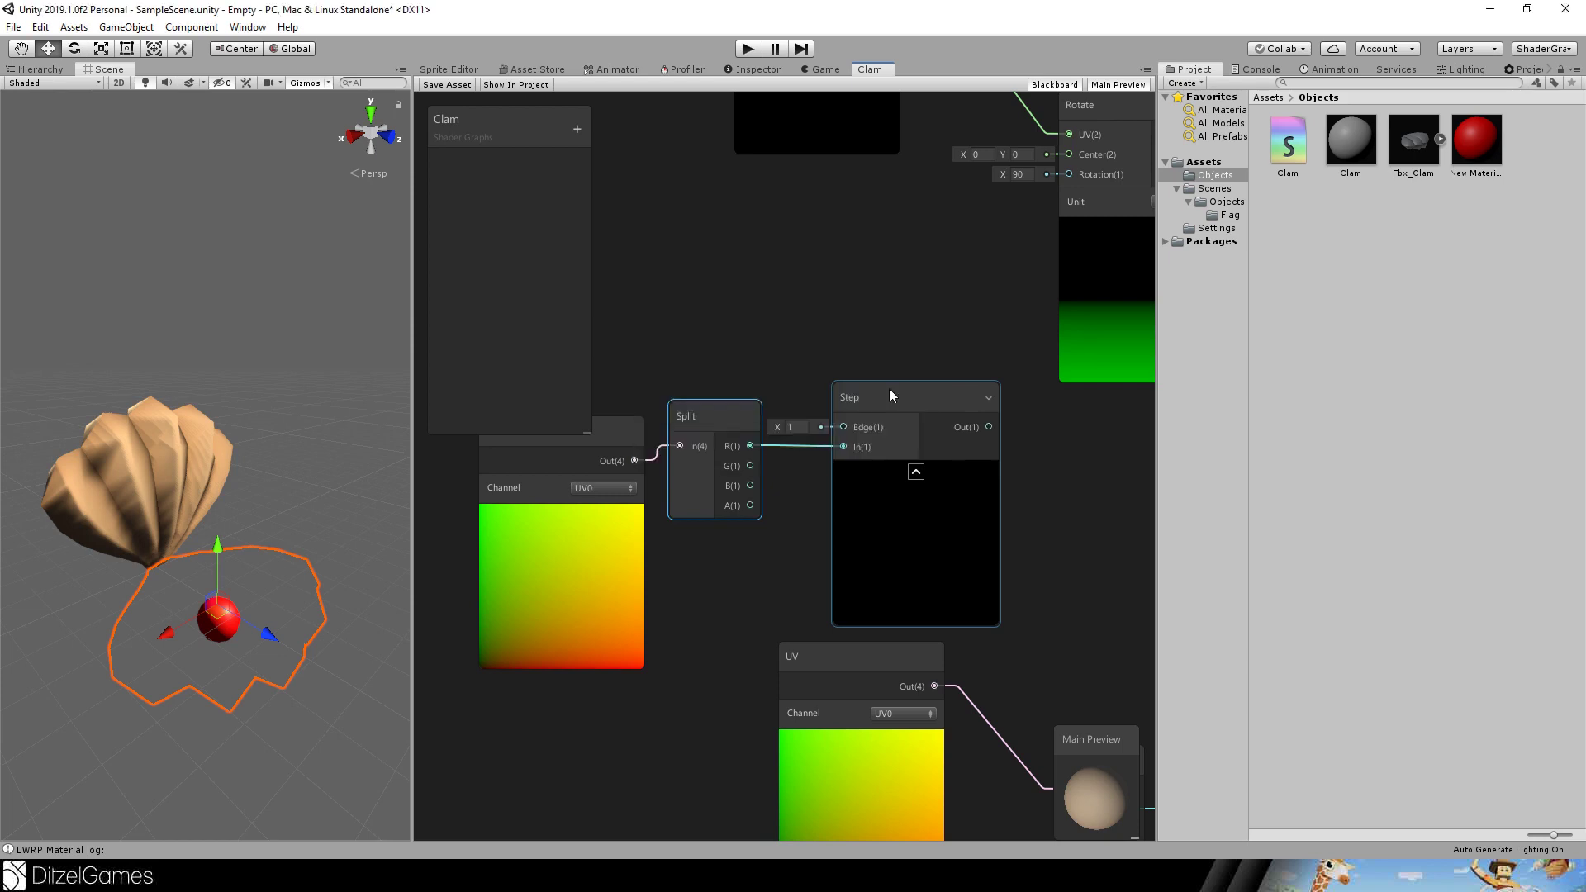
{"action": "left_click_drag", "start_coordinate": [898, 391], "coordinate": [920, 334]}
{"action": "left_click", "coordinate": [816, 371]}
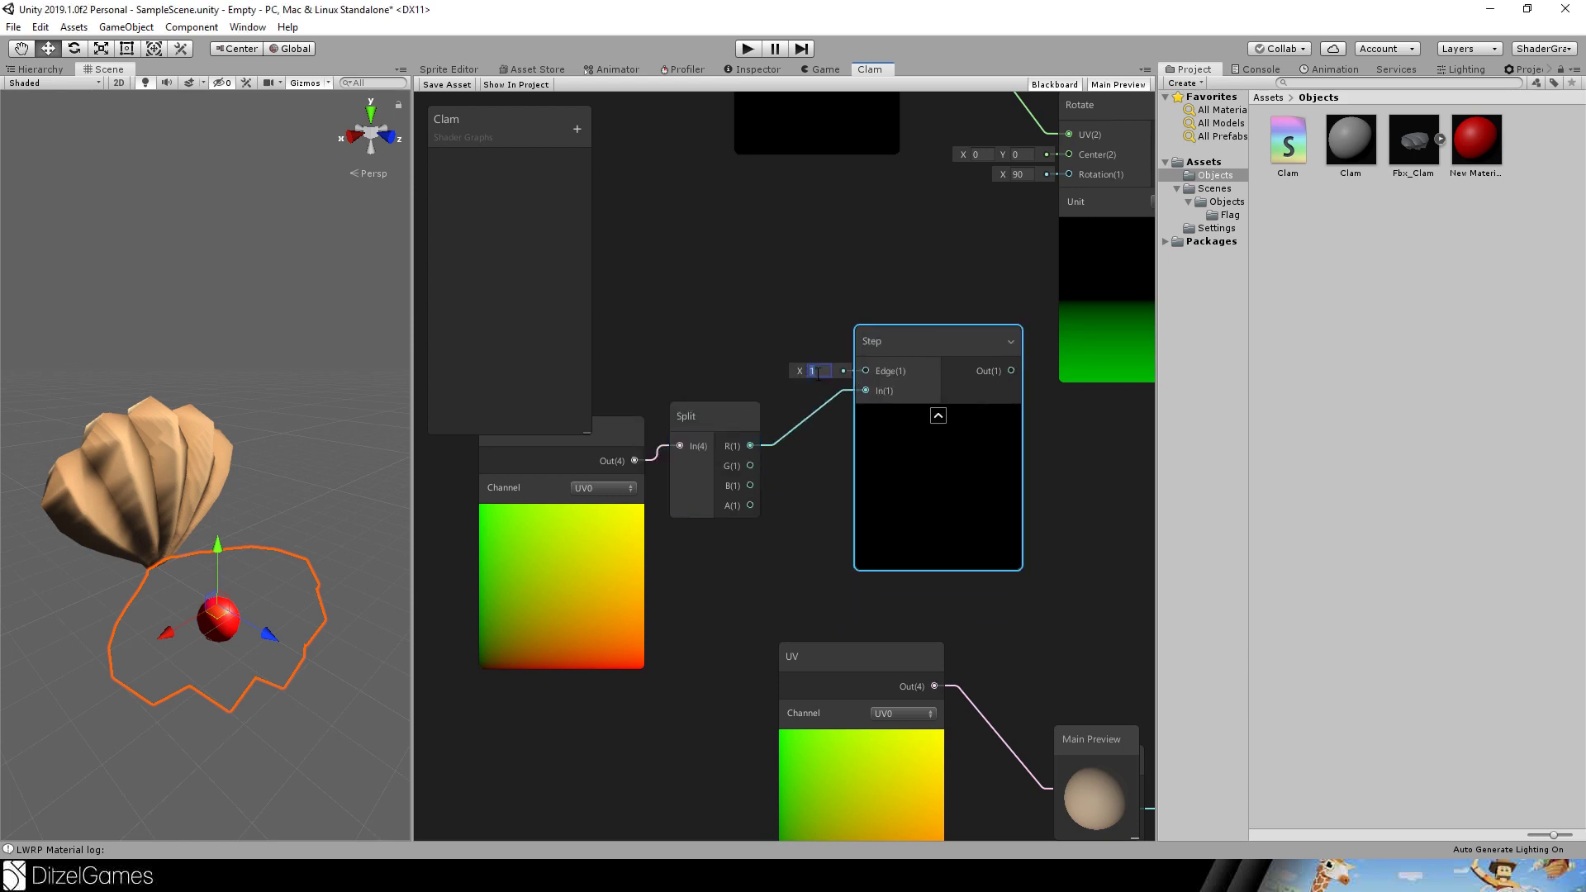
{"action": "type", "text": "0.5"}
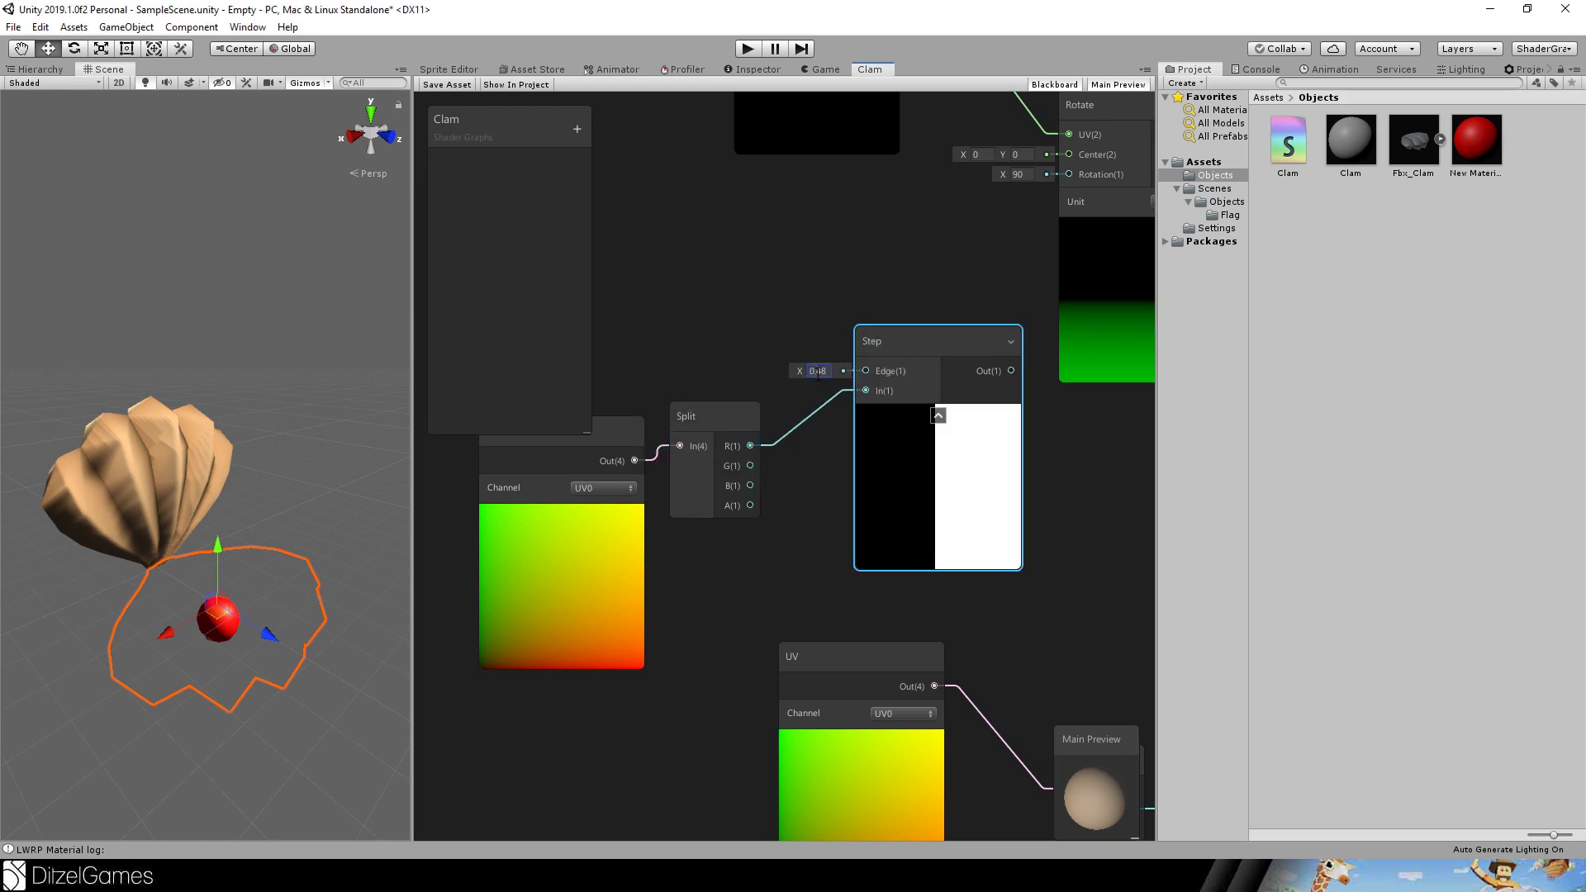
{"action": "left_click_drag", "start_coordinate": [750, 466], "coordinate": [866, 391]}
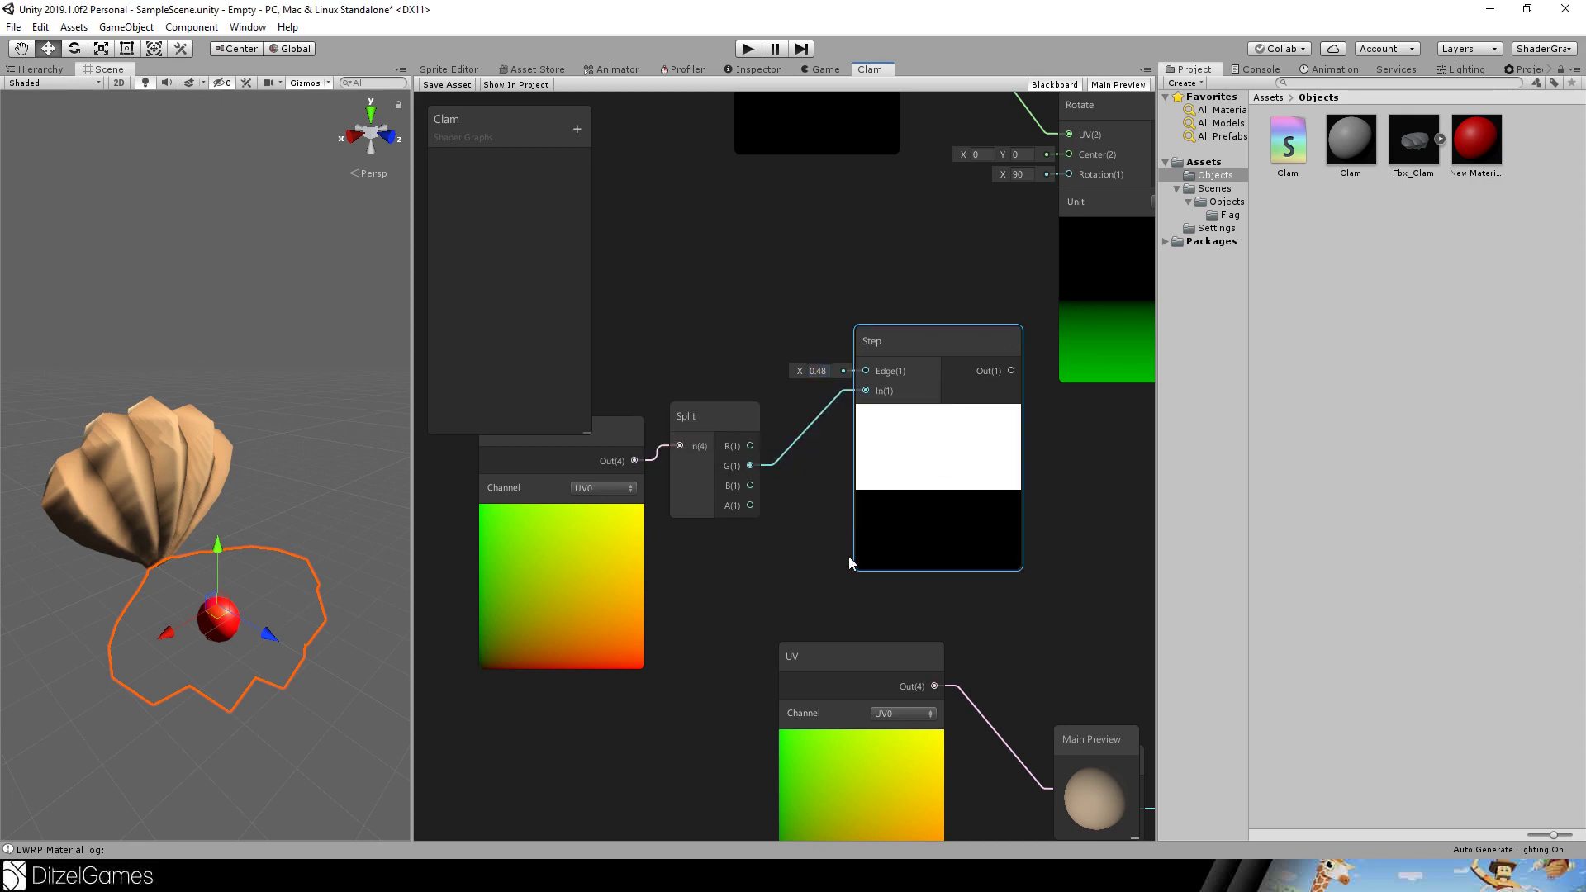
Regroup the Step, Split and both UV nodes further left.
{"action": "scroll", "coordinate": [849, 557], "scroll_direction": "down", "scroll_amount": 4}
{"action": "middle_click_drag", "start_coordinate": [703, 395], "coordinate": [737, 489]}
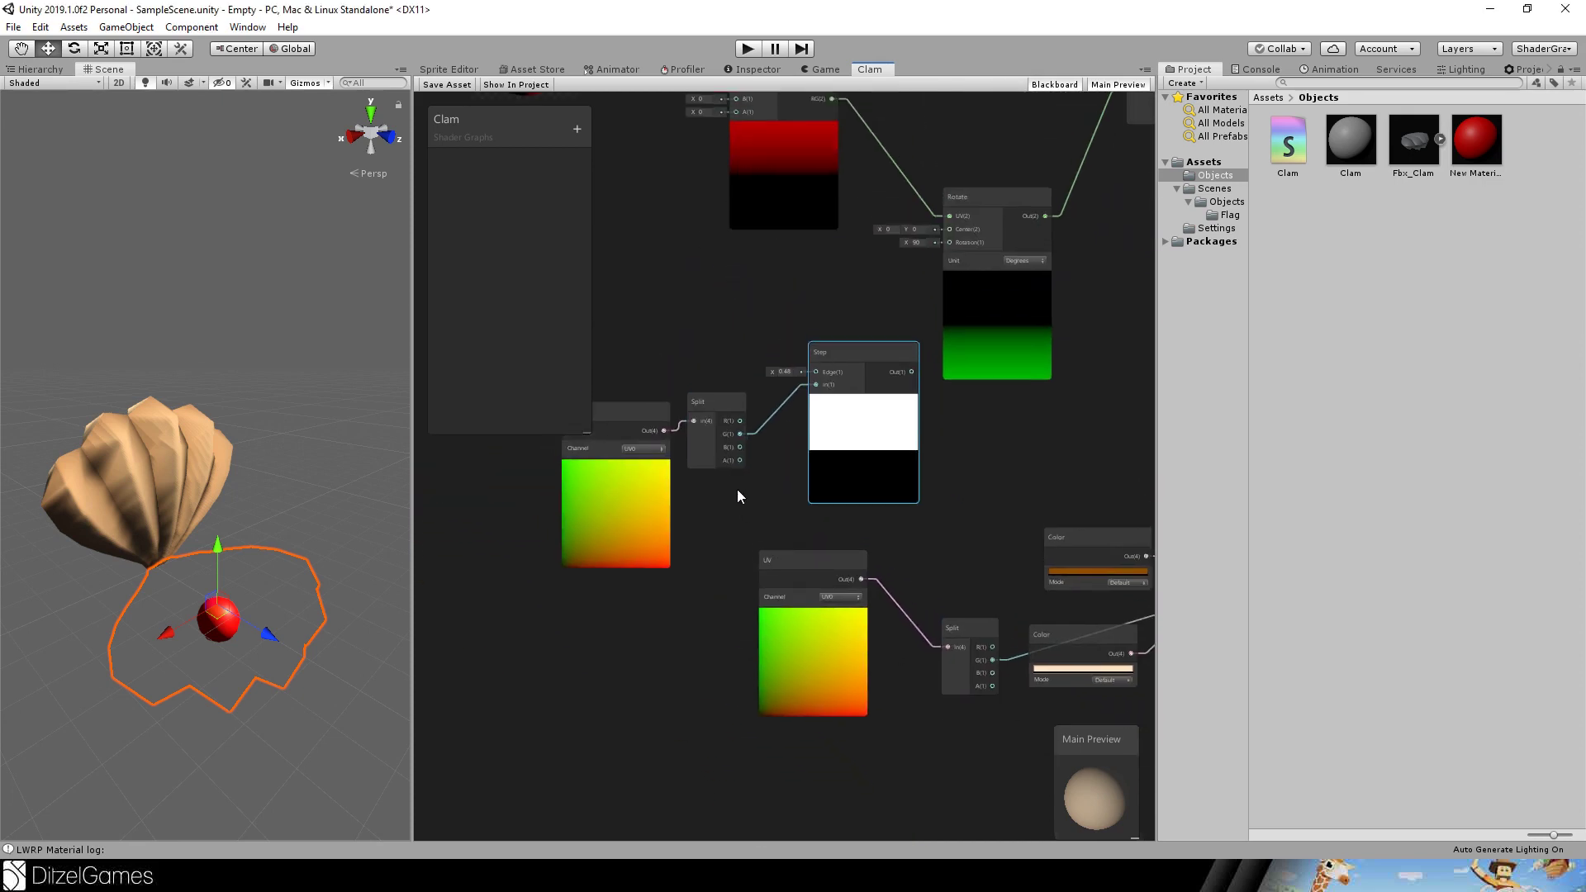
{"action": "scroll", "coordinate": [743, 500], "scroll_direction": "up", "scroll_amount": 3}
{"action": "middle_click_drag", "start_coordinate": [770, 541], "coordinate": [604, 646]}
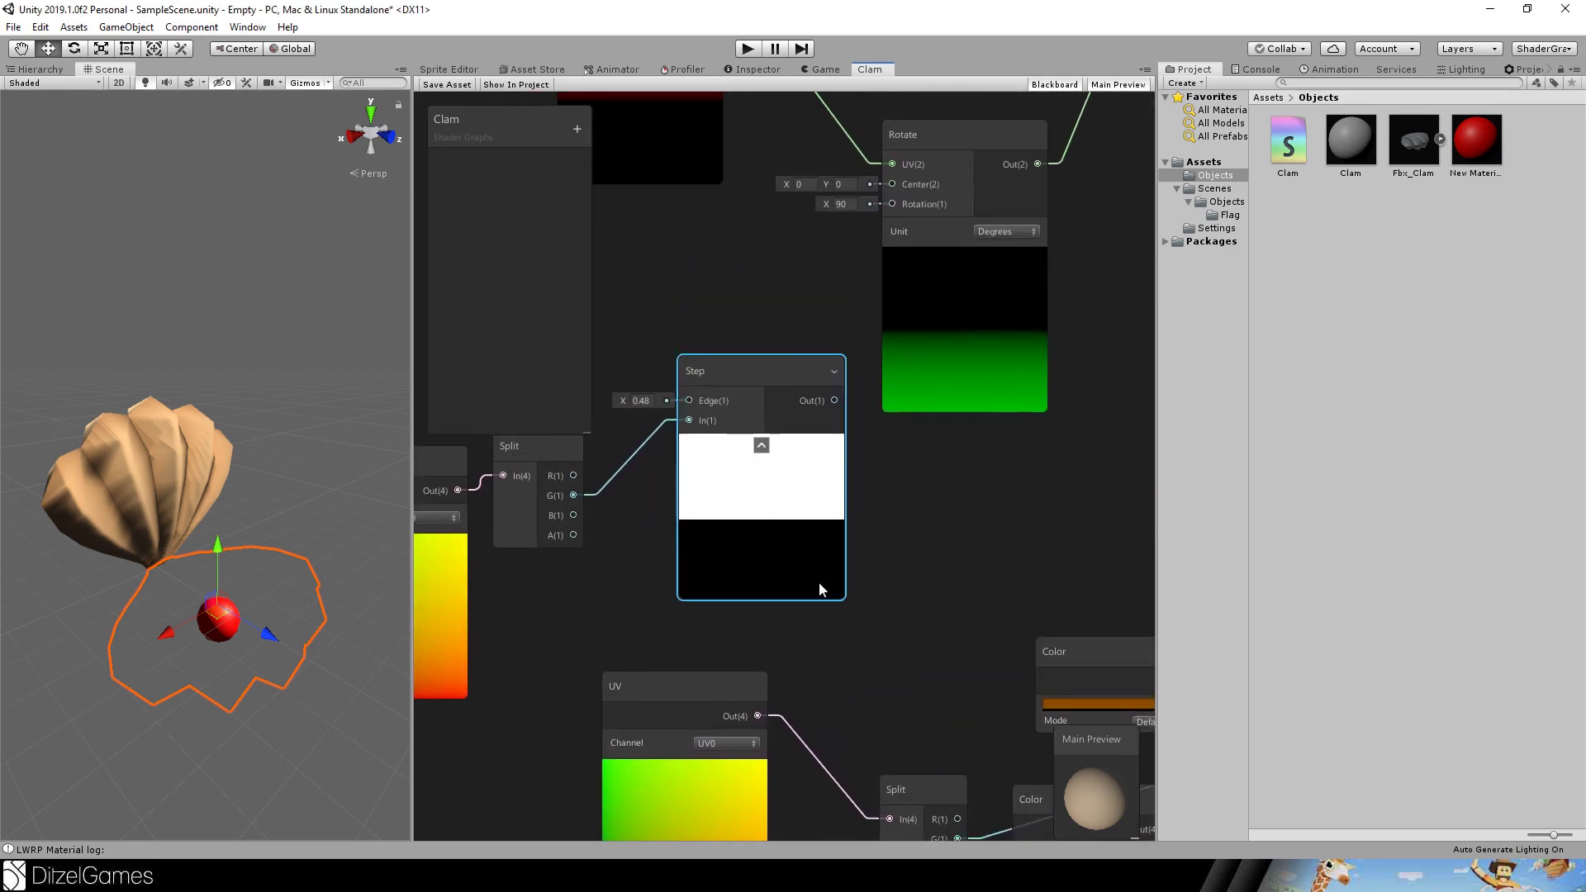
{"action": "middle_click_drag", "start_coordinate": [640, 355], "coordinate": [820, 354]}
{"action": "scroll", "coordinate": [975, 301], "scroll_direction": "down", "scroll_amount": 3}
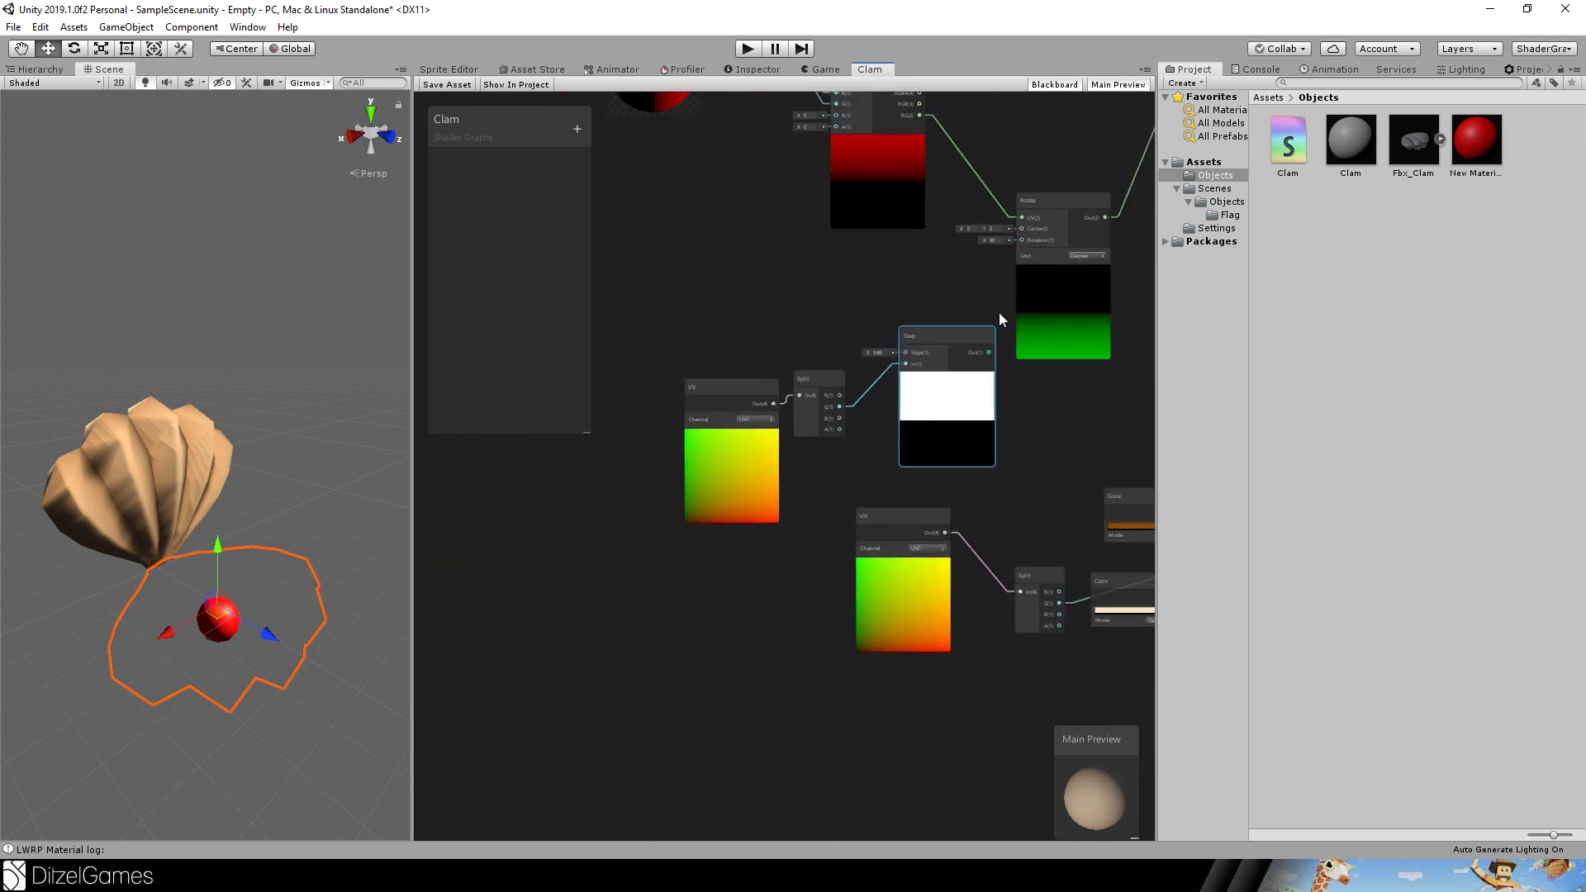
{"action": "left_click_drag", "start_coordinate": [999, 314], "coordinate": [684, 508]}
{"action": "left_click_drag", "start_coordinate": [721, 387], "coordinate": [563, 404]}
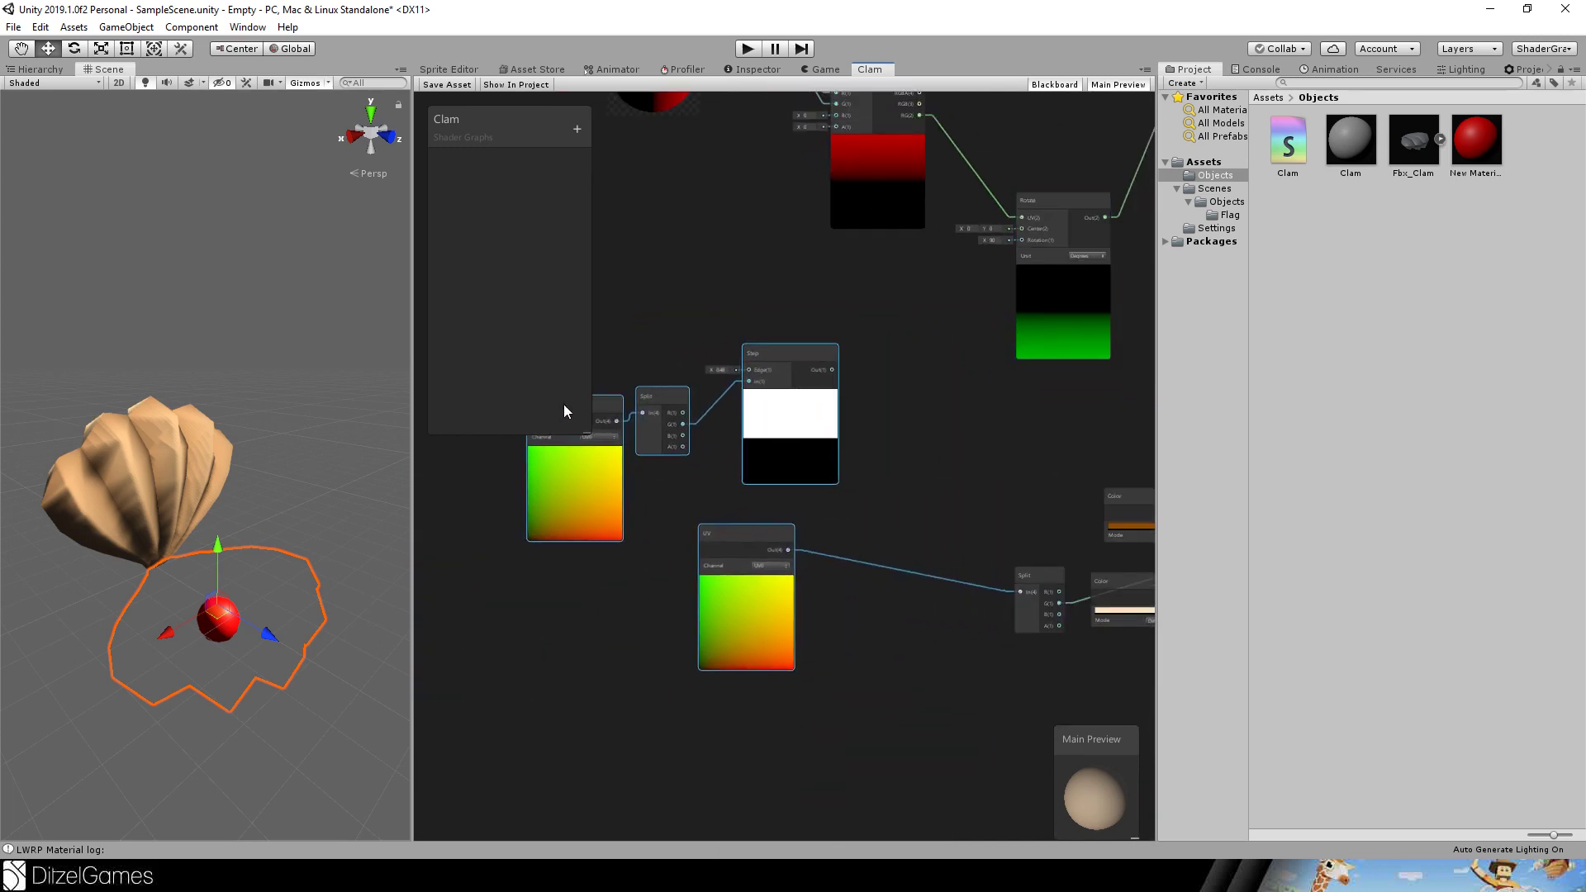
{"action": "left_click", "coordinate": [796, 520]}
Connect Step's output to the Rotate node's Rotation input.
{"action": "left_click_drag", "start_coordinate": [772, 533], "coordinate": [843, 589]}
{"action": "middle_click_drag", "start_coordinate": [926, 432], "coordinate": [885, 503]}
{"action": "scroll", "coordinate": [886, 502], "scroll_direction": "up", "scroll_amount": 3}
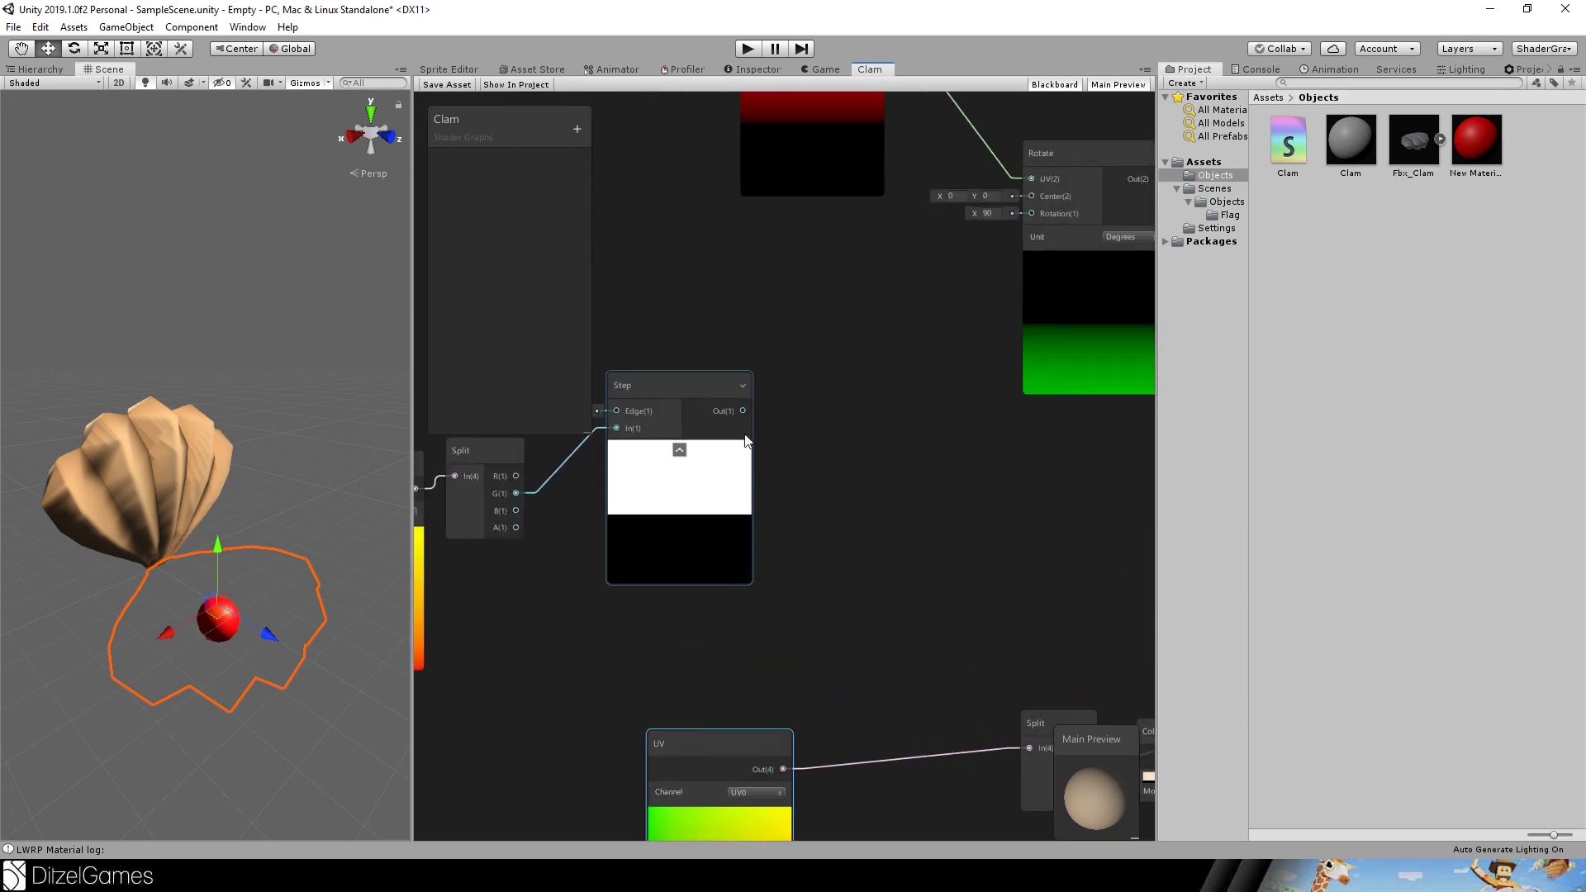
{"action": "left_click_drag", "start_coordinate": [741, 410], "coordinate": [900, 282]}
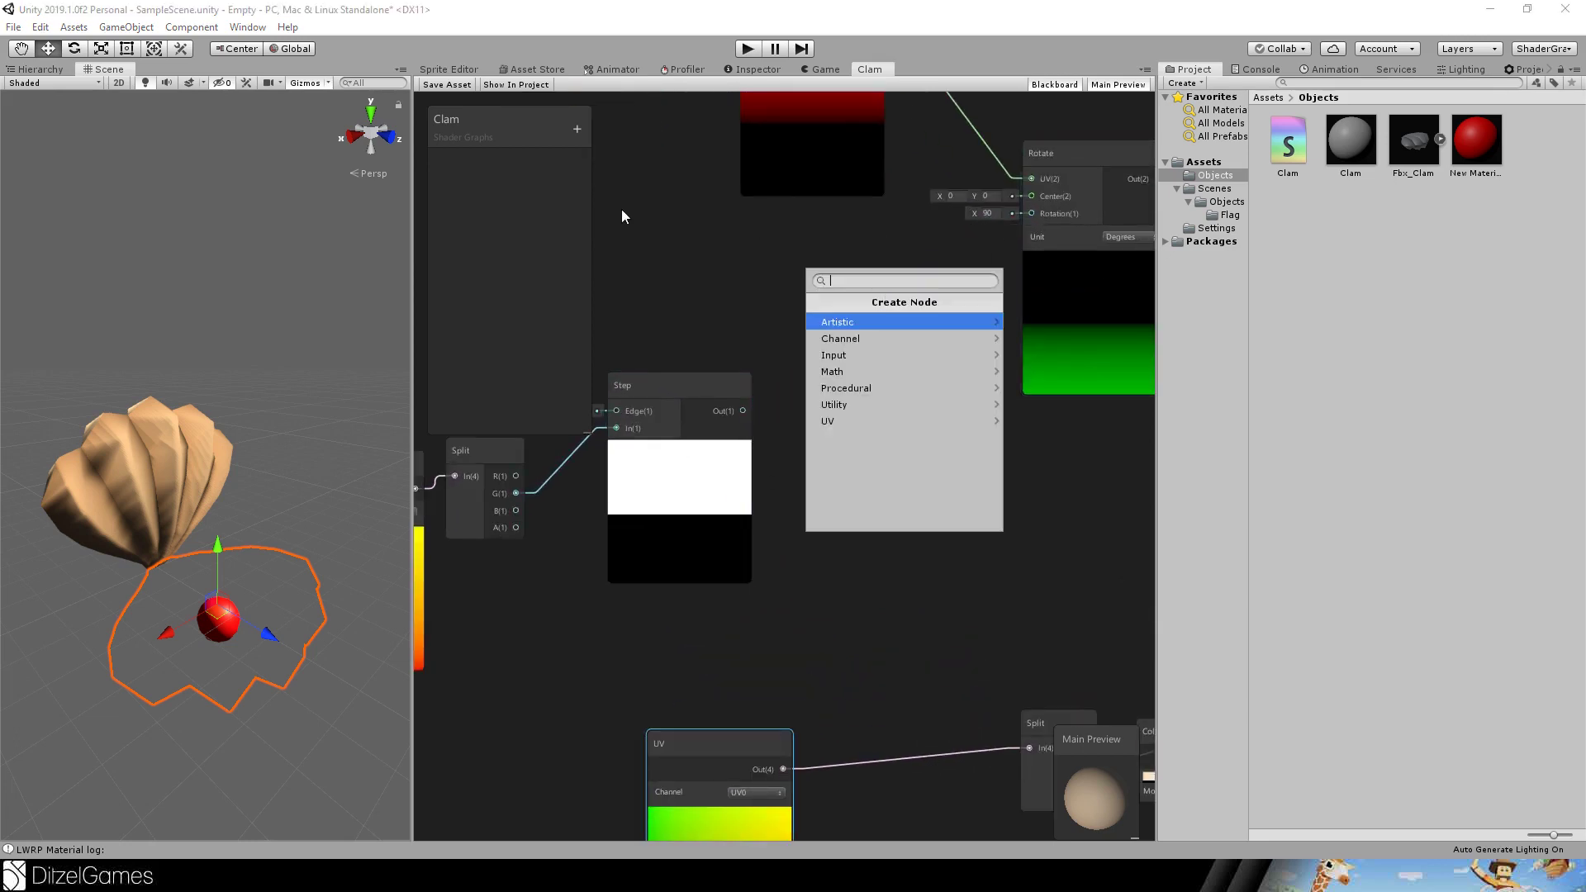
Add a Multiply node with Step in B and A set to 90, driving Rotate's Rotation.
{"action": "type", "text": "multiply"}
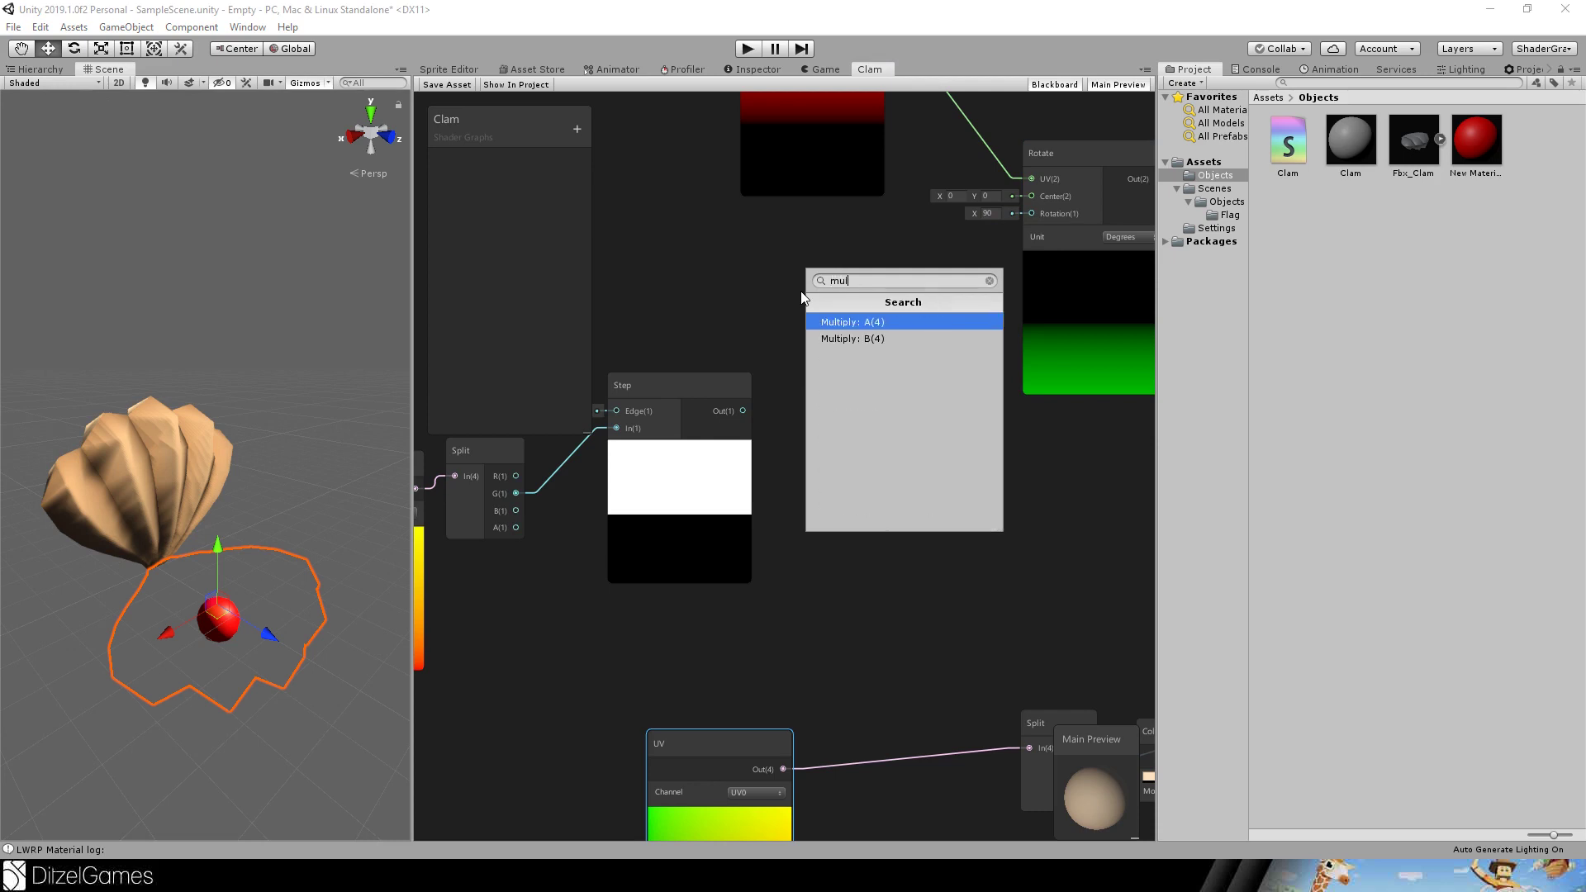
{"action": "key", "text": "Return"}
{"action": "left_click_drag", "start_coordinate": [932, 283], "coordinate": [823, 291]}
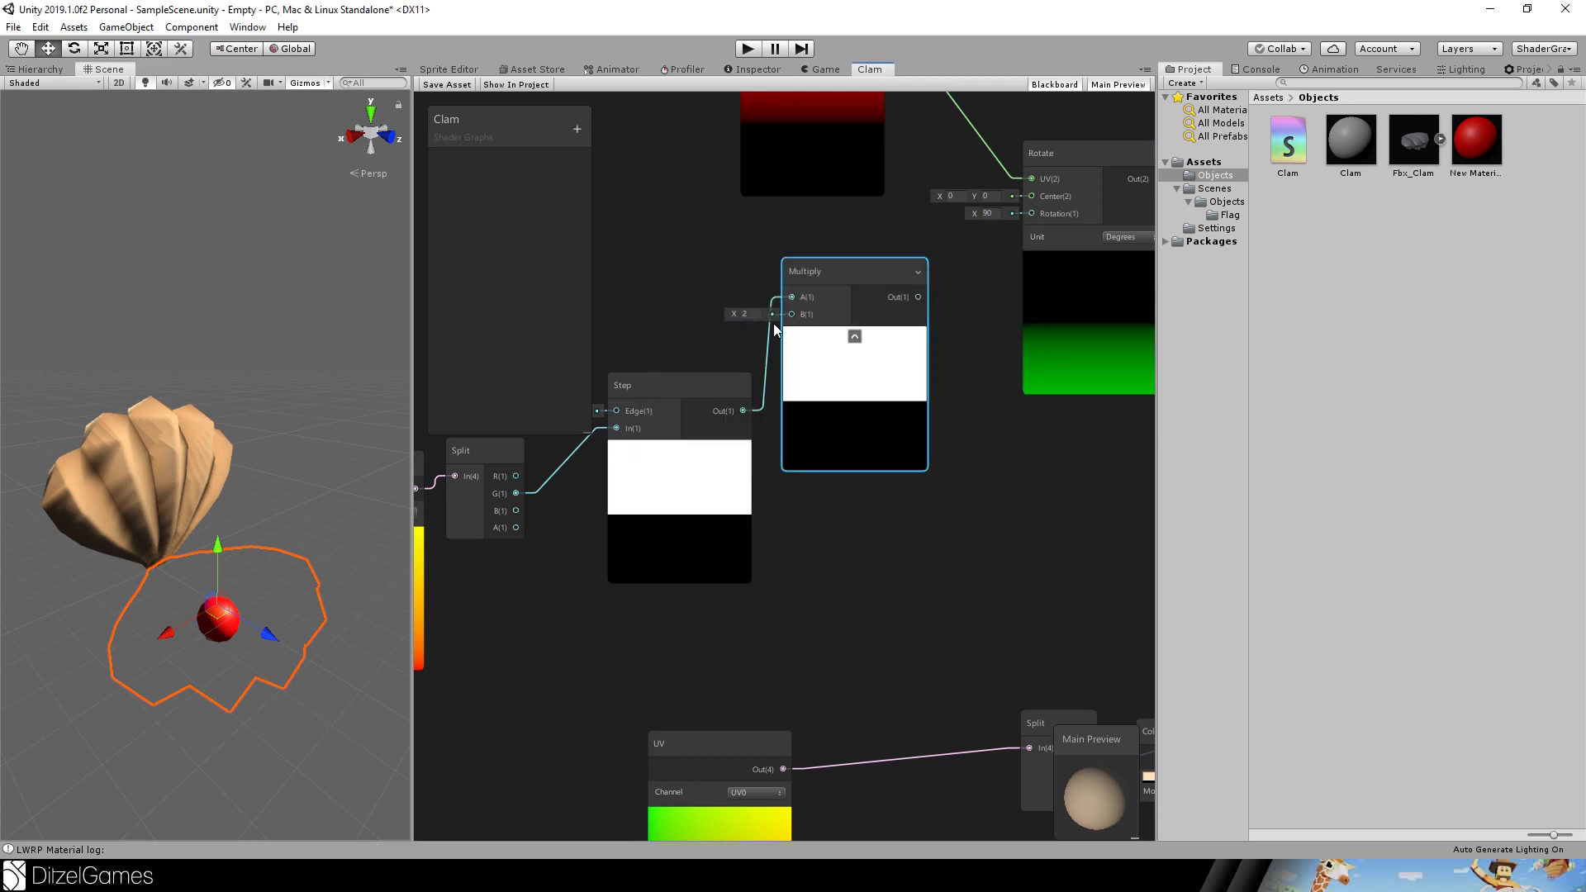
{"action": "left_click_drag", "start_coordinate": [743, 410], "coordinate": [777, 304]}
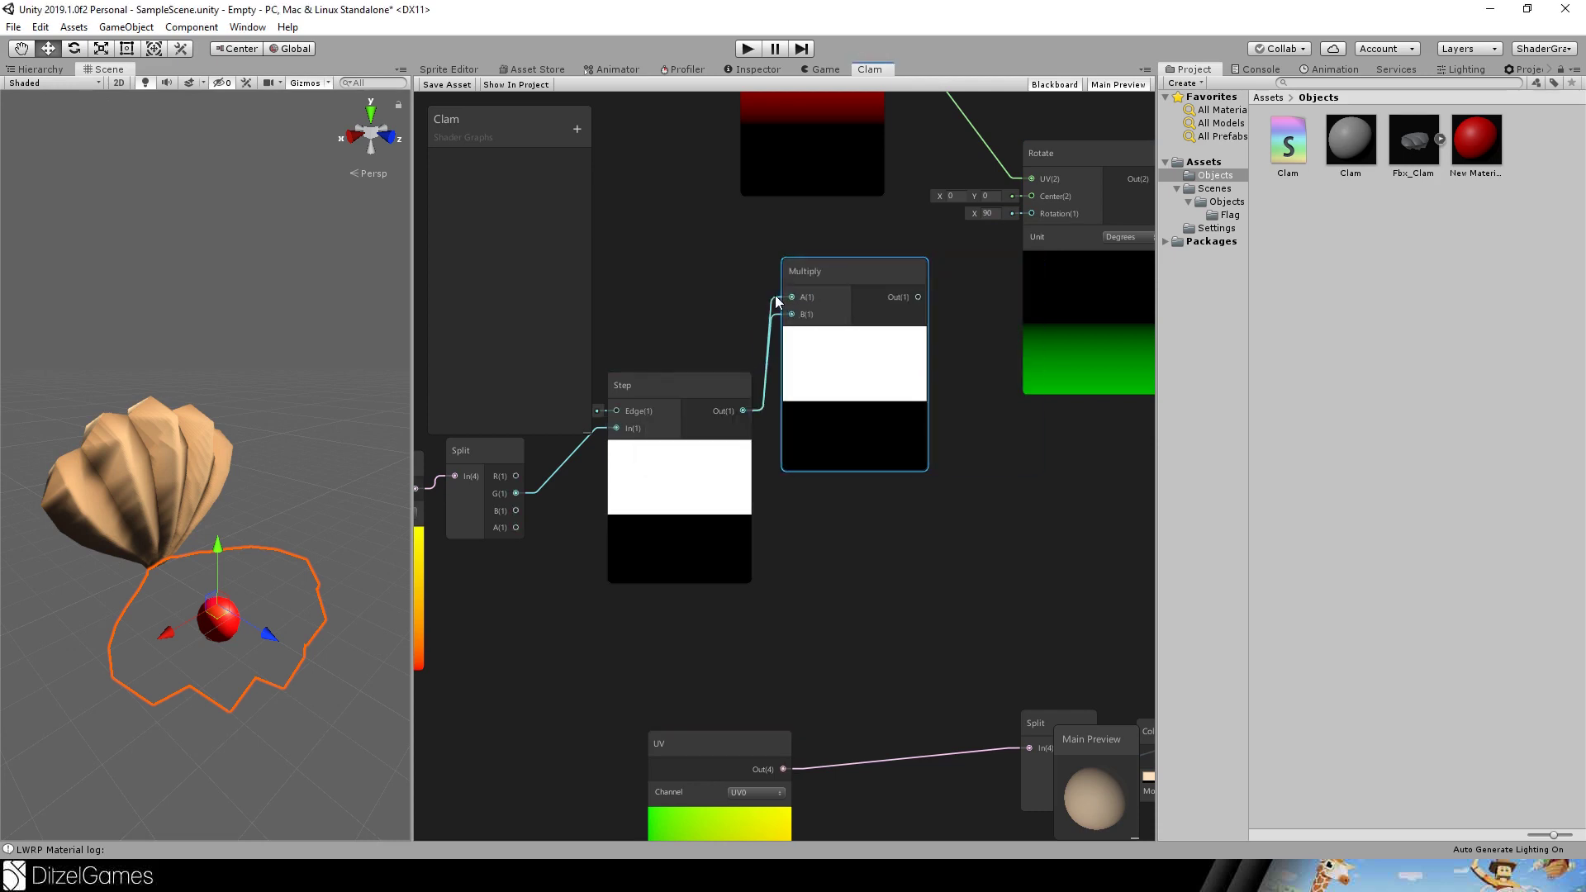
{"action": "left_click", "coordinate": [777, 300]}
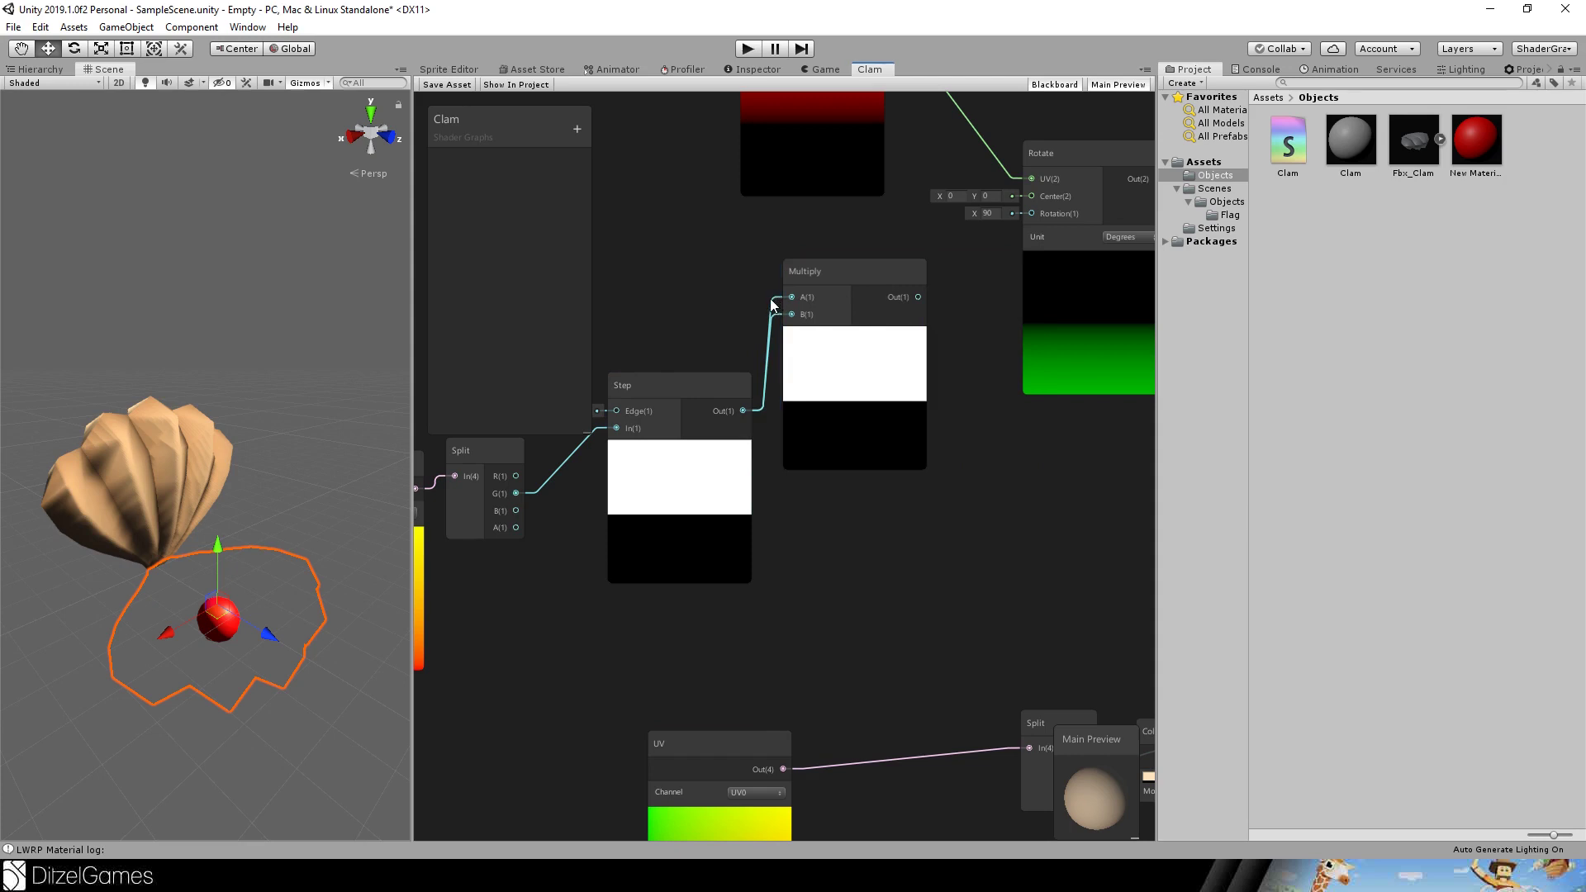
{"action": "key", "text": "Delete"}
{"action": "left_click", "coordinate": [746, 299]}
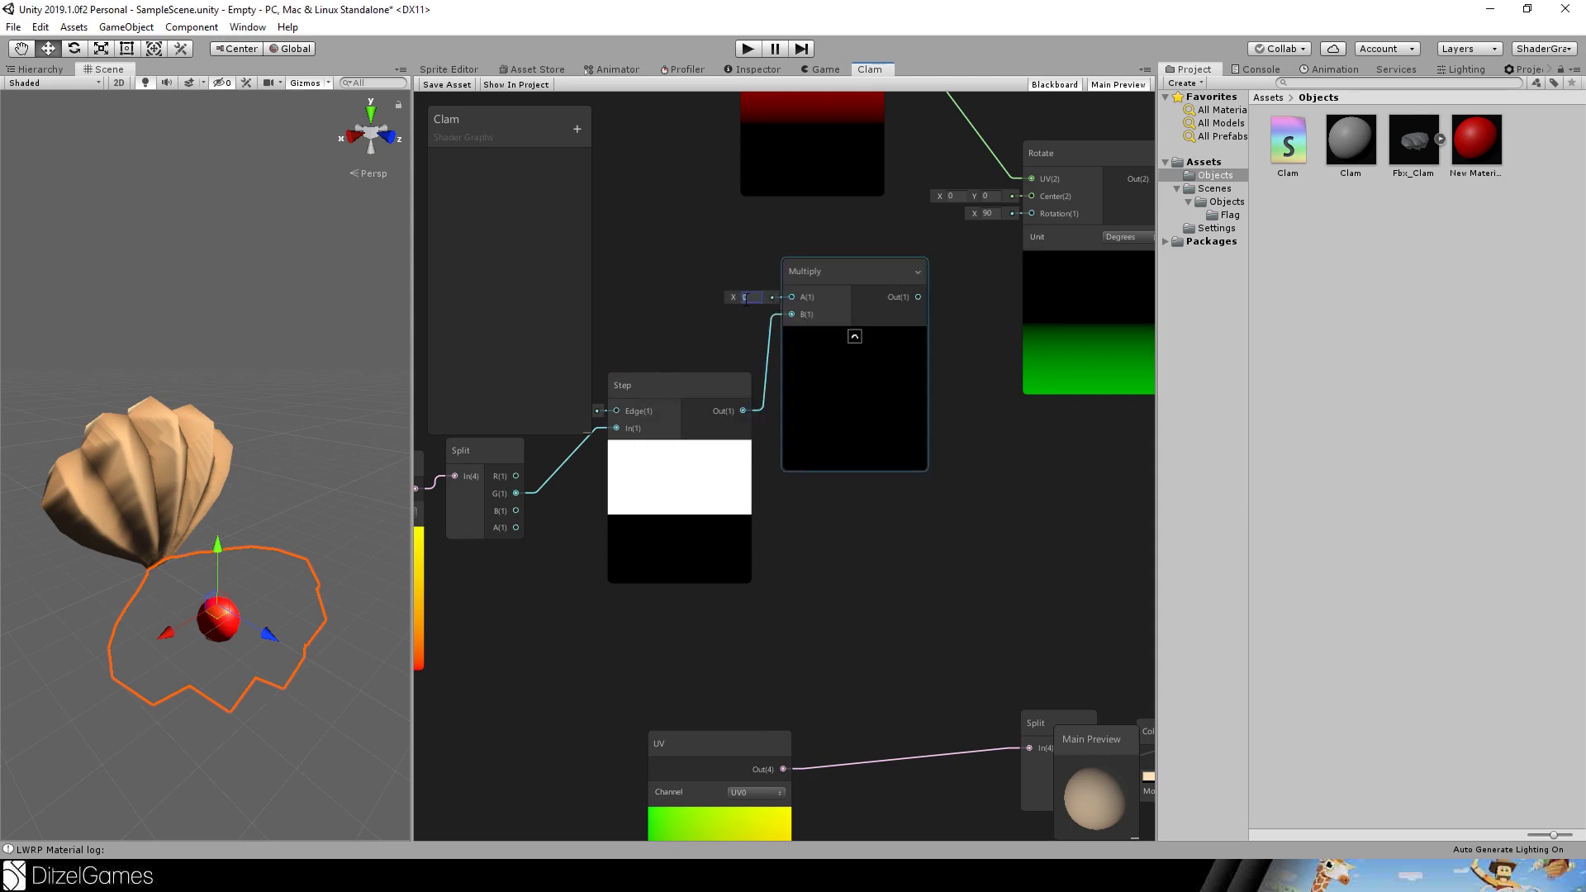
{"action": "type", "text": "90"}
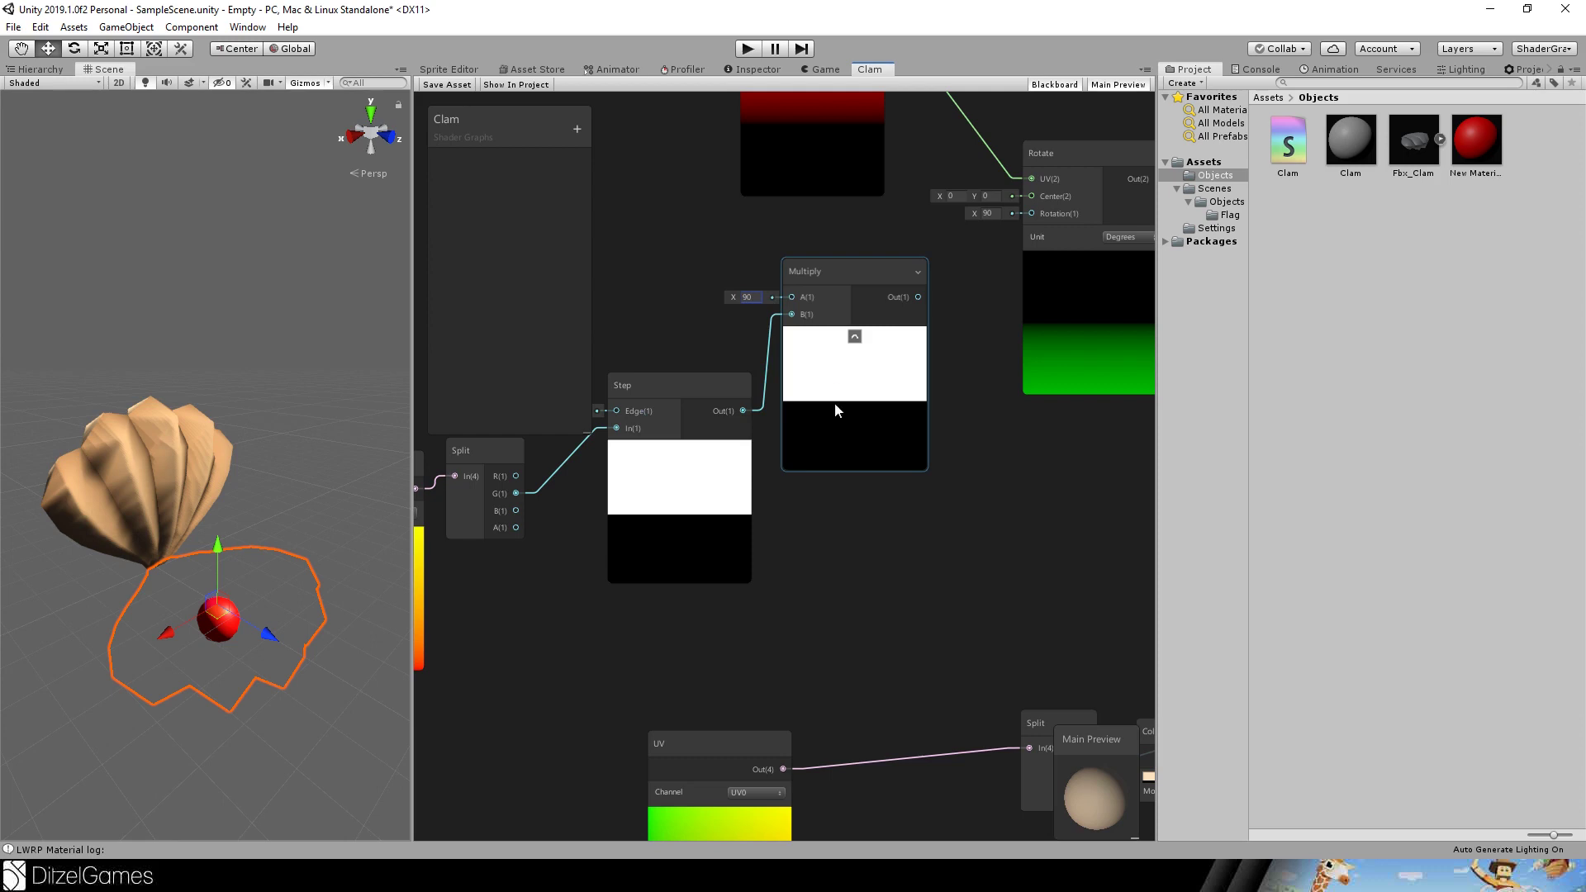
{"action": "left_click_drag", "start_coordinate": [918, 296], "coordinate": [1032, 214]}
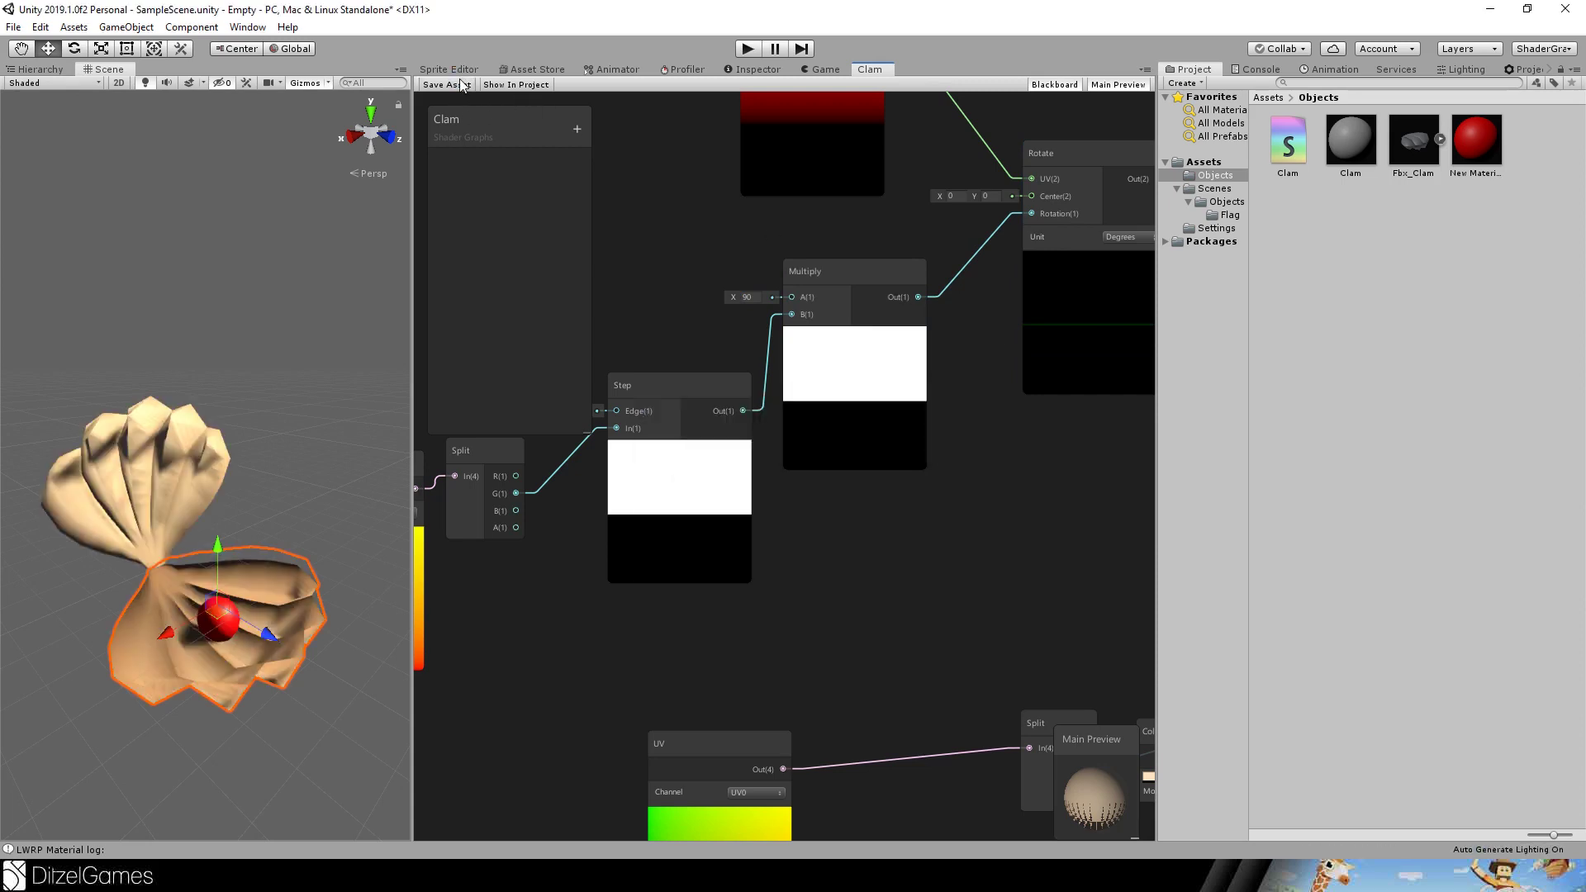
Orbit and zoom the Scene view to inspect the opened top shell above the pearl.
{"action": "middle_click_drag", "start_coordinate": [58, 368], "coordinate": [106, 356]}
{"action": "left_click_drag", "start_coordinate": [107, 355], "coordinate": [106, 400], "text": "alt"}
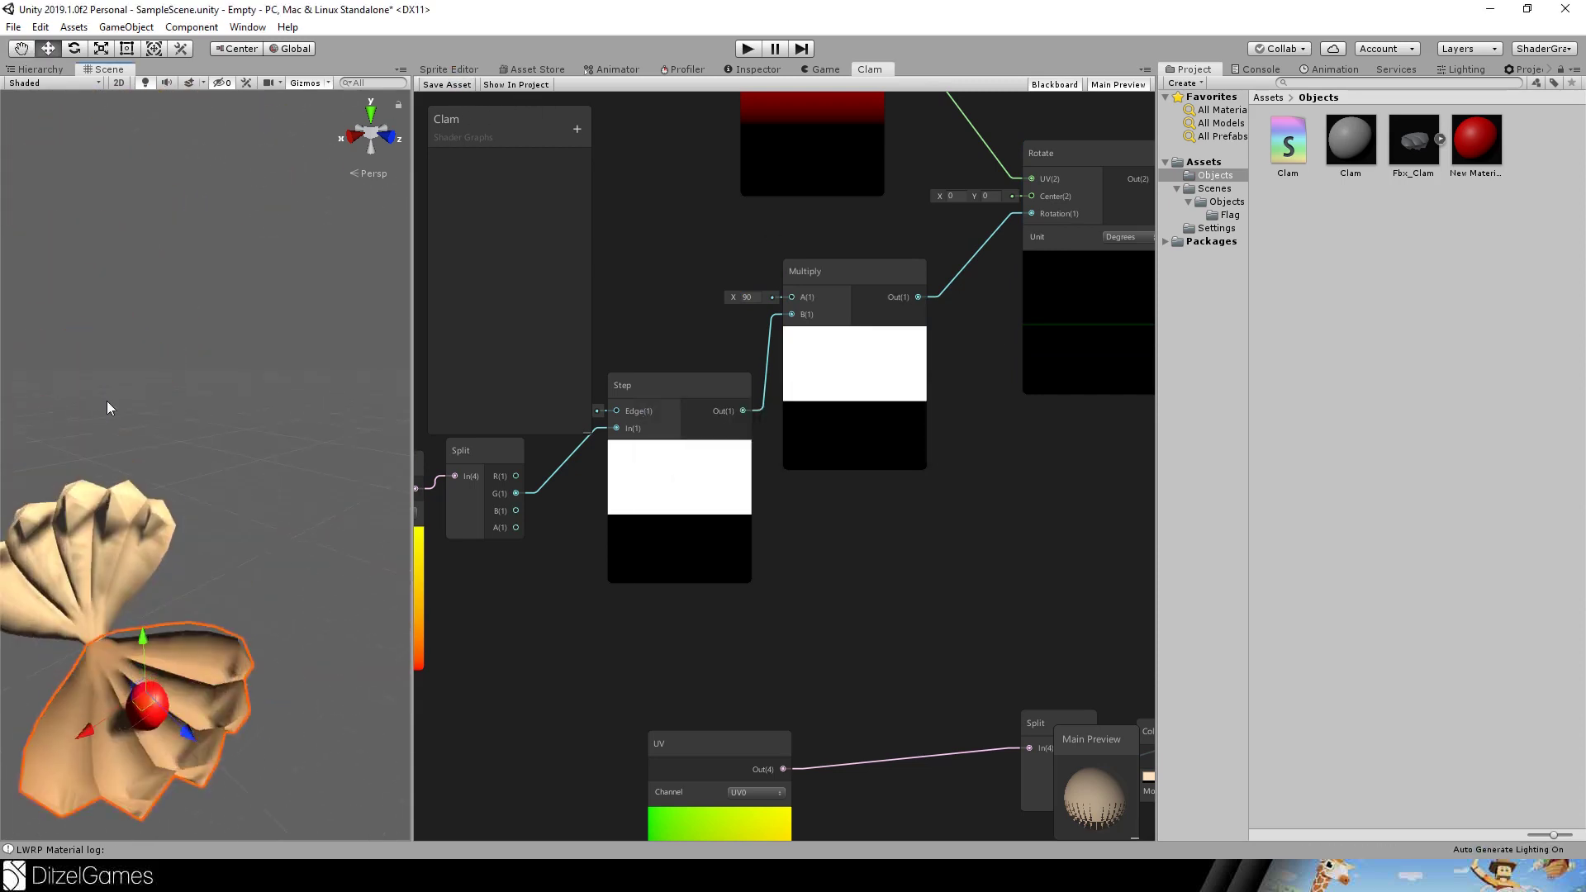
{"action": "middle_click_drag", "start_coordinate": [106, 400], "coordinate": [116, 390]}
{"action": "scroll", "coordinate": [118, 403], "scroll_direction": "down", "scroll_amount": 3}
{"action": "scroll", "coordinate": [117, 403], "scroll_direction": "up", "scroll_amount": 5}
{"action": "scroll", "coordinate": [117, 403], "scroll_direction": "down", "scroll_amount": 2}
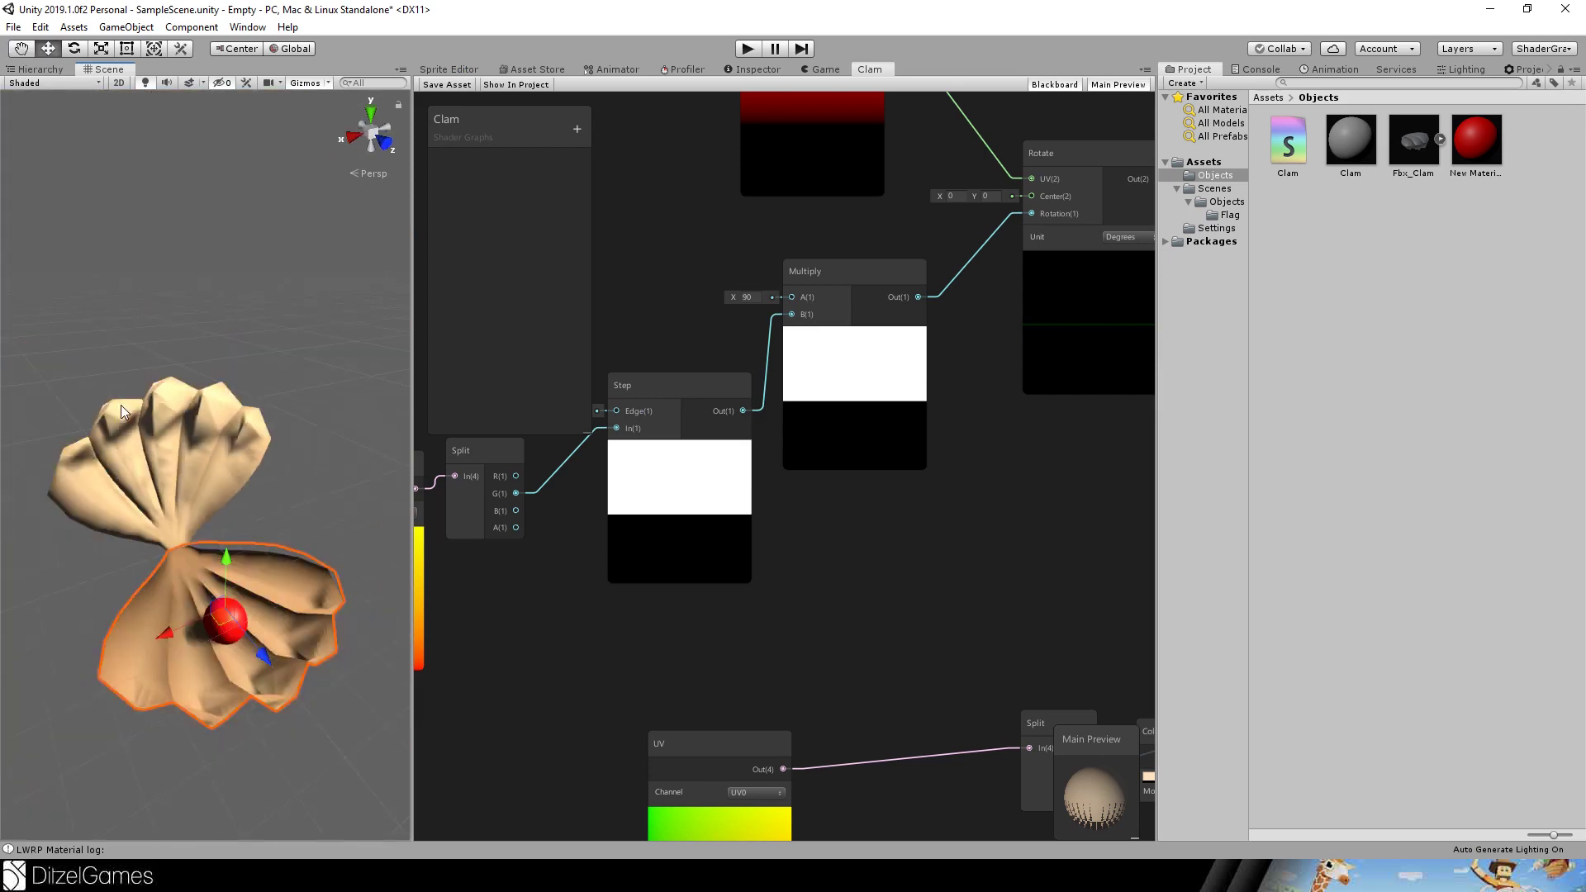
Reposition the UV, Split, Step and Multiply nodes in the graph.
{"action": "middle_click_drag", "start_coordinate": [661, 267], "coordinate": [938, 280]}
{"action": "scroll", "coordinate": [939, 281], "scroll_direction": "down", "scroll_amount": 3}
{"action": "left_click_drag", "start_coordinate": [697, 435], "coordinate": [626, 488]}
{"action": "left_click", "coordinate": [819, 414]}
{"action": "left_click_drag", "start_coordinate": [819, 414], "coordinate": [813, 442]}
{"action": "left_click_drag", "start_coordinate": [927, 401], "coordinate": [909, 475]}
{"action": "left_click_drag", "start_coordinate": [1083, 278], "coordinate": [1136, 338]}
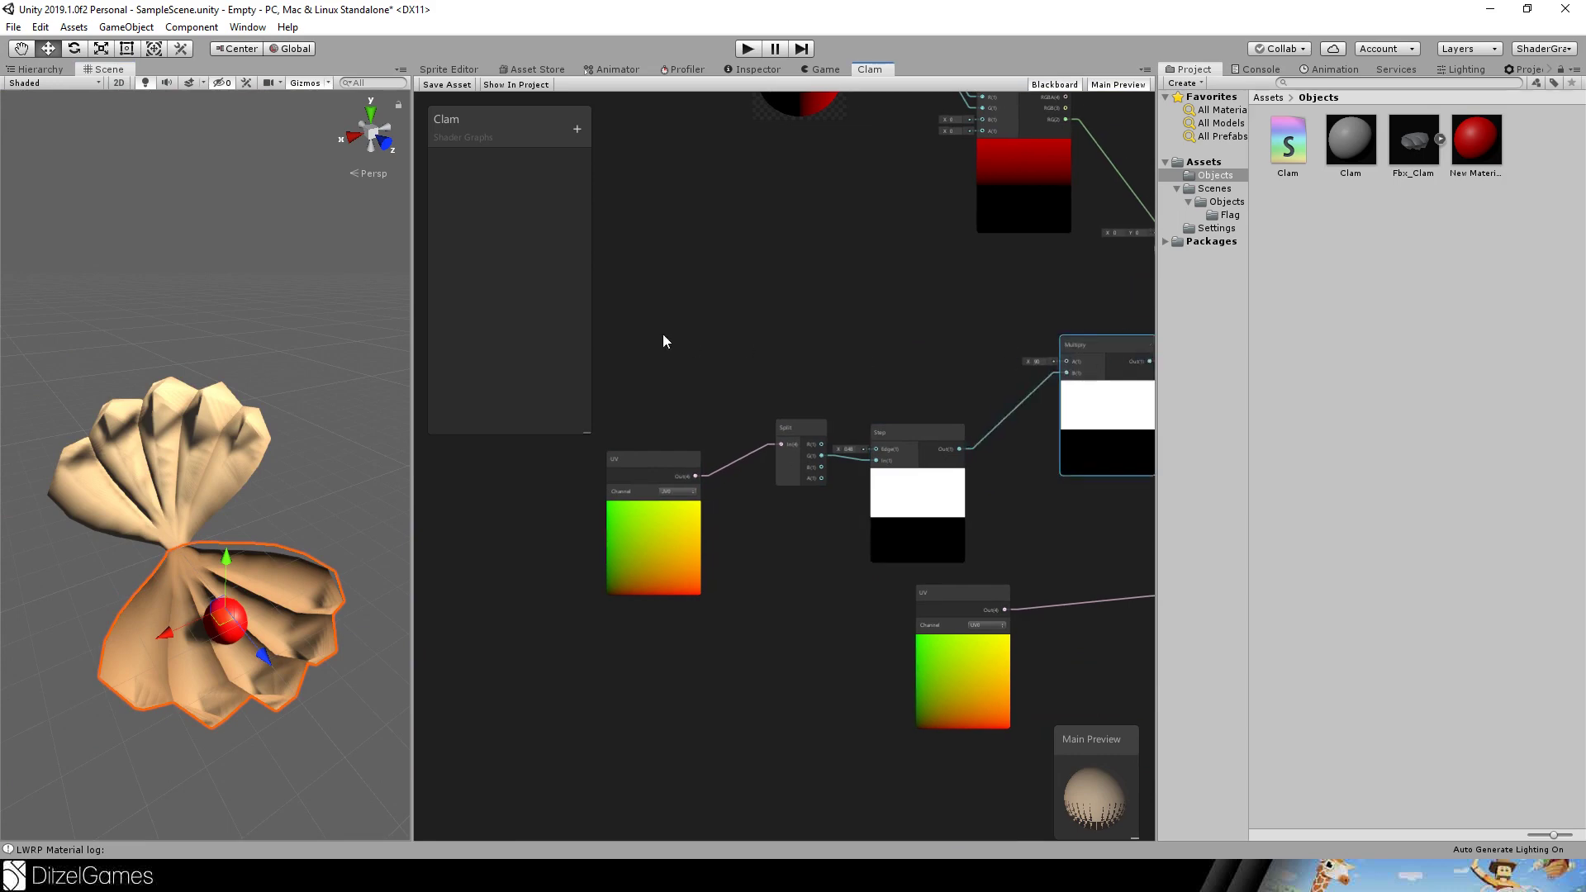
{"action": "middle_click_drag", "start_coordinate": [735, 309], "coordinate": [949, 342]}
Add an Object node and a Camera node to the Clam graph and place them on the left.
{"action": "key", "text": "space"}
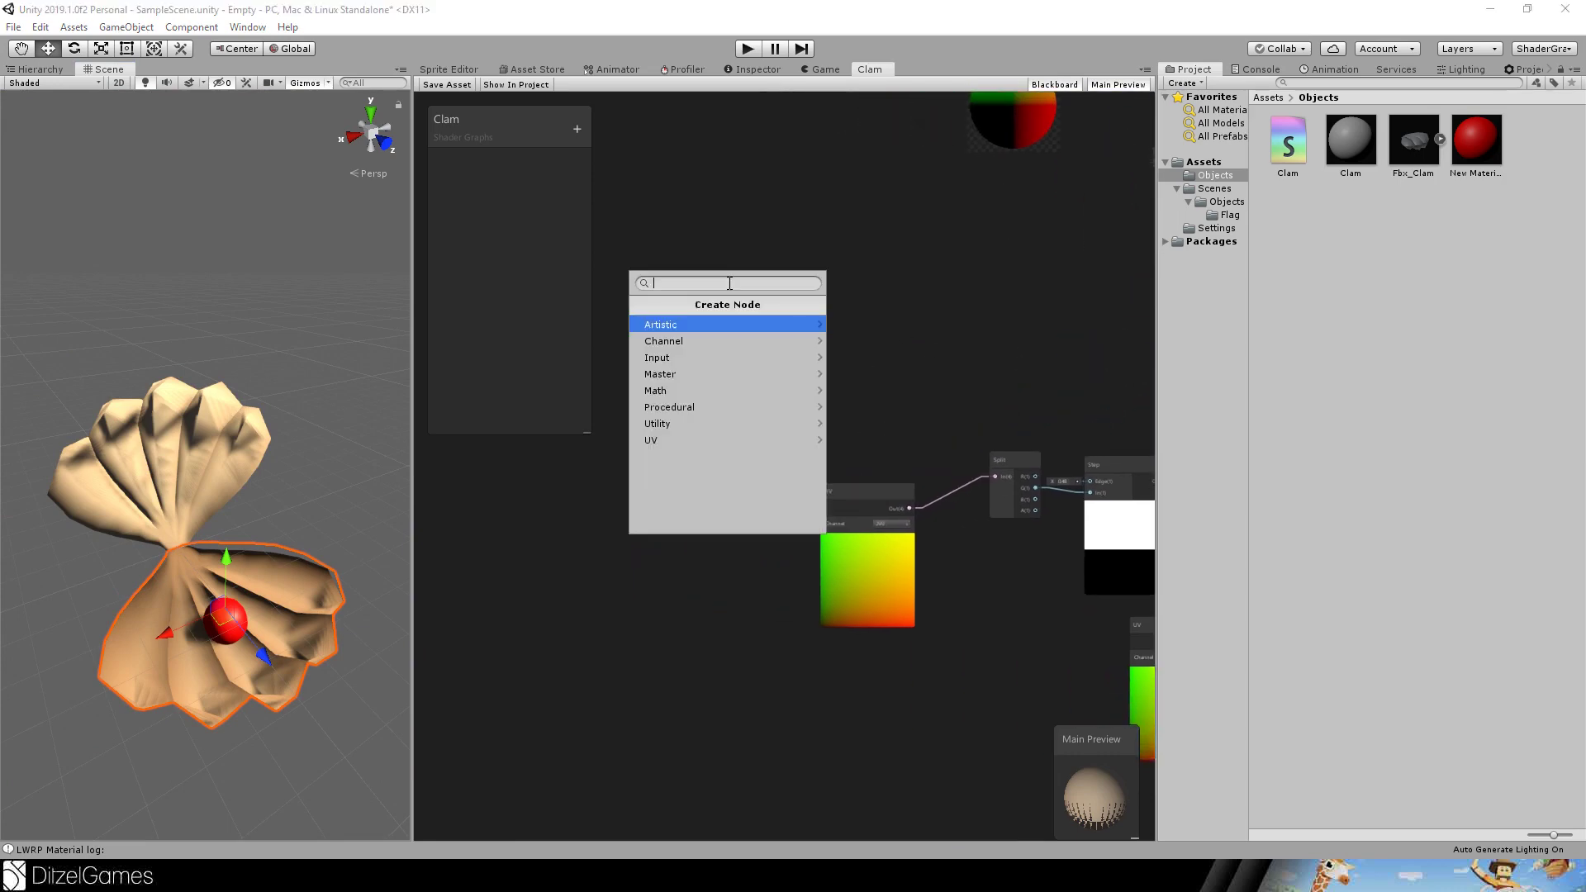
{"action": "type", "text": "object"}
{"action": "key", "text": "Return"}
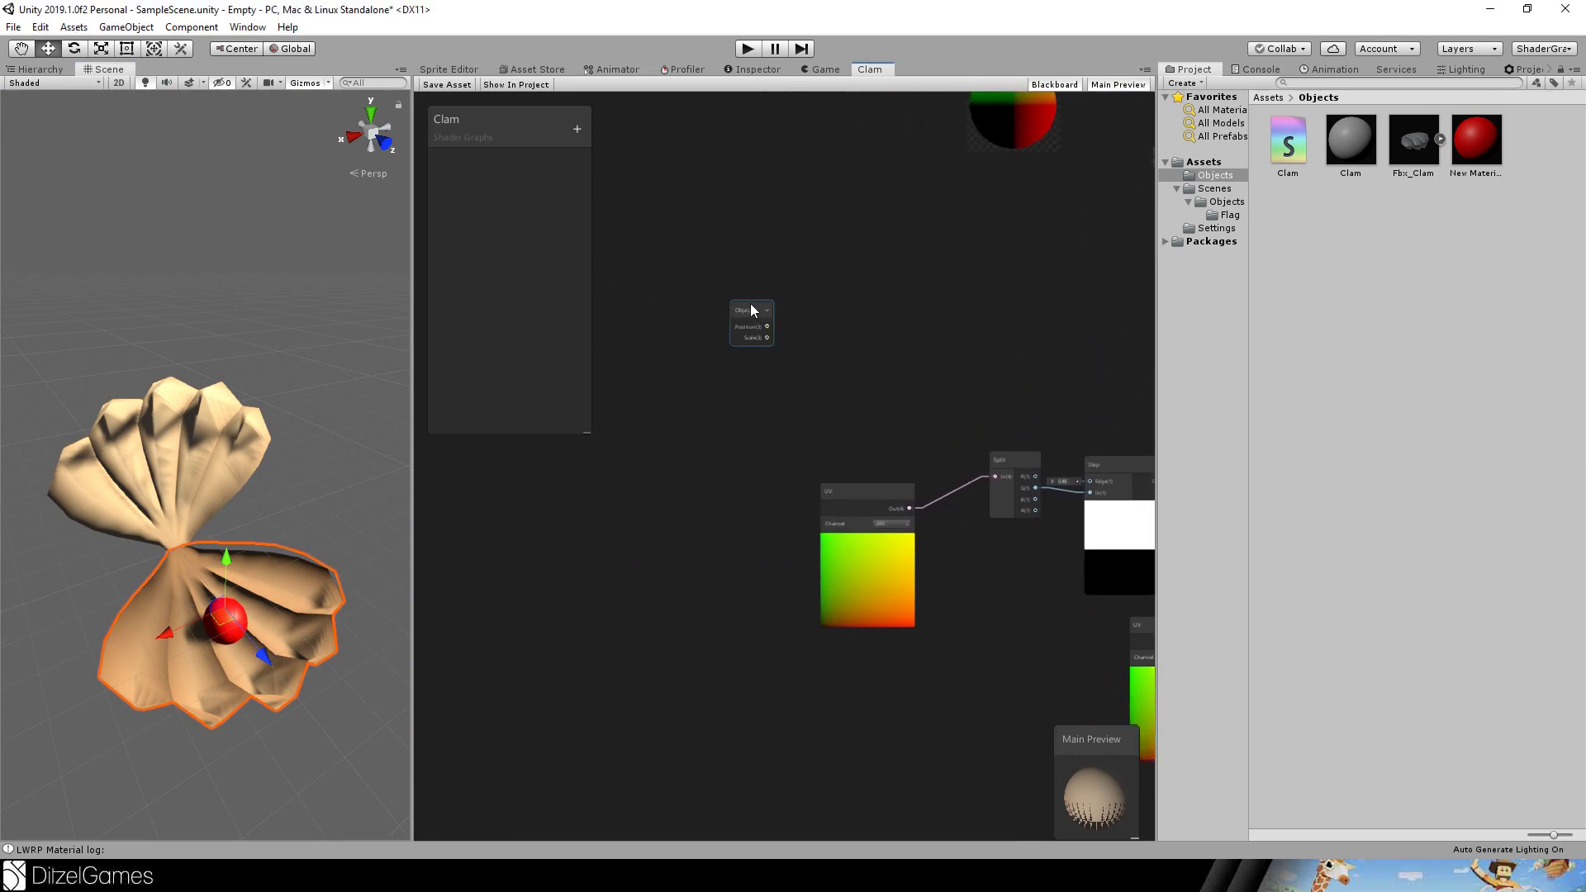
{"action": "left_click_drag", "start_coordinate": [753, 310], "coordinate": [709, 261]}
{"action": "key", "text": "space"}
{"action": "type", "text": "co"}
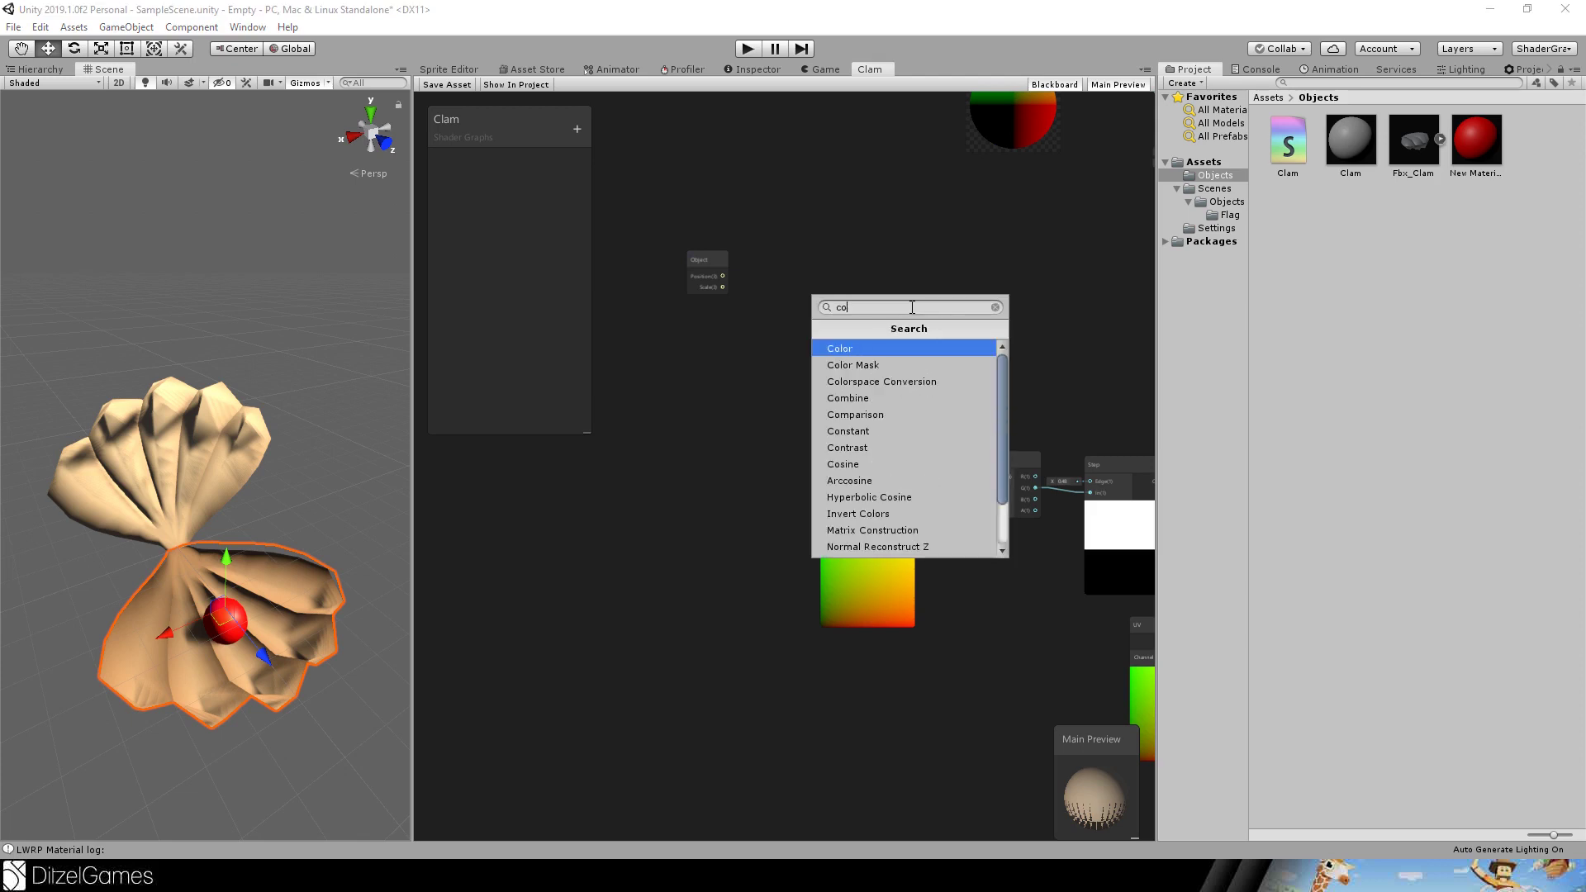
{"action": "key", "text": "BackSpace"}
{"action": "type", "text": "amera"}
{"action": "key", "text": "Return"}
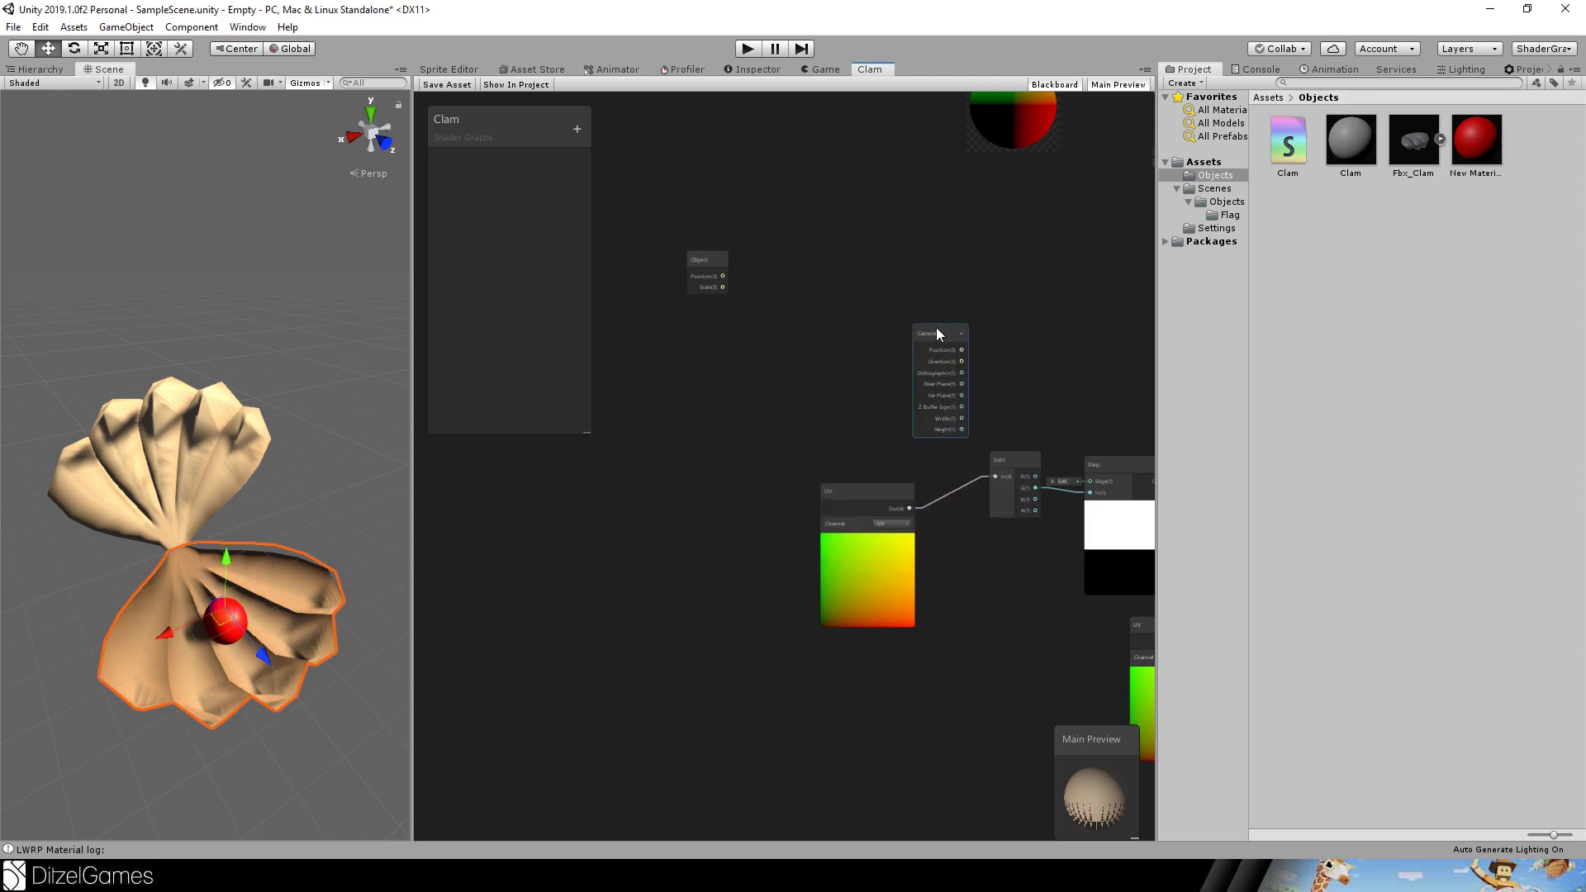
{"action": "left_click_drag", "start_coordinate": [936, 327], "coordinate": [681, 341]}
Add a Distance node with Object Position on input A and Camera Position on input B.
{"action": "key", "text": "space"}
{"action": "type", "text": "dis"}
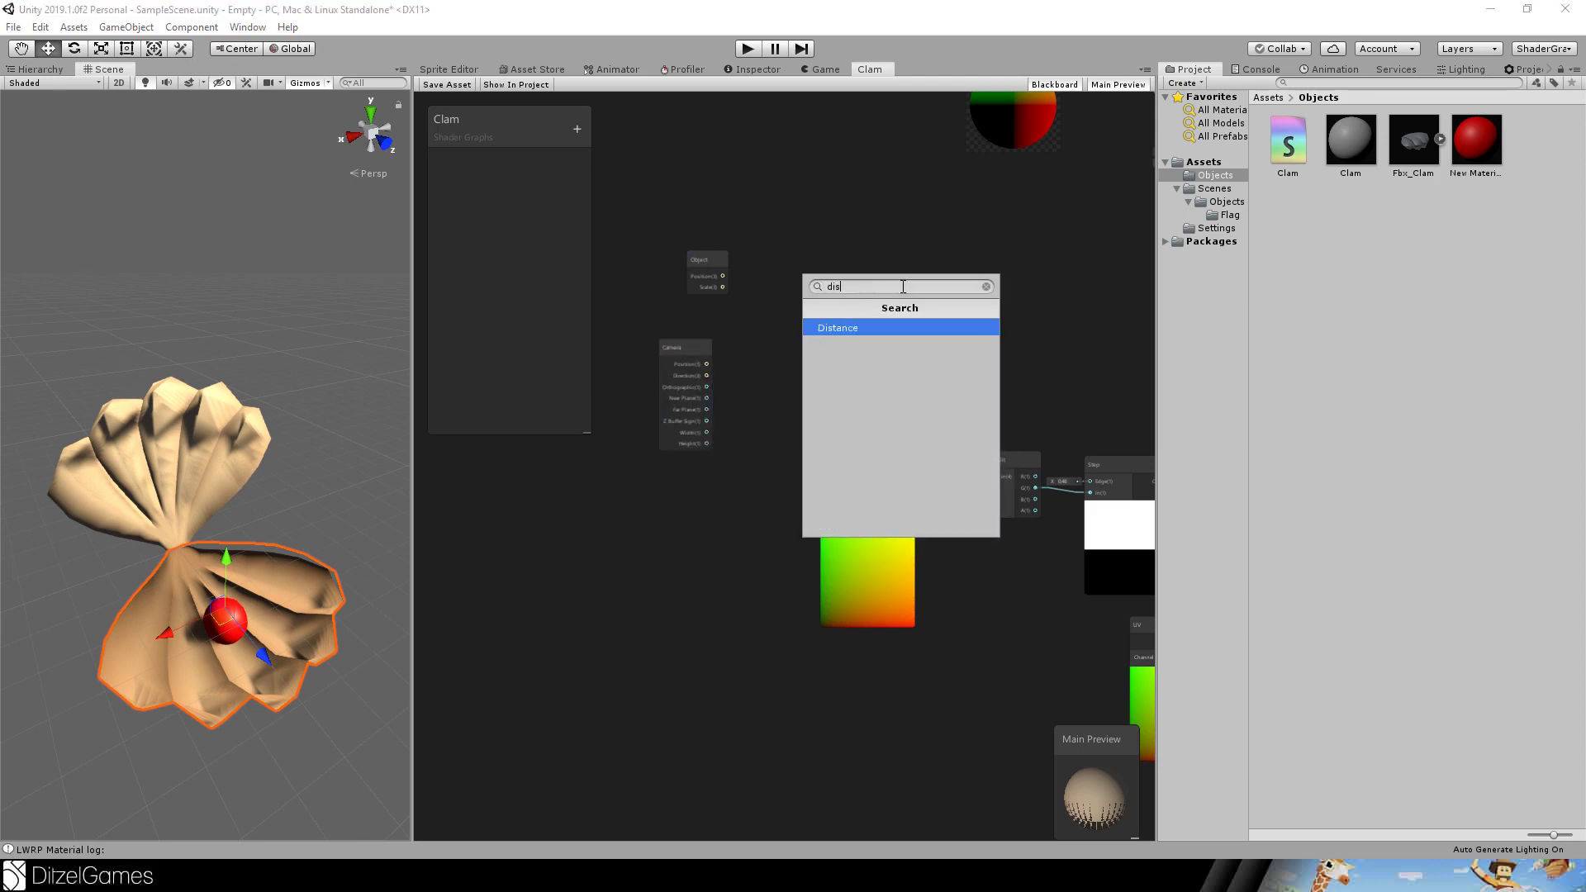
{"action": "key", "text": "Return"}
{"action": "scroll", "coordinate": [901, 286], "scroll_direction": "up", "scroll_amount": 3}
{"action": "left_click_drag", "start_coordinate": [943, 339], "coordinate": [827, 303]}
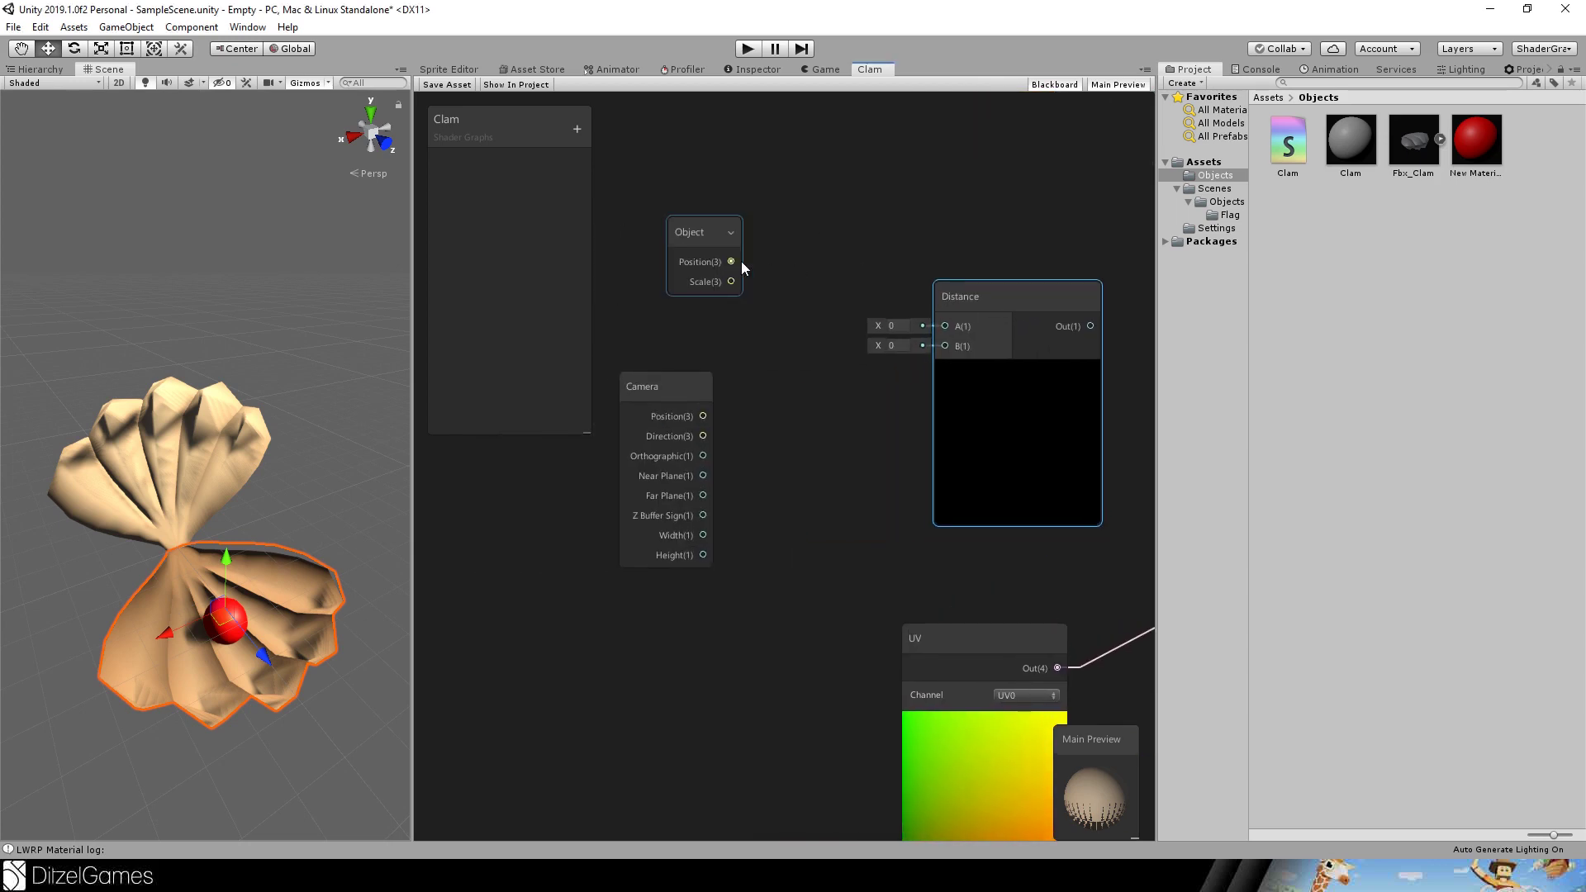
{"action": "left_click_drag", "start_coordinate": [733, 261], "coordinate": [946, 327]}
{"action": "left_click_drag", "start_coordinate": [703, 415], "coordinate": [945, 345]}
Pan and zoom around the graph, then drag a new wire out of the Distance output.
{"action": "middle_click_drag", "start_coordinate": [1034, 217], "coordinate": [745, 255]}
{"action": "middle_click_drag", "start_coordinate": [861, 265], "coordinate": [848, 324]}
{"action": "scroll", "coordinate": [210, 472], "scroll_direction": "down", "scroll_amount": 5}
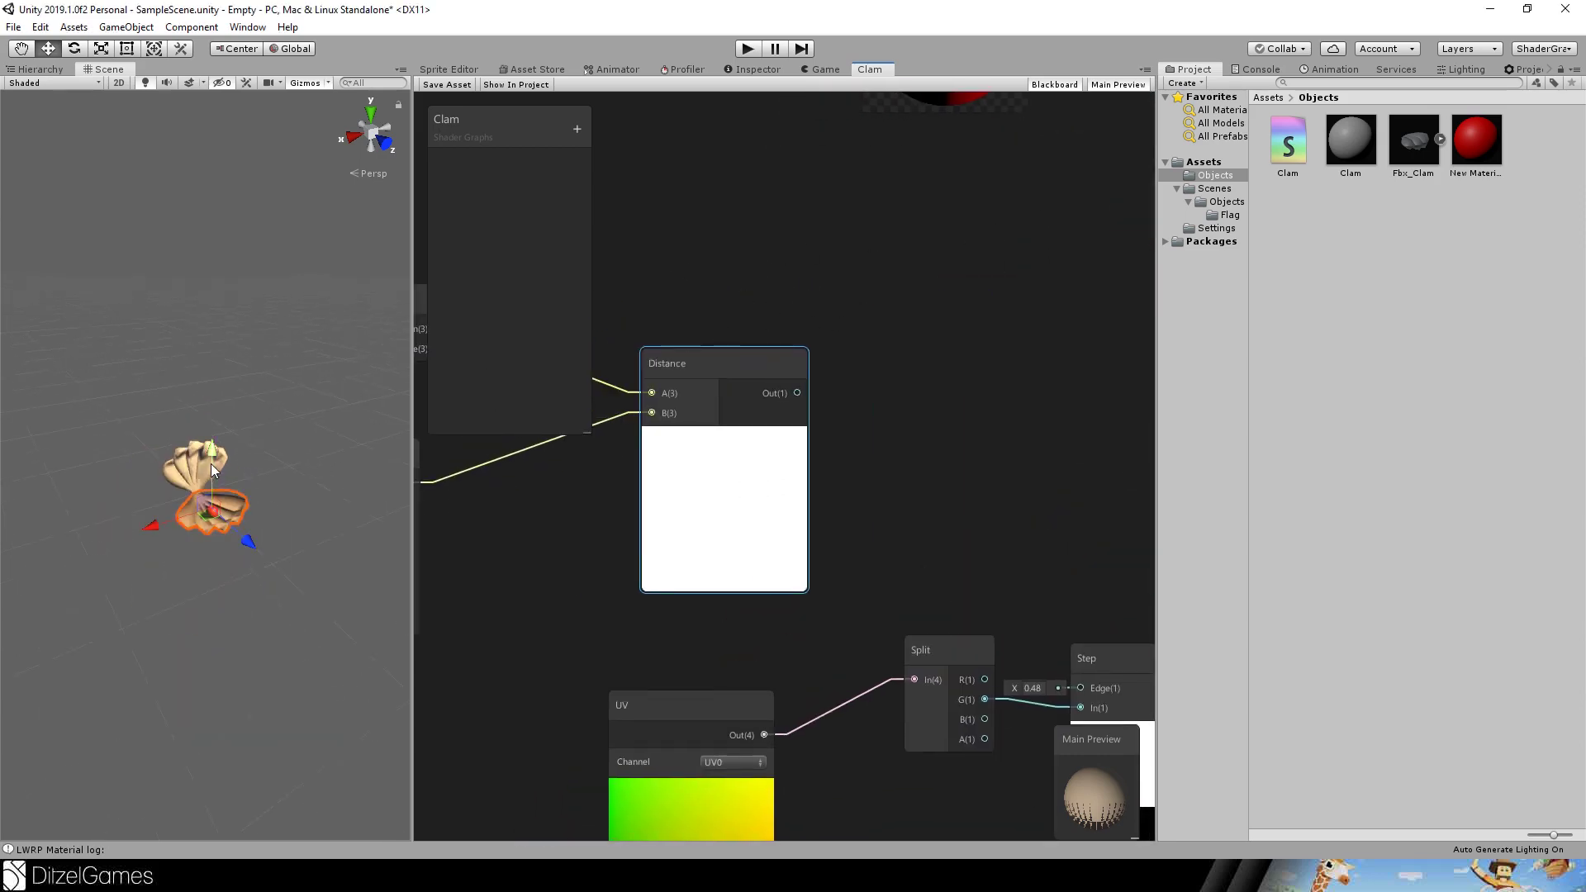
{"action": "scroll", "coordinate": [213, 488], "scroll_direction": "up", "scroll_amount": 4}
{"action": "scroll", "coordinate": [215, 512], "scroll_direction": "up", "scroll_amount": 5}
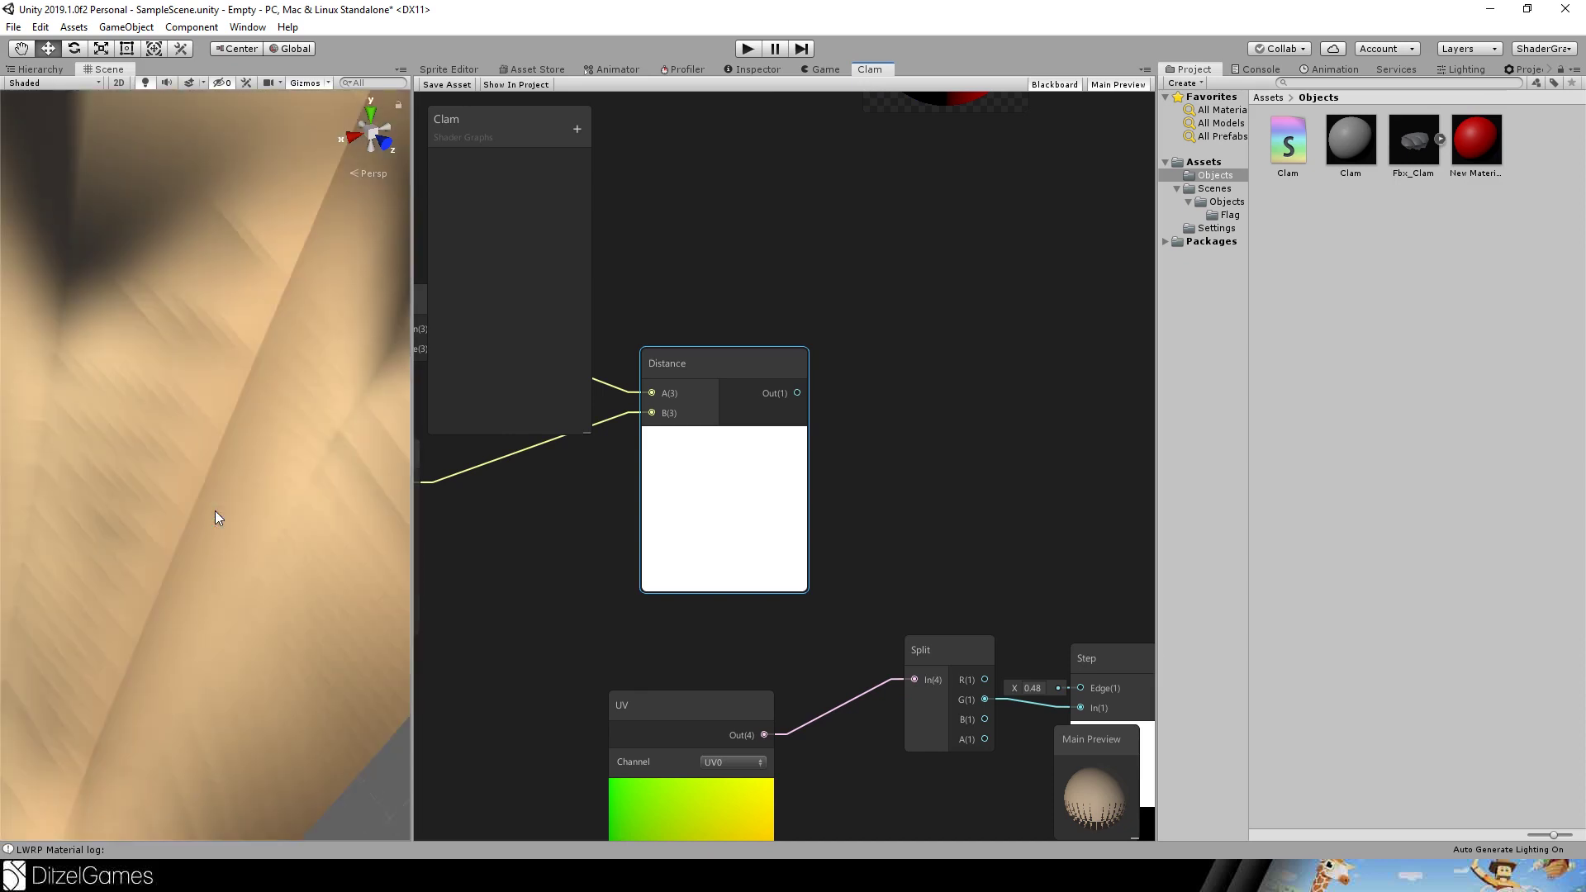
{"action": "scroll", "coordinate": [267, 568], "scroll_direction": "down", "scroll_amount": 5}
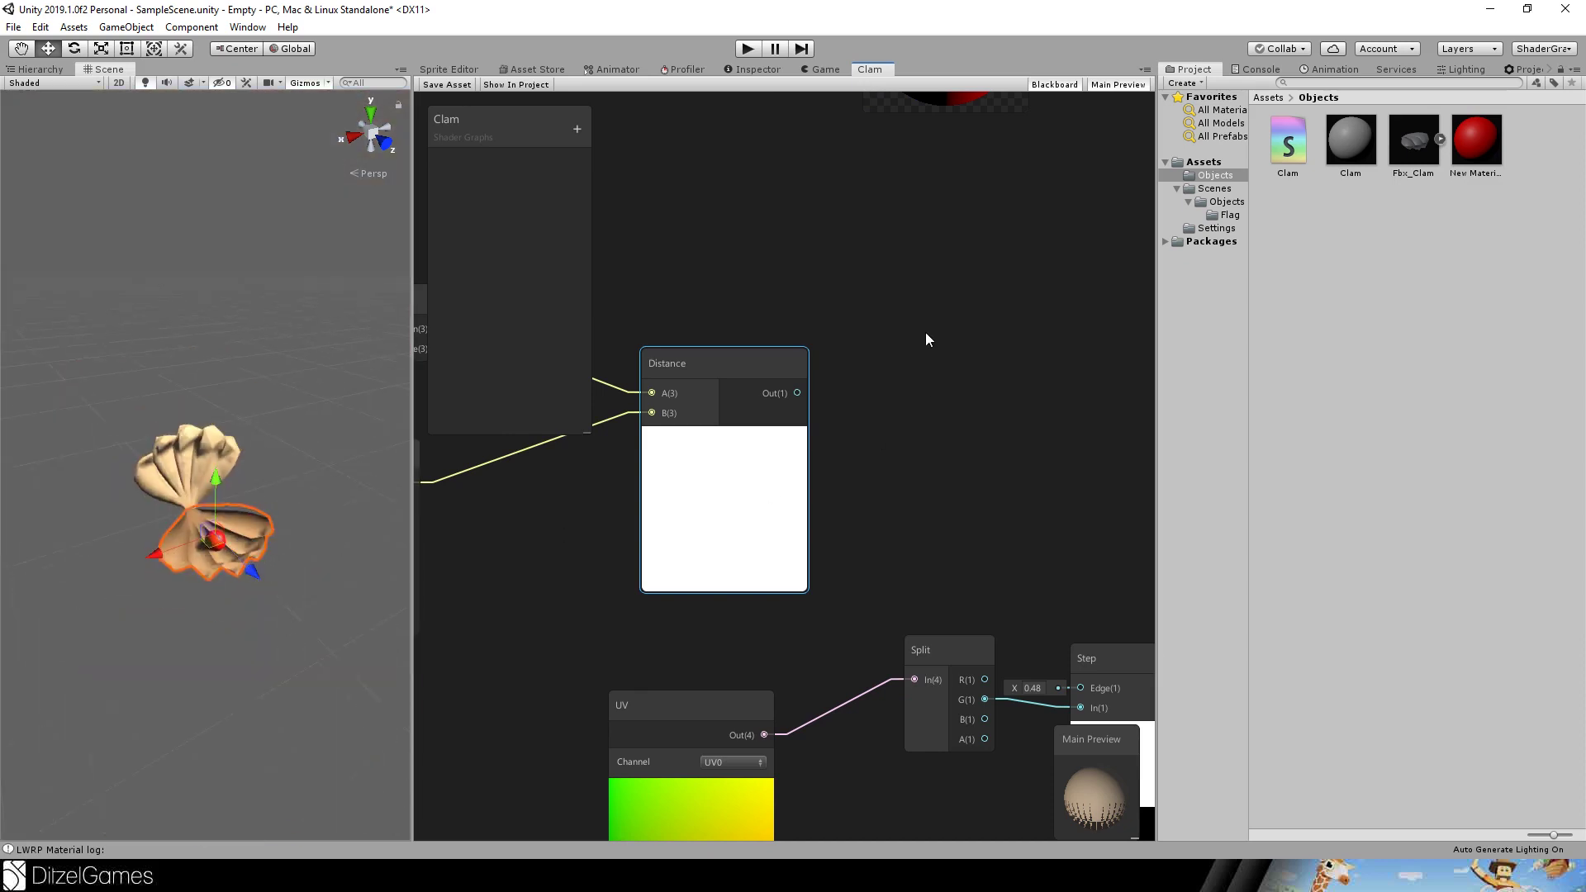
{"action": "middle_click_drag", "start_coordinate": [925, 334], "coordinate": [884, 395]}
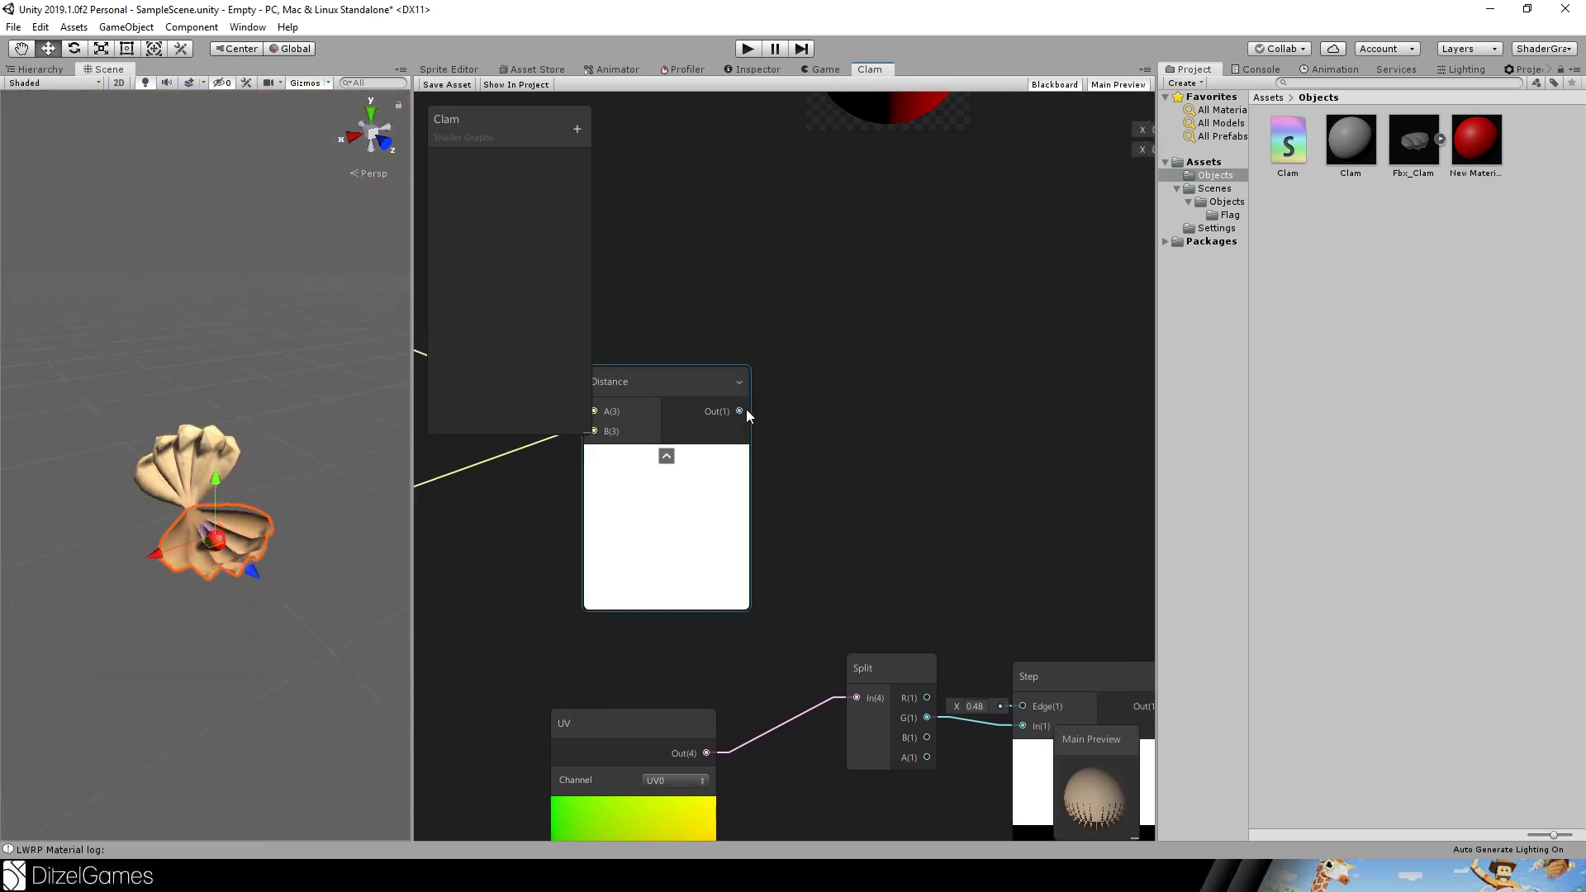
{"action": "left_click_drag", "start_coordinate": [739, 411], "coordinate": [992, 374]}
Create an Add node from Distance and a Vector1 property OpenDistance with default -1.
{"action": "type", "text": "add"}
{"action": "key", "text": "Return"}
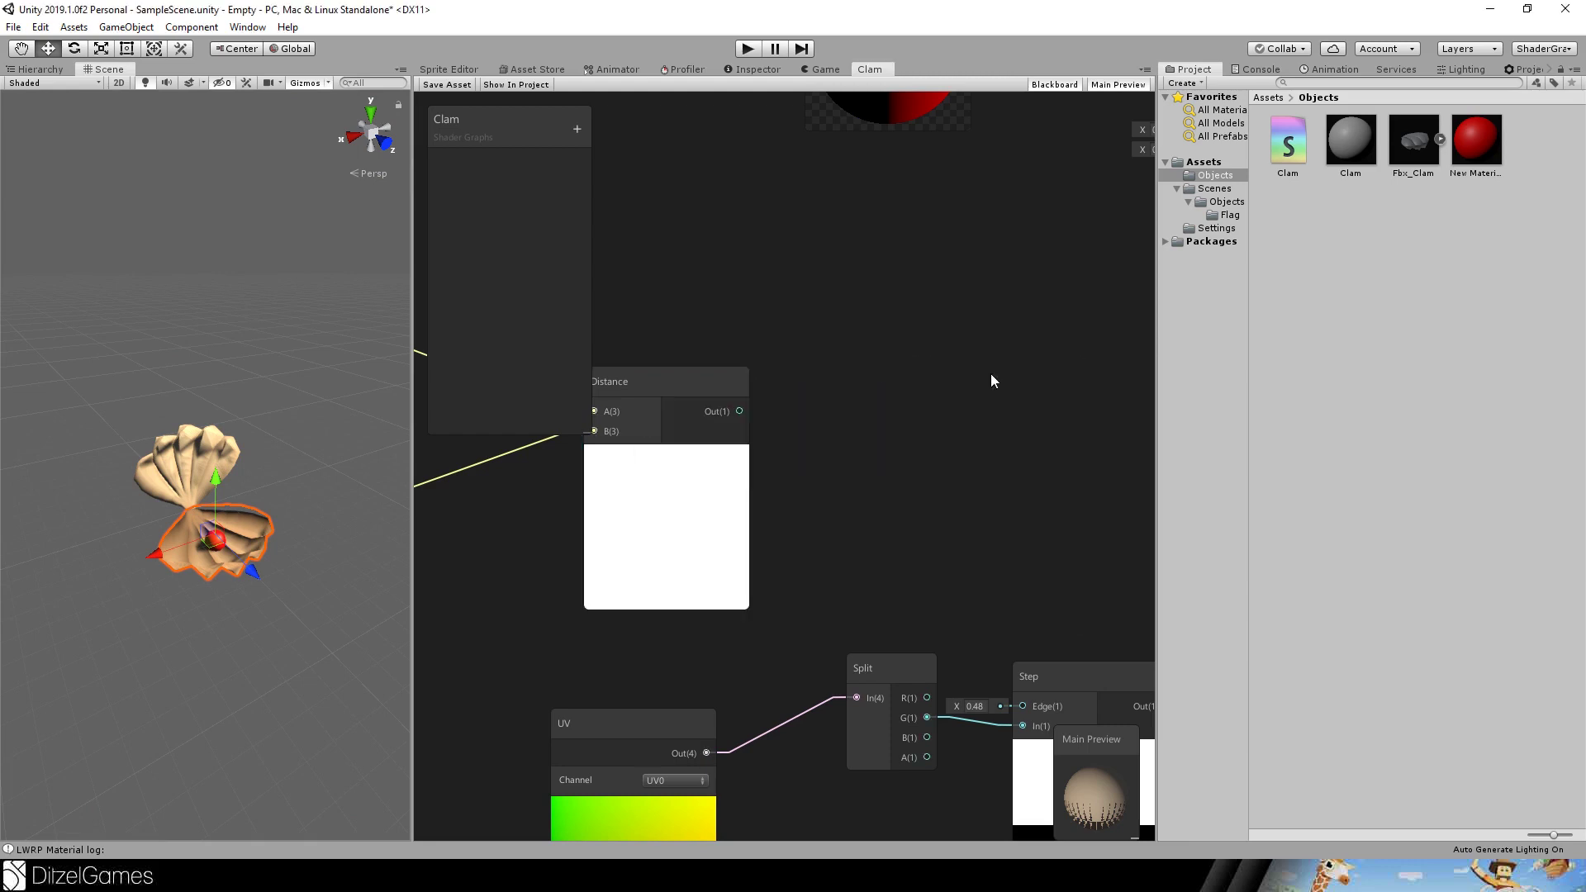
{"action": "left_click", "coordinate": [588, 129]}
{"action": "left_click", "coordinate": [580, 161]}
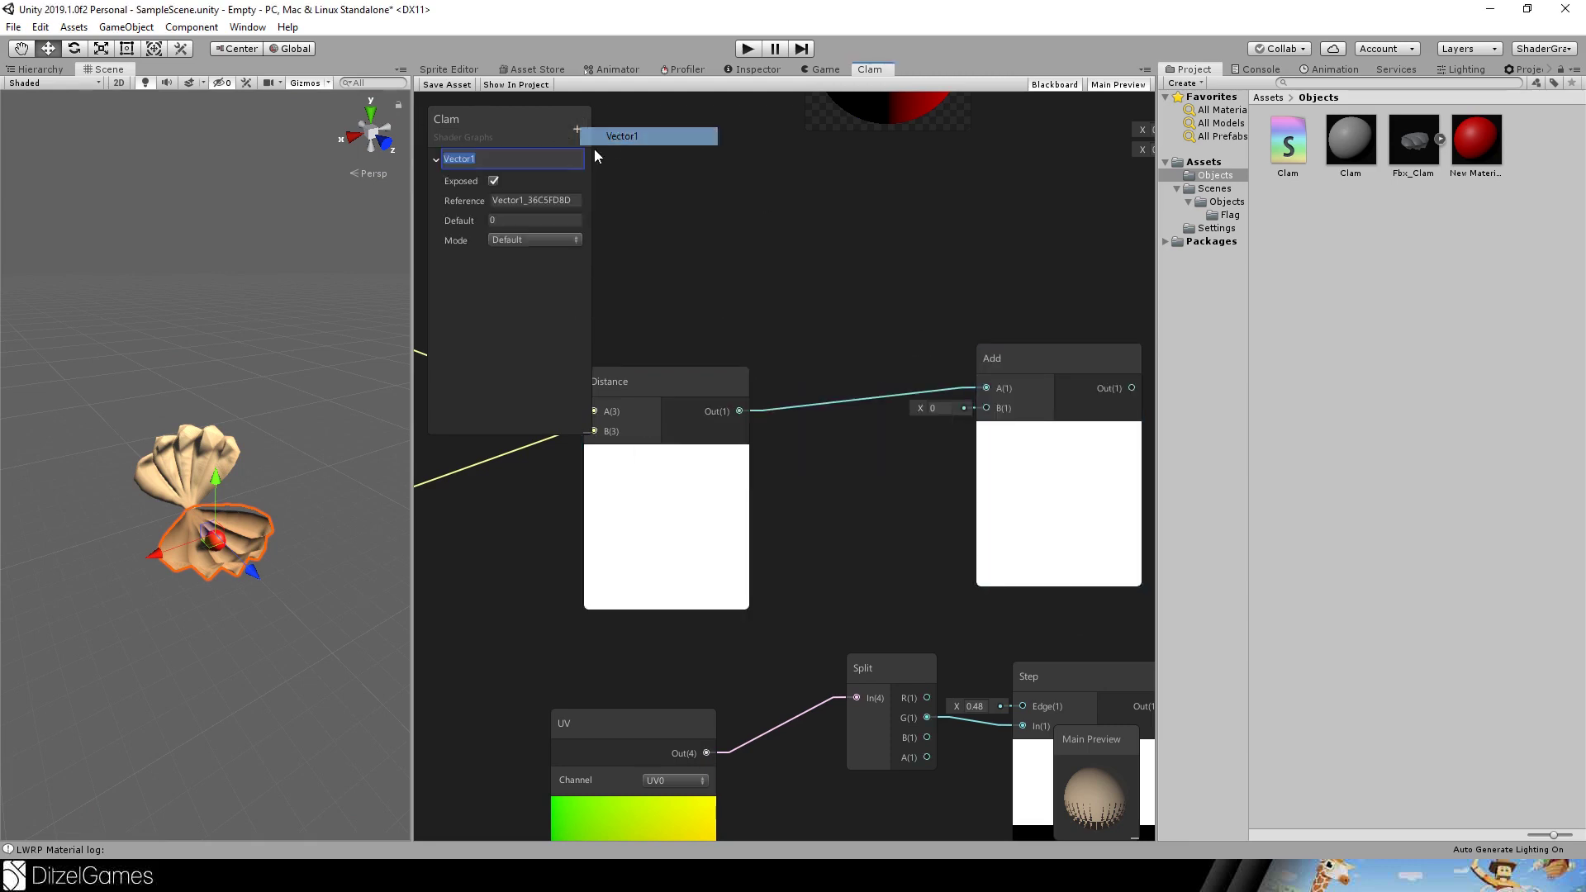
{"action": "type", "text": "OpenDistance"}
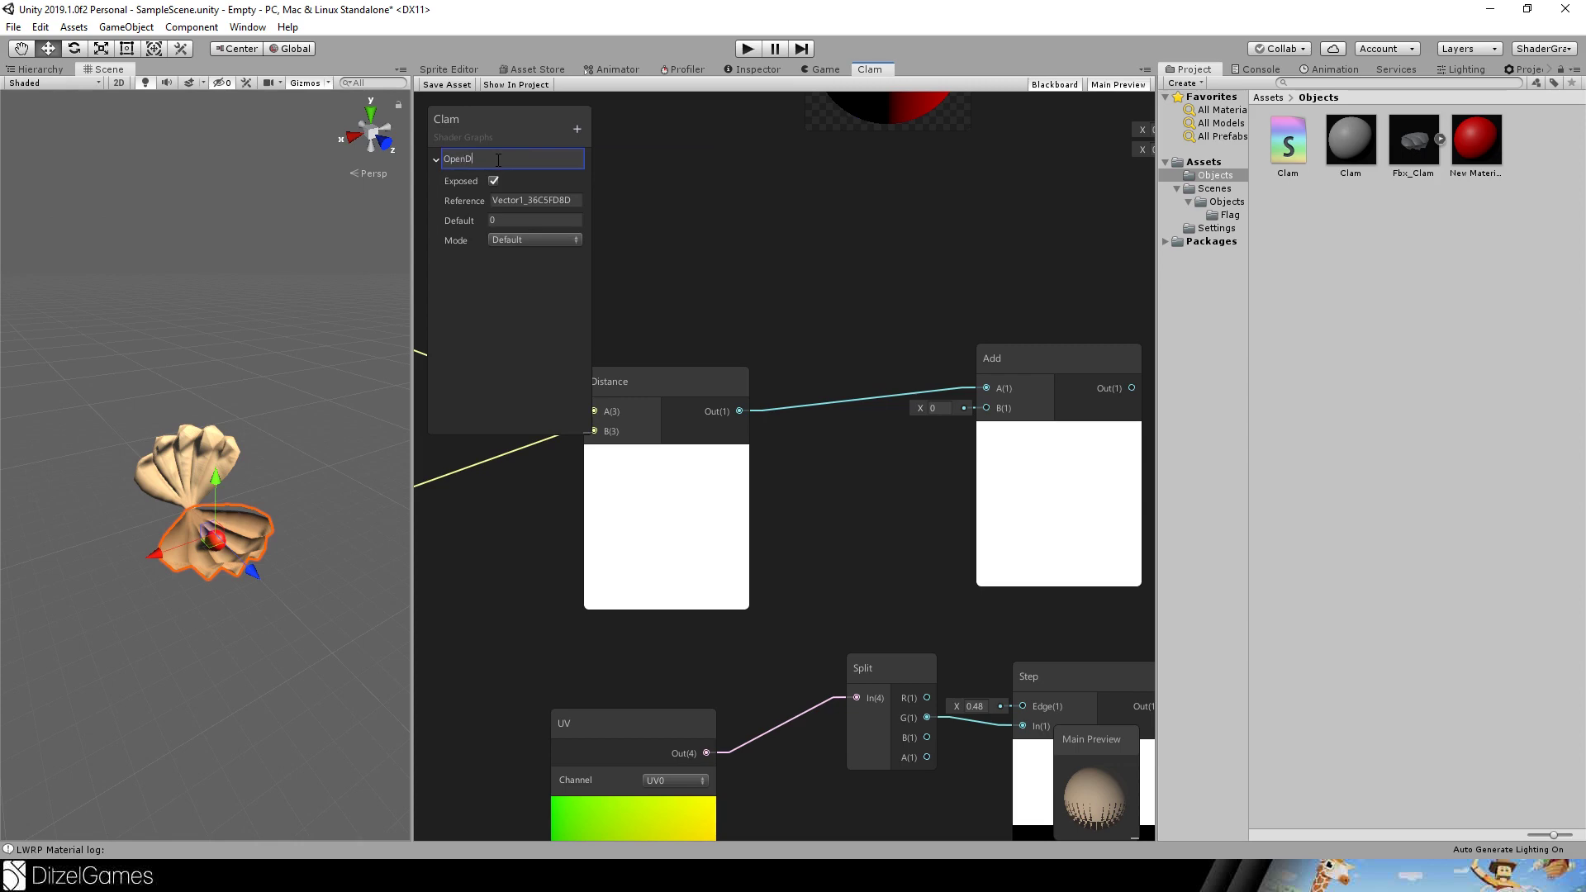
{"action": "left_click", "coordinate": [516, 219]}
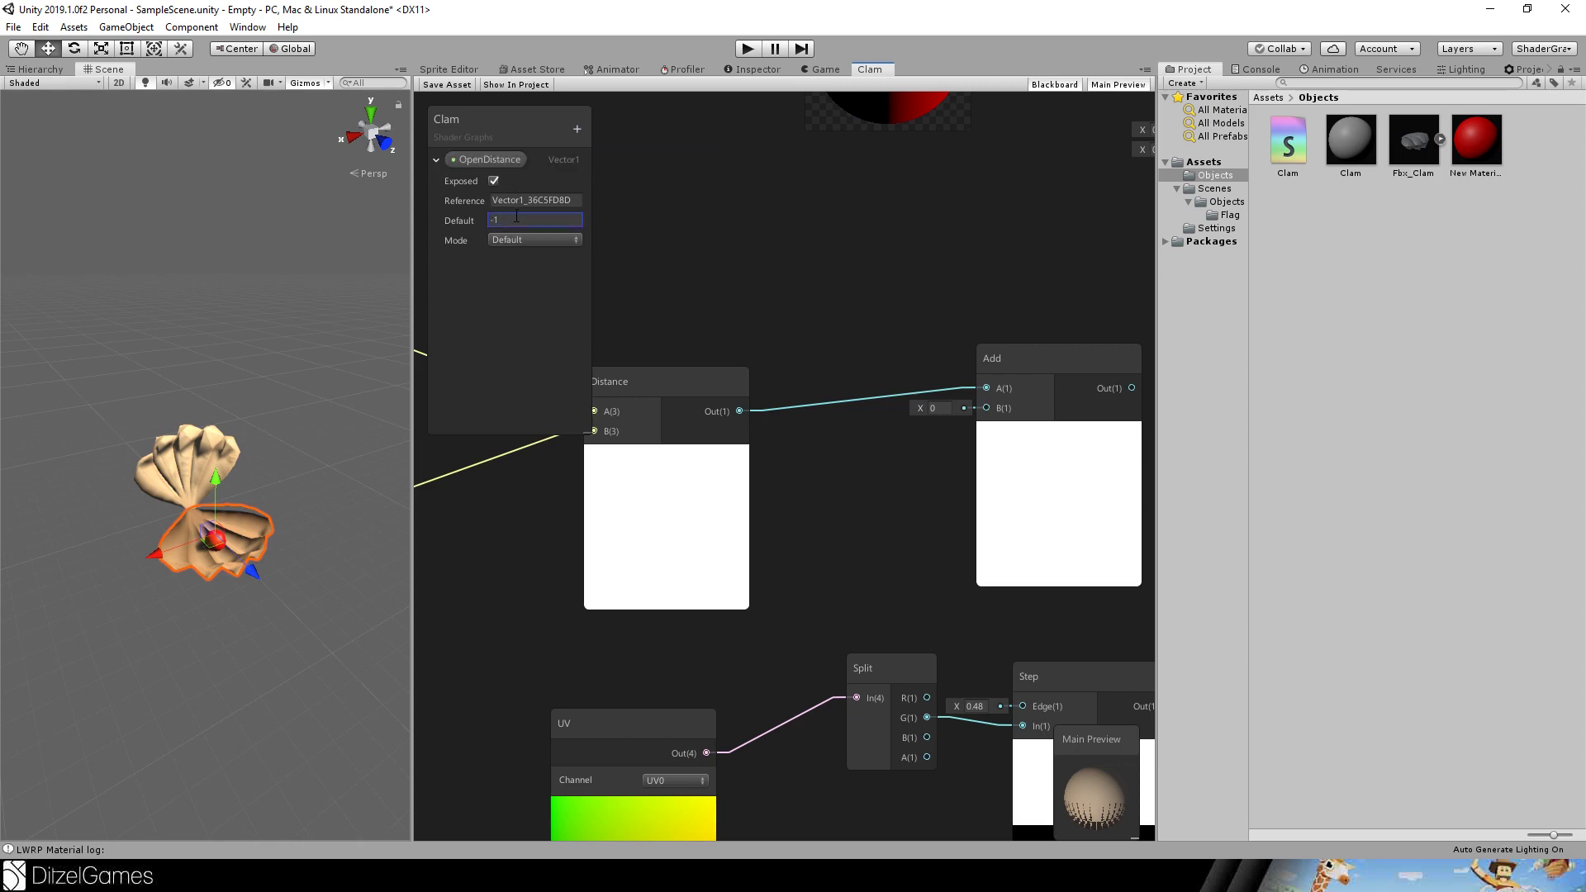
{"action": "left_click", "coordinate": [477, 161]}
Place the OpenDistance property on the graph and connect it to Add's B input.
{"action": "left_click_drag", "start_coordinate": [905, 478], "coordinate": [990, 410]}
{"action": "left_click_drag", "start_coordinate": [895, 477], "coordinate": [838, 468]}
{"action": "left_click_drag", "start_coordinate": [1003, 360], "coordinate": [937, 381]}
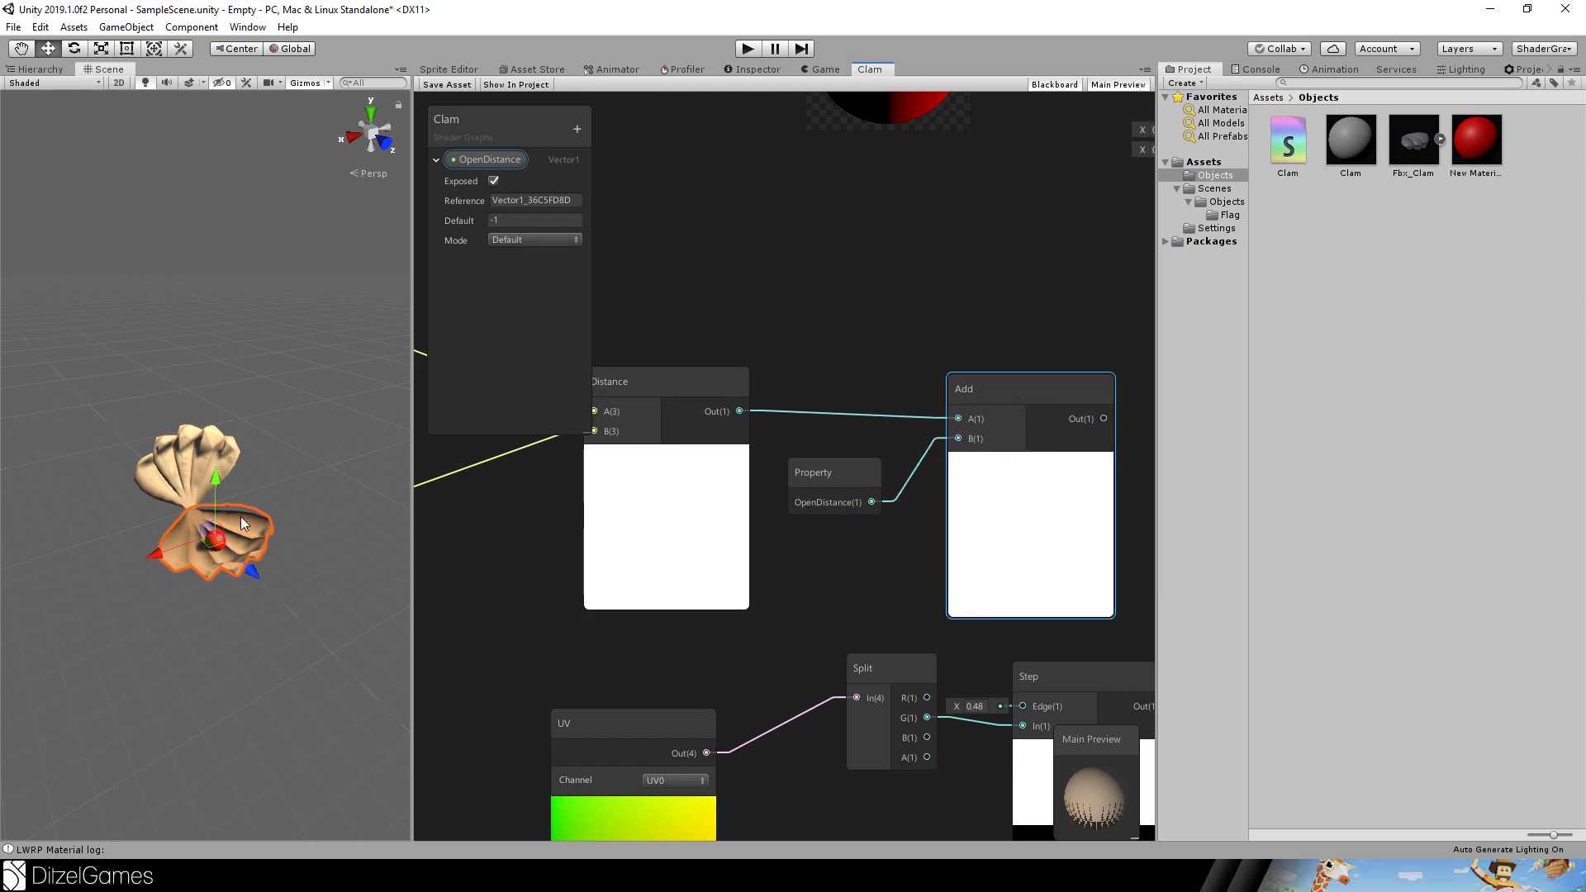
{"action": "scroll", "coordinate": [137, 457], "scroll_direction": "up", "scroll_amount": 10}
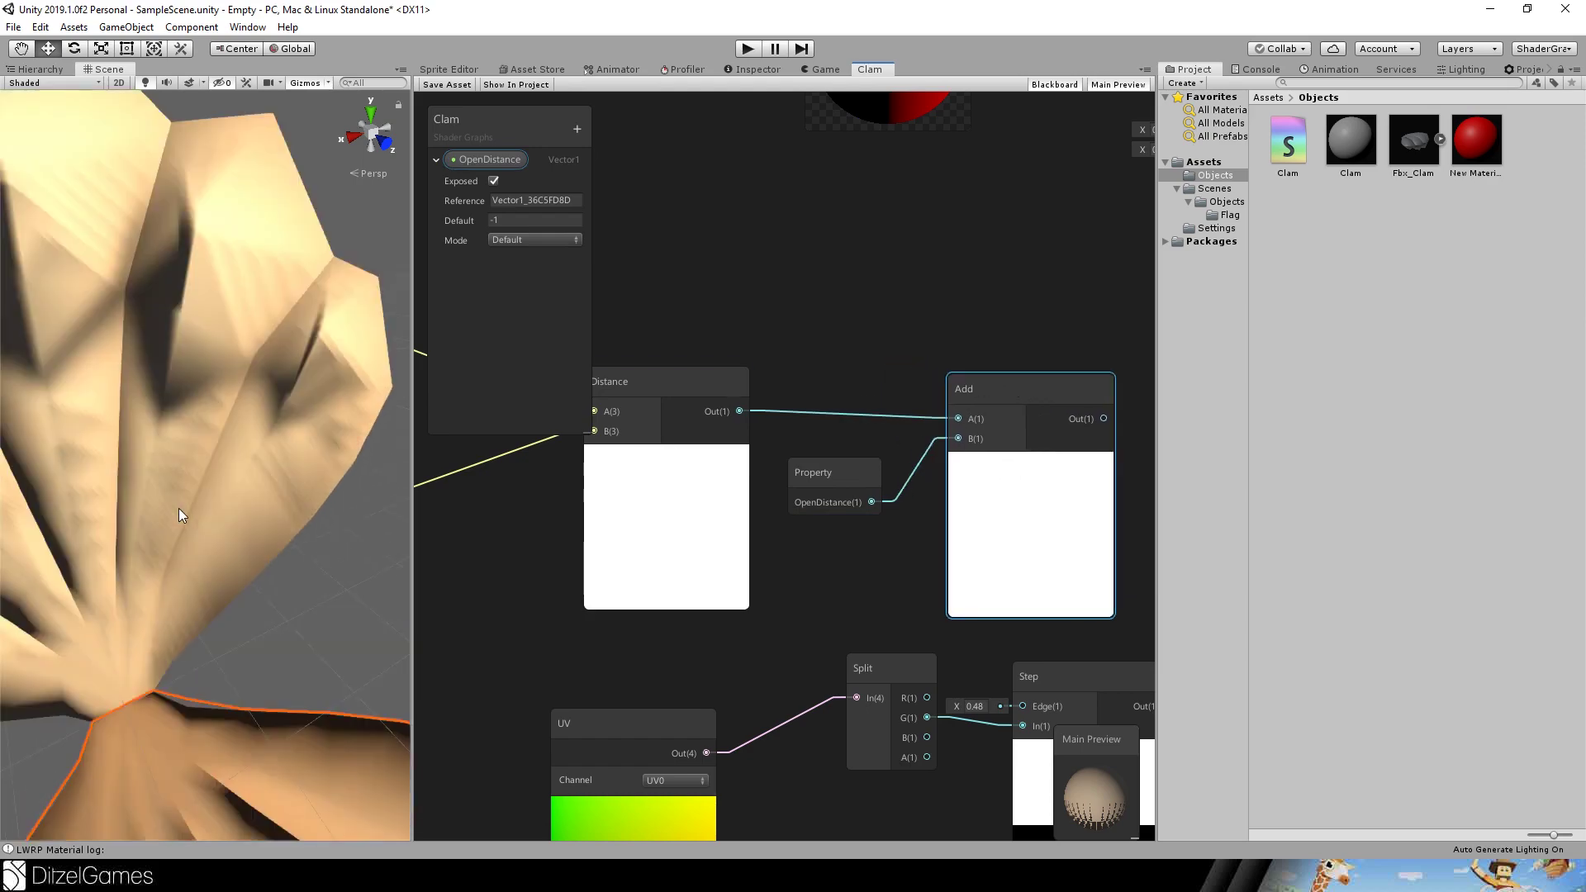
{"action": "middle_click_drag", "start_coordinate": [205, 570], "coordinate": [298, 567]}
{"action": "scroll", "coordinate": [260, 565], "scroll_direction": "down", "scroll_amount": 7}
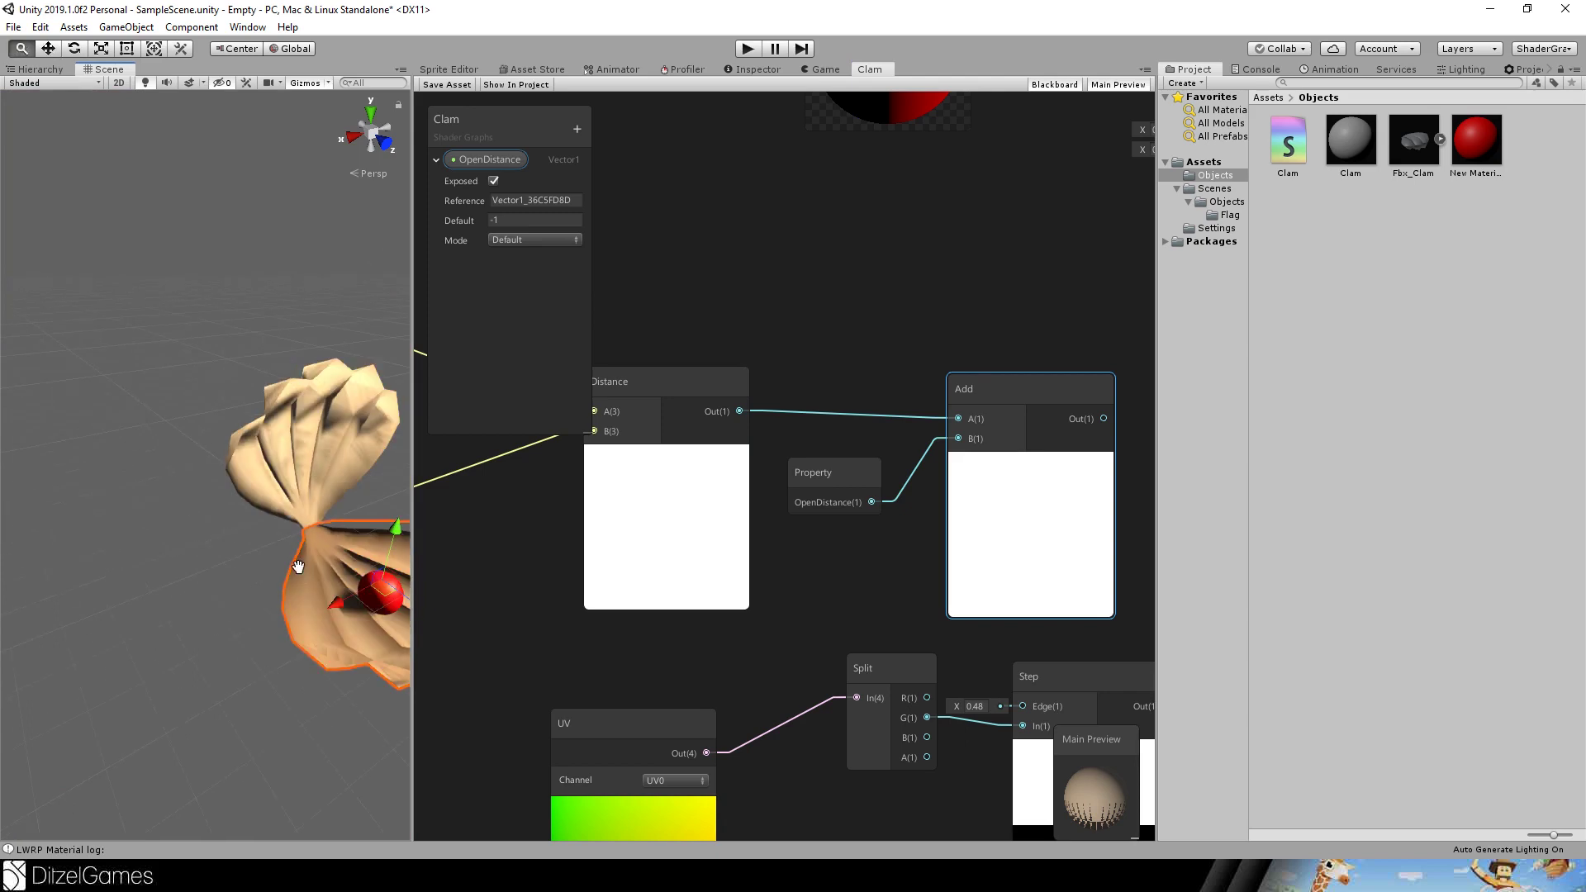
{"action": "scroll", "coordinate": [289, 568], "scroll_direction": "up", "scroll_amount": 5}
{"action": "scroll", "coordinate": [287, 570], "scroll_direction": "down", "scroll_amount": 10}
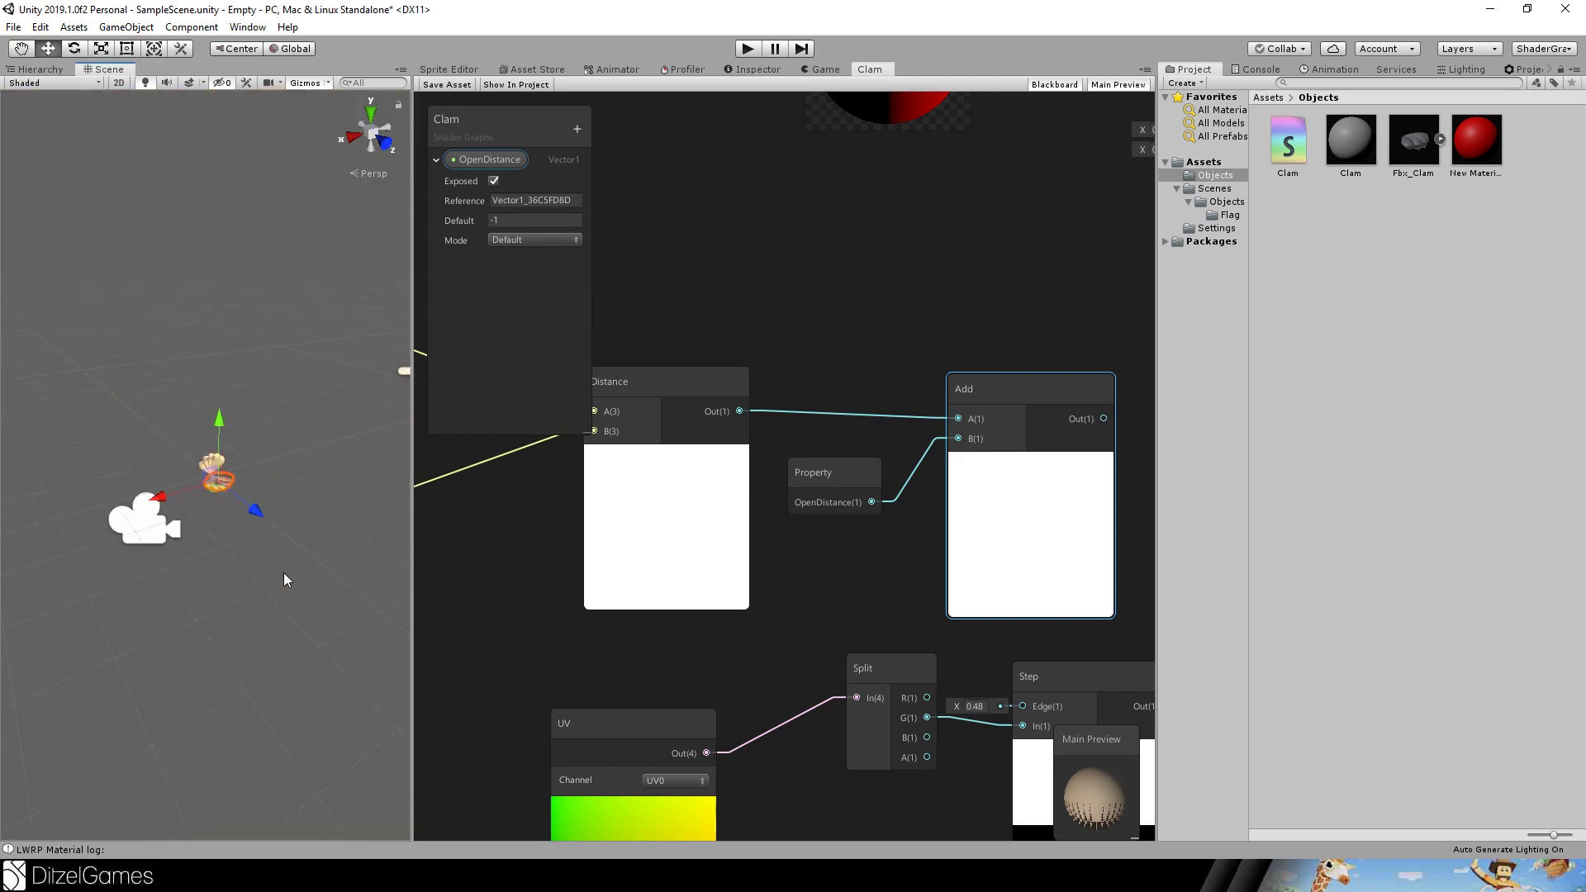
{"action": "scroll", "coordinate": [284, 572], "scroll_direction": "up", "scroll_amount": 8}
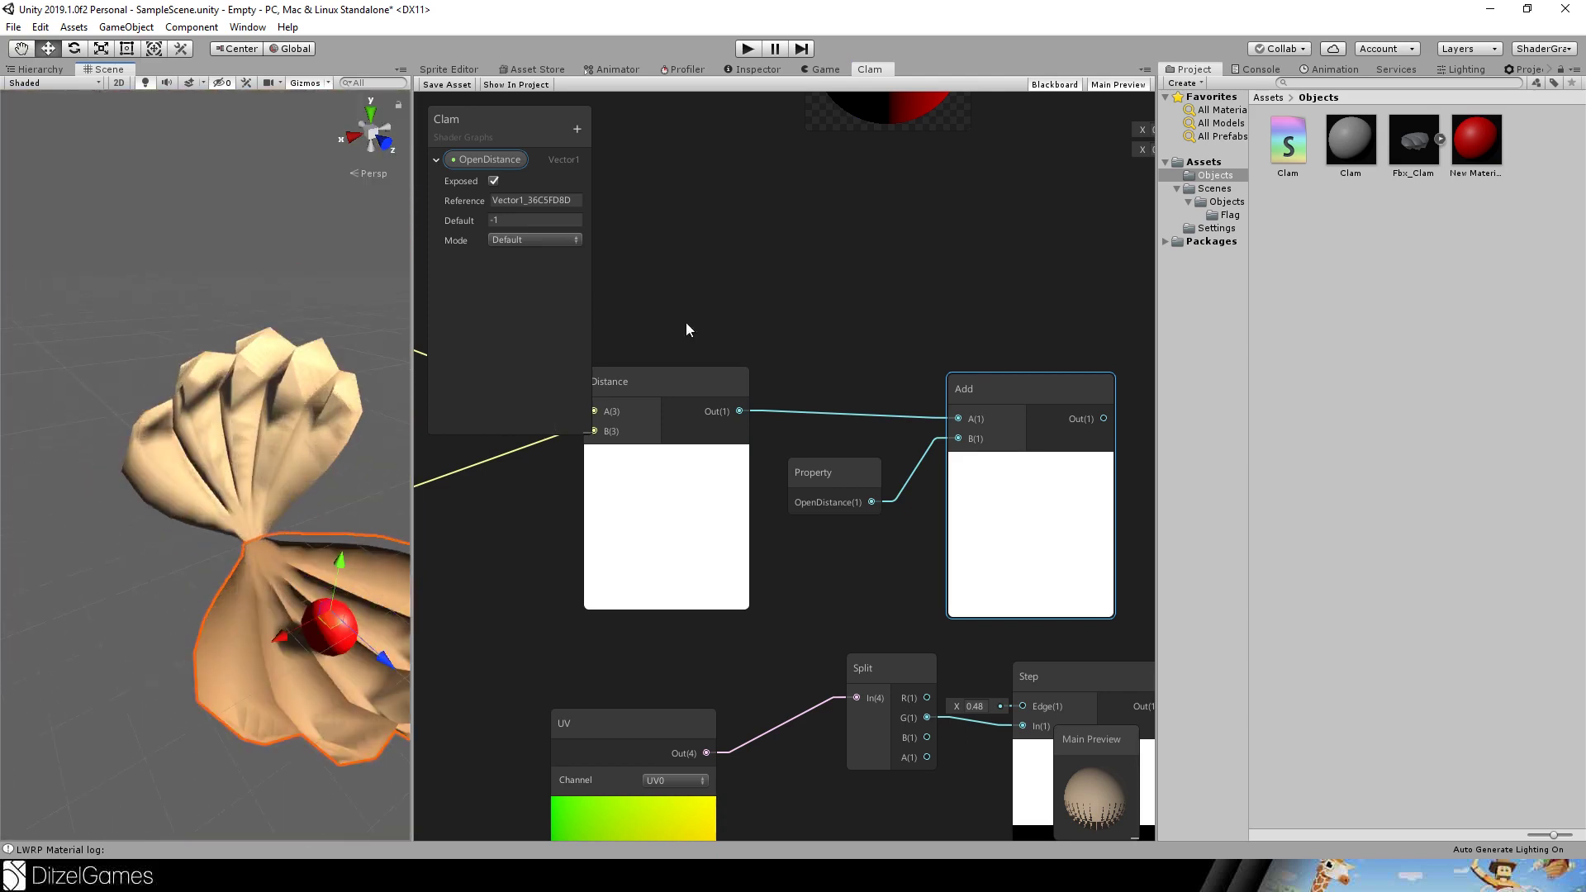
{"action": "middle_click_drag", "start_coordinate": [1013, 305], "coordinate": [848, 296]}
{"action": "scroll", "coordinate": [857, 326], "scroll_direction": "down", "scroll_amount": 7}
Move the Distance, OpenDistance and Add nodes about 265 px to the left.
{"action": "middle_click_drag", "start_coordinate": [960, 363], "coordinate": [856, 393]}
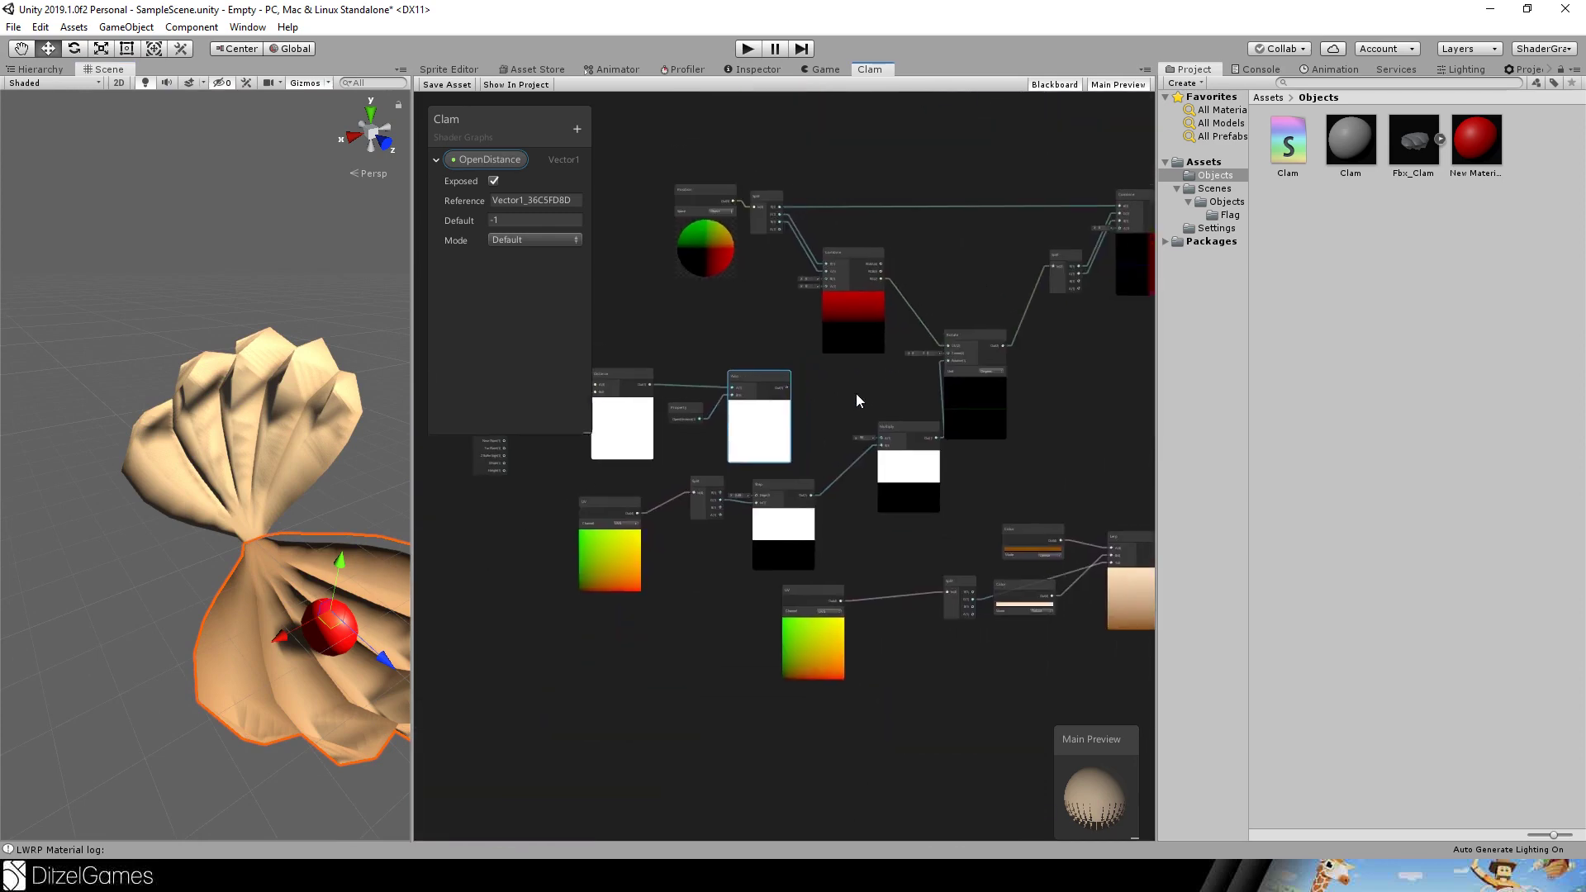
{"action": "scroll", "coordinate": [934, 359], "scroll_direction": "up", "scroll_amount": 6}
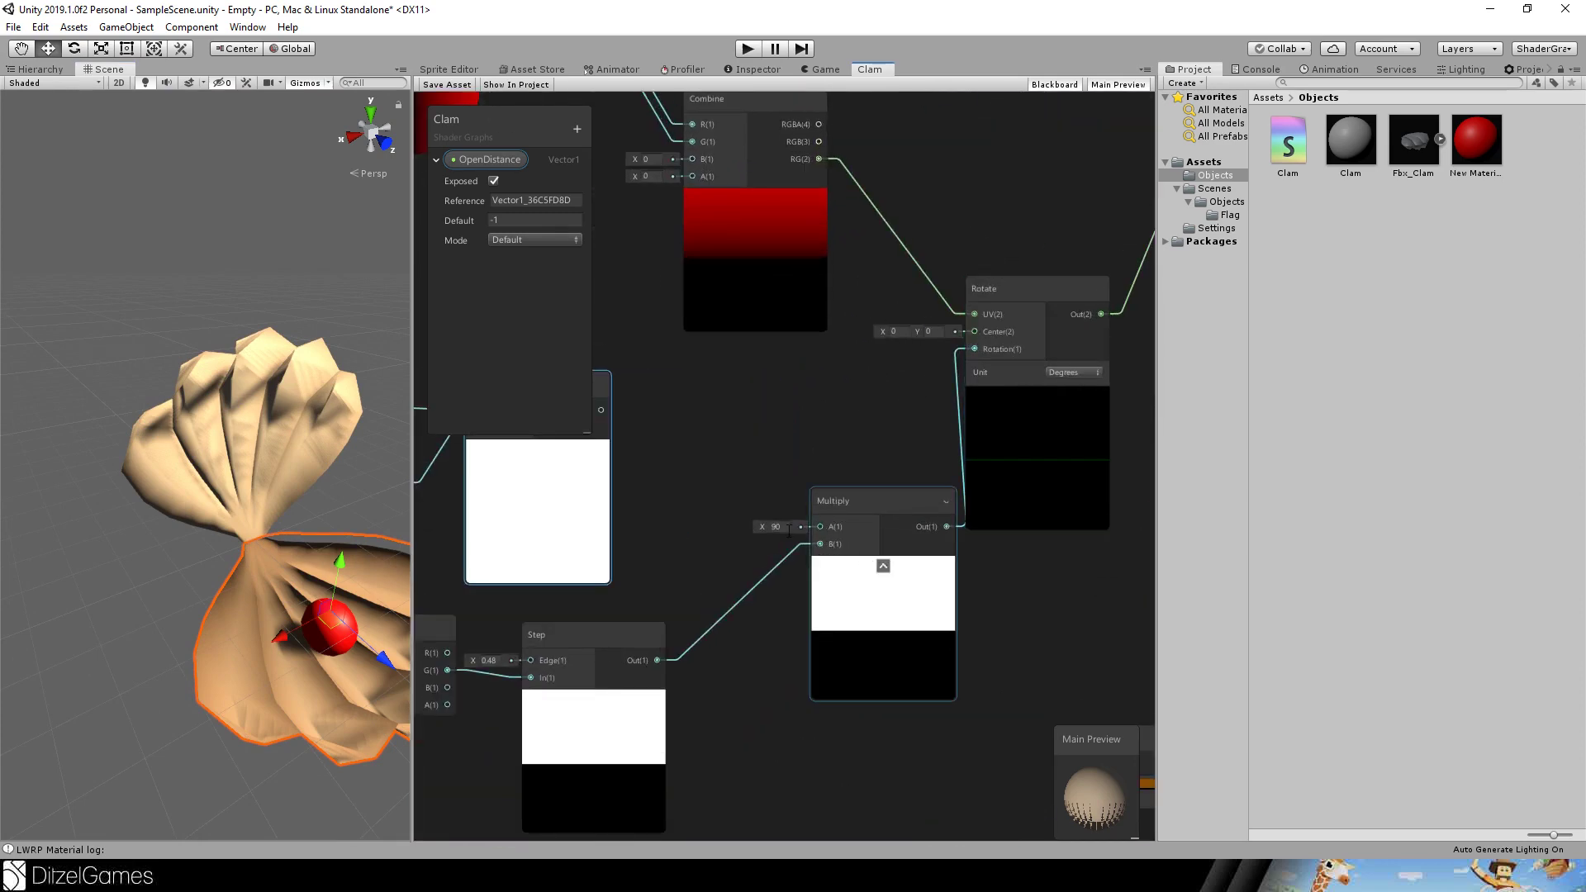
{"action": "scroll", "coordinate": [796, 399], "scroll_direction": "up", "scroll_amount": 2}
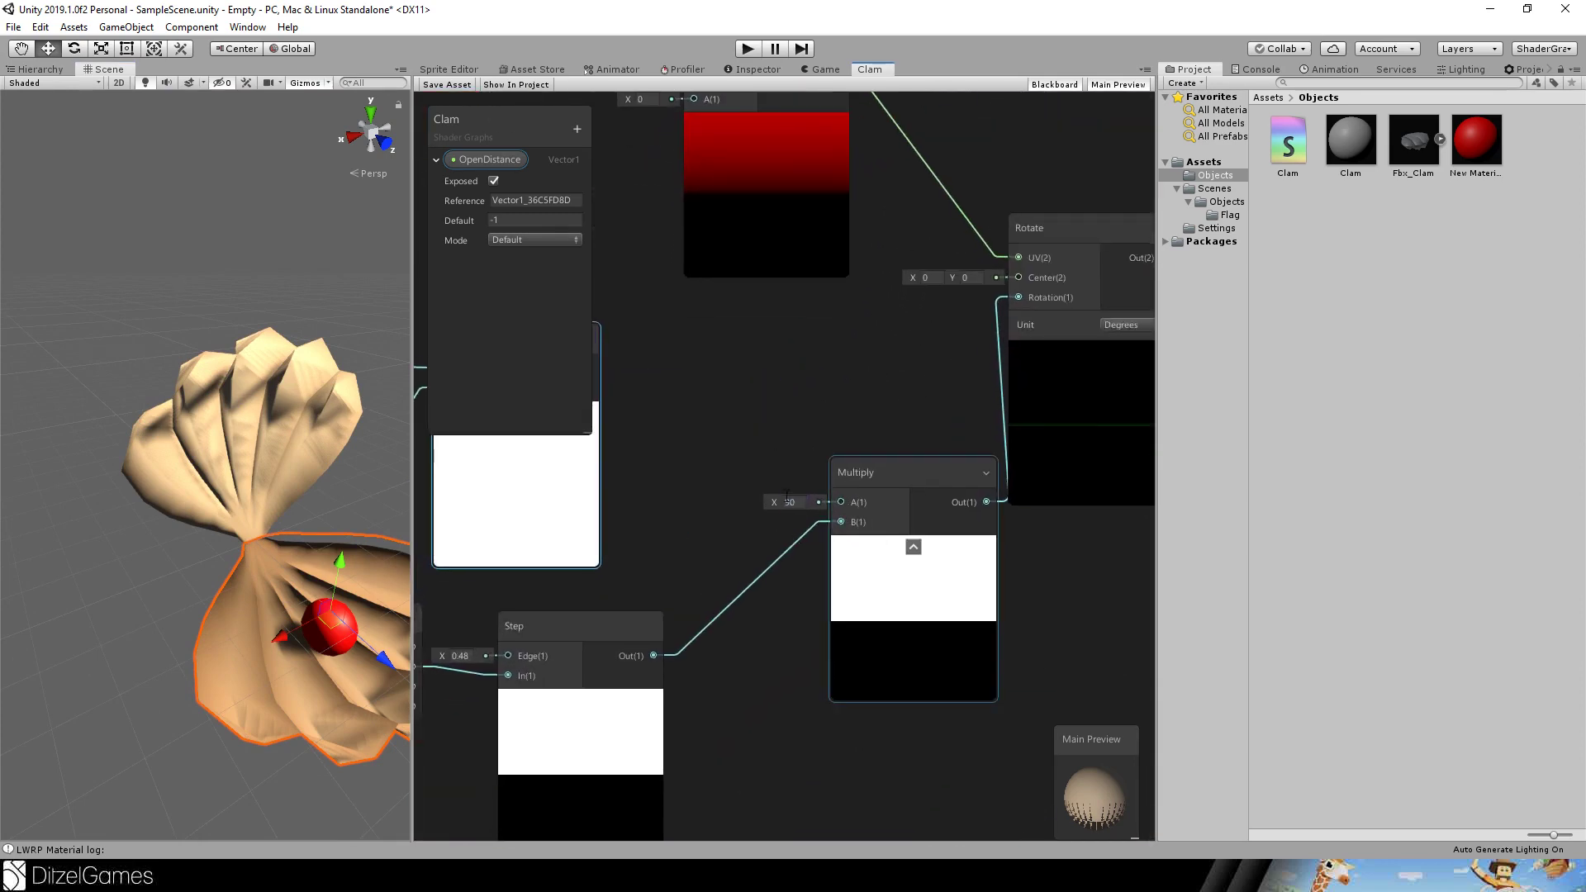
{"action": "middle_click_drag", "start_coordinate": [748, 416], "coordinate": [1093, 370]}
{"action": "scroll", "coordinate": [1033, 355], "scroll_direction": "down", "scroll_amount": 4}
{"action": "scroll", "coordinate": [1008, 363], "scroll_direction": "down", "scroll_amount": 3}
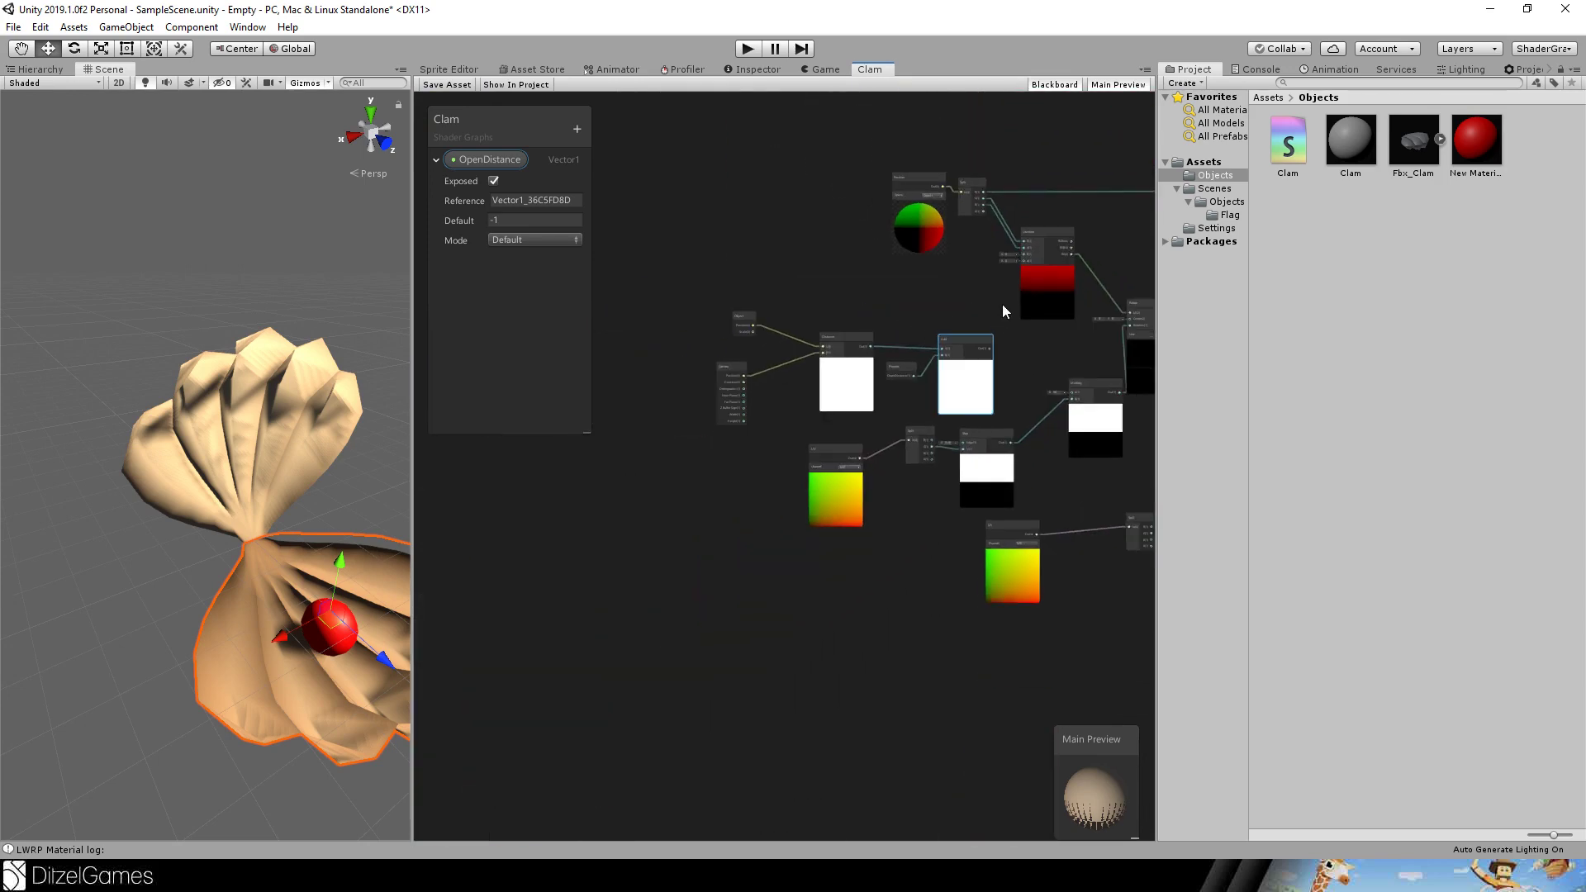
{"action": "left_click_drag", "start_coordinate": [1003, 306], "coordinate": [613, 456]}
{"action": "left_click", "coordinate": [680, 304]}
{"action": "left_click_drag", "start_coordinate": [1019, 463], "coordinate": [1013, 424]}
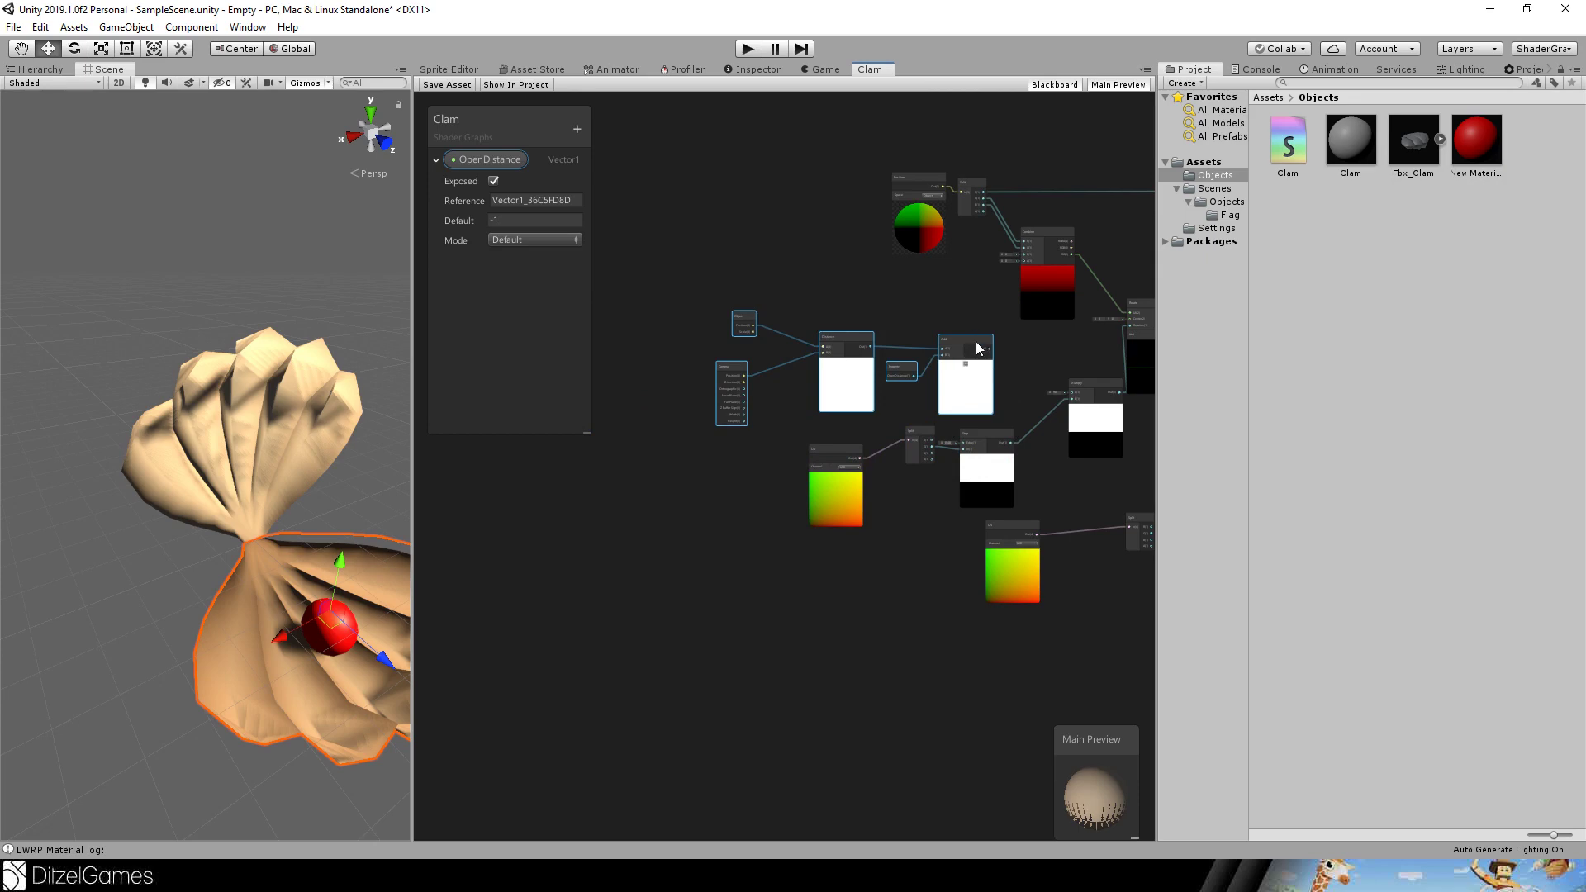
{"action": "left_click_drag", "start_coordinate": [977, 346], "coordinate": [758, 347]}
{"action": "key", "text": "f"}
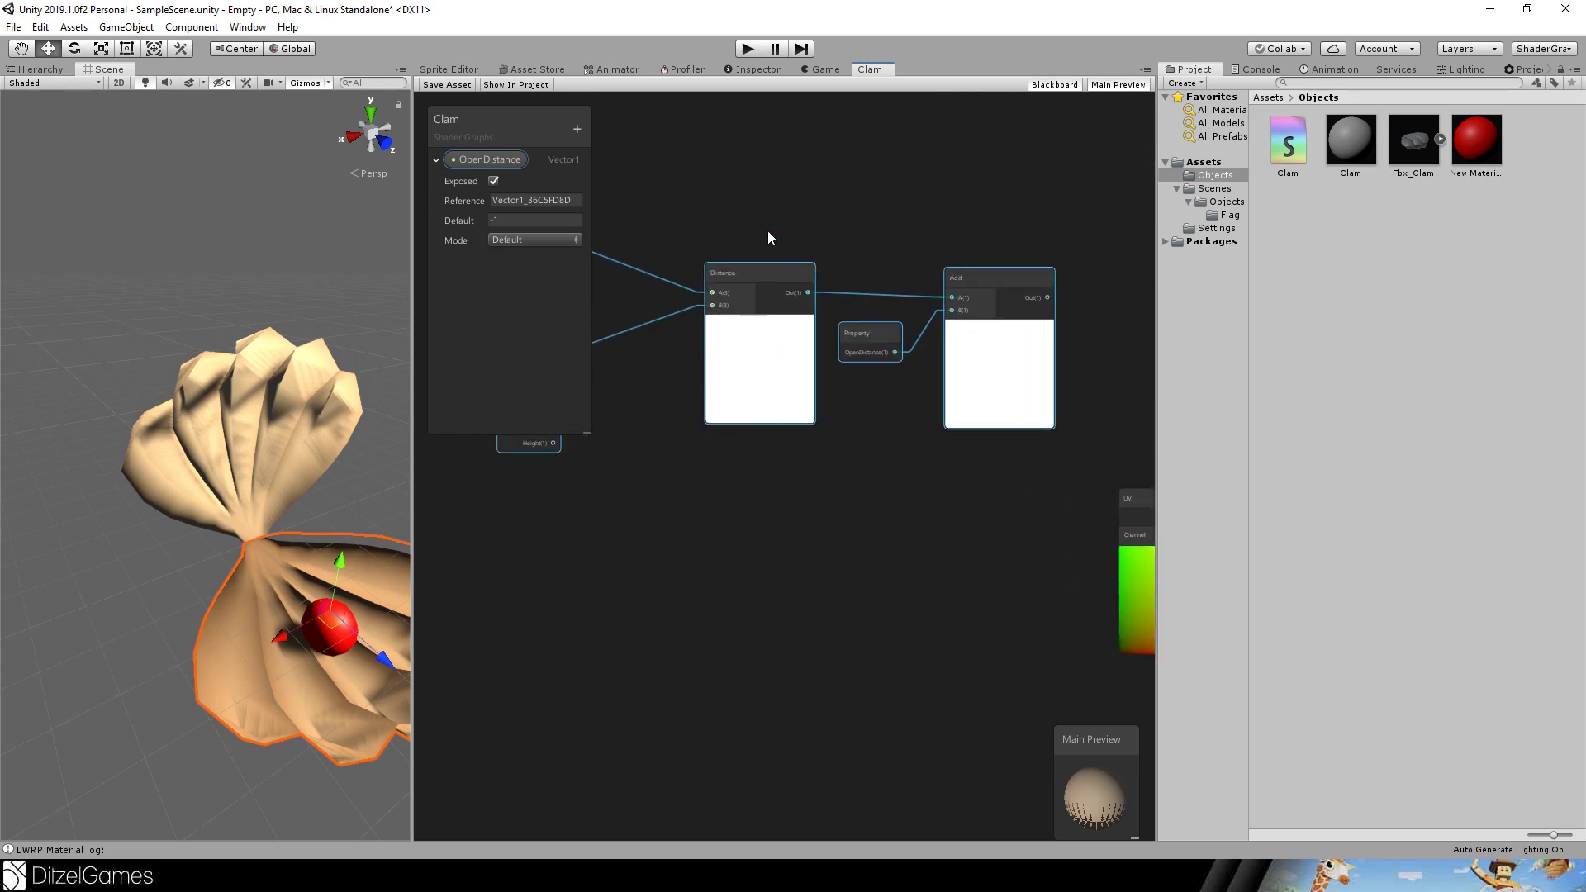
Create a One Minus node beside Add and collapse its preview.
{"action": "middle_click_drag", "start_coordinate": [1099, 325], "coordinate": [1045, 345]}
{"action": "left_click", "coordinate": [1045, 345]}
{"action": "scroll", "coordinate": [1045, 344], "scroll_direction": "up", "scroll_amount": 1}
{"action": "middle_click_drag", "start_coordinate": [954, 362], "coordinate": [670, 419]}
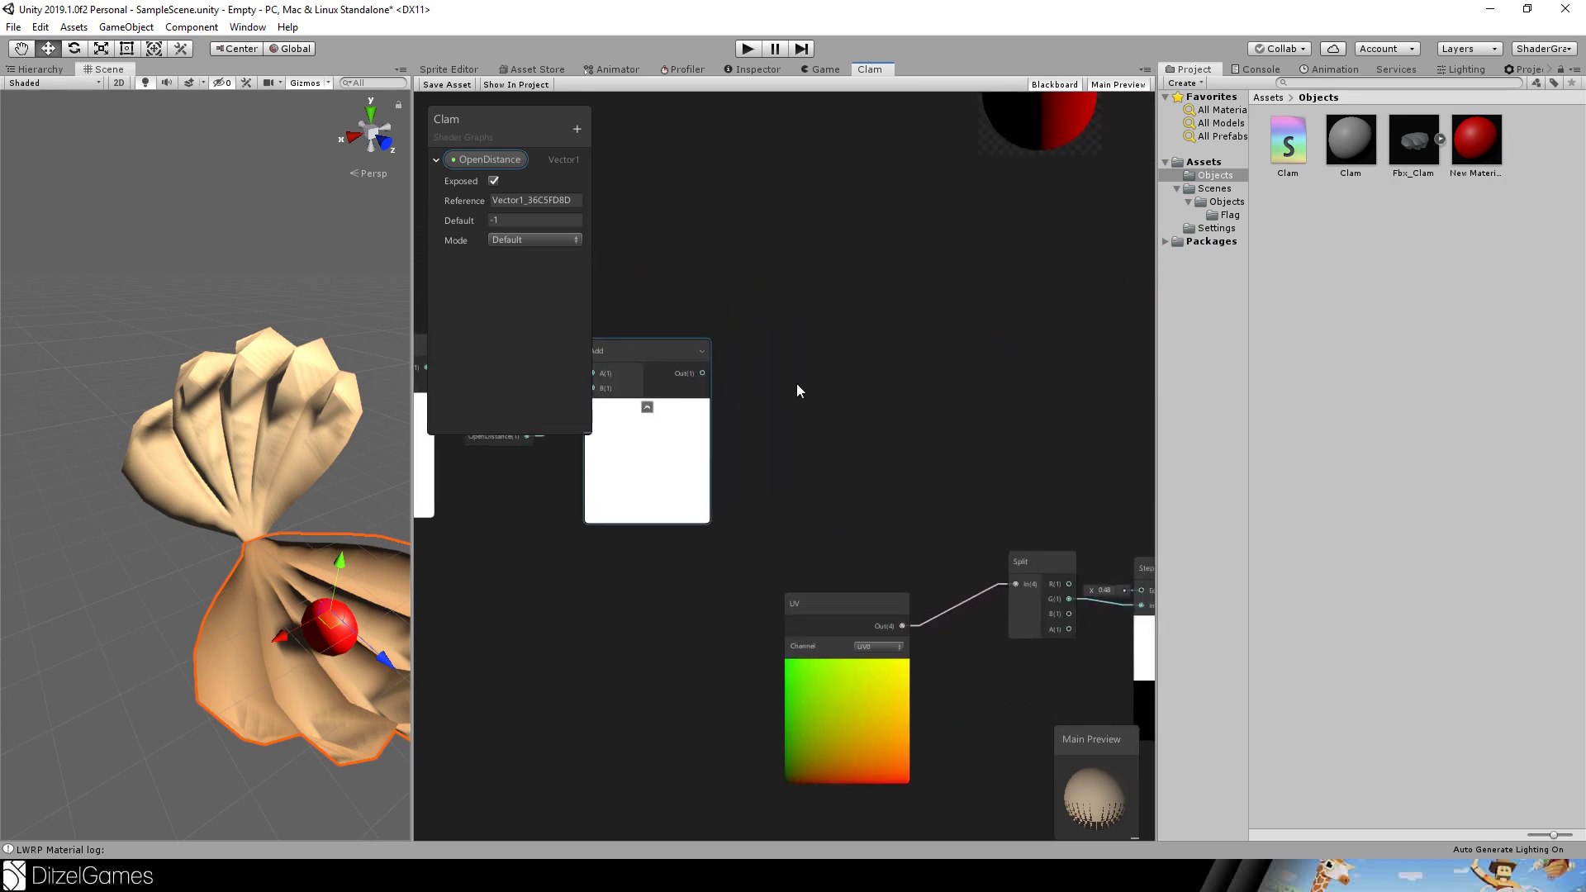
{"action": "left_click", "coordinate": [777, 372]}
{"action": "key", "text": "space"}
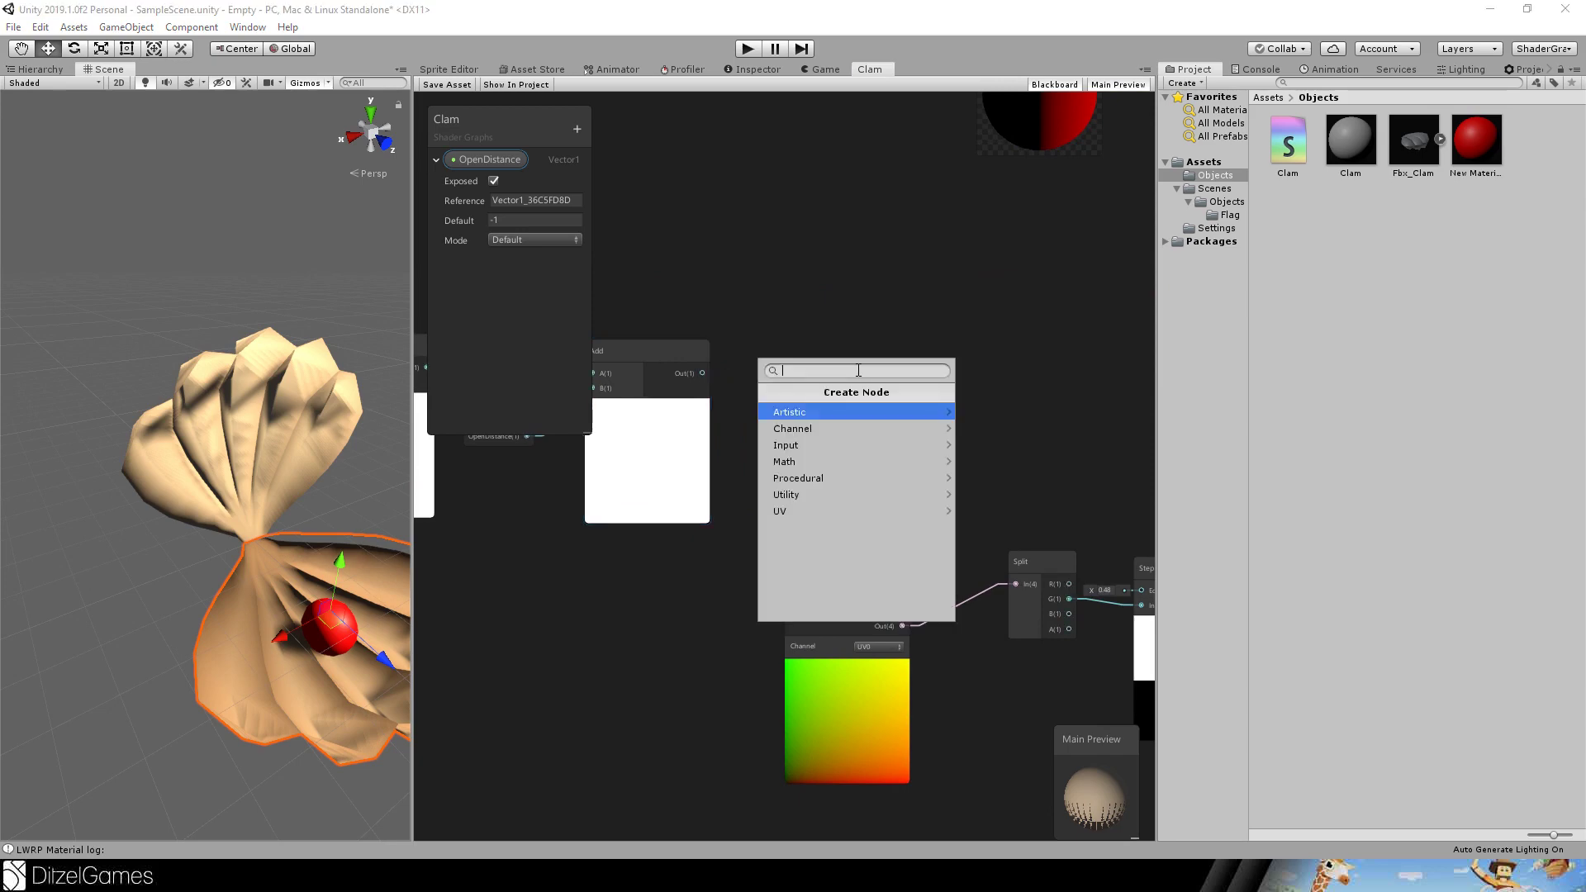
{"action": "type", "text": "one"}
{"action": "key", "text": "Return"}
{"action": "left_click", "coordinate": [835, 357]}
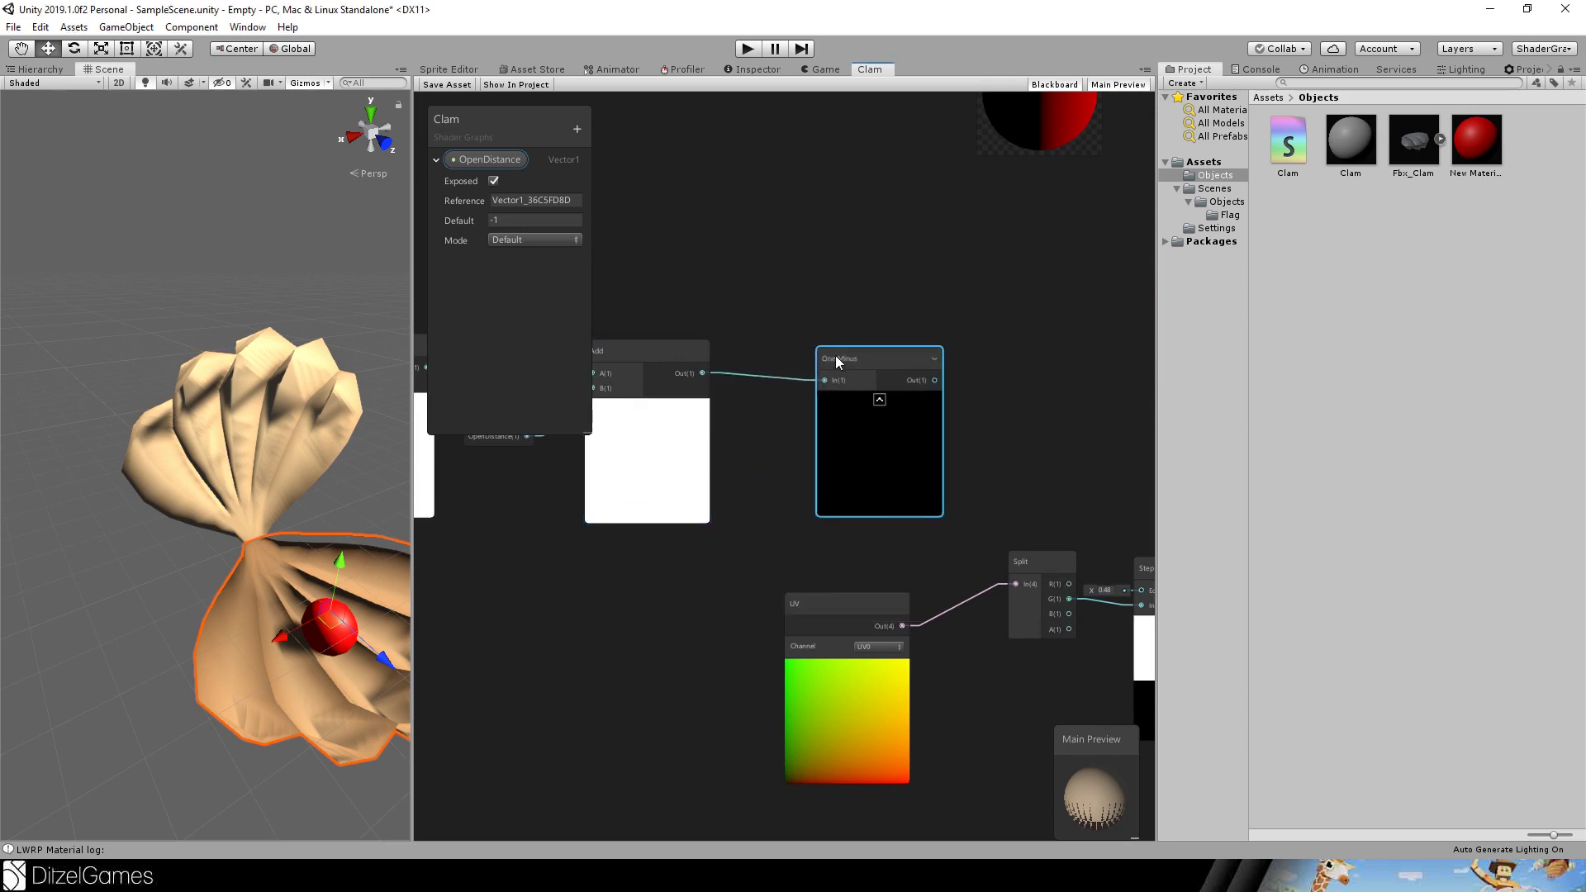
{"action": "left_click_drag", "start_coordinate": [836, 355], "coordinate": [805, 349]}
{"action": "left_click", "coordinate": [848, 392]}
Place a Clamp node right of One Minus and wire One Minus Out into Clamp In.
{"action": "scroll", "coordinate": [272, 562], "scroll_direction": "up", "scroll_amount": 2}
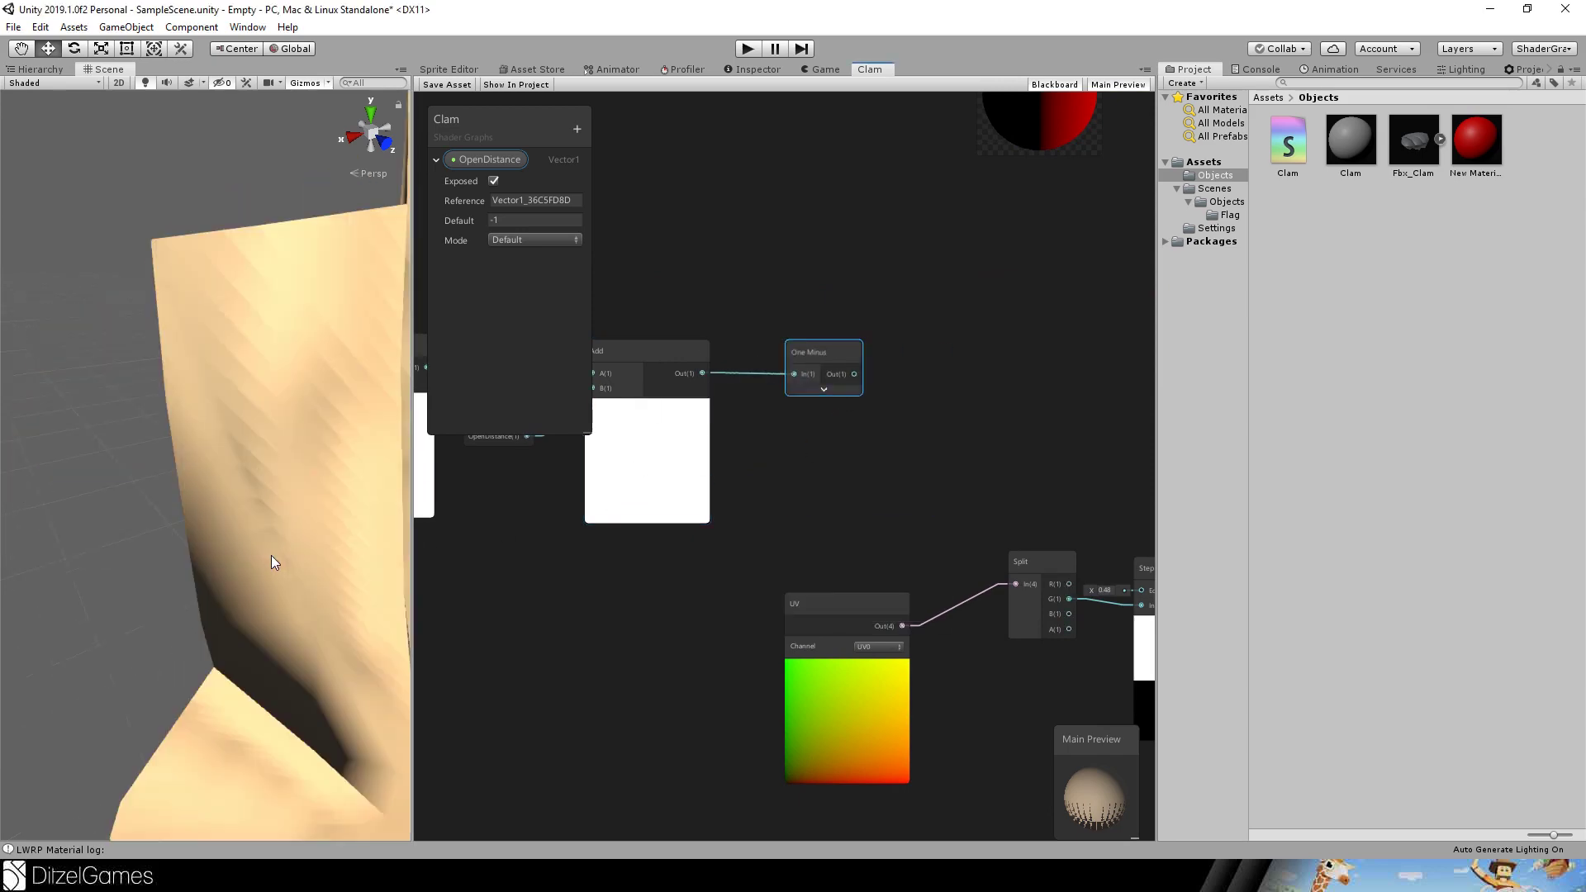
{"action": "scroll", "coordinate": [271, 562], "scroll_direction": "down", "scroll_amount": 8}
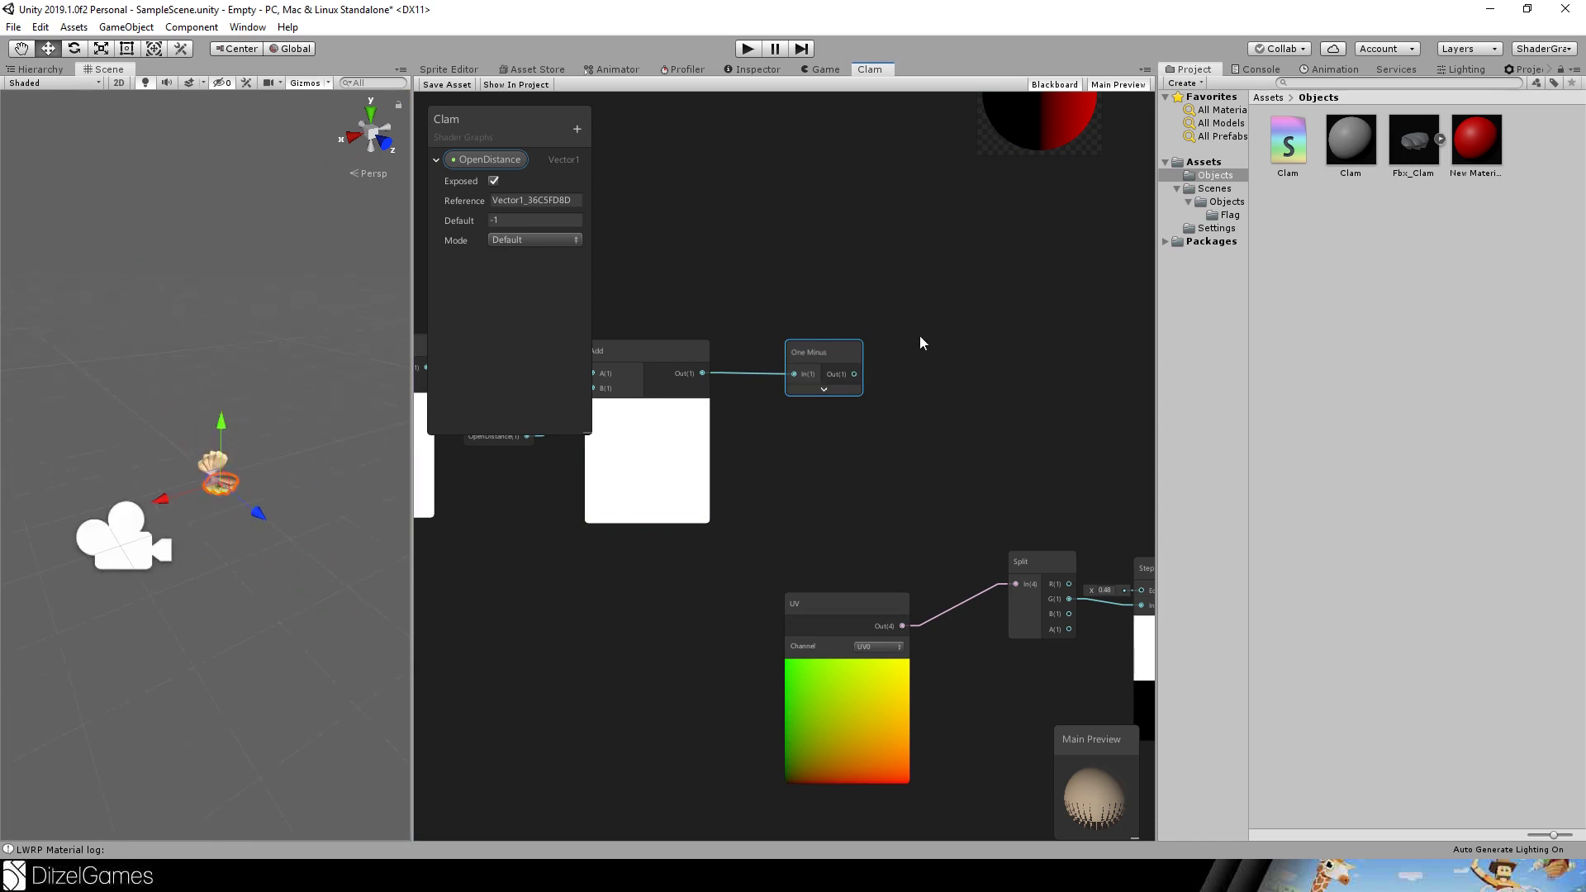
{"action": "middle_click_drag", "start_coordinate": [977, 375], "coordinate": [899, 379]}
{"action": "left_click", "coordinate": [899, 381]}
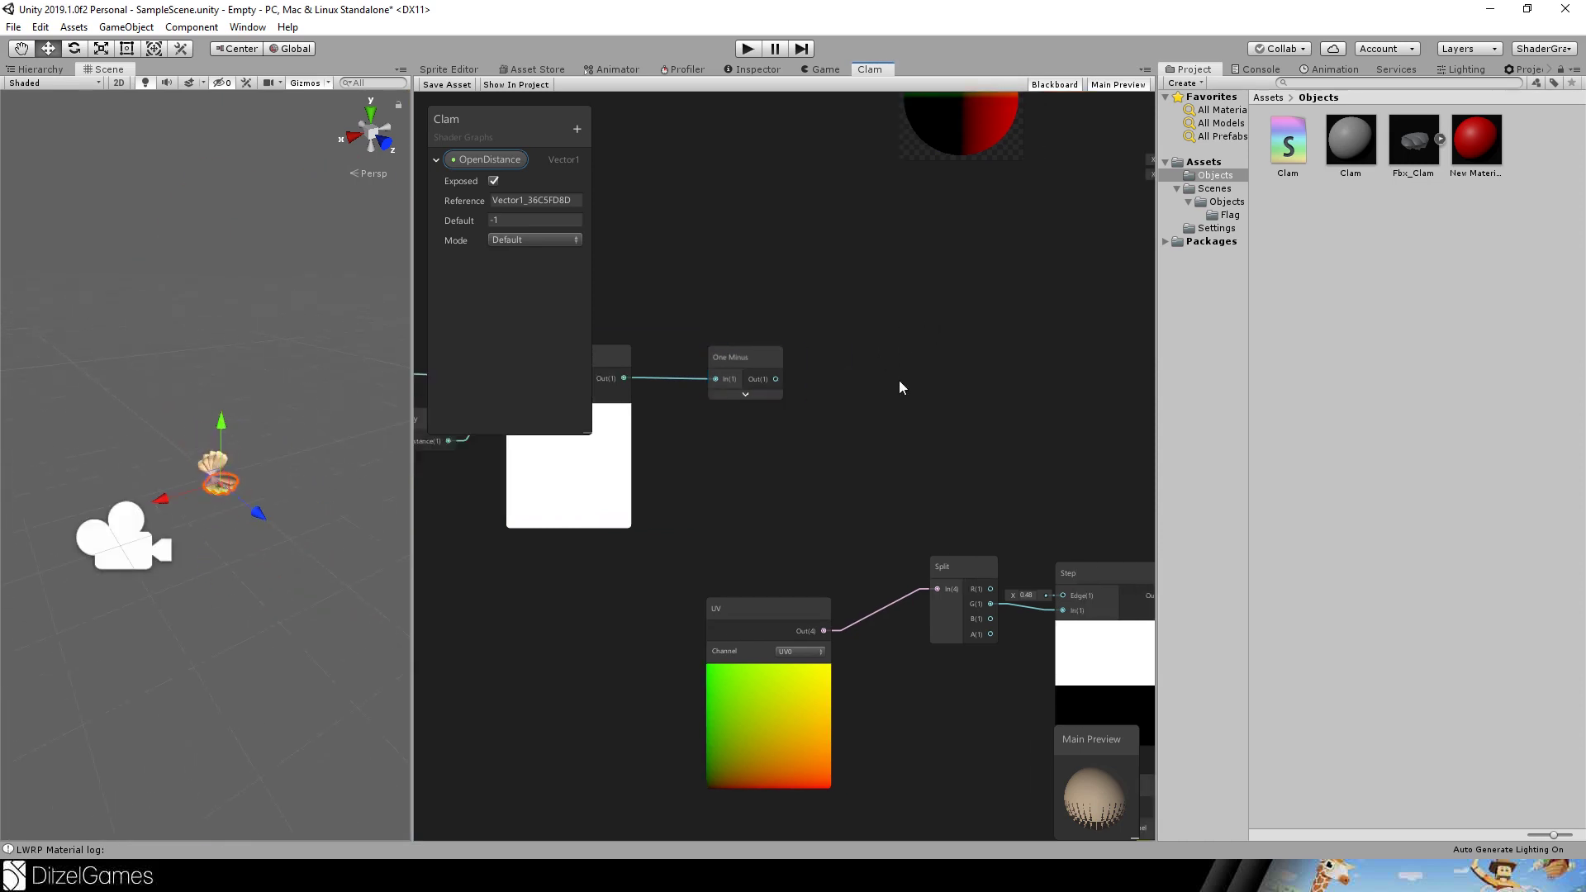
{"action": "key", "text": "space"}
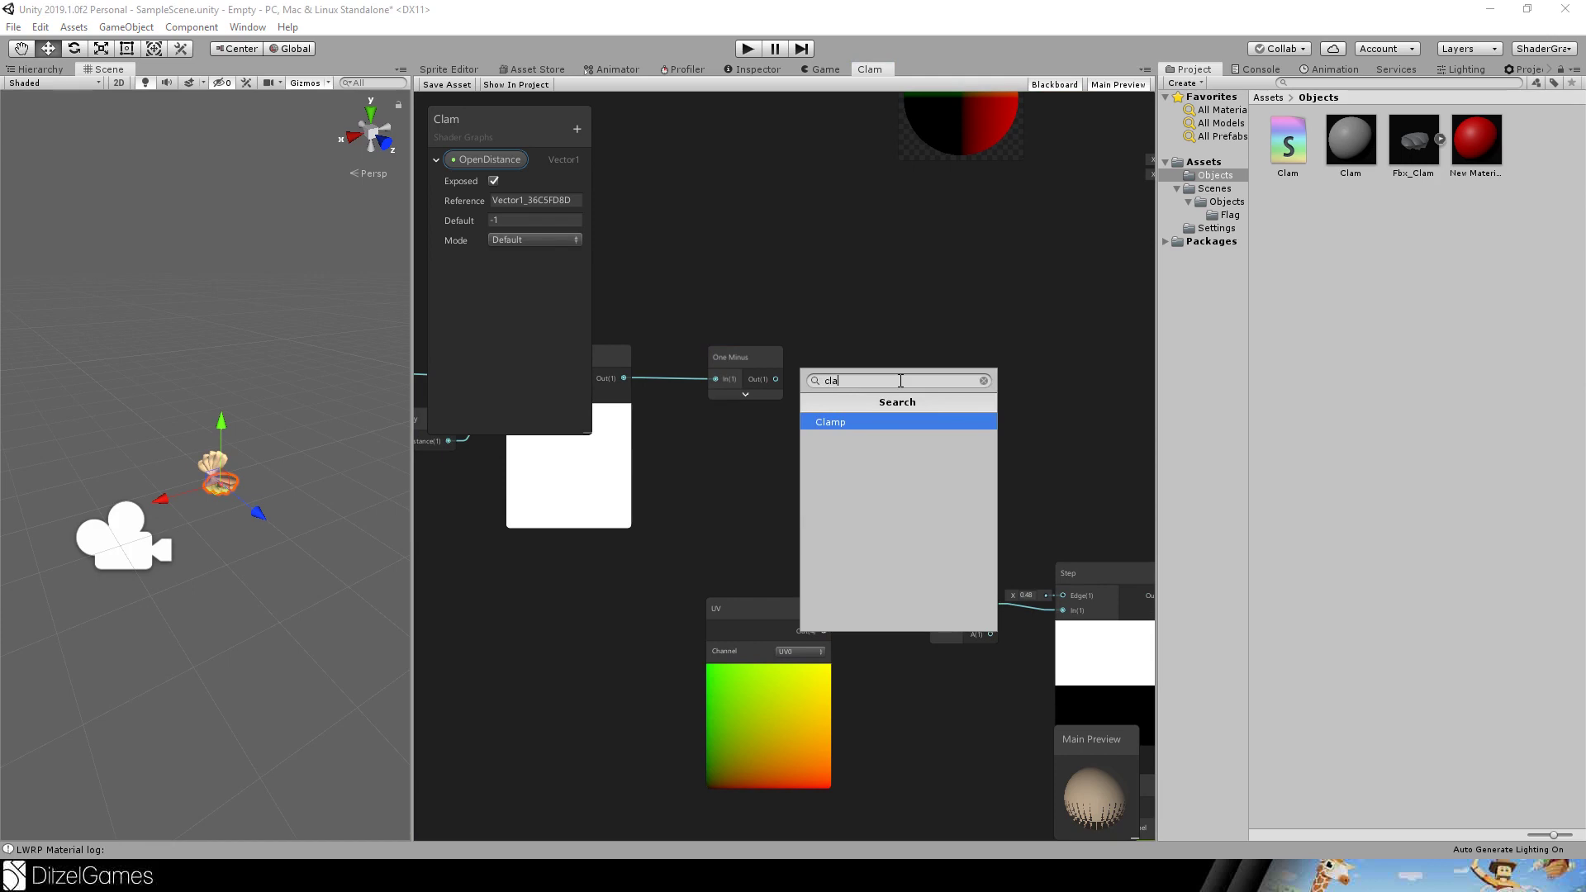
{"action": "type", "text": "clamp"}
{"action": "key", "text": "Return"}
{"action": "left_click_drag", "start_coordinate": [934, 409], "coordinate": [900, 355]}
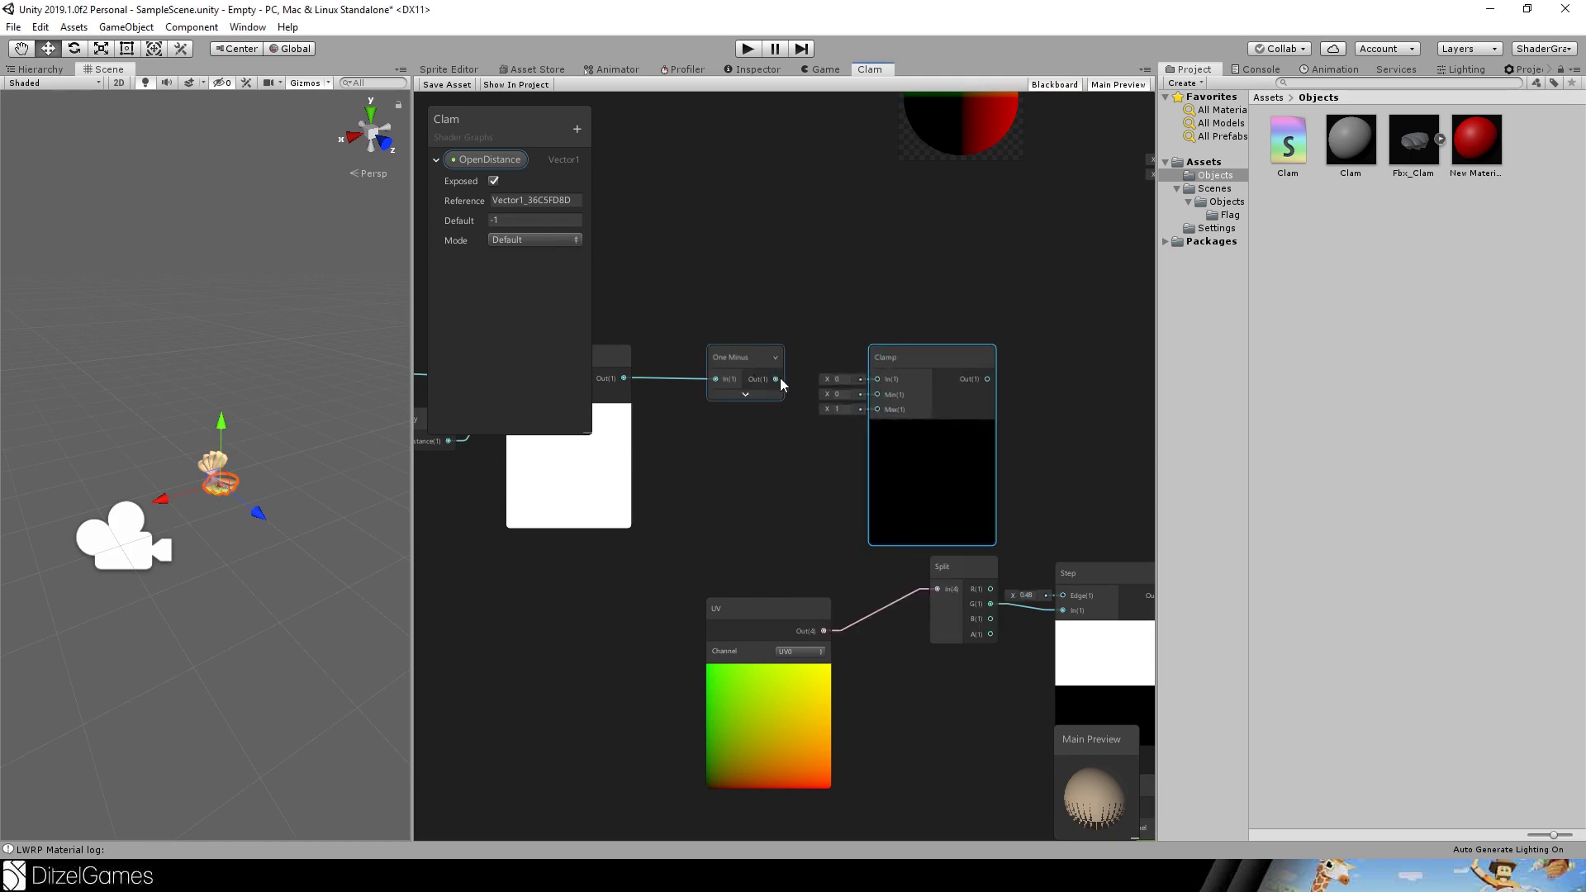
{"action": "left_click_drag", "start_coordinate": [776, 379], "coordinate": [877, 378]}
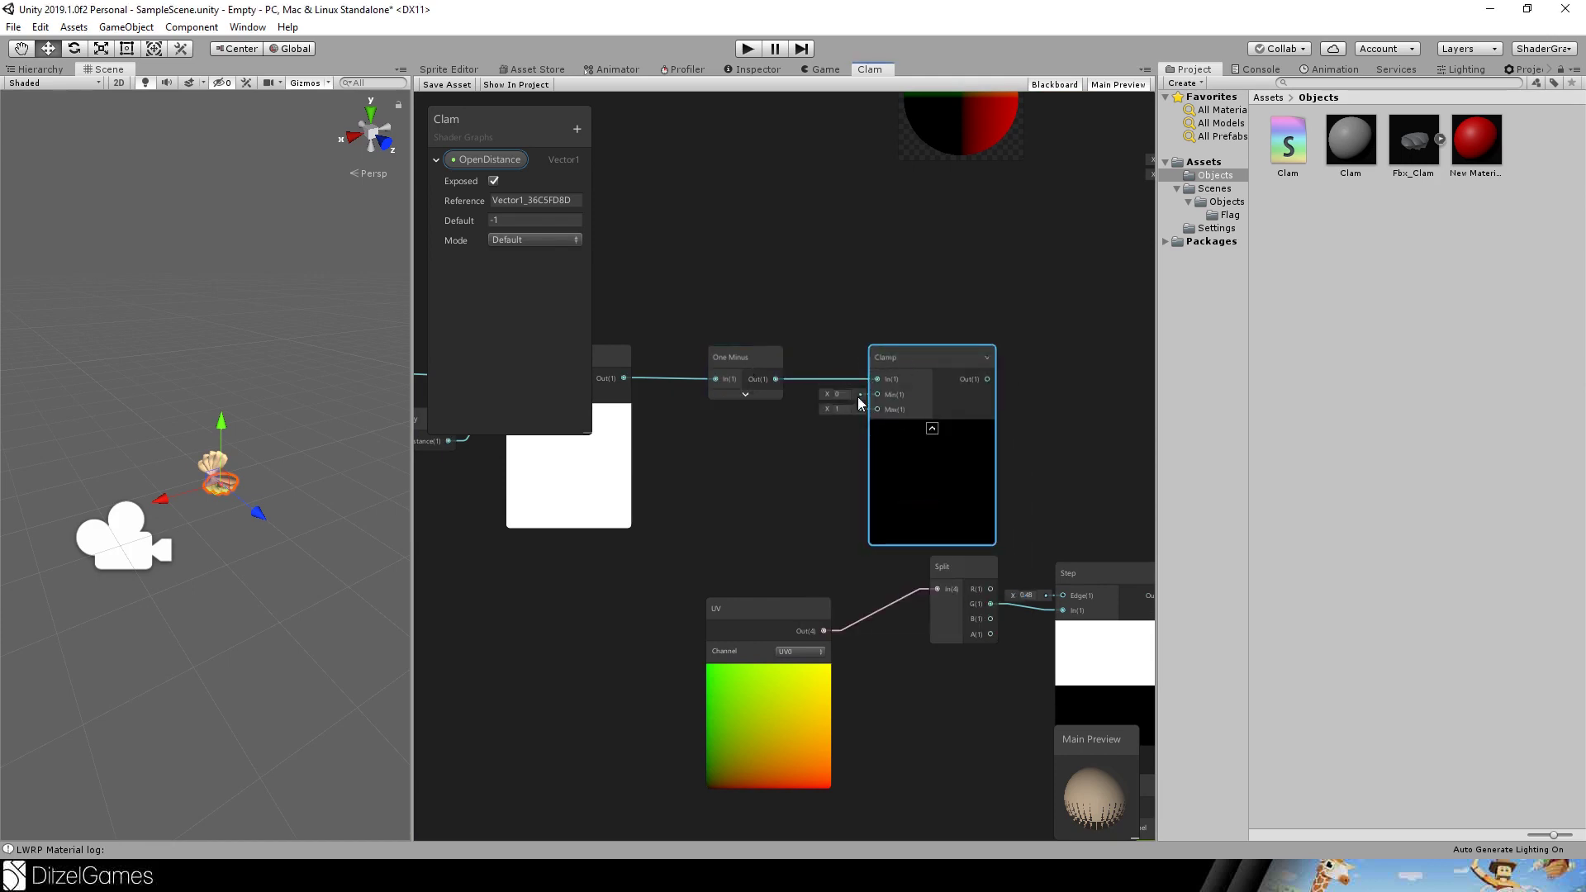
{"action": "scroll", "coordinate": [940, 350], "scroll_direction": "down", "scroll_amount": 2}
Create a Lerp node (A 0, B 1) with Clamp's output feeding its T input.
{"action": "left_click", "coordinate": [871, 311]}
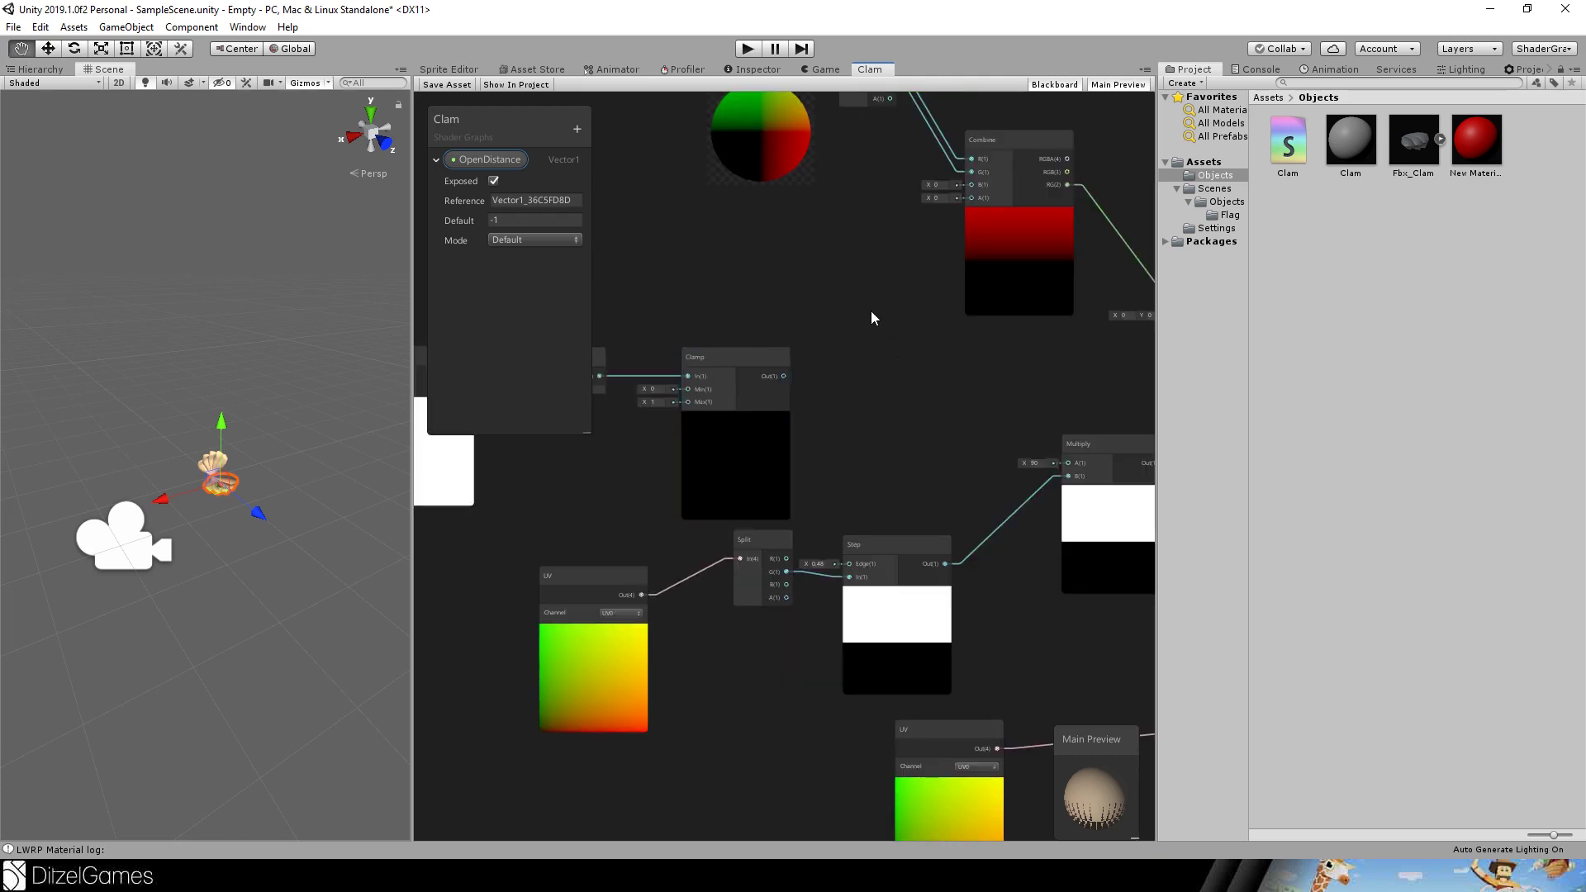
{"action": "key", "text": "space"}
{"action": "type", "text": "le"}
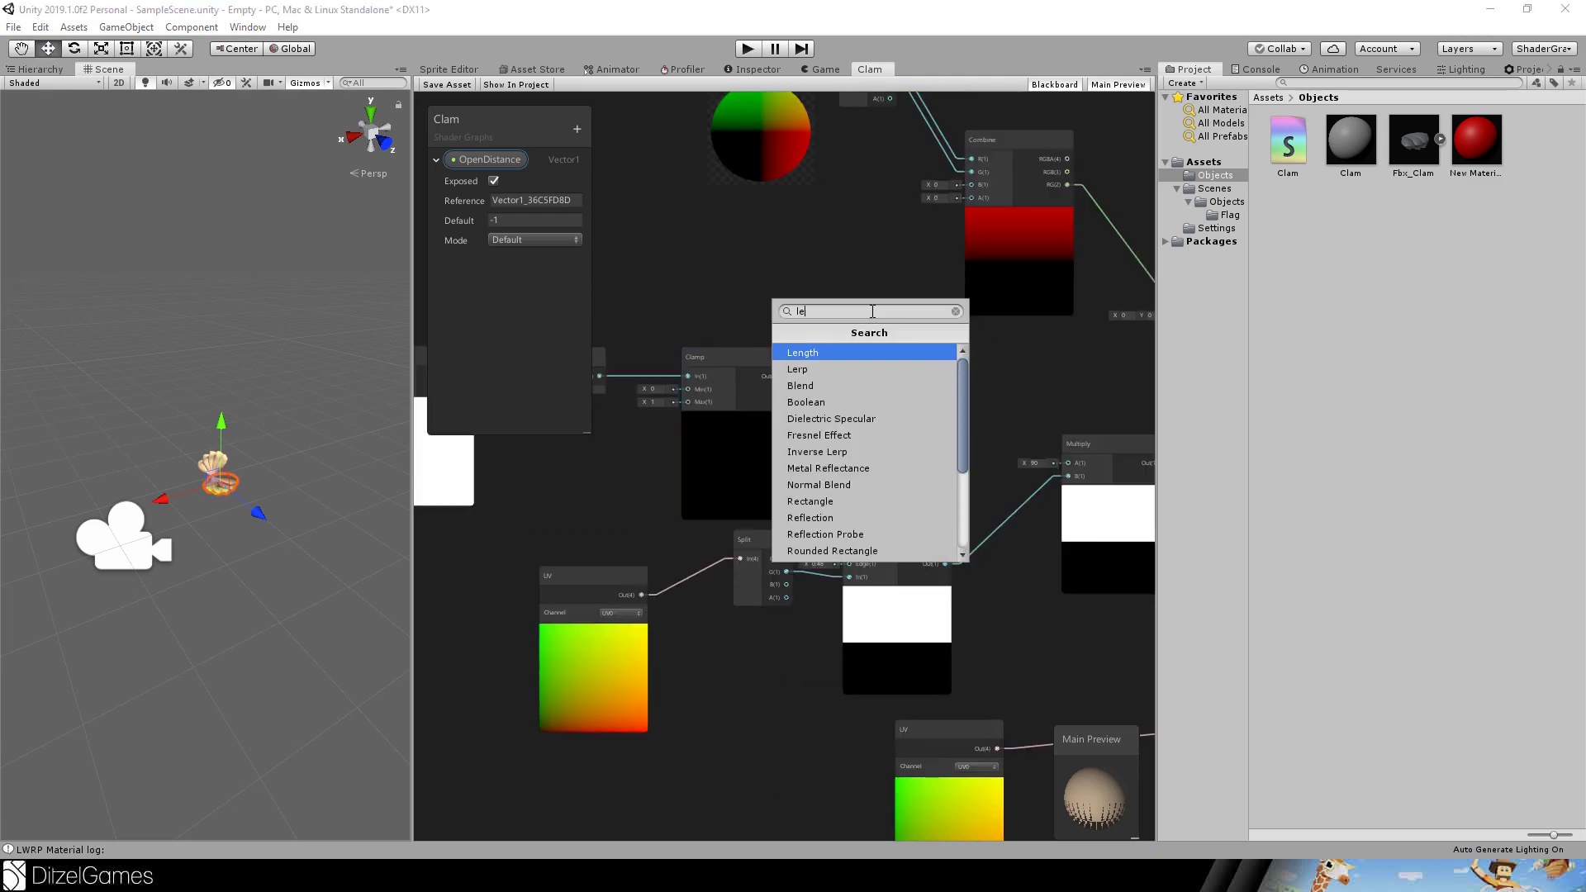
{"action": "key", "text": "Down"}
{"action": "key", "text": "Return"}
{"action": "scroll", "coordinate": [853, 280], "scroll_direction": "up", "scroll_amount": 2}
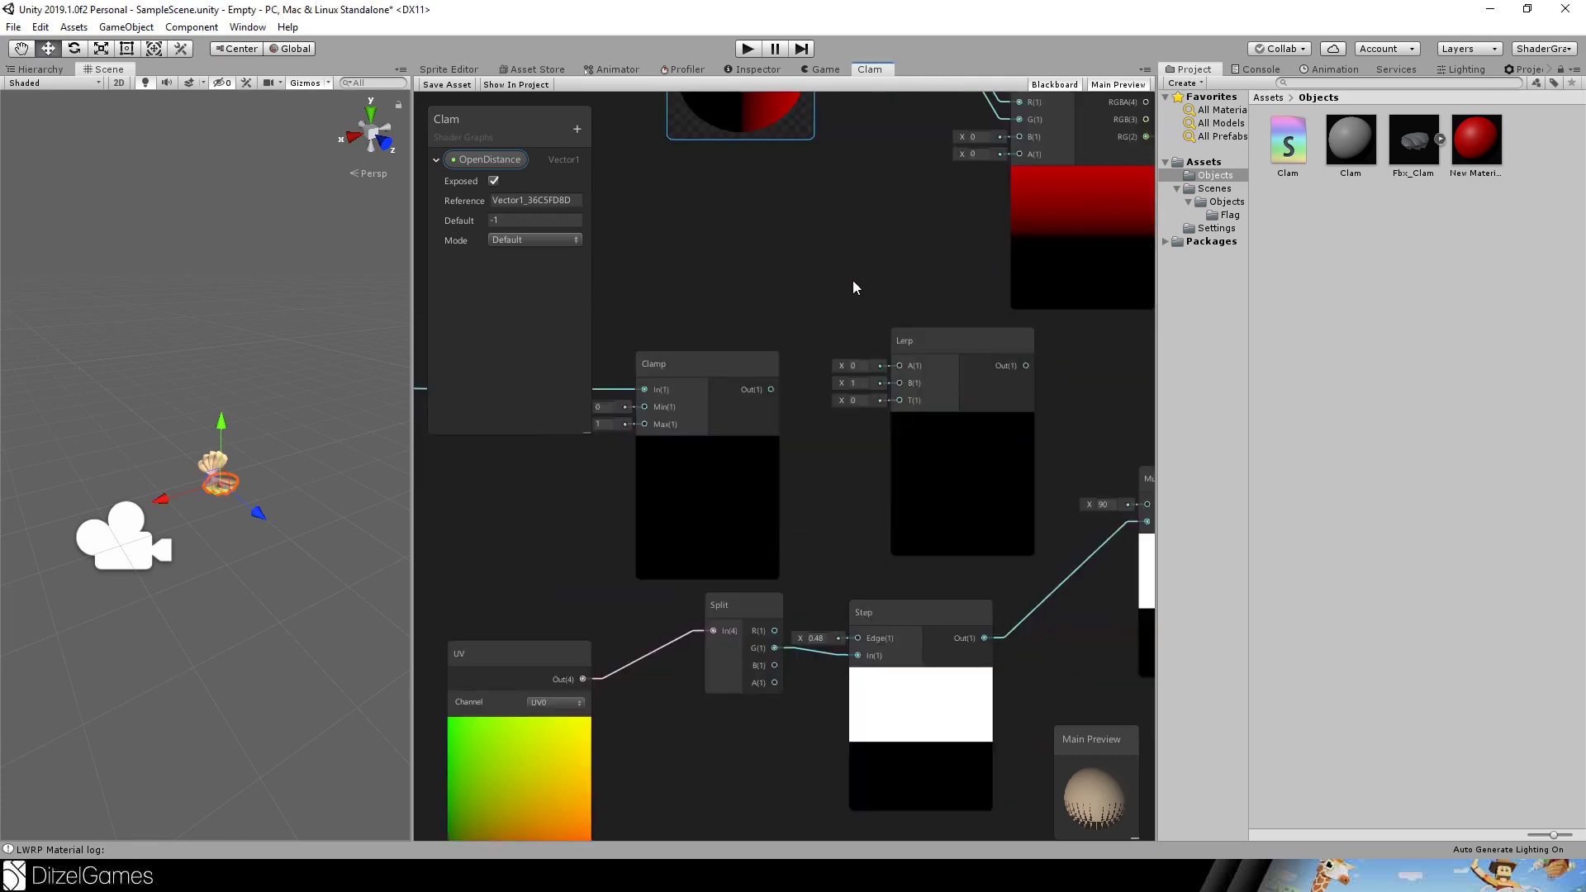
{"action": "left_click_drag", "start_coordinate": [909, 340], "coordinate": [852, 289]}
{"action": "scroll", "coordinate": [795, 276], "scroll_direction": "up", "scroll_amount": 1}
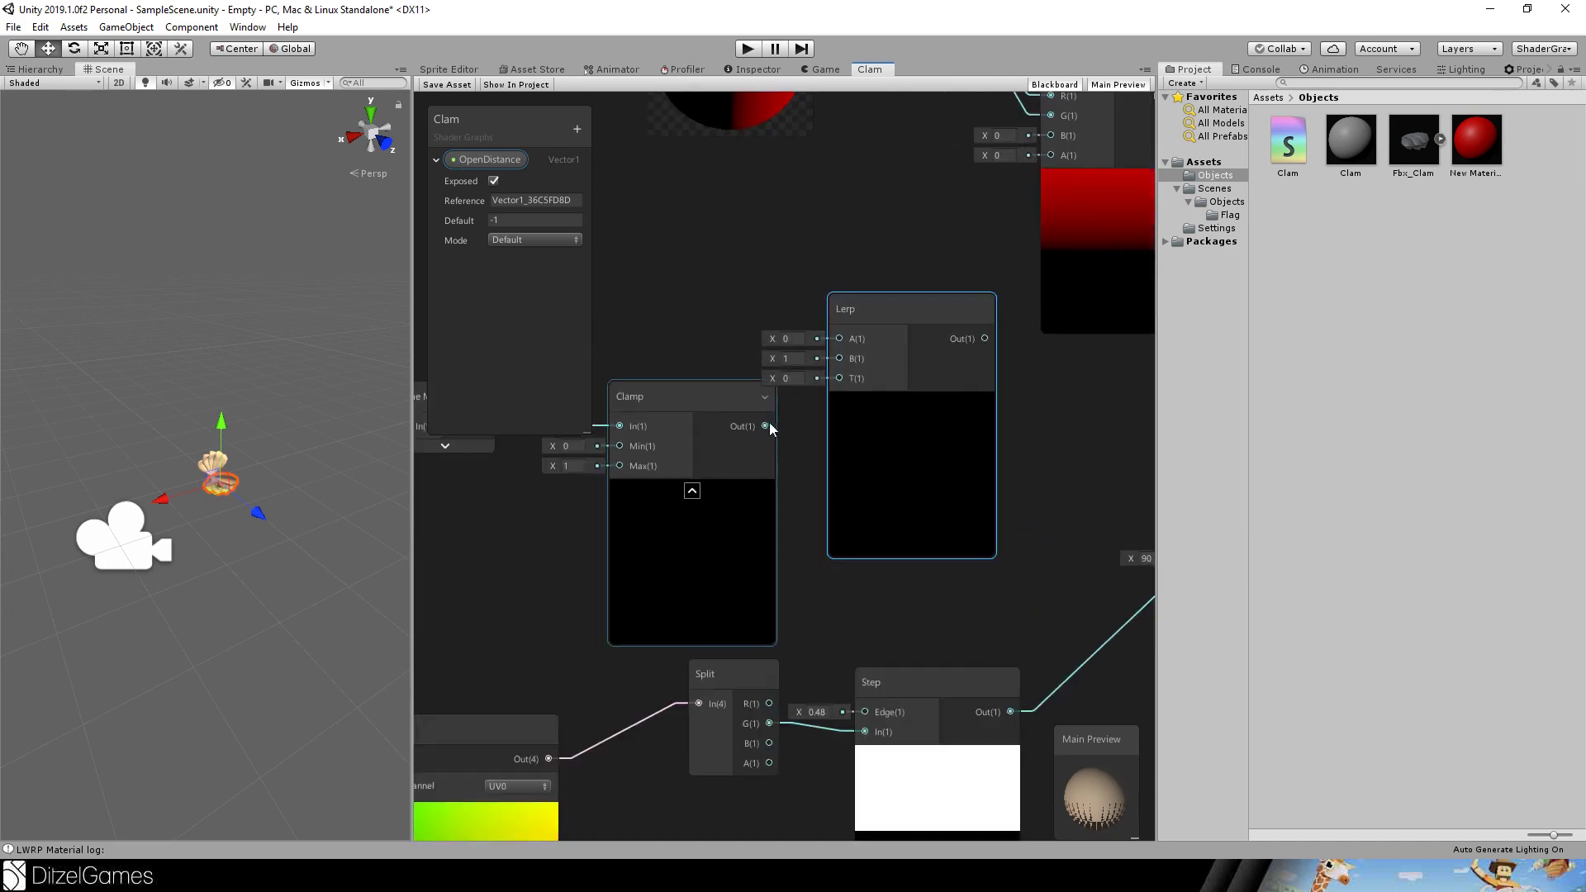
{"action": "left_click_drag", "start_coordinate": [768, 426], "coordinate": [844, 378]}
{"action": "left_click_drag", "start_coordinate": [875, 288], "coordinate": [913, 304]}
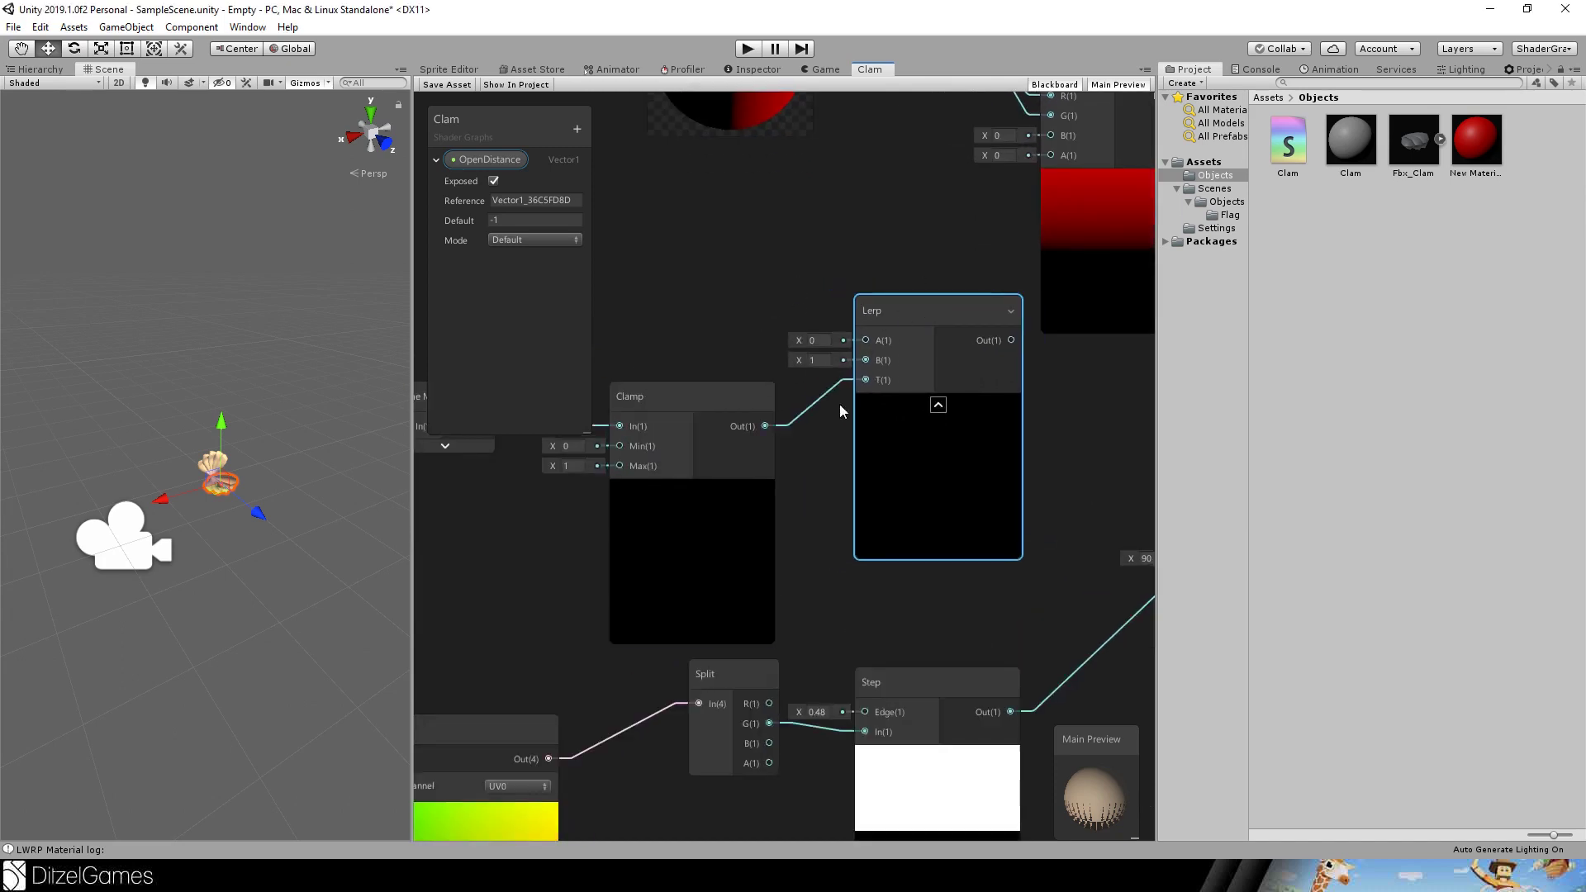
{"action": "left_click", "coordinate": [822, 340]}
{"action": "key", "text": "Tab"}
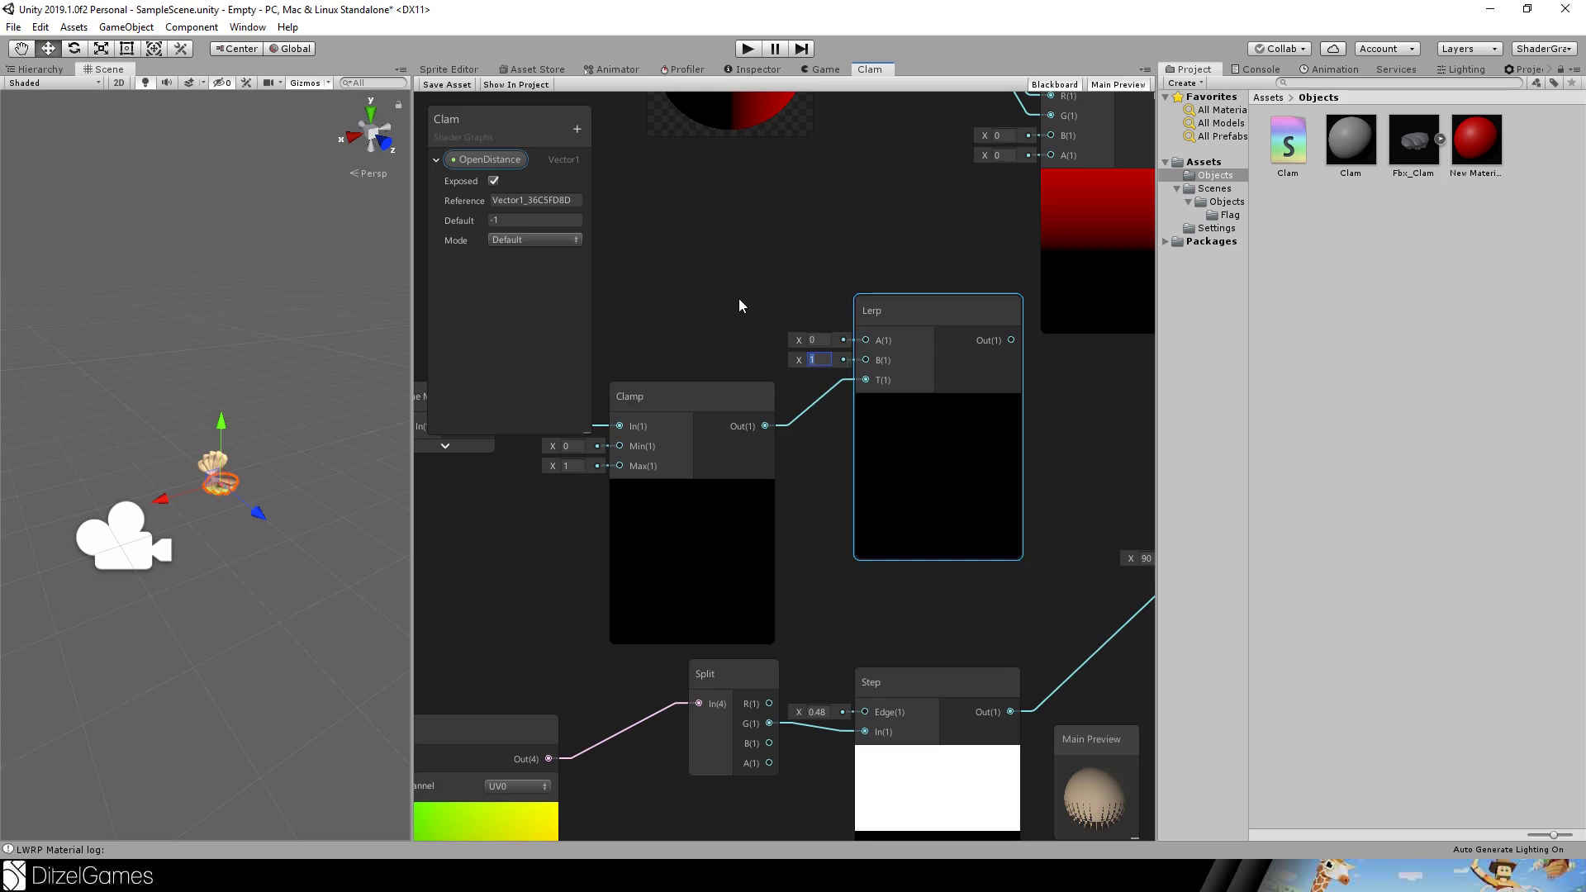
{"action": "left_click", "coordinate": [580, 125]}
Create a Vector1 property named Rotation with a default value of 140.
{"action": "left_click", "coordinate": [592, 134]}
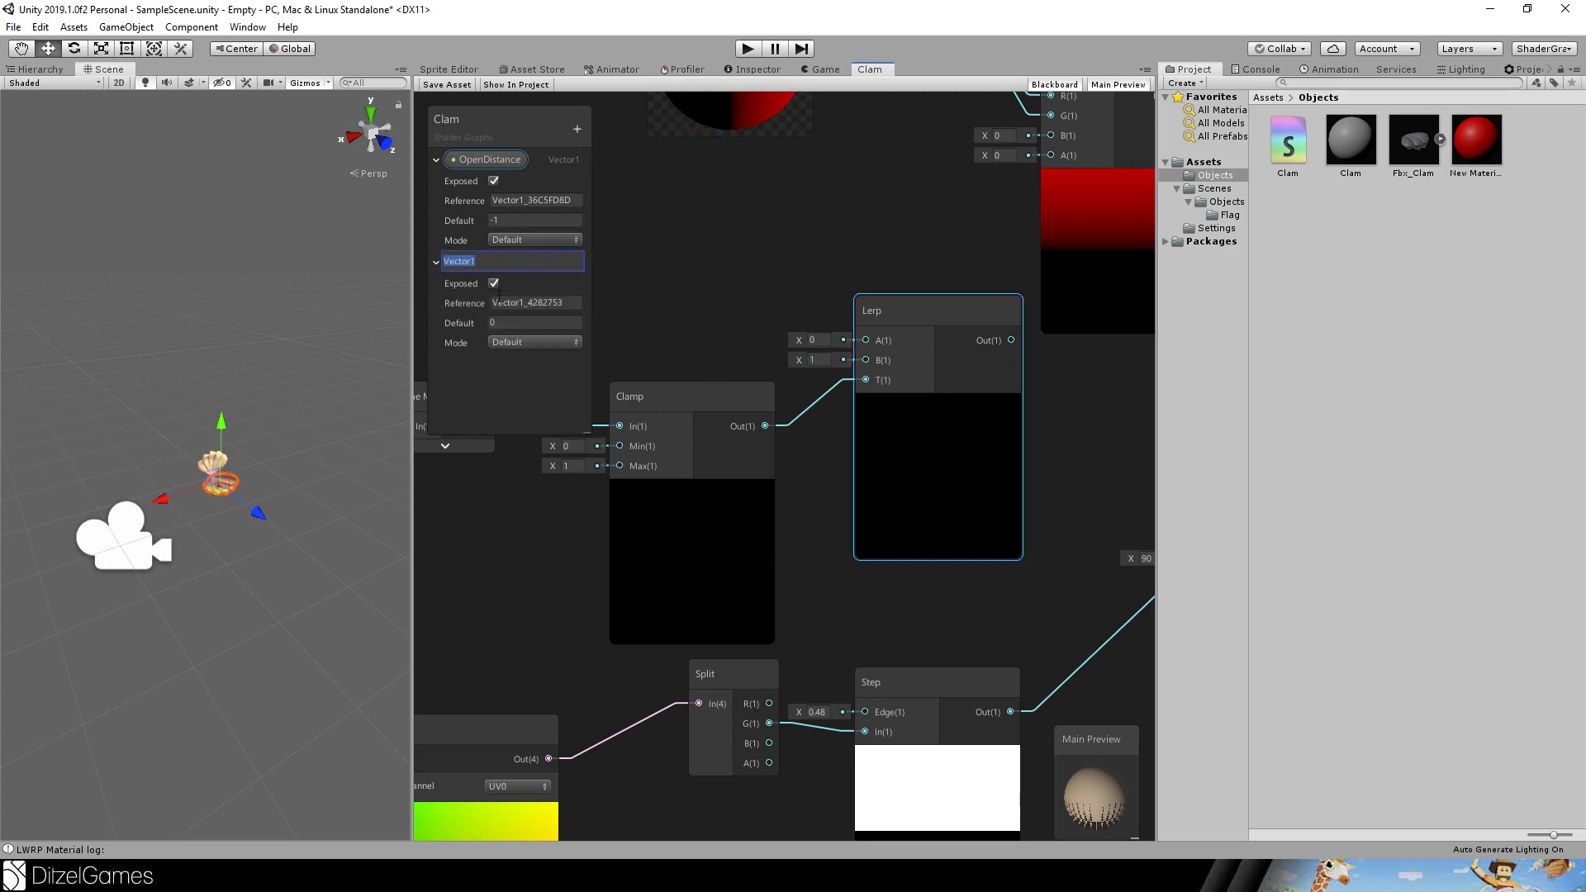
{"action": "type", "text": "Rotation"}
{"action": "left_click", "coordinate": [505, 323]}
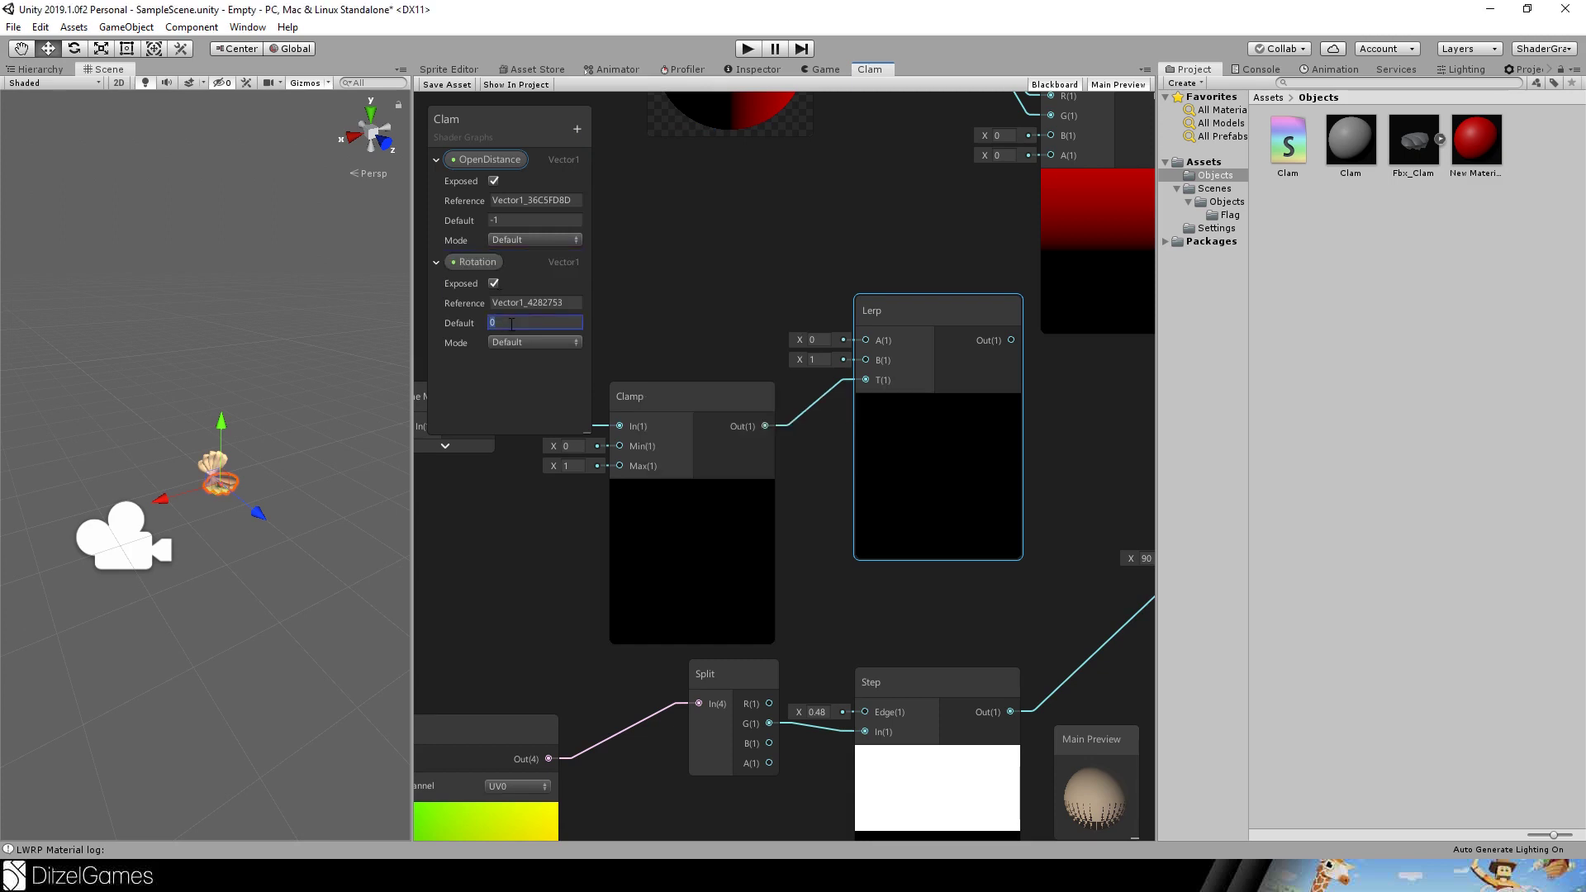
{"action": "type", "text": "140"}
Wire the Rotation node into Lerp's B input and the Lerp output into Multiply.
{"action": "left_click_drag", "start_coordinate": [477, 262], "coordinate": [752, 263]}
{"action": "left_click_drag", "start_coordinate": [859, 344], "coordinate": [865, 361]}
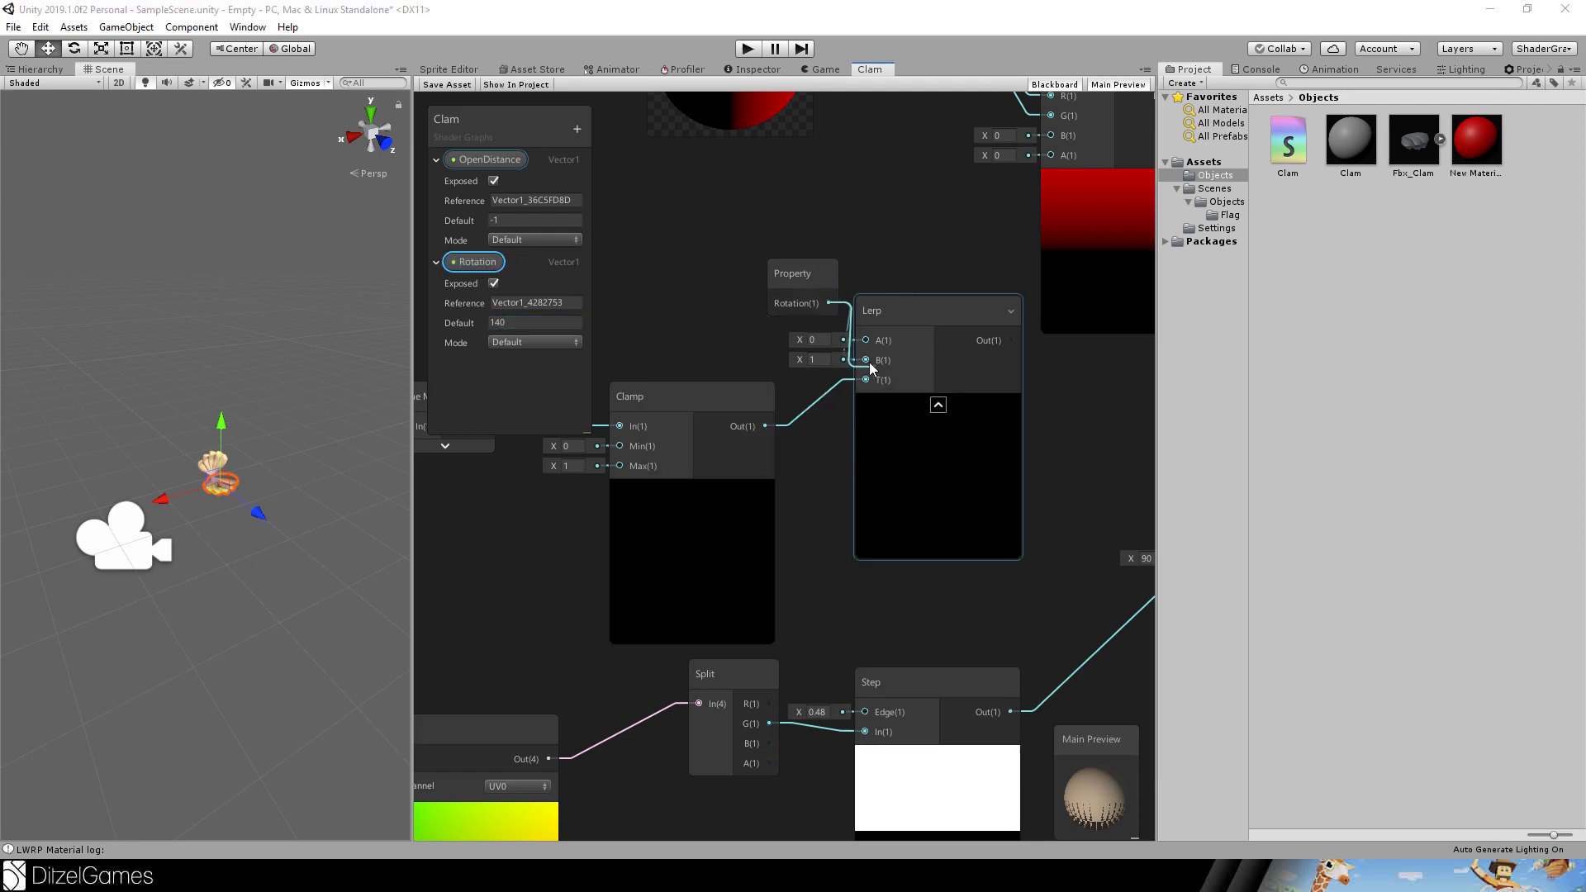
{"action": "left_click_drag", "start_coordinate": [805, 279], "coordinate": [683, 286]}
{"action": "left_click_drag", "start_coordinate": [934, 309], "coordinate": [896, 291]}
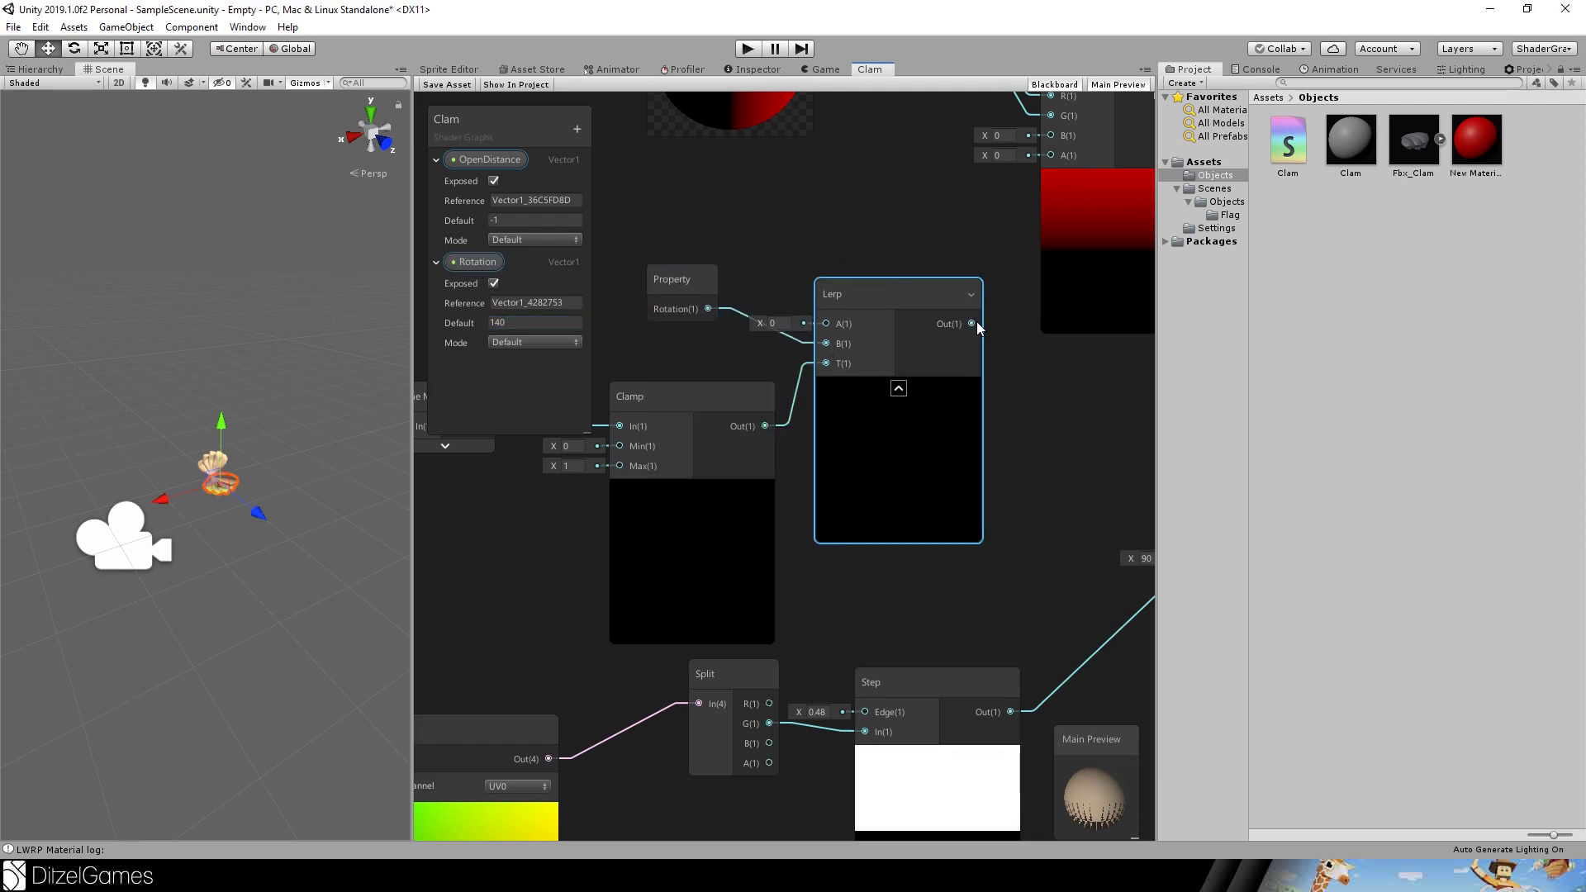
{"action": "middle_click_drag", "start_coordinate": [946, 333], "coordinate": [854, 399]}
{"action": "left_click_drag", "start_coordinate": [884, 389], "coordinate": [1054, 627]}
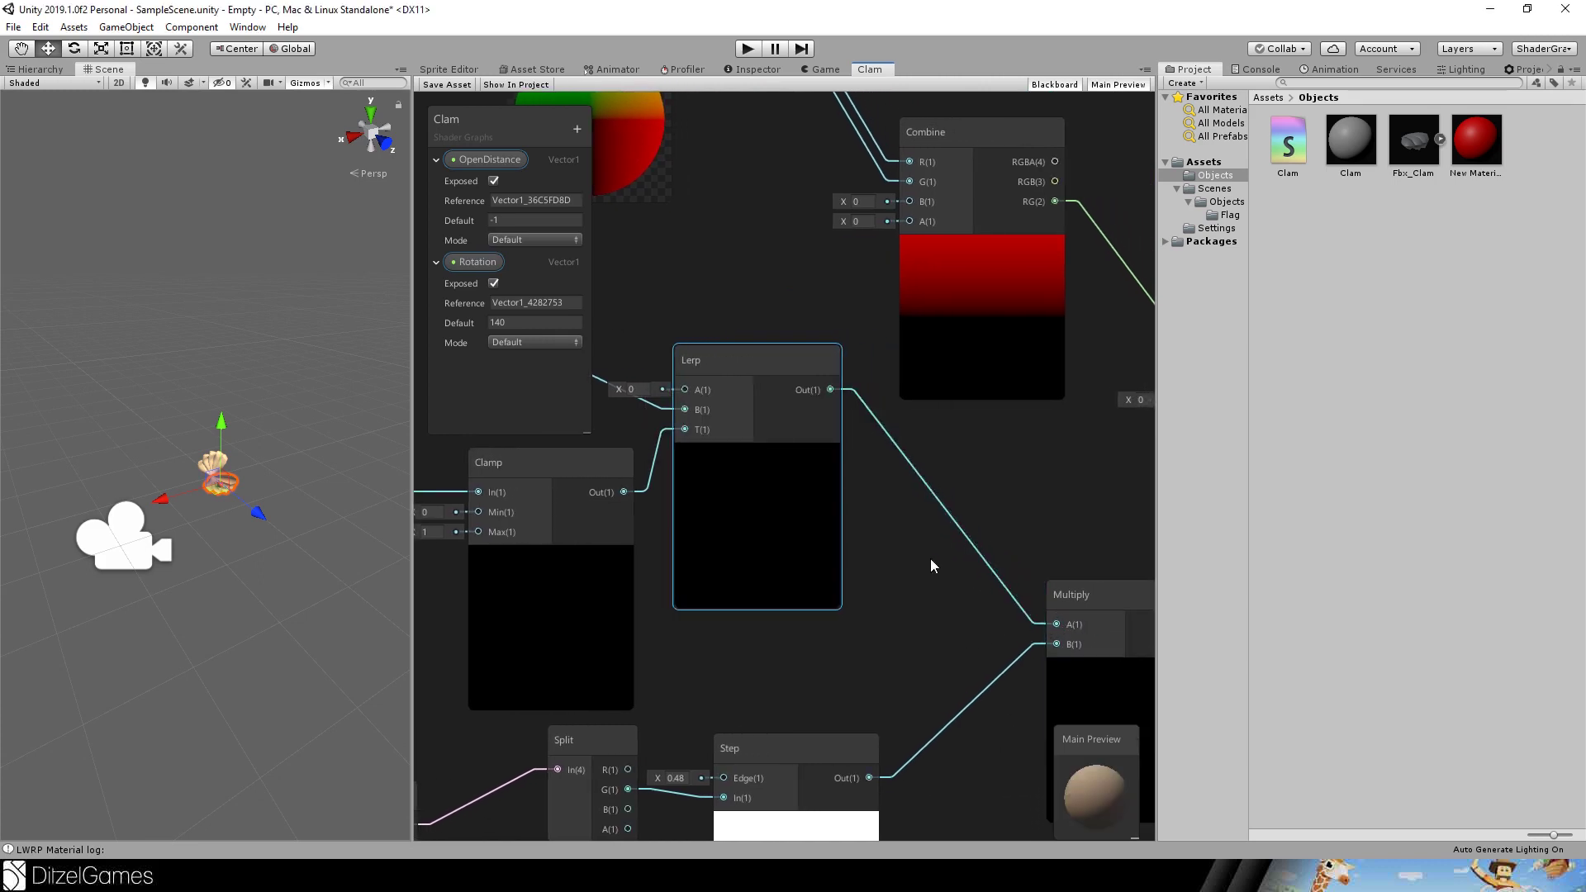
Save the graph asset and frame the clam in the Scene view.
{"action": "middle_click_drag", "start_coordinate": [910, 574], "coordinate": [1144, 461]}
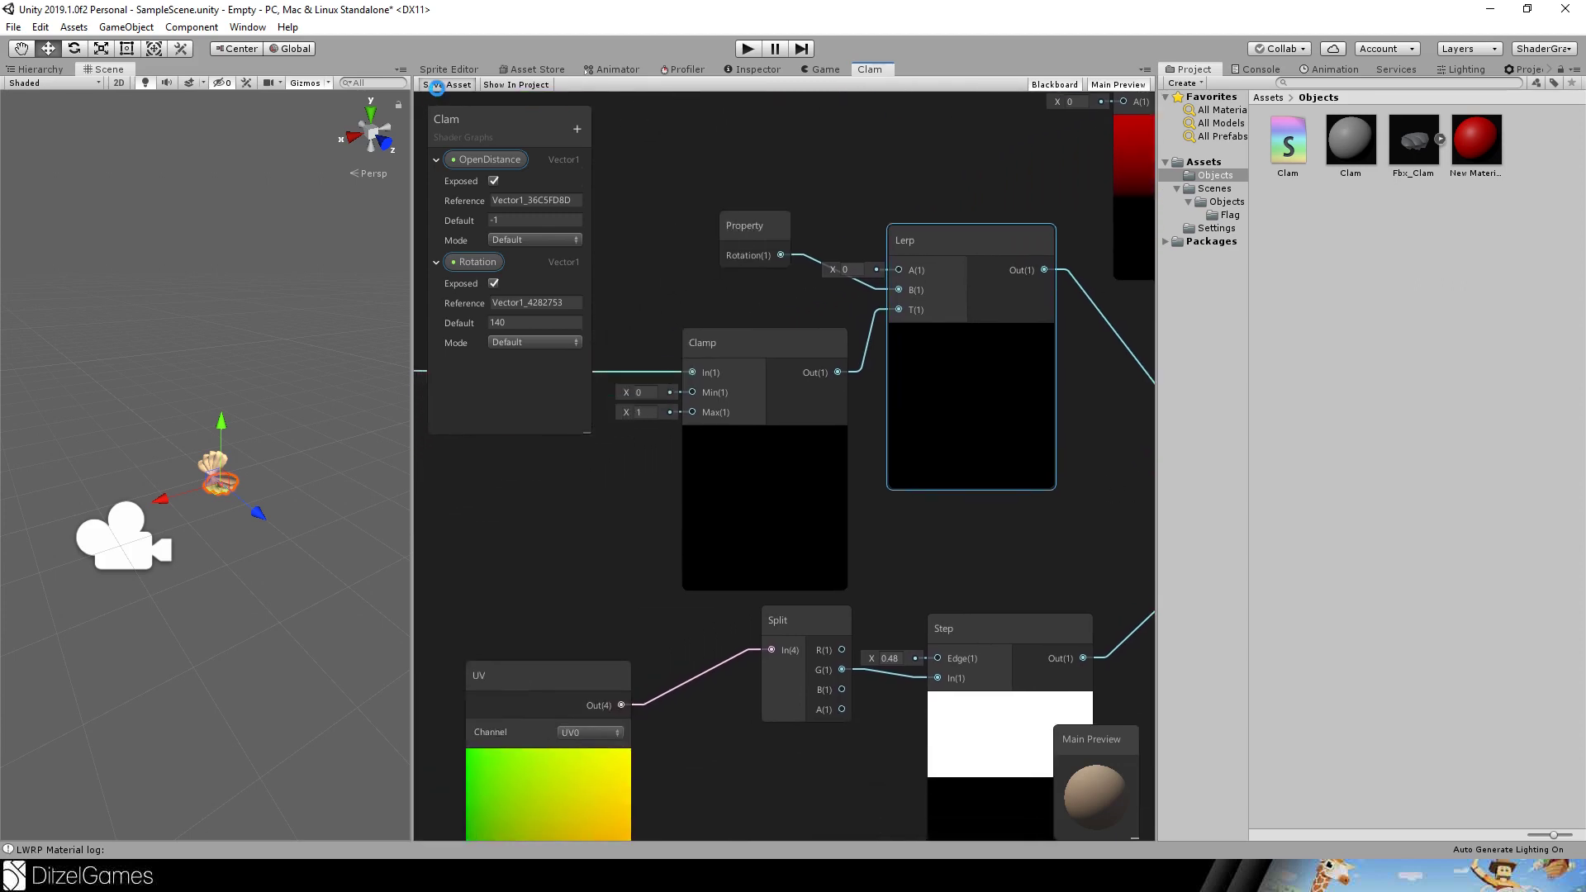
{"action": "left_click", "coordinate": [436, 85]}
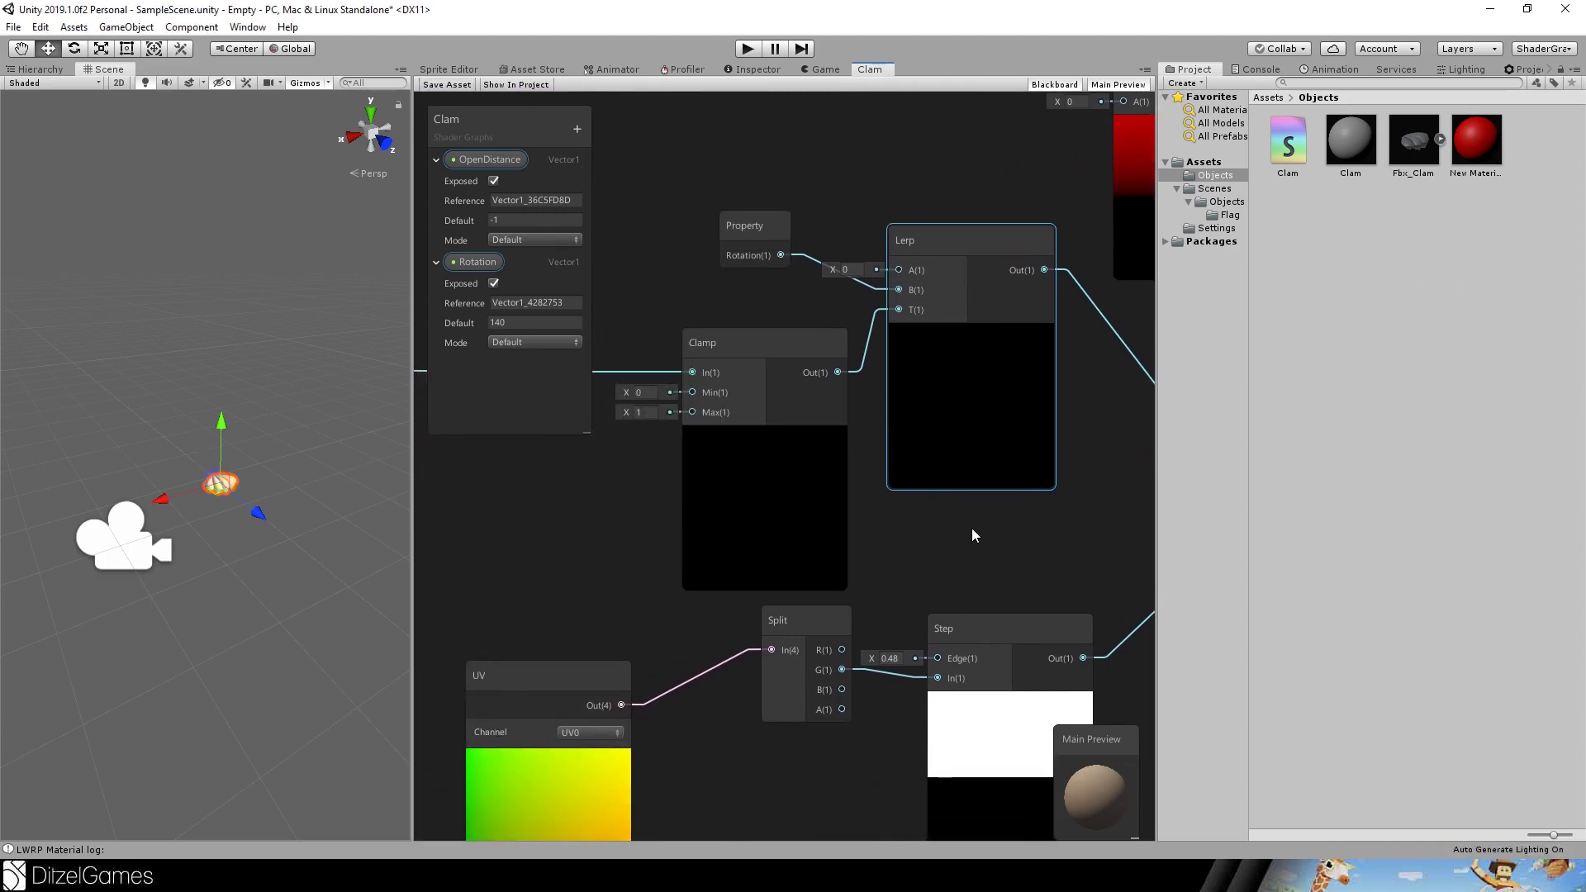
{"action": "scroll", "coordinate": [972, 536], "scroll_direction": "down", "scroll_amount": 3}
{"action": "scroll", "coordinate": [232, 543], "scroll_direction": "up", "scroll_amount": 10}
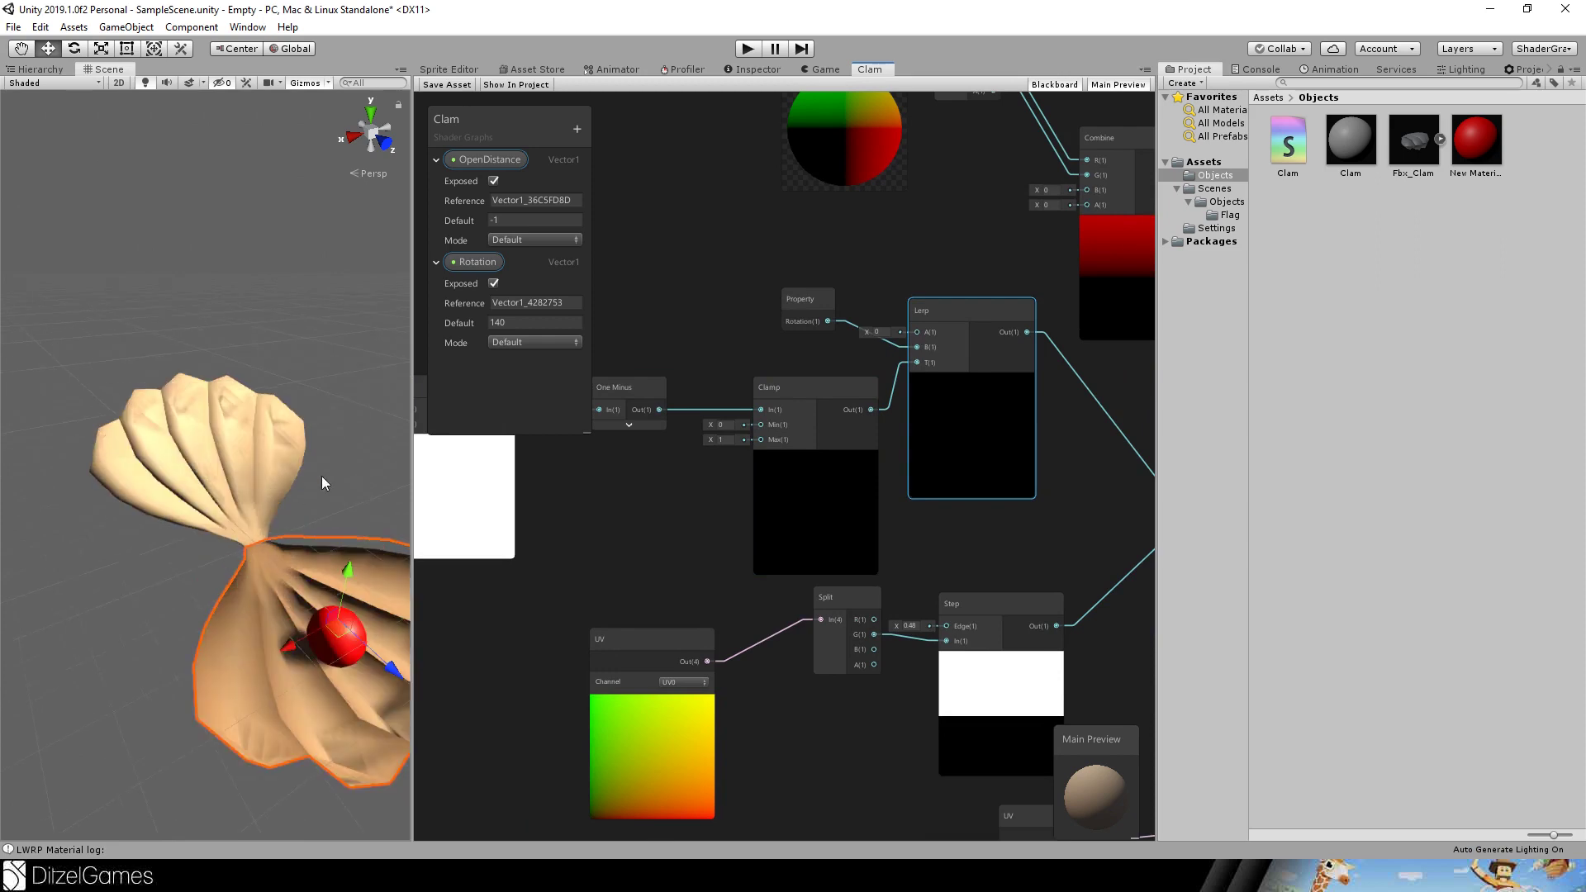
{"action": "middle_click_drag", "start_coordinate": [321, 476], "coordinate": [308, 463]}
Zoom the Scene view in and out to watch the top shell open and close.
{"action": "scroll", "coordinate": [281, 471], "scroll_direction": "down", "scroll_amount": 6}
{"action": "scroll", "coordinate": [190, 459], "scroll_direction": "up", "scroll_amount": 2}
{"action": "middle_click_drag", "start_coordinate": [224, 394], "coordinate": [218, 397]}
{"action": "scroll", "coordinate": [218, 397], "scroll_direction": "up", "scroll_amount": 6}
{"action": "scroll", "coordinate": [218, 397], "scroll_direction": "down", "scroll_amount": 8}
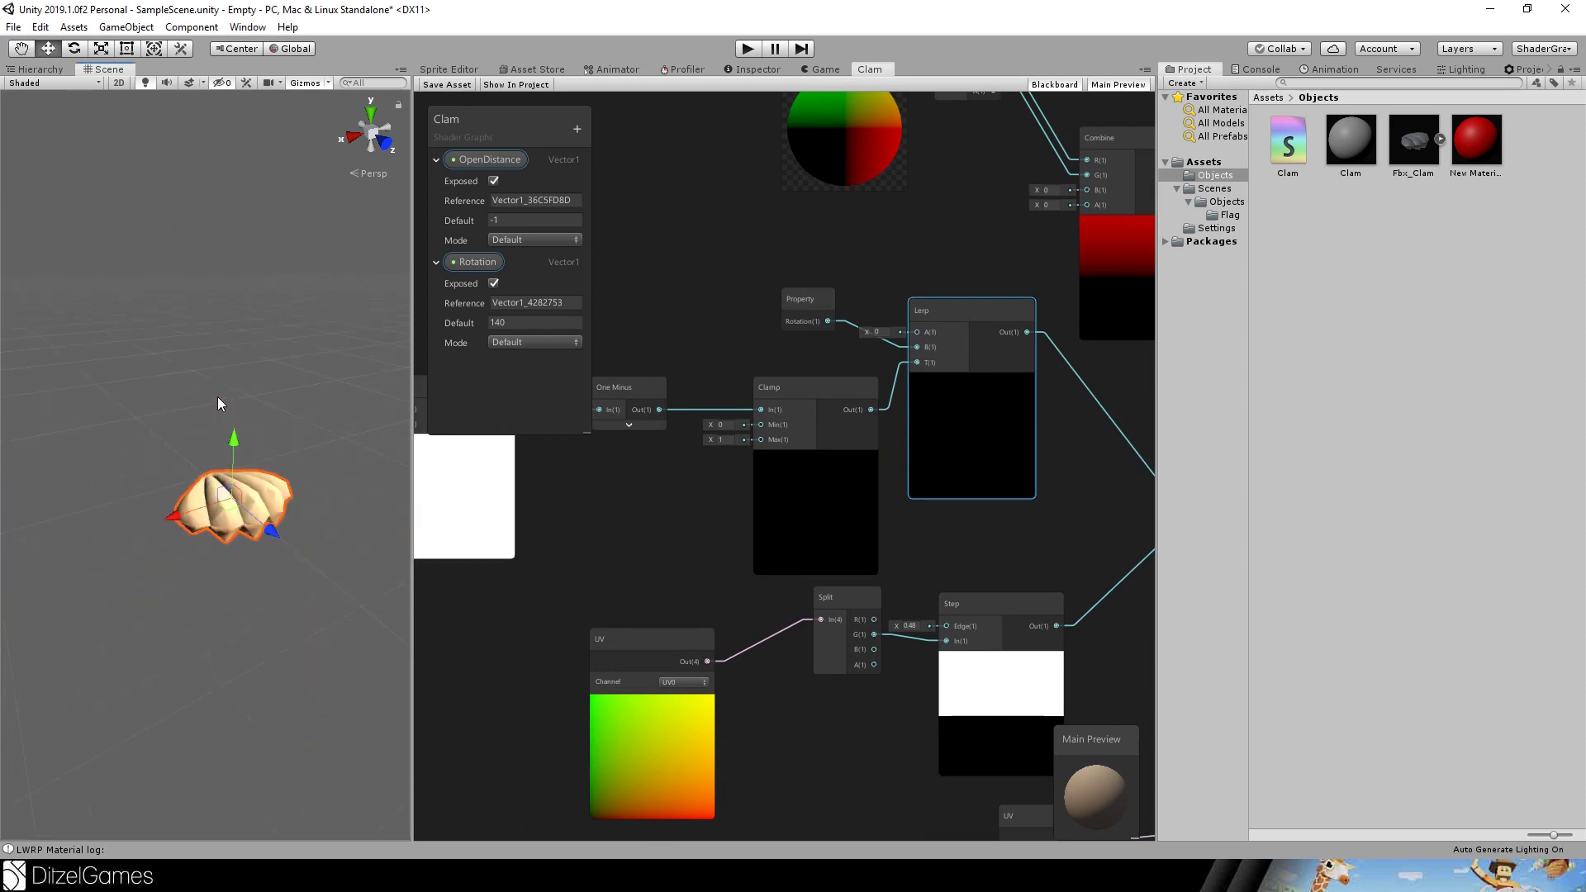
{"action": "scroll", "coordinate": [218, 403], "scroll_direction": "down", "scroll_amount": 3}
{"action": "scroll", "coordinate": [256, 554], "scroll_direction": "up", "scroll_amount": 8}
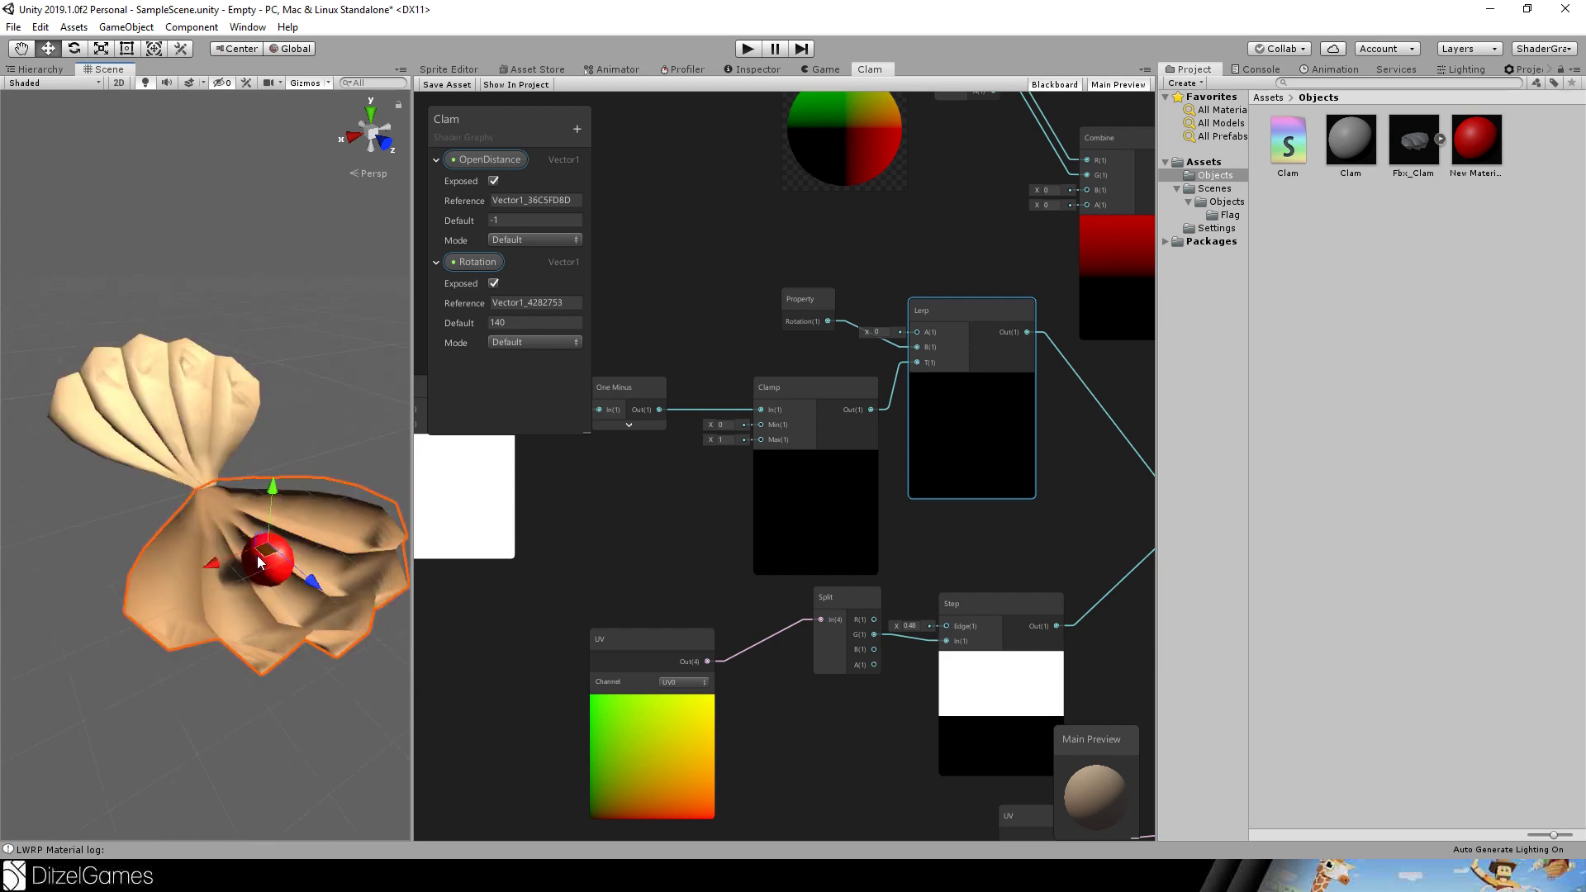
{"action": "scroll", "coordinate": [256, 555], "scroll_direction": "down", "scroll_amount": 5}
{"action": "scroll", "coordinate": [256, 555], "scroll_direction": "up", "scroll_amount": 4}
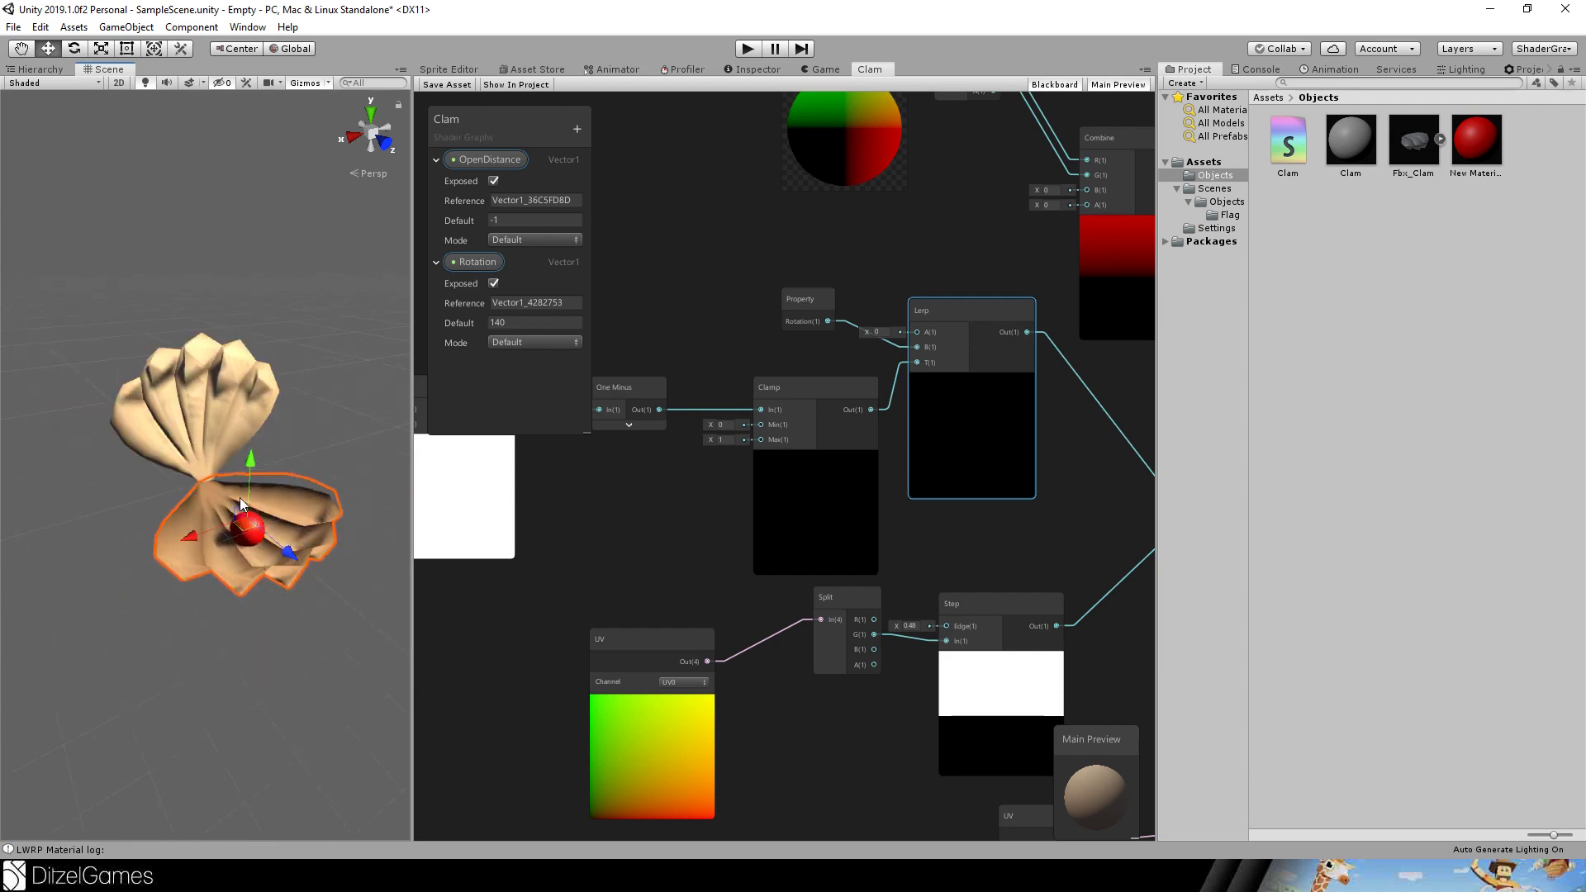
{"action": "scroll", "coordinate": [806, 444], "scroll_direction": "down", "scroll_amount": 4}
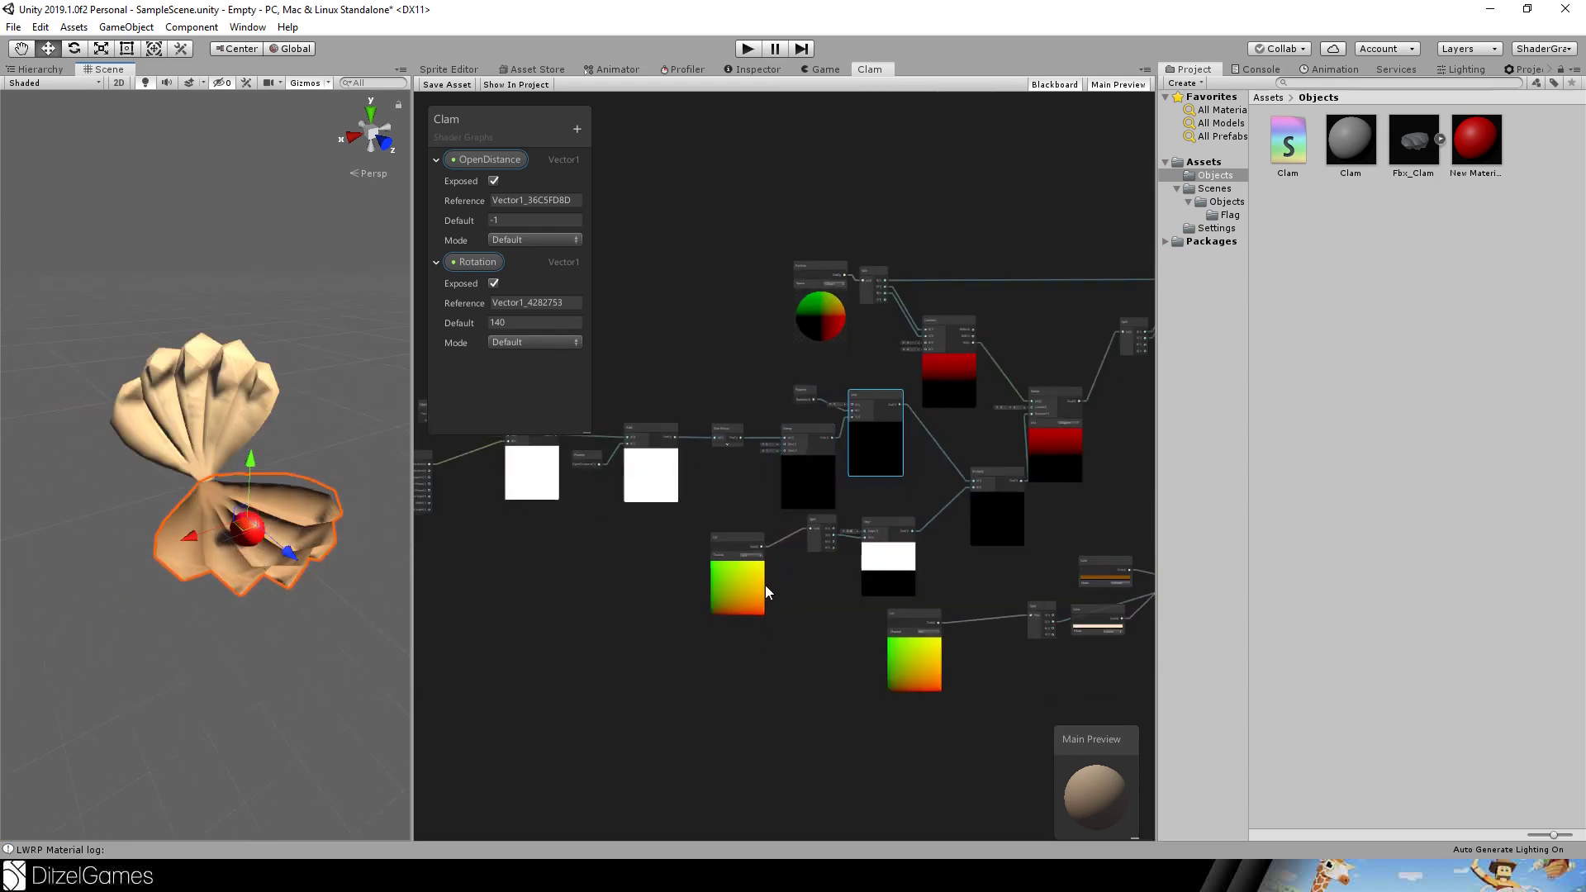
{"action": "scroll", "coordinate": [746, 610], "scroll_direction": "up", "scroll_amount": 5}
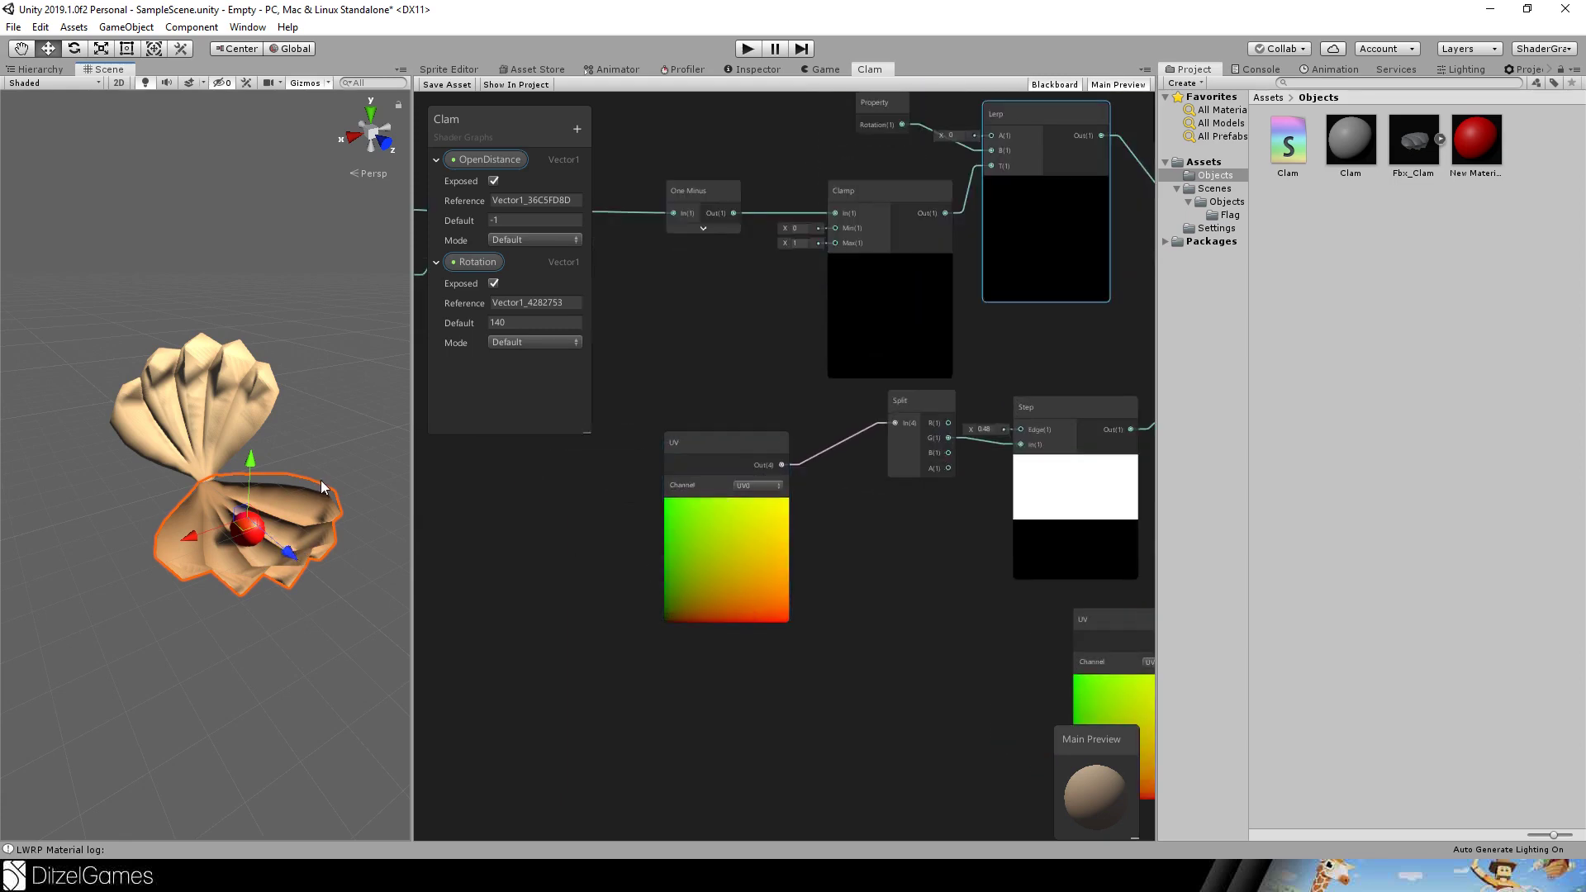
{"action": "key", "text": "ctrl+2"}
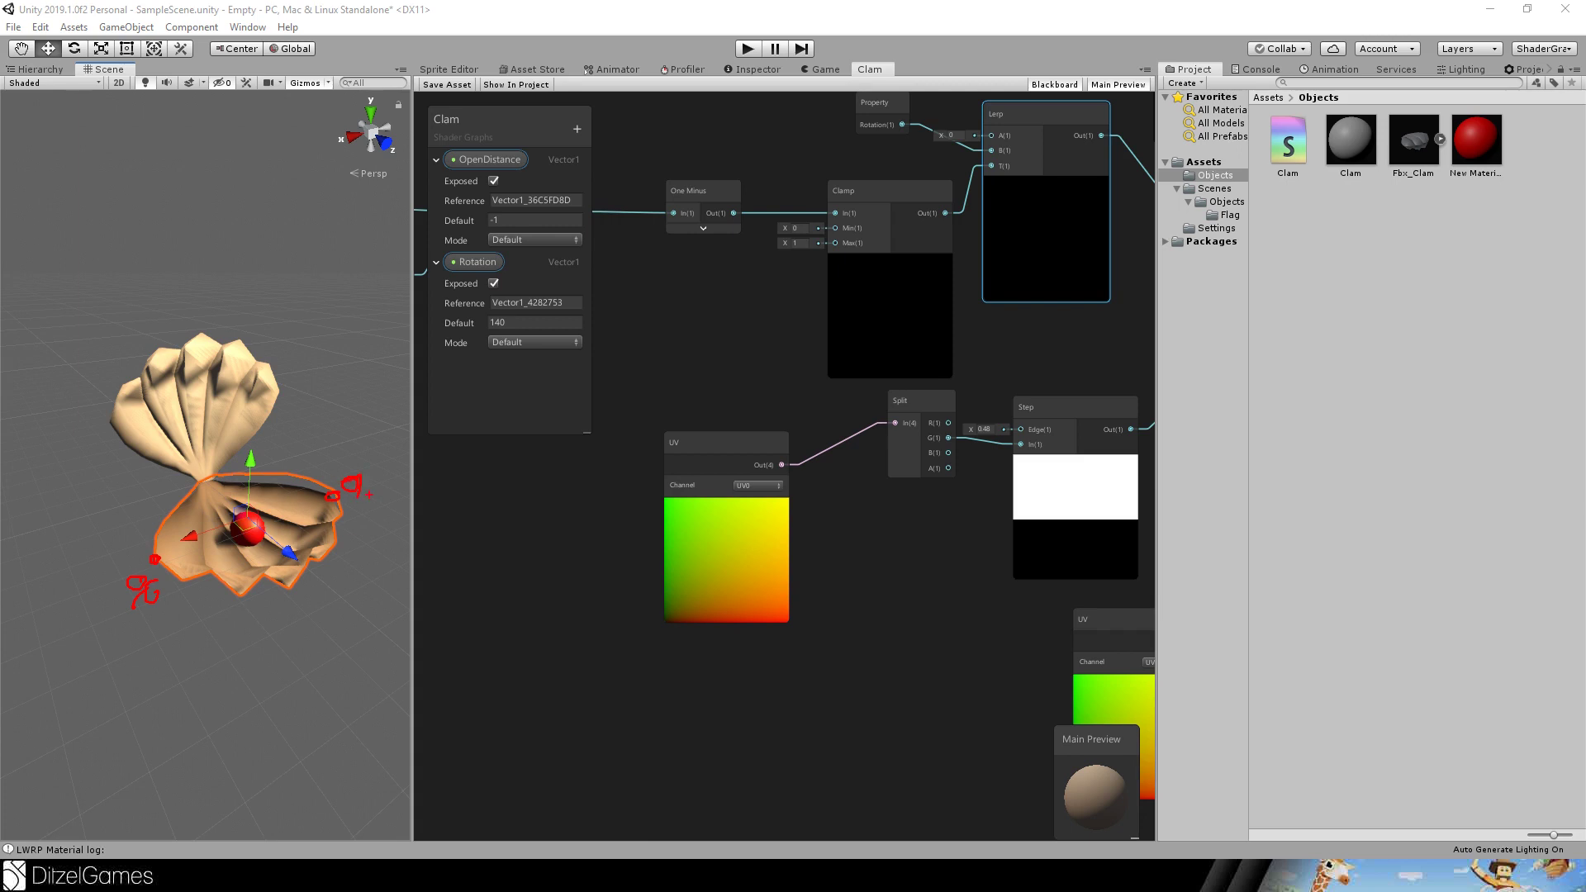
{"action": "left_click_drag", "start_coordinate": [386, 481], "coordinate": [368, 501]}
{"action": "left_click_drag", "start_coordinate": [382, 417], "coordinate": [382, 432]}
{"action": "left_click_drag", "start_coordinate": [125, 401], "coordinate": [118, 408]}
{"action": "left_click_drag", "start_coordinate": [53, 363], "coordinate": [53, 384]}
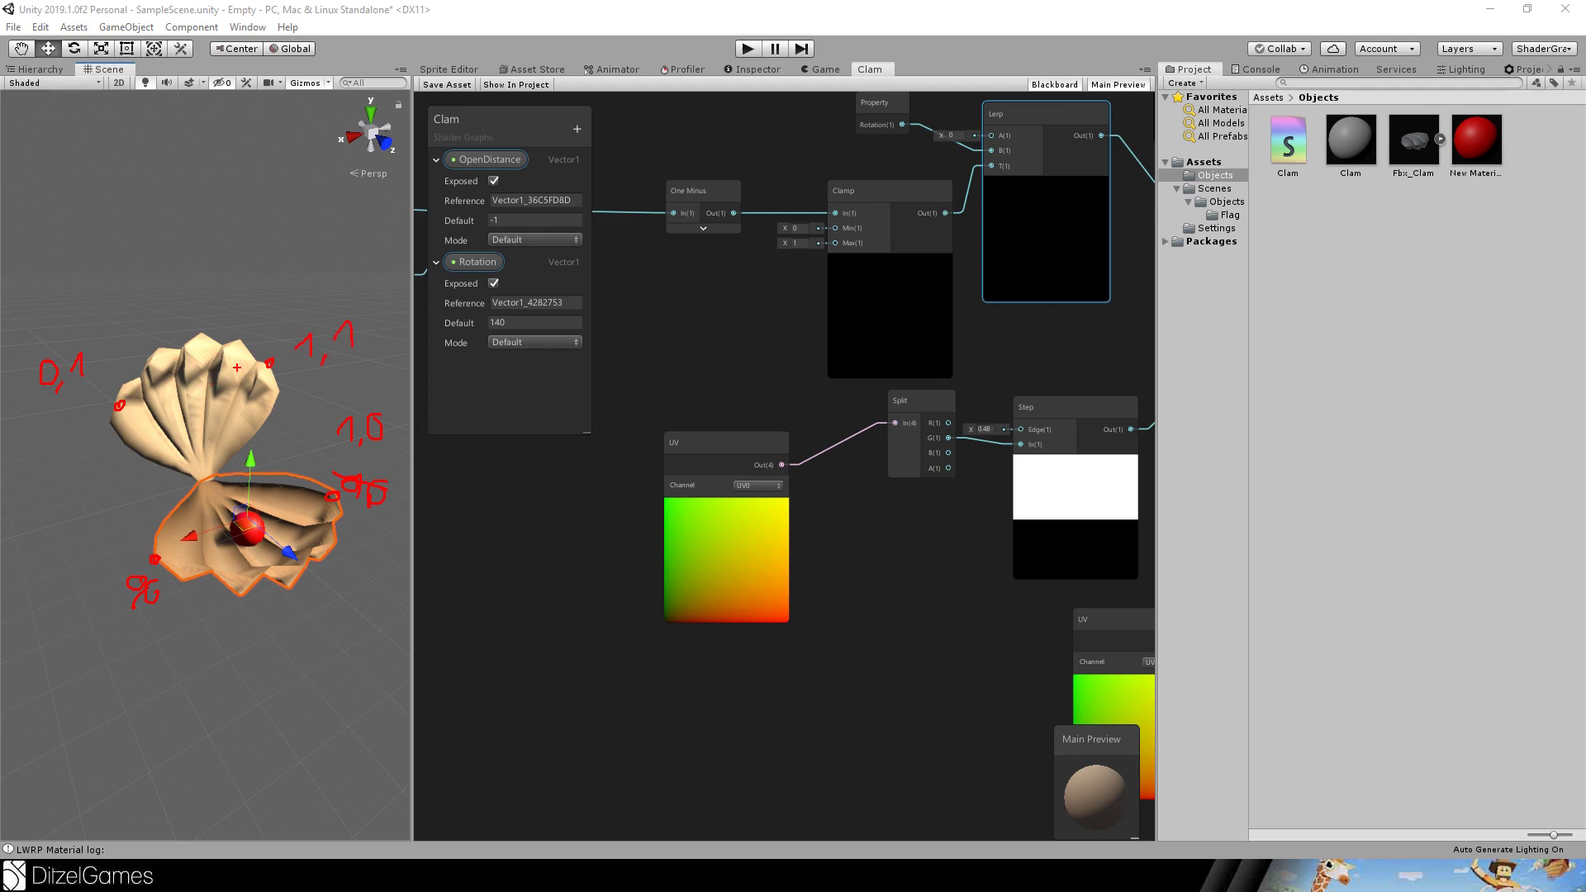
{"action": "mouse_move", "coordinate": [269, 362]}
{"action": "left_mouse_down"}
{"action": "mouse_move", "coordinate": [187, 382]}
{"action": "mouse_move", "coordinate": [161, 564]}
{"action": "mouse_move", "coordinate": [347, 519]}
{"action": "mouse_move", "coordinate": [270, 364]}
{"action": "left_mouse_up"}
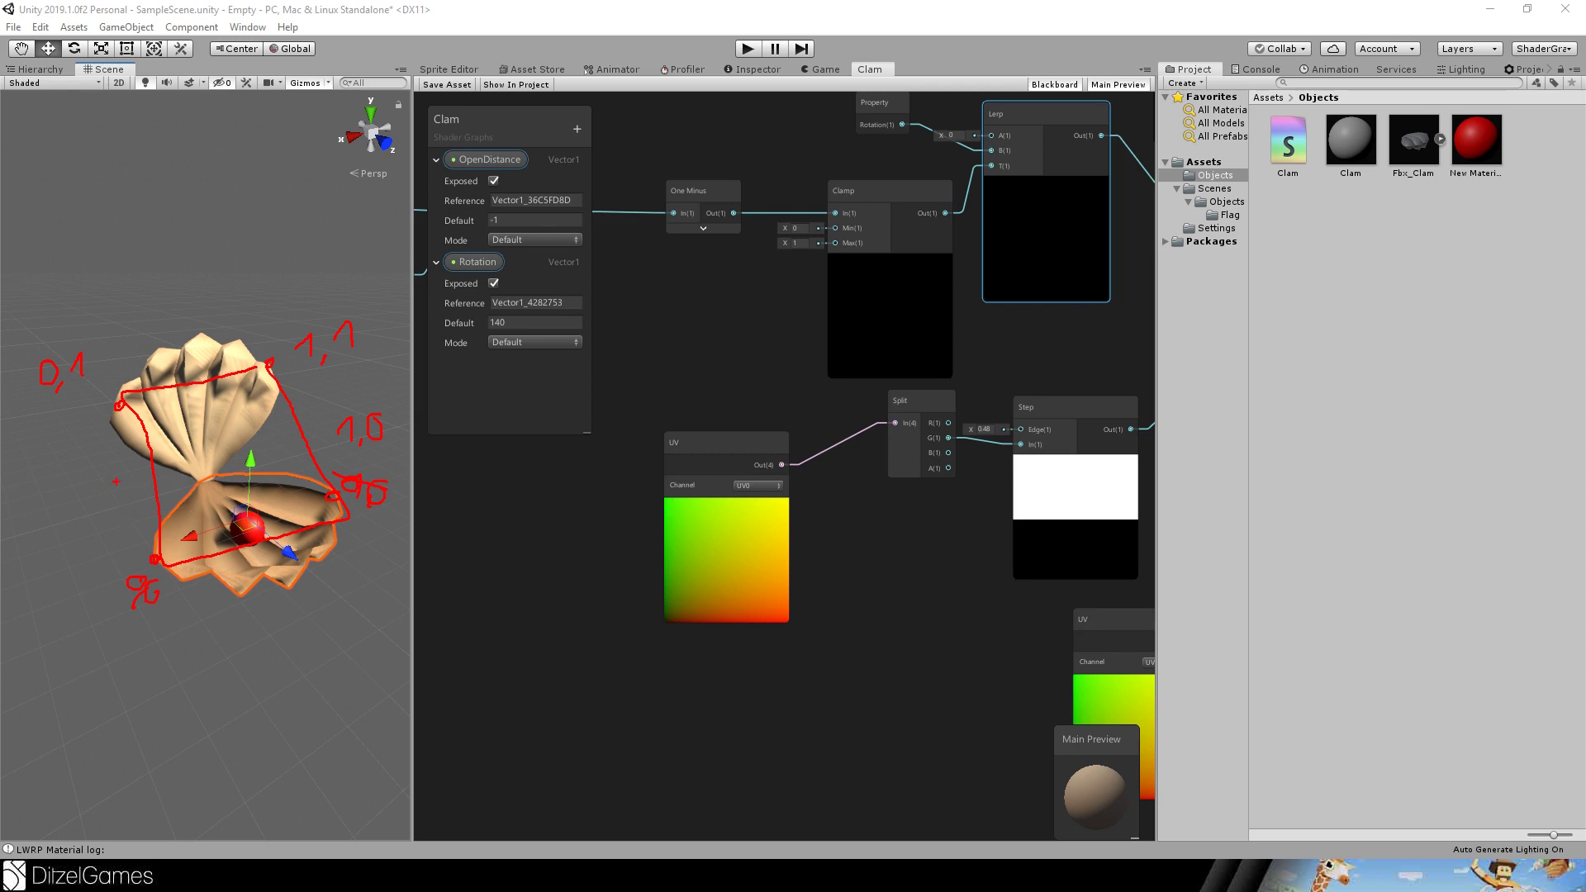
{"action": "mouse_move", "coordinate": [124, 491]}
{"action": "left_mouse_down"}
{"action": "mouse_move", "coordinate": [107, 455]}
{"action": "mouse_move", "coordinate": [116, 495]}
{"action": "mouse_move", "coordinate": [306, 464]}
{"action": "left_mouse_up"}
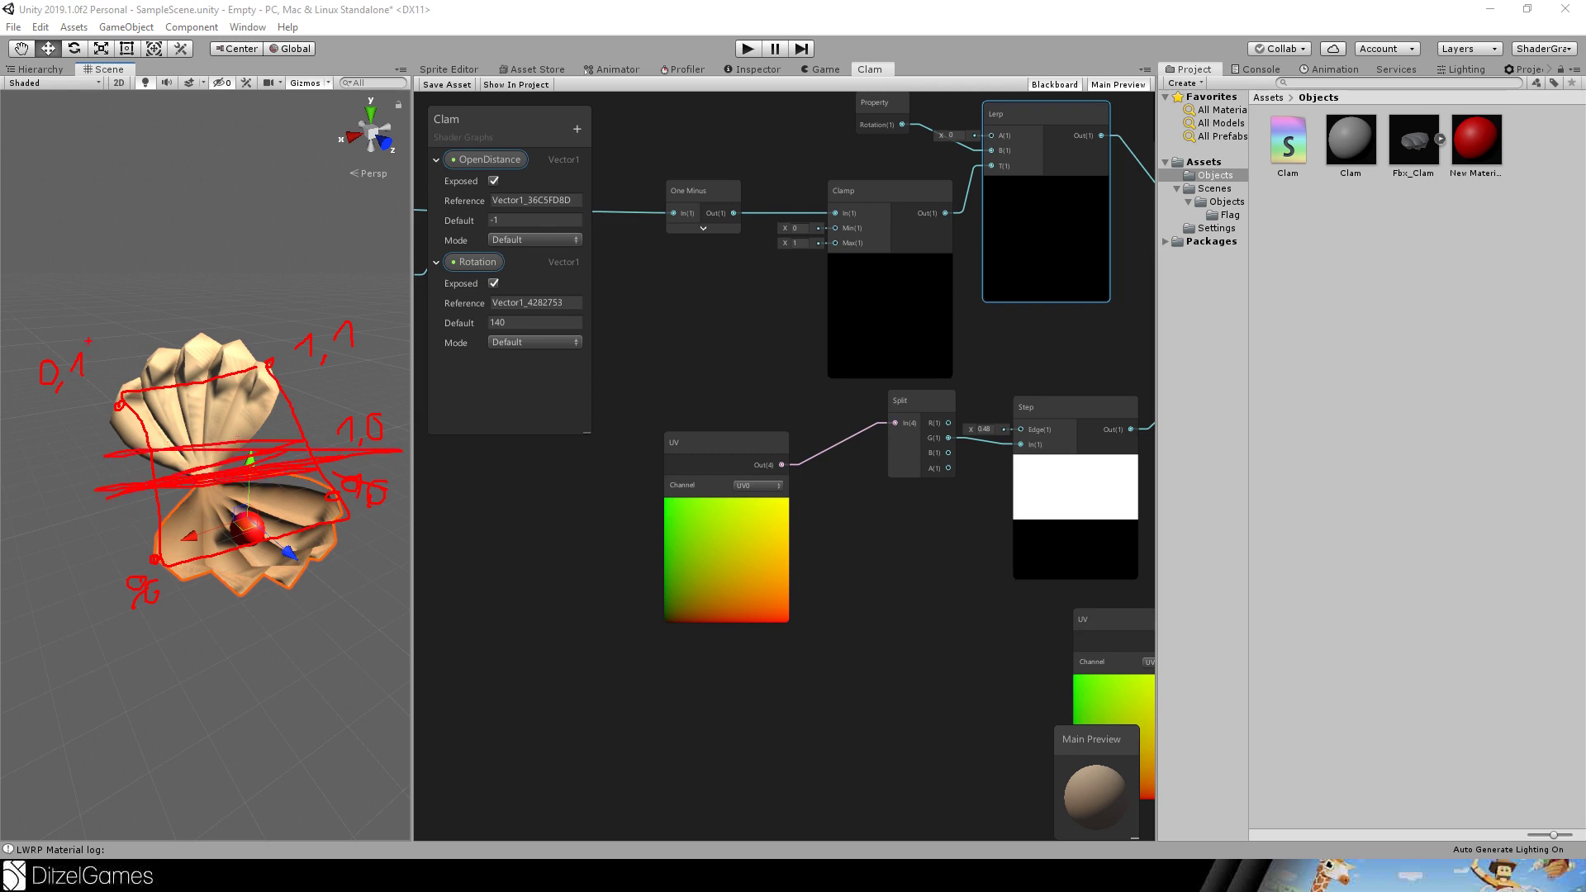
{"action": "left_click_drag", "start_coordinate": [347, 306], "coordinate": [364, 317]}
{"action": "left_click_drag", "start_coordinate": [247, 200], "coordinate": [321, 197]}
{"action": "key", "text": "Escape"}
{"action": "scroll", "coordinate": [240, 510], "scroll_direction": "down", "scroll_amount": 5}
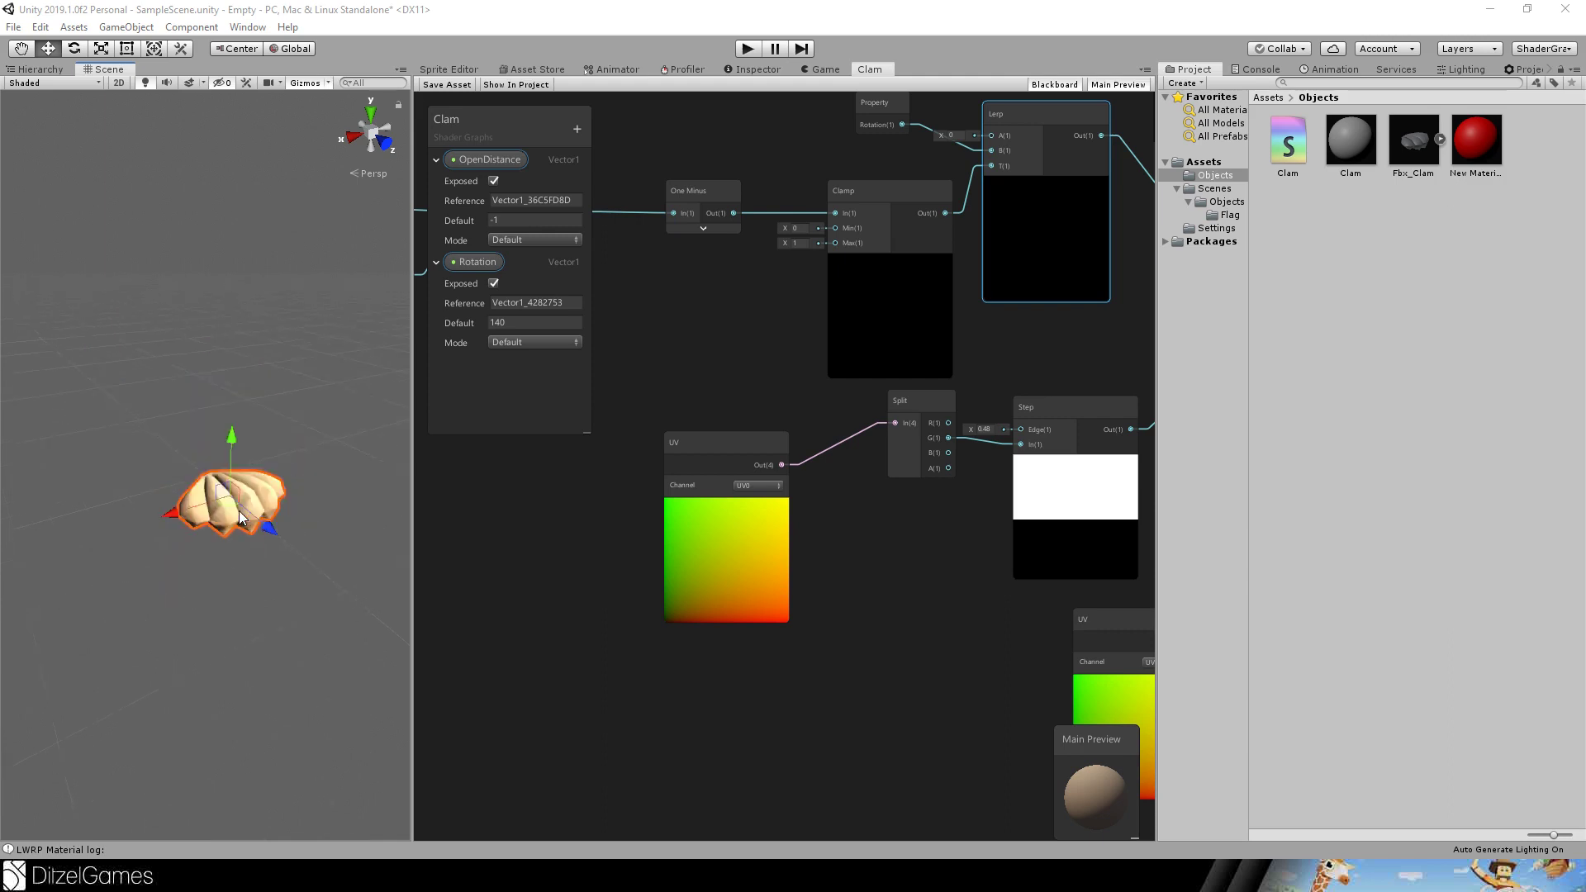
{"action": "scroll", "coordinate": [240, 511], "scroll_direction": "up", "scroll_amount": 10}
{"action": "scroll", "coordinate": [239, 512], "scroll_direction": "down", "scroll_amount": 5}
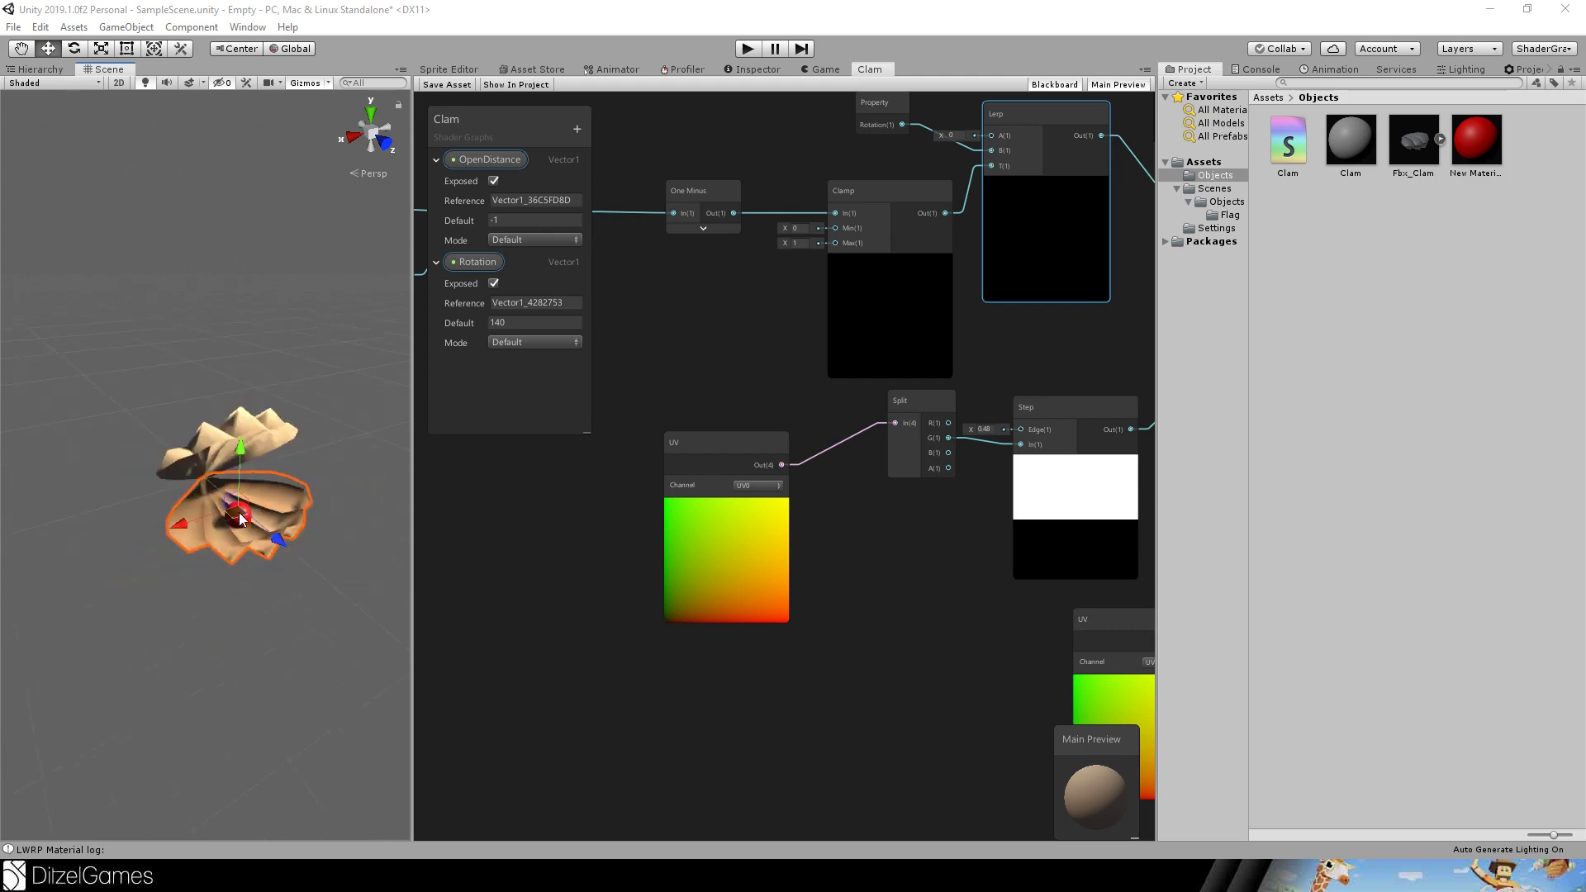
{"action": "scroll", "coordinate": [240, 514], "scroll_direction": "up", "scroll_amount": 3}
{"action": "scroll", "coordinate": [240, 514], "scroll_direction": "up", "scroll_amount": 3}
{"action": "scroll", "coordinate": [240, 514], "scroll_direction": "down", "scroll_amount": 6}
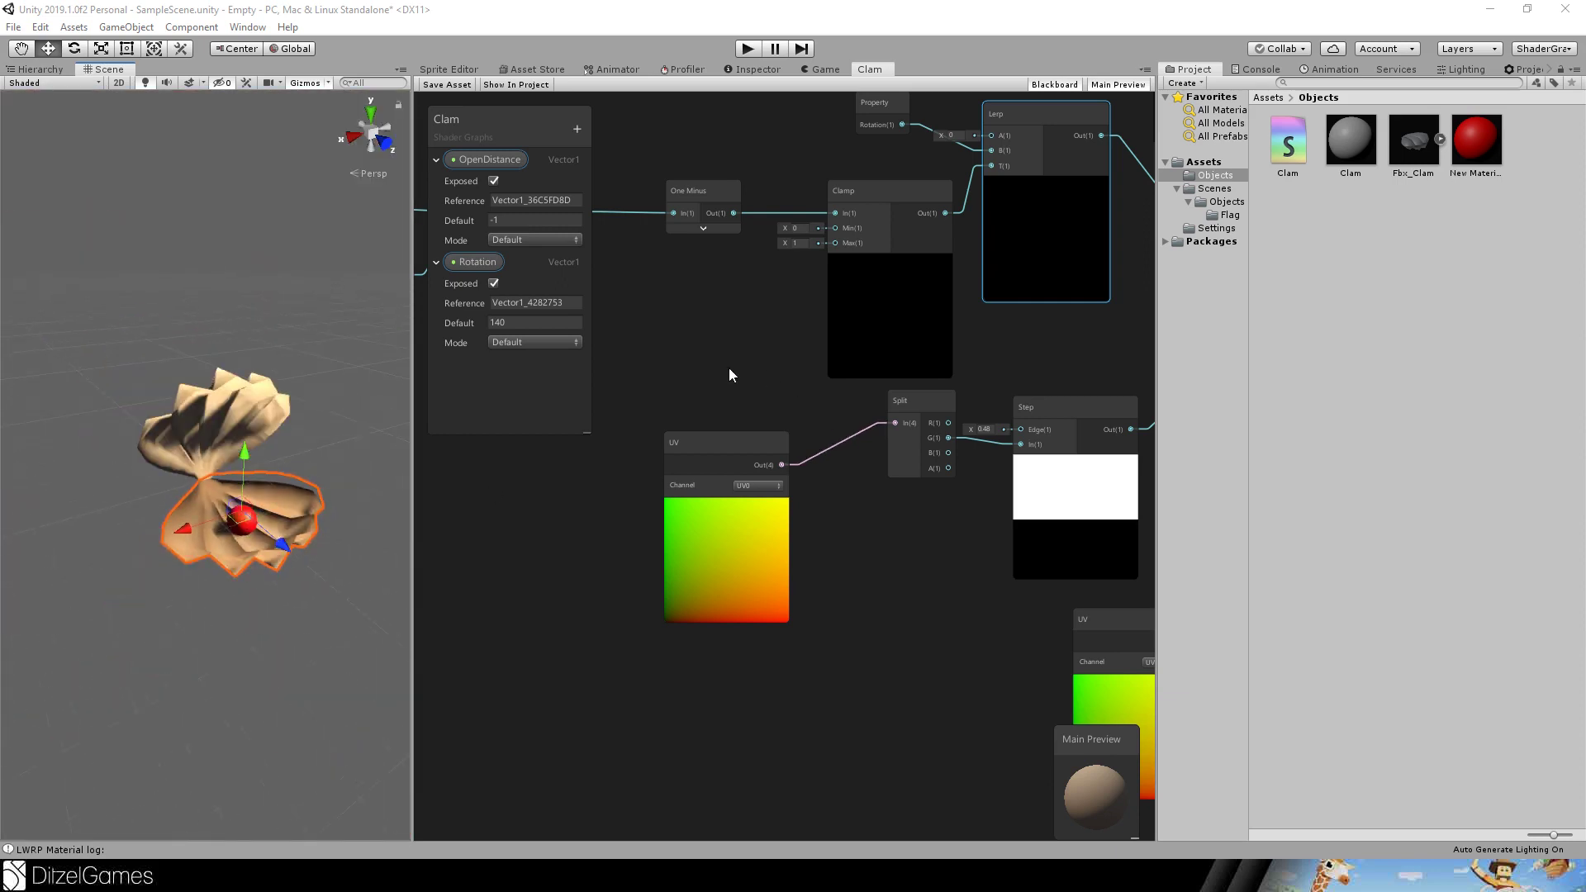
{"action": "scroll", "coordinate": [717, 384], "scroll_direction": "down", "scroll_amount": 5}
{"action": "middle_click_drag", "start_coordinate": [741, 373], "coordinate": [463, 482]}
{"action": "middle_click_drag", "start_coordinate": [756, 448], "coordinate": [905, 423]}
{"action": "scroll", "coordinate": [226, 481], "scroll_direction": "down", "scroll_amount": 5}
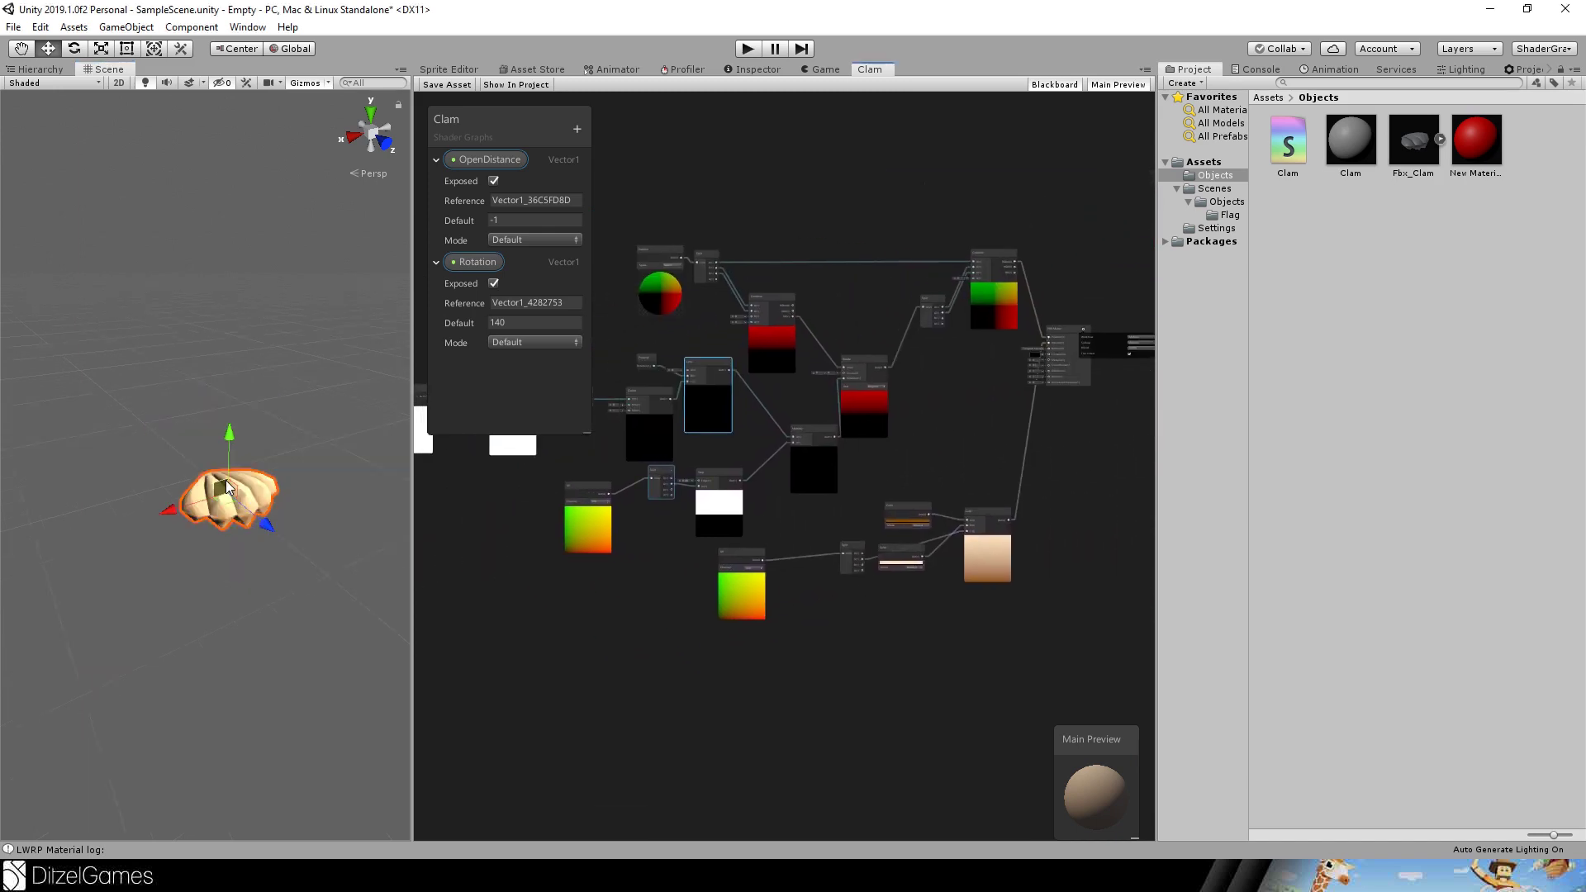
{"action": "scroll", "coordinate": [226, 481], "scroll_direction": "up", "scroll_amount": 10}
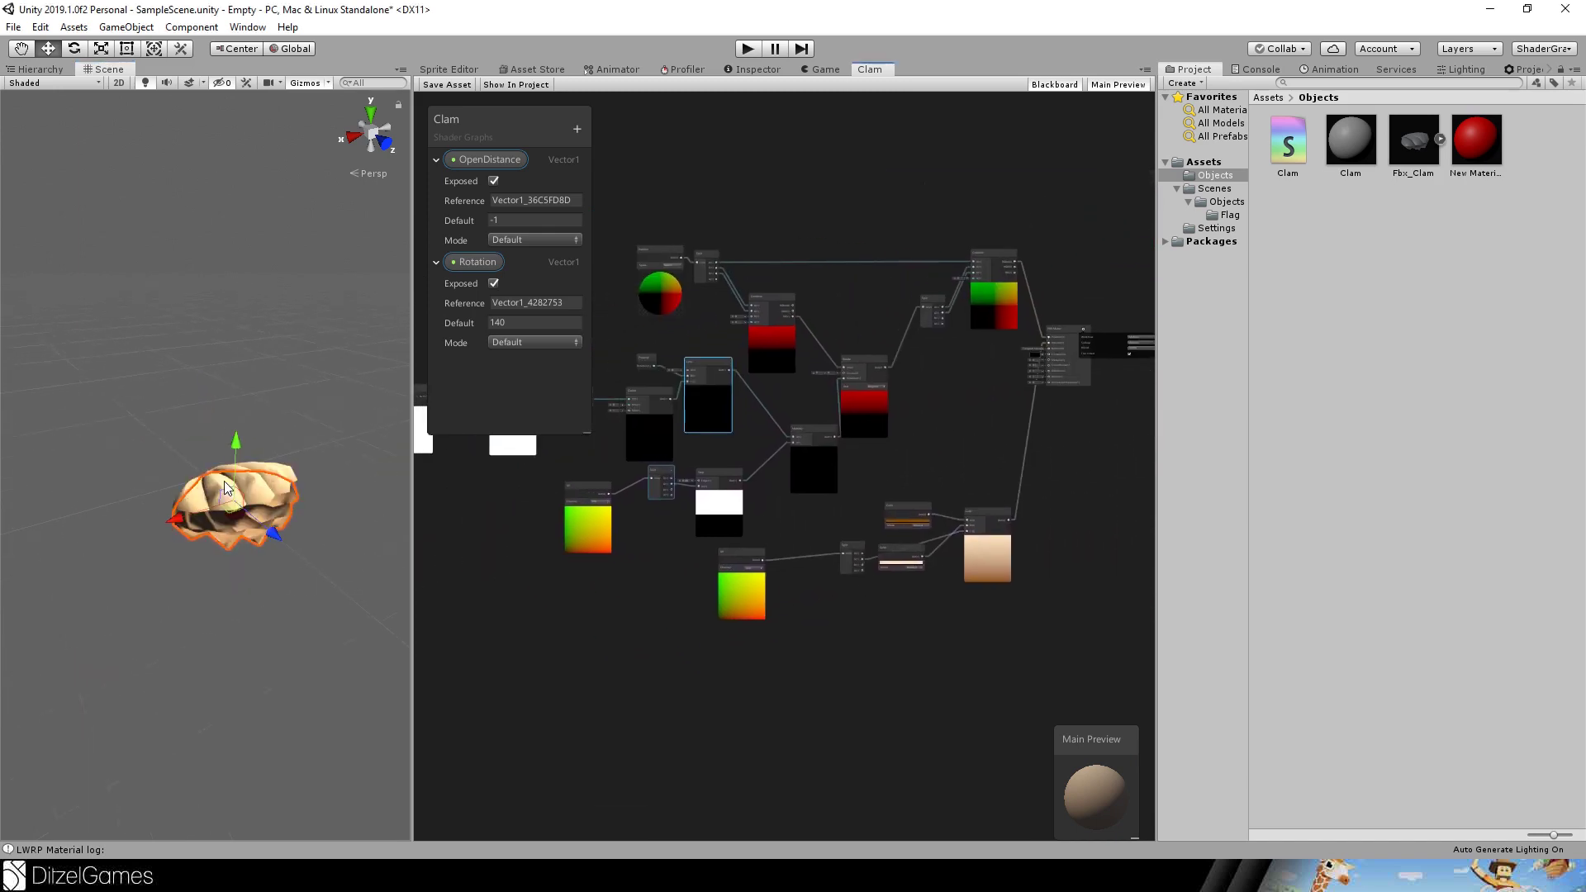
{"action": "scroll", "coordinate": [226, 481], "scroll_direction": "down", "scroll_amount": 10}
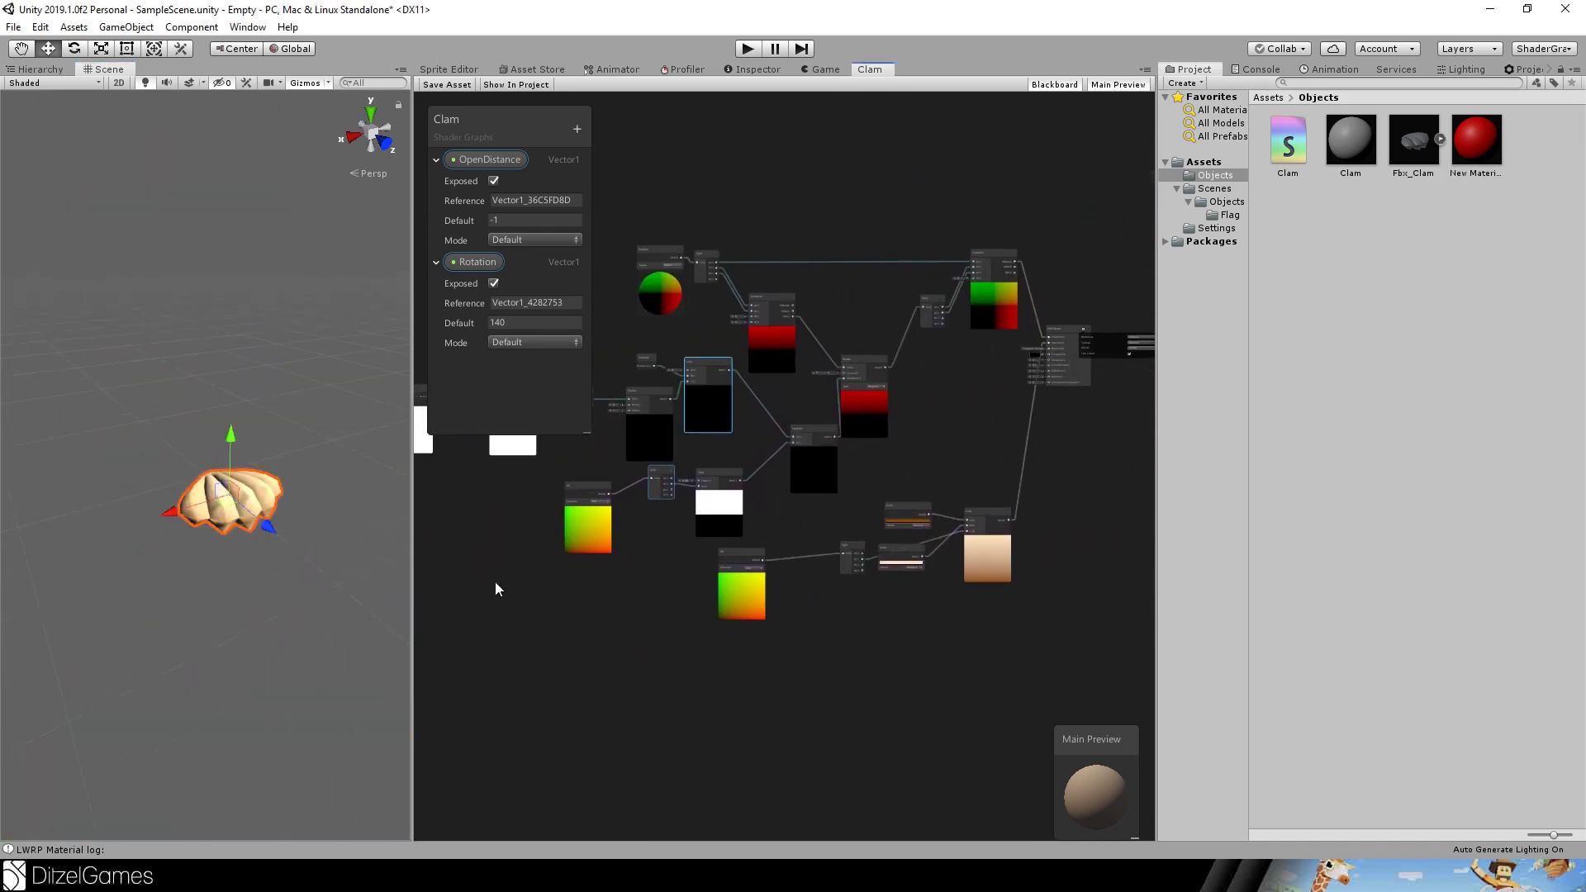
{"action": "middle_click_drag", "start_coordinate": [496, 588], "coordinate": [843, 605]}
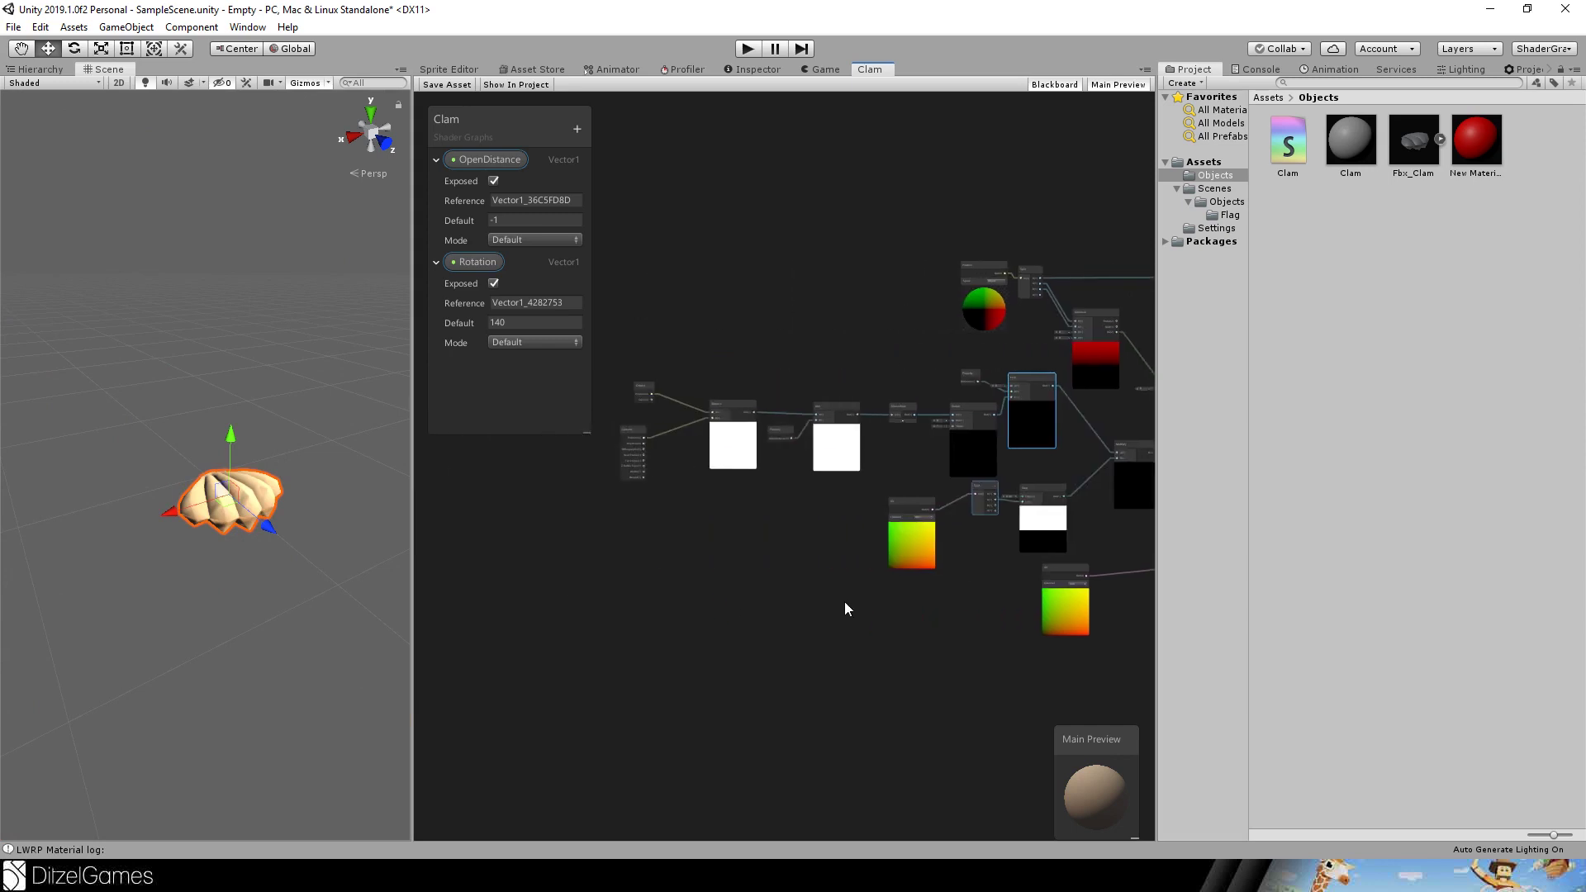
{"action": "scroll", "coordinate": [913, 585], "scroll_direction": "up", "scroll_amount": 5}
{"action": "scroll", "coordinate": [1044, 596], "scroll_direction": "up", "scroll_amount": 3}
{"action": "middle_click_drag", "start_coordinate": [1044, 596], "coordinate": [1092, 609]}
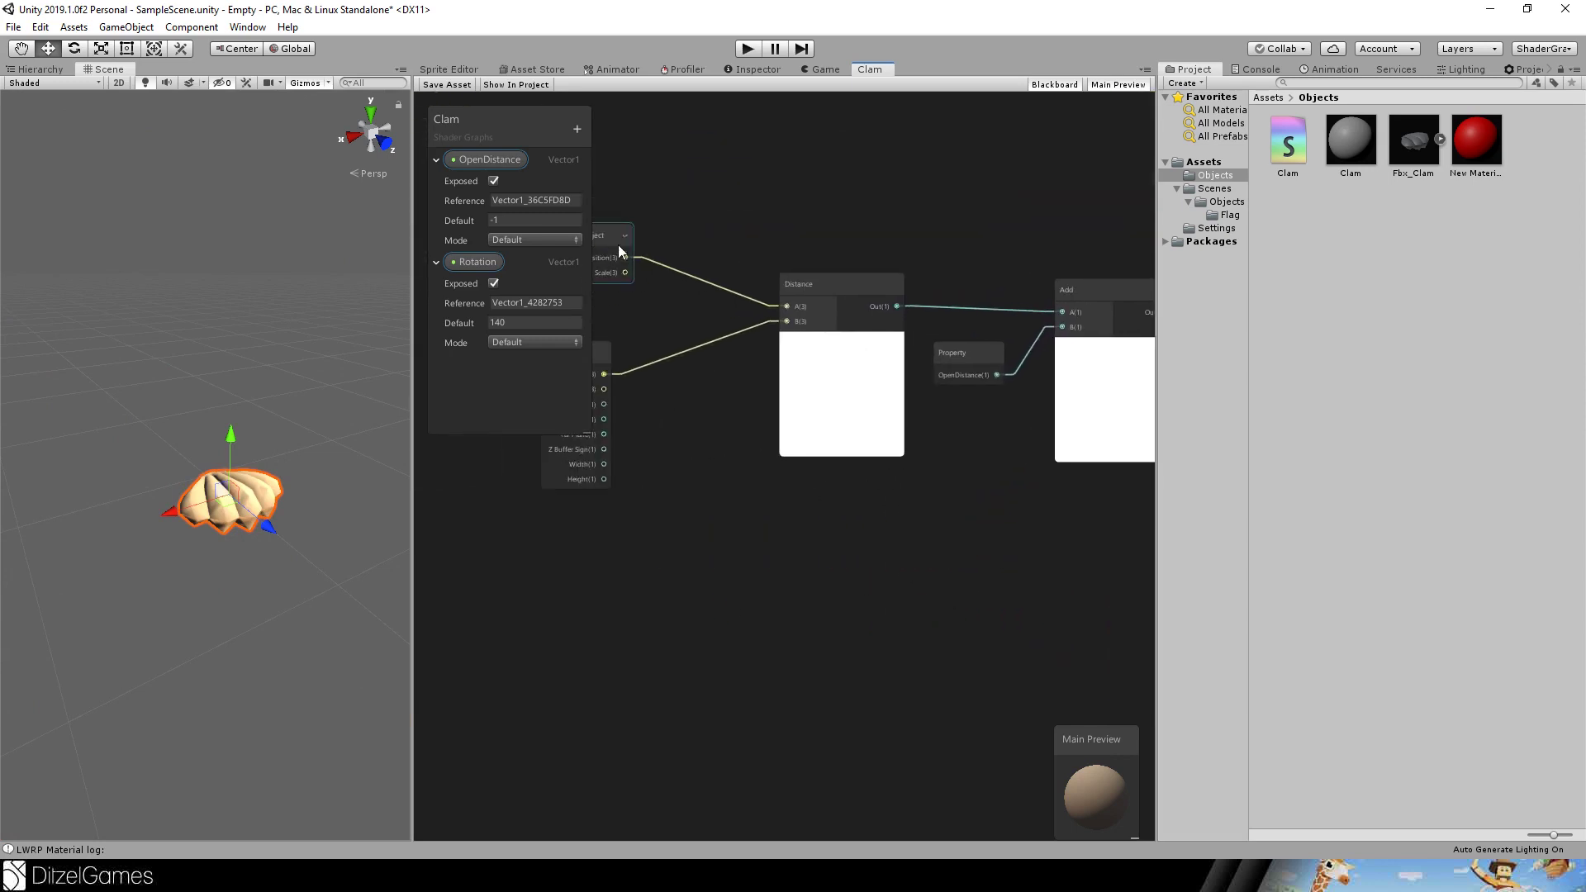
{"action": "scroll", "coordinate": [314, 458], "scroll_direction": "up", "scroll_amount": 5}
{"action": "scroll", "coordinate": [314, 459], "scroll_direction": "down", "scroll_amount": 5}
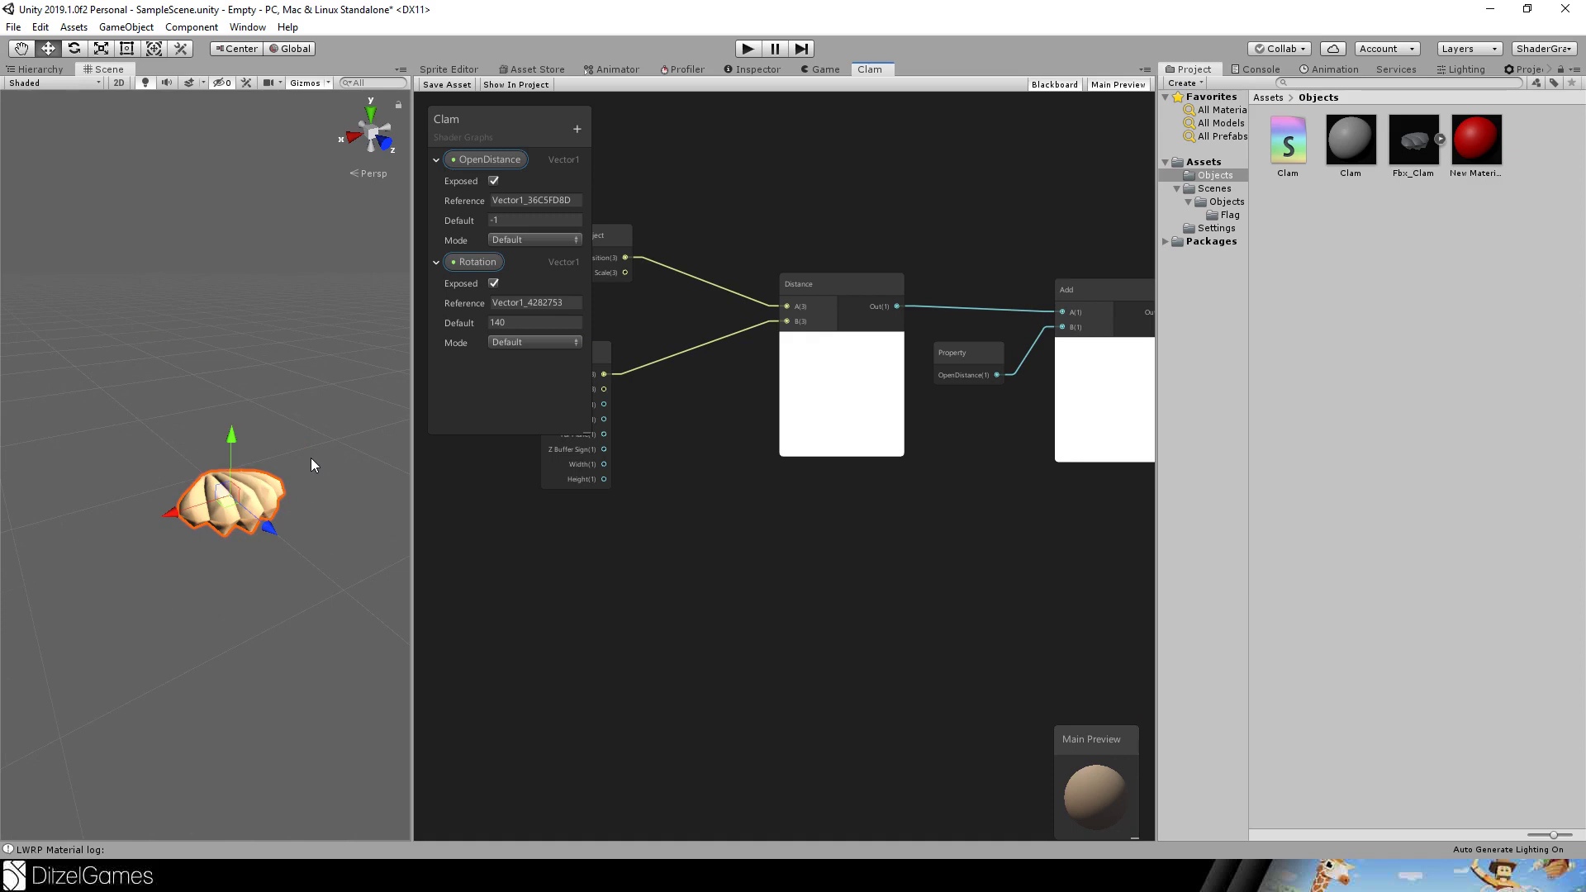
{"action": "scroll", "coordinate": [230, 487], "scroll_direction": "up", "scroll_amount": 5}
{"action": "scroll", "coordinate": [231, 488], "scroll_direction": "down", "scroll_amount": 6}
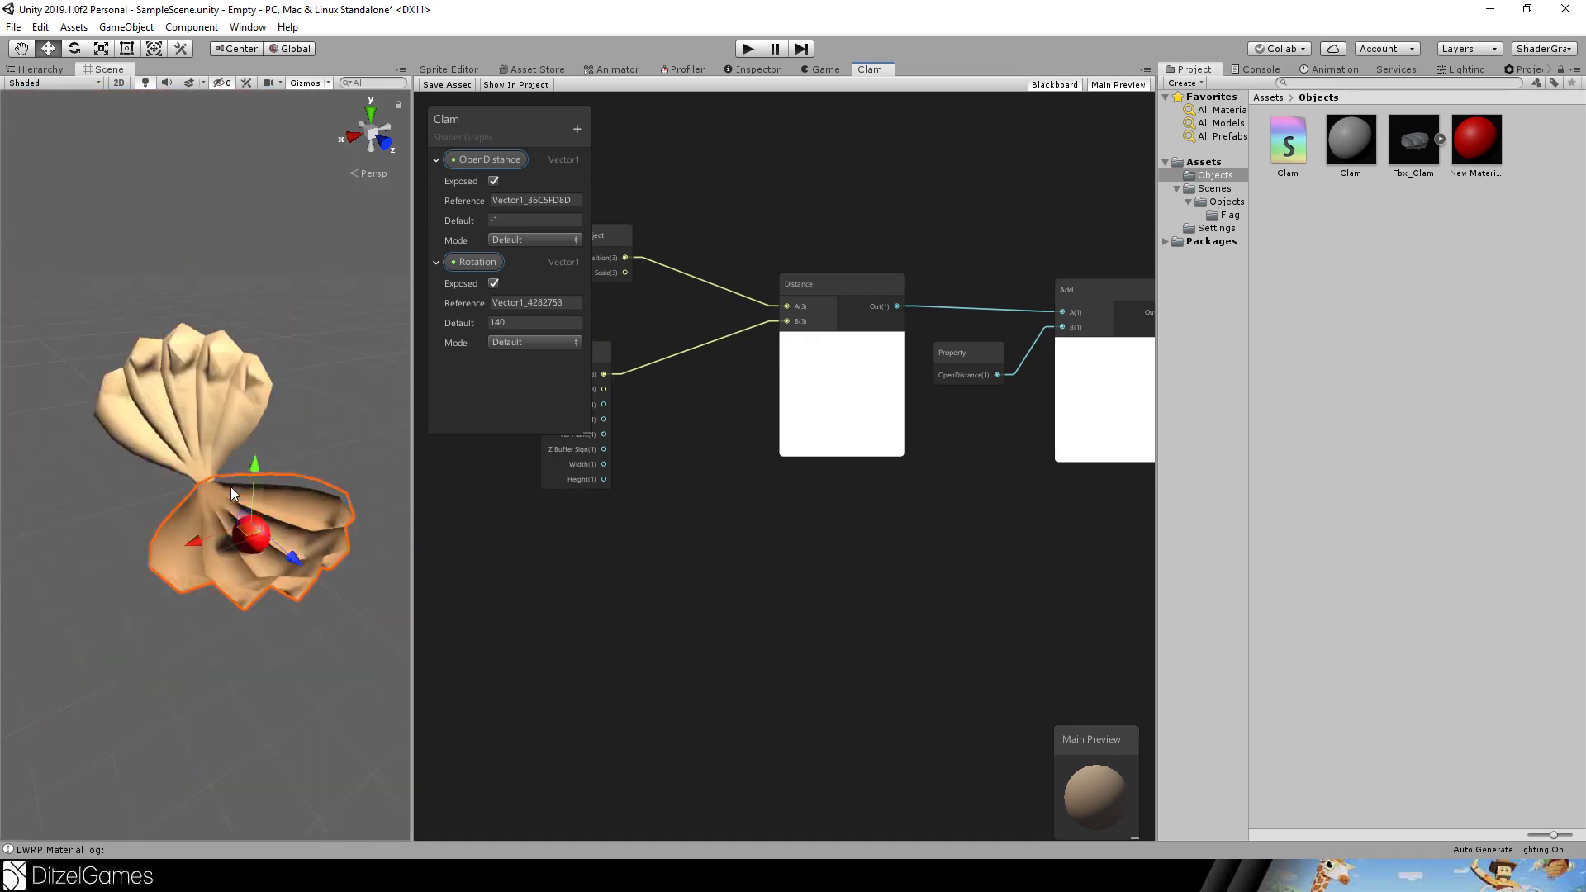
{"action": "scroll", "coordinate": [230, 487], "scroll_direction": "up", "scroll_amount": 3}
{"action": "scroll", "coordinate": [230, 488], "scroll_direction": "down", "scroll_amount": 3}
{"action": "scroll", "coordinate": [230, 488], "scroll_direction": "up", "scroll_amount": 4}
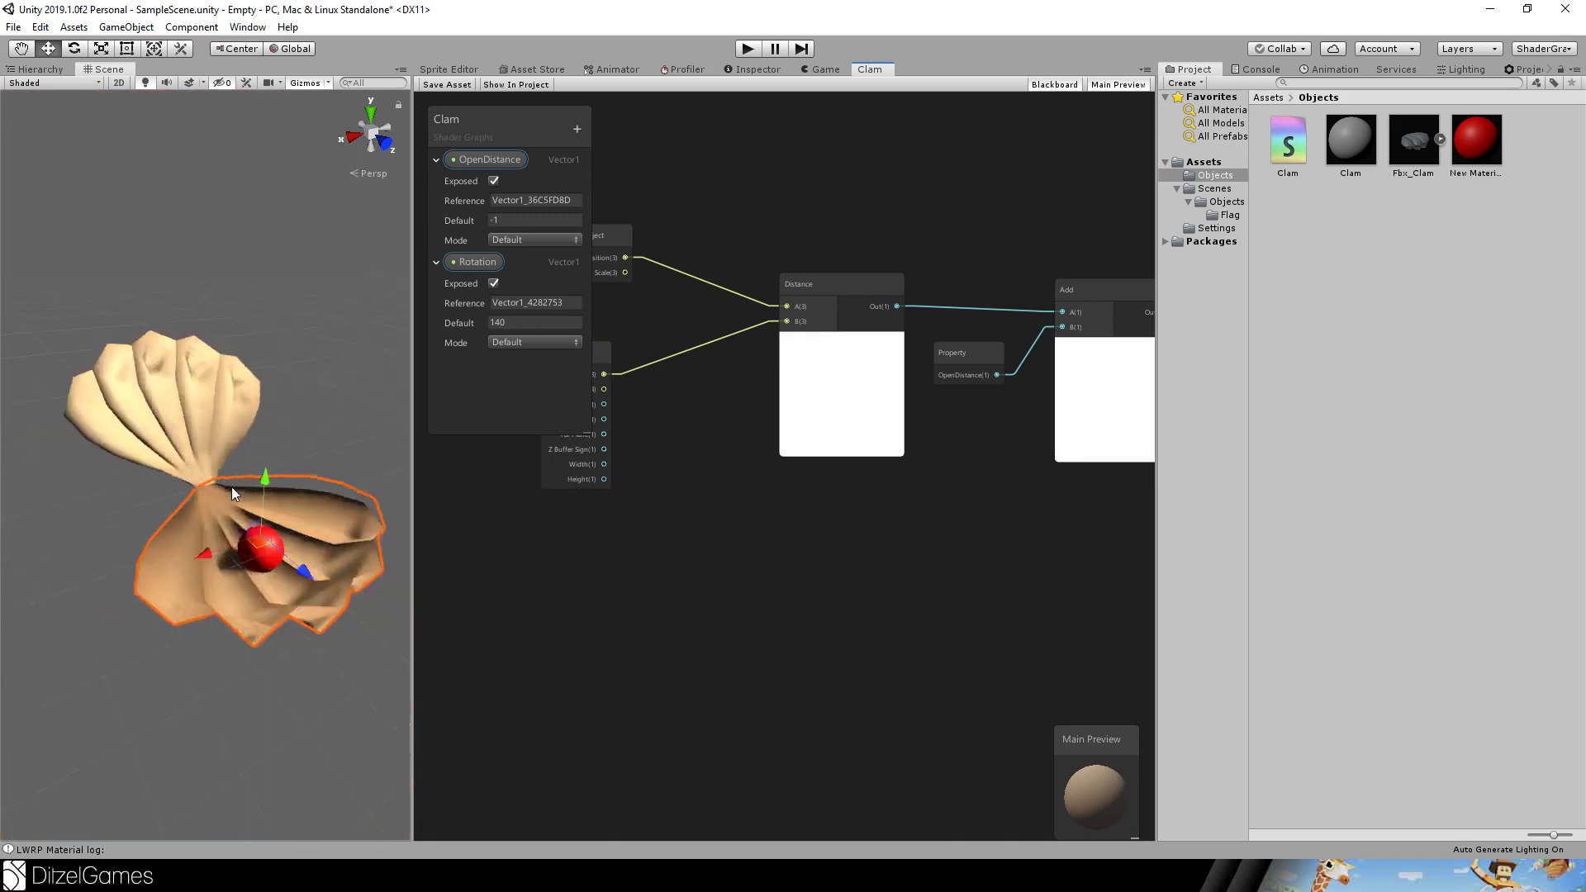
{"action": "scroll", "coordinate": [231, 488], "scroll_direction": "down", "scroll_amount": 4}
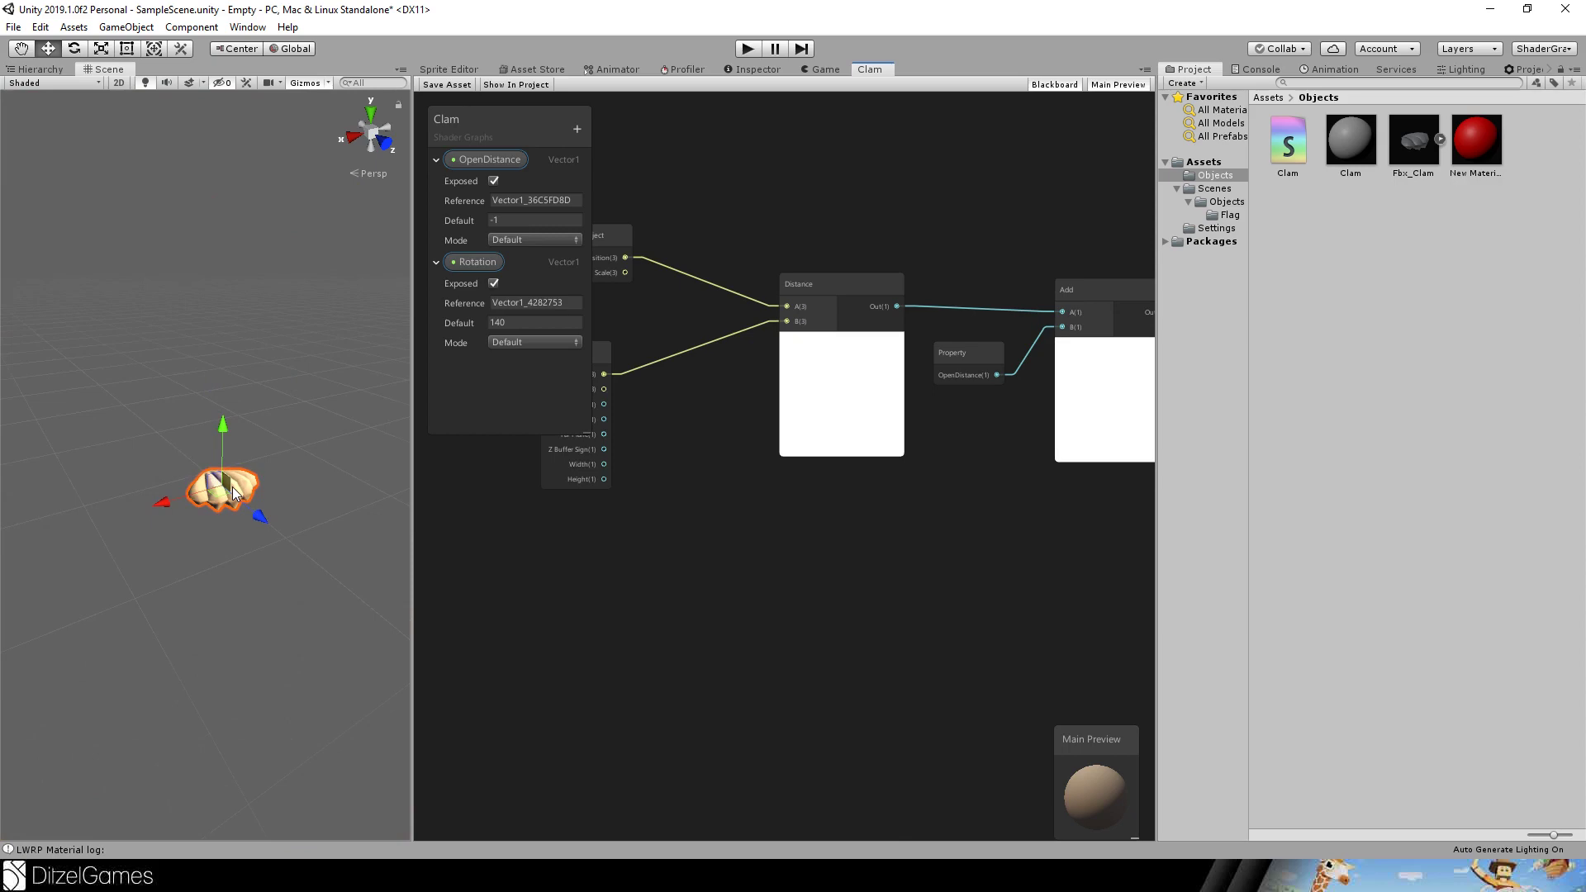